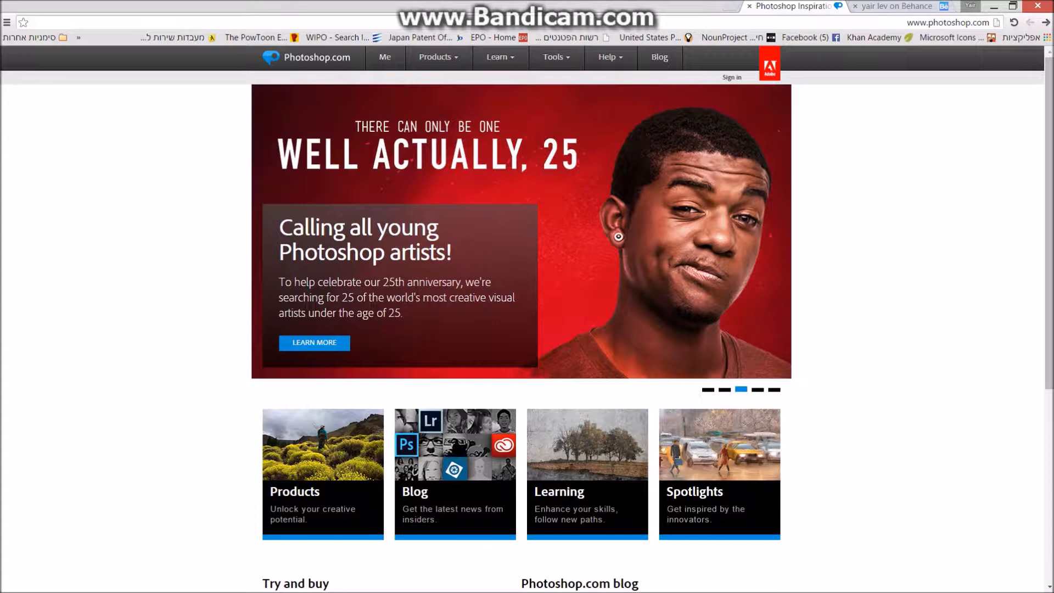
Close the photoshop.com tab in Chrome so the Behance portfolio page shows.
scroll(527, 296, down, 3)
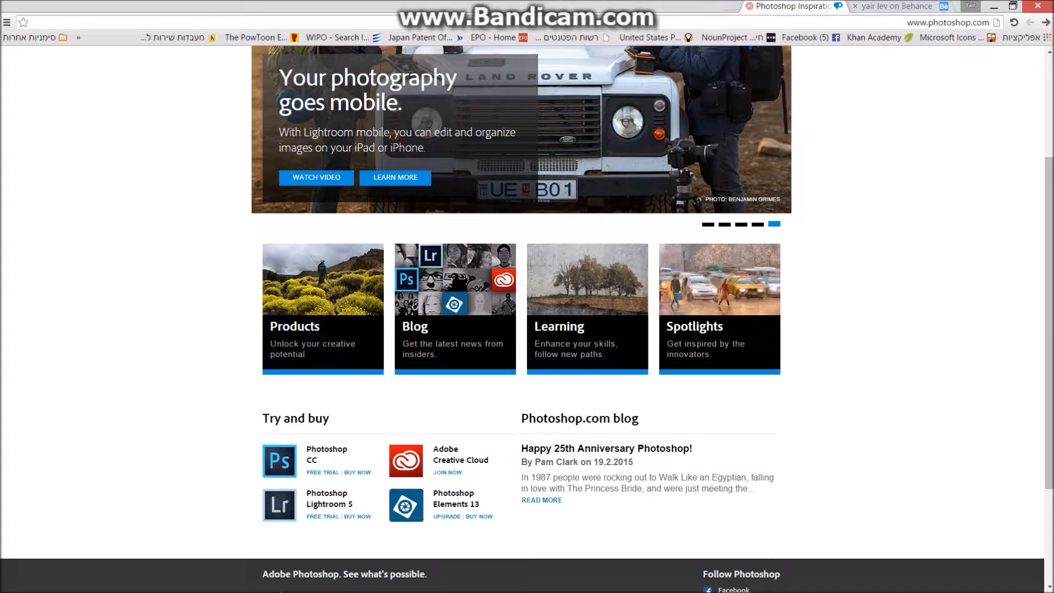
click(750, 6)
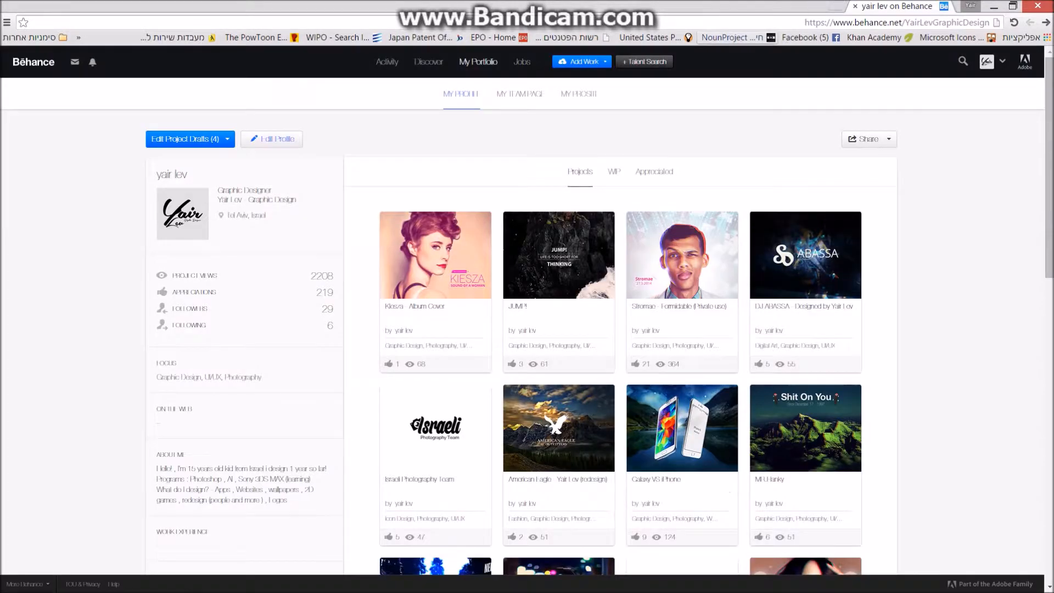
Look over the Behance portfolio, select its web address, then minimize Chrome.
scroll(604, 329, down, 10)
scroll(603, 329, up, 10)
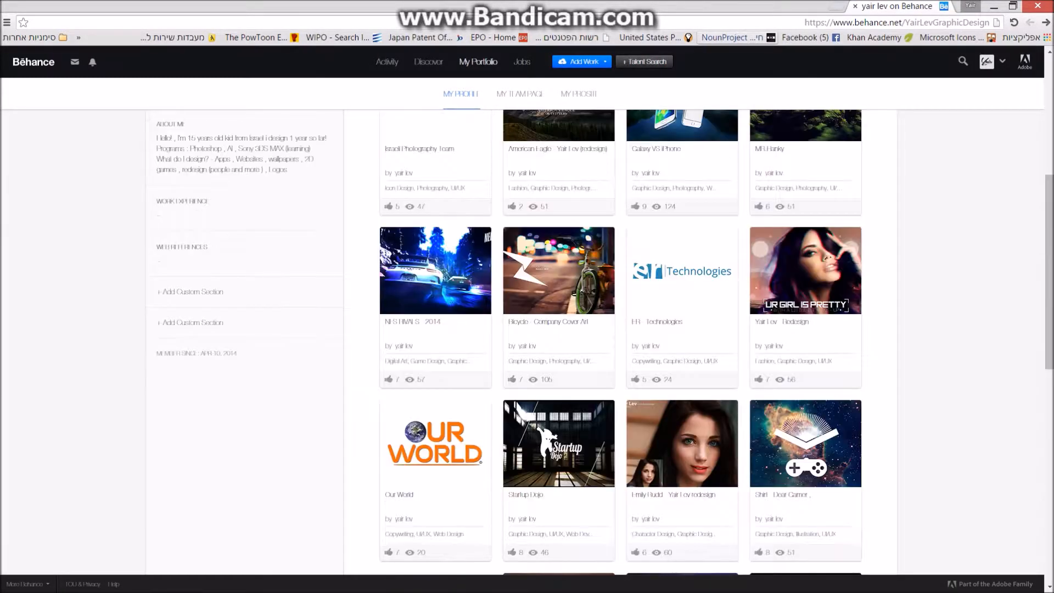
click(897, 22)
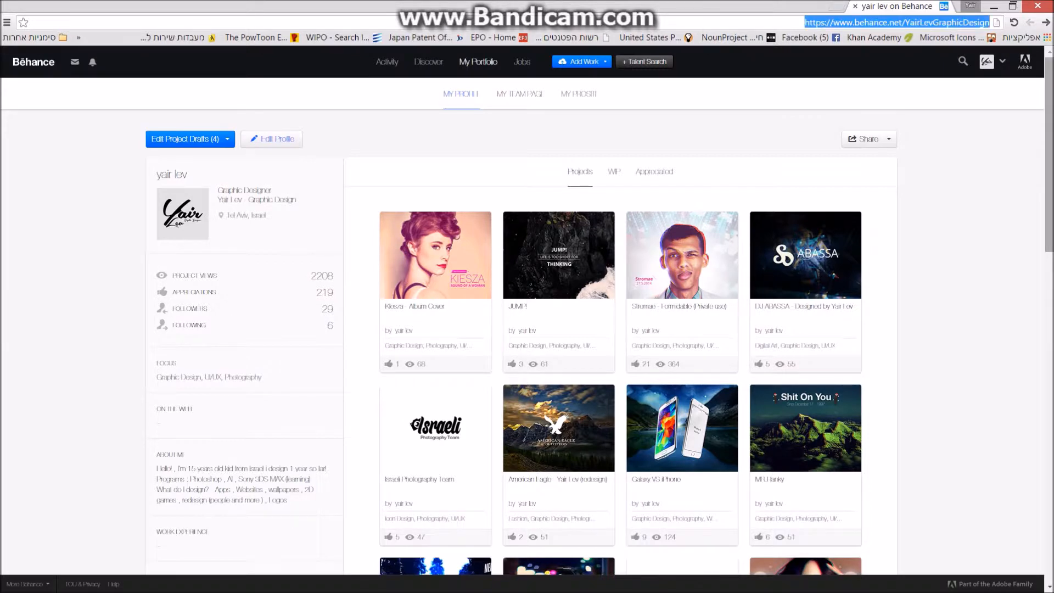
click(802, 22)
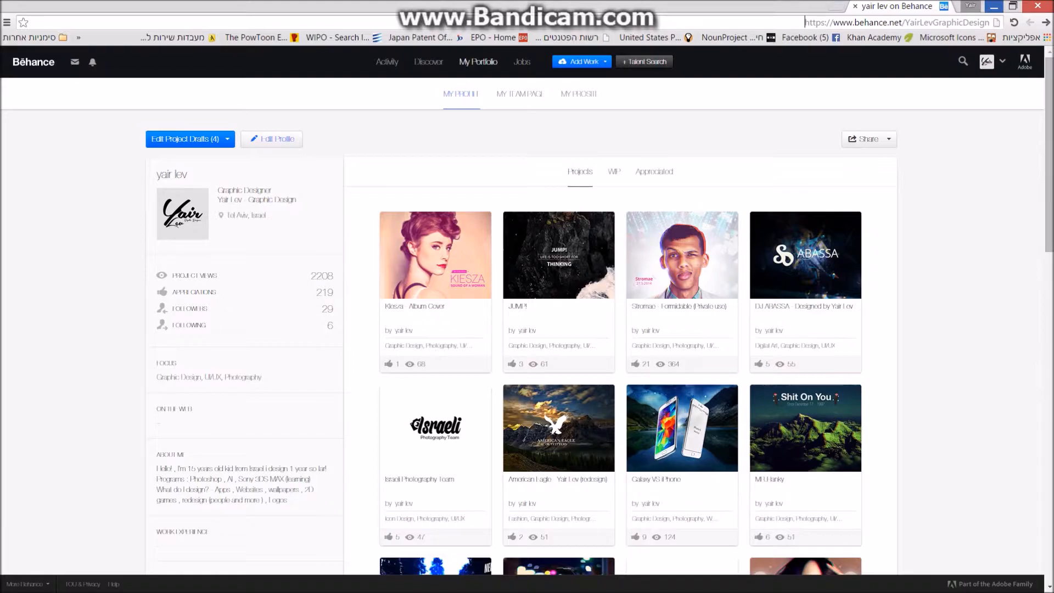
click(994, 6)
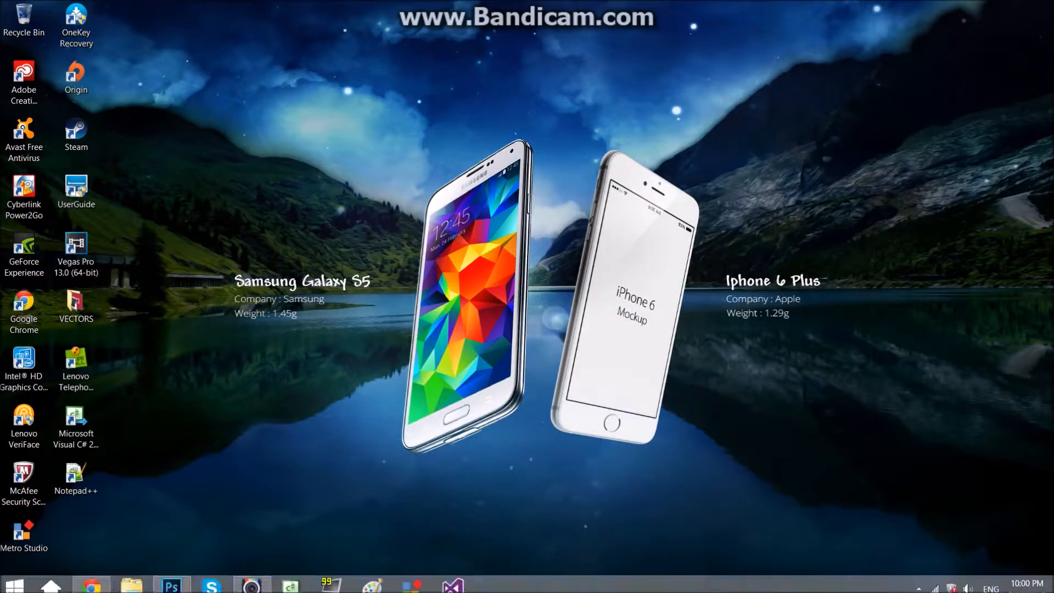
Restore the Adobe Photoshop CC window from its taskbar thumbnail.
mouse_move(171, 581)
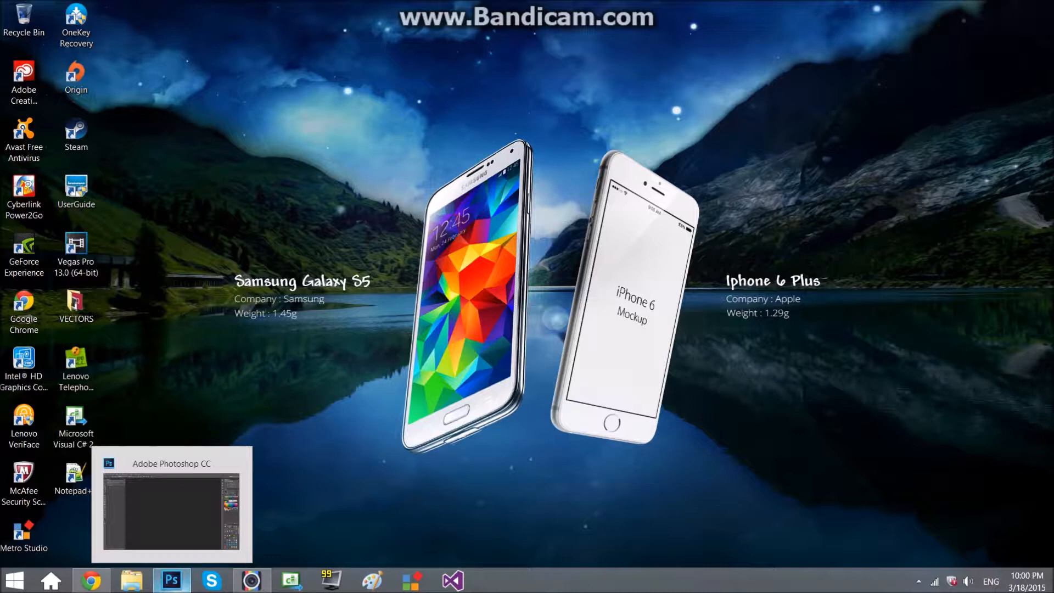
click(172, 581)
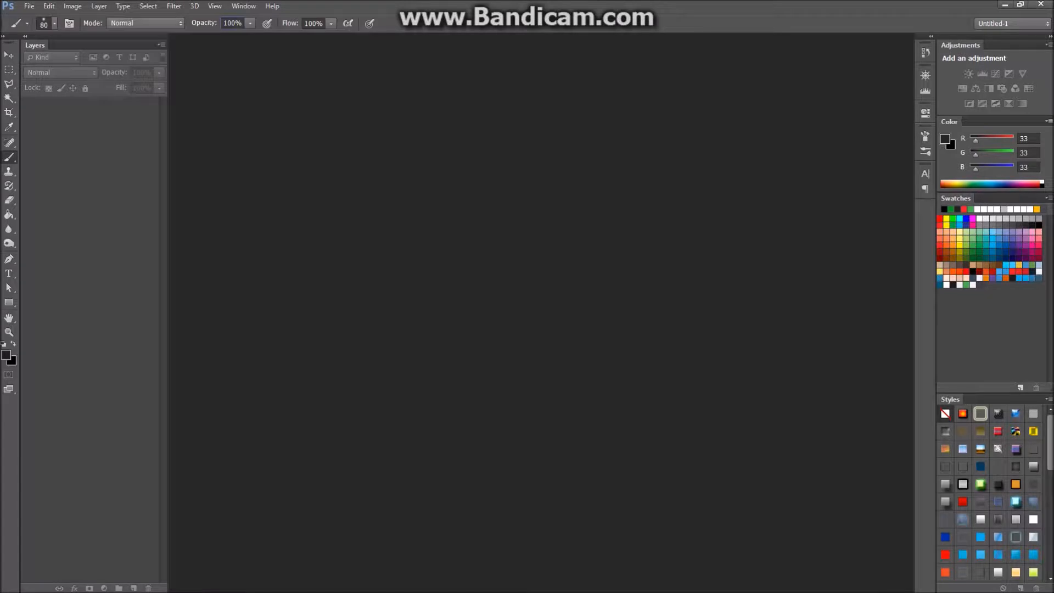
Choose File > New to bring up the new-document settings.
click(28, 6)
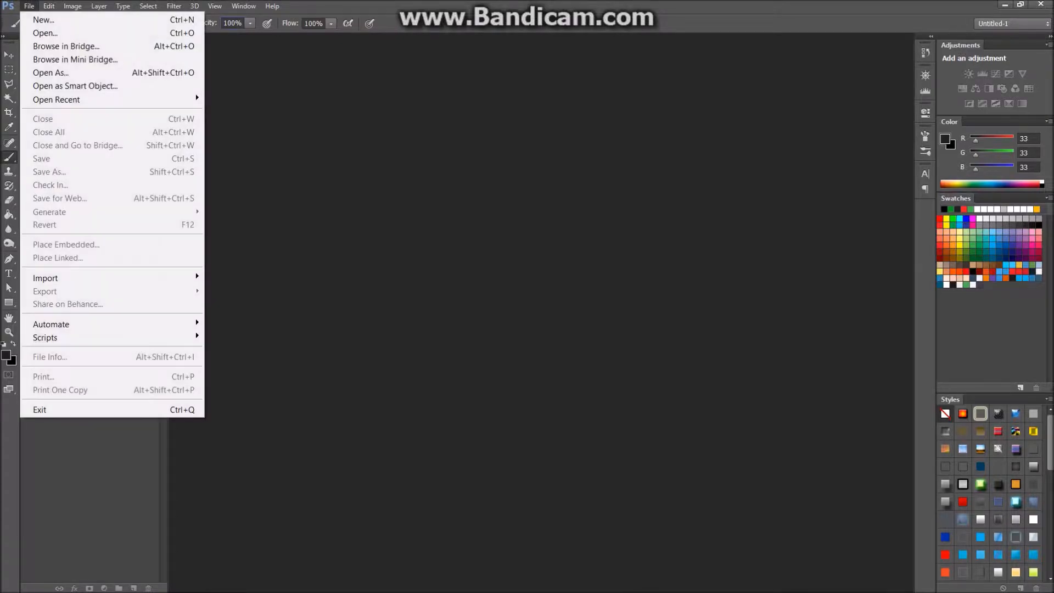
key(Down)
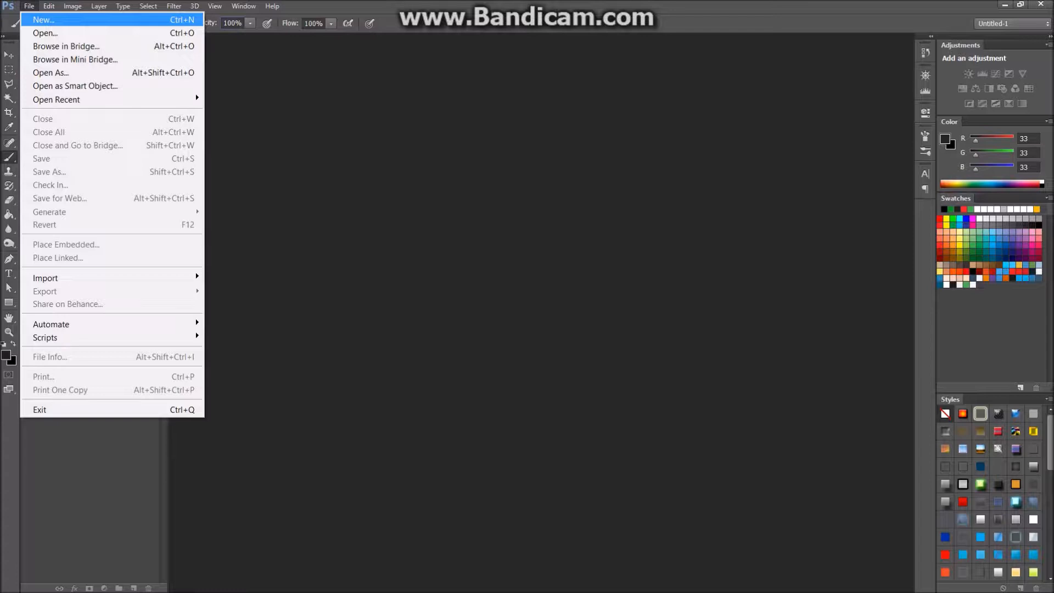
key(Return)
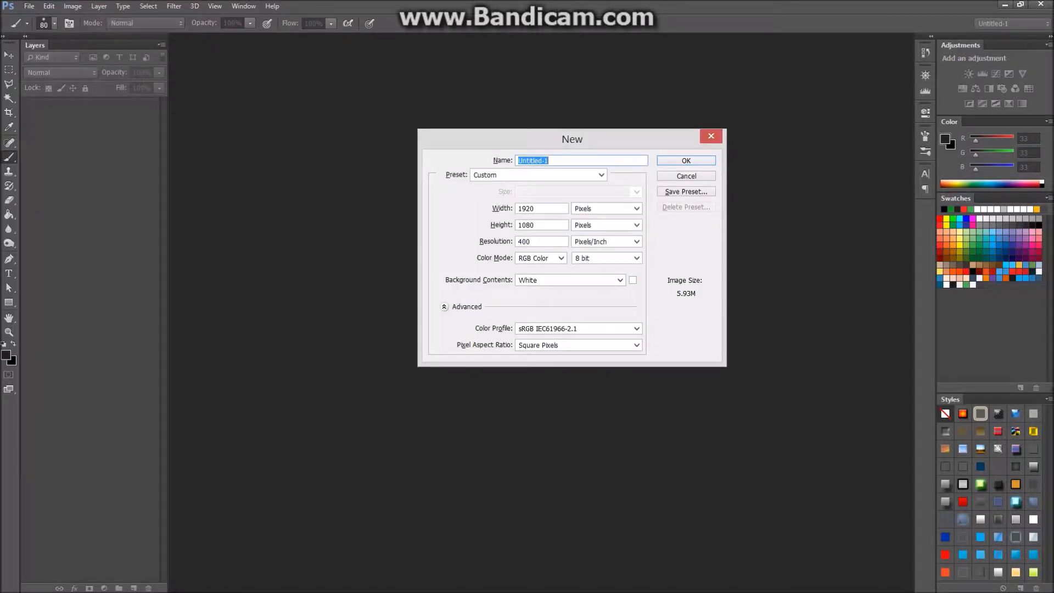
Name the document 'Test-1' and keep the Custom preset.
text(Test)
text(-1)
click(602, 175)
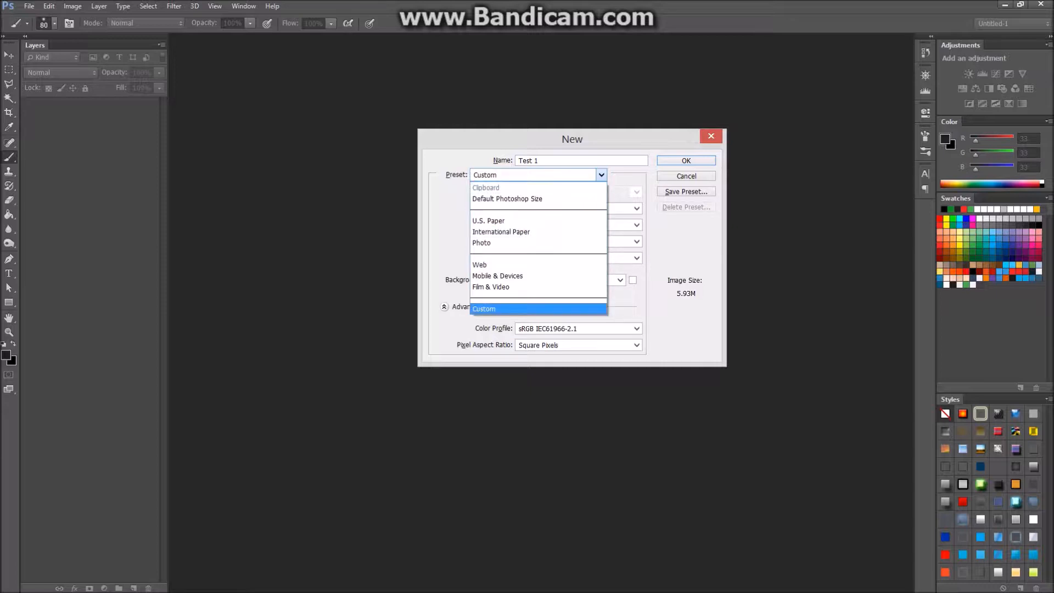
key(Return)
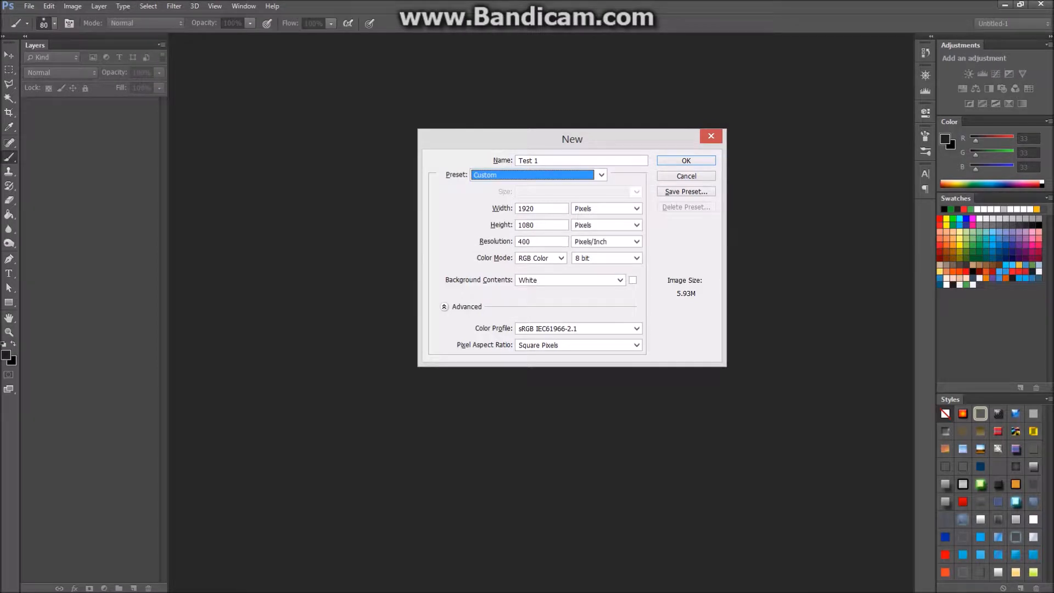
key(Tab)
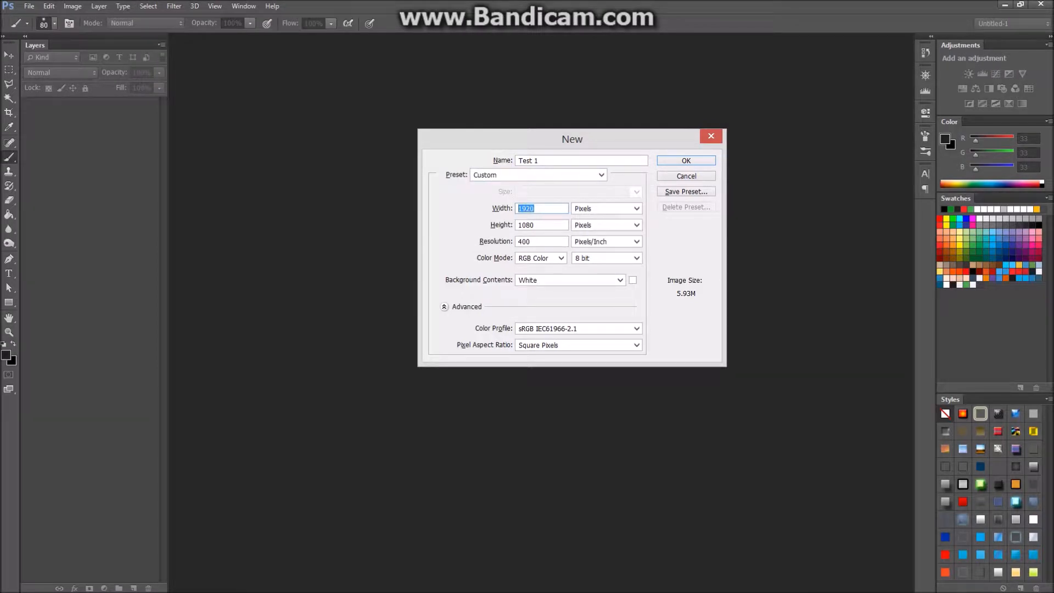
Try the U.S. Paper and Web presets and browse the Web page sizes.
click(601, 175)
click(601, 175)
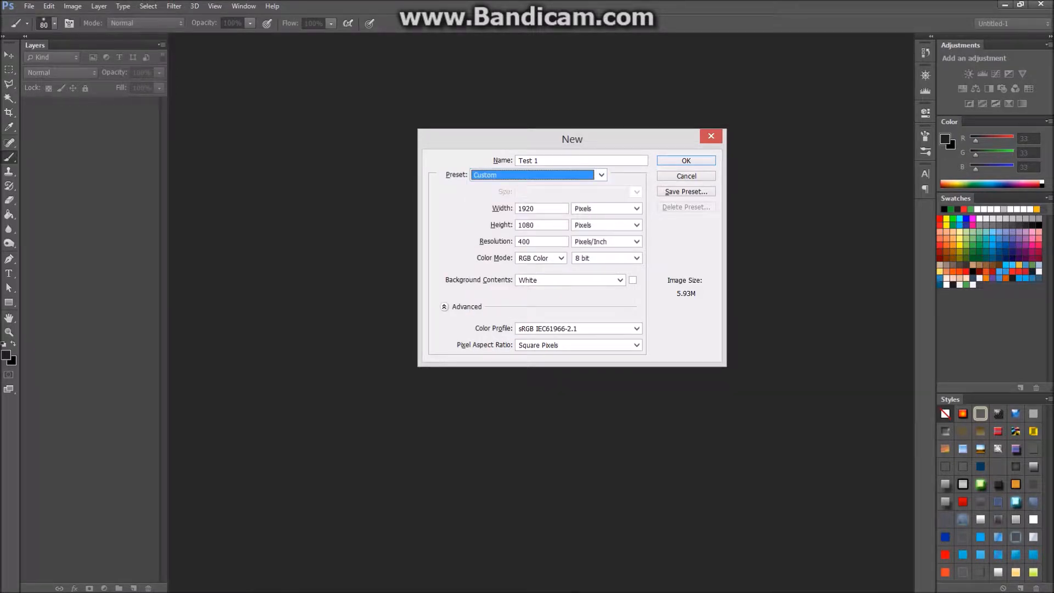
click(601, 176)
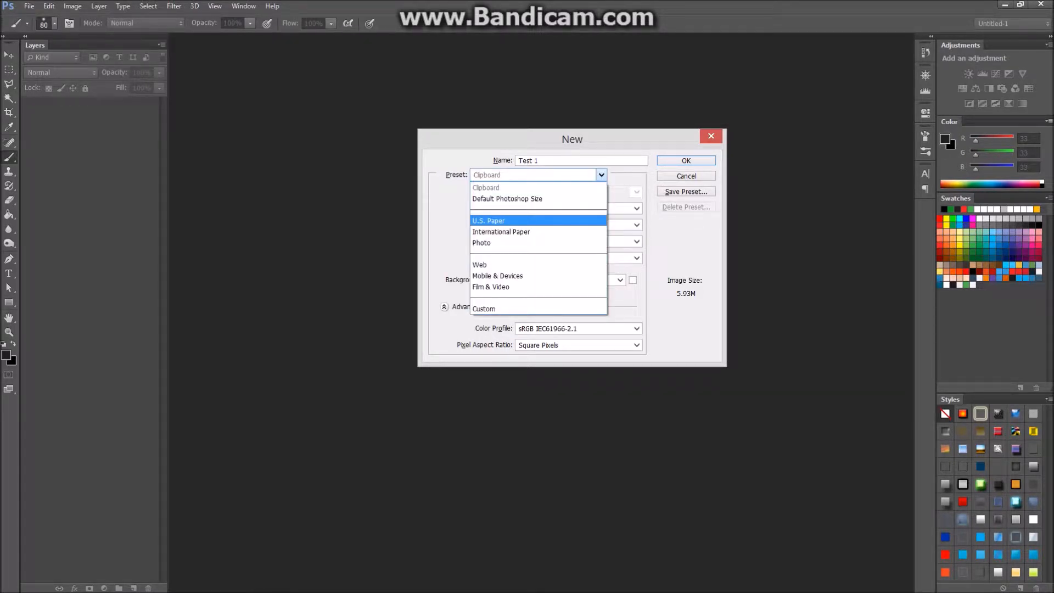
click(538, 221)
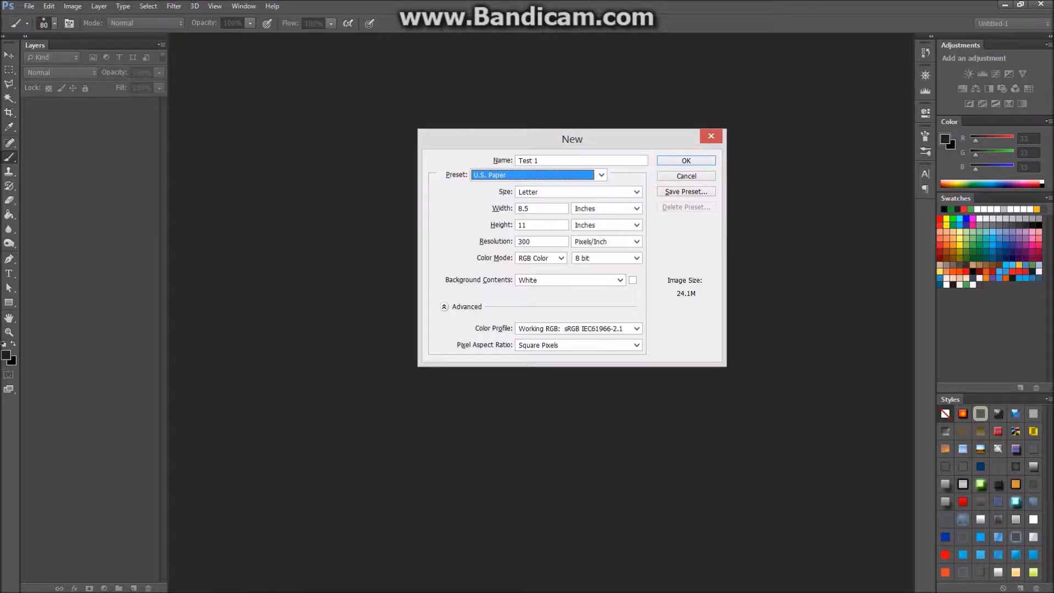
click(602, 176)
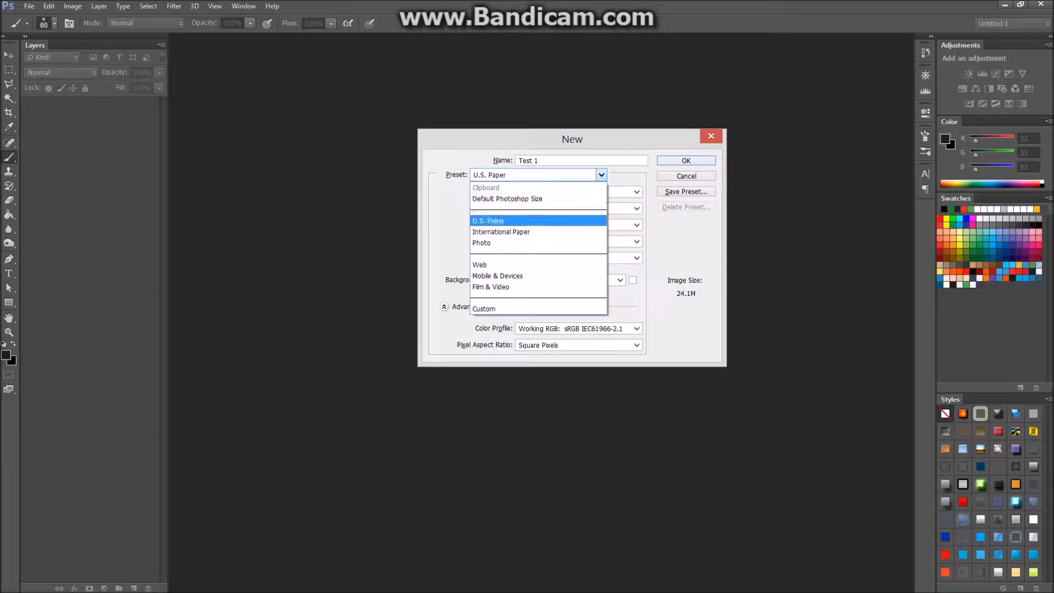
click(538, 265)
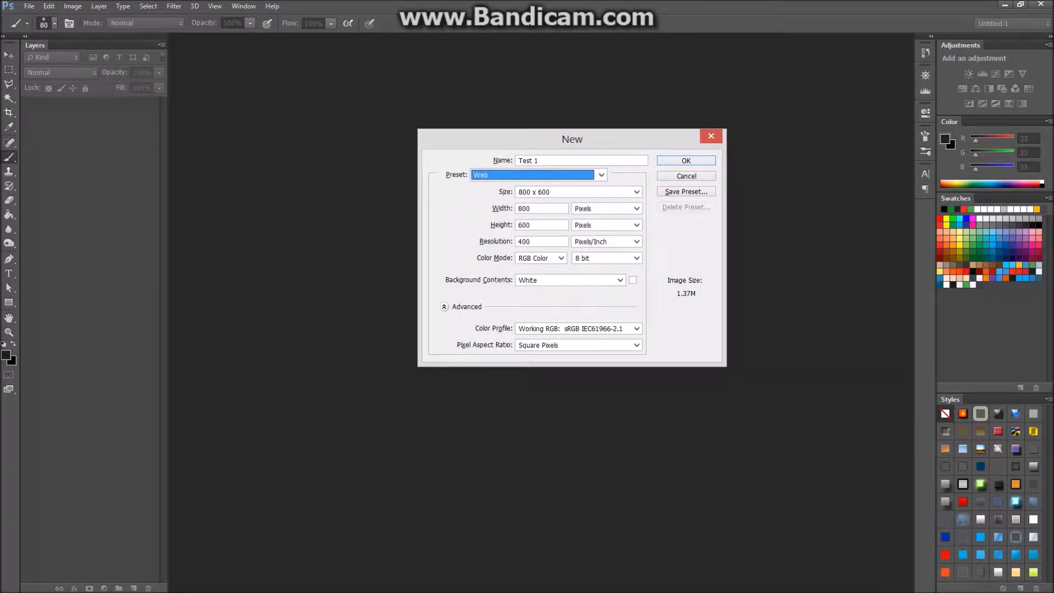
click(637, 192)
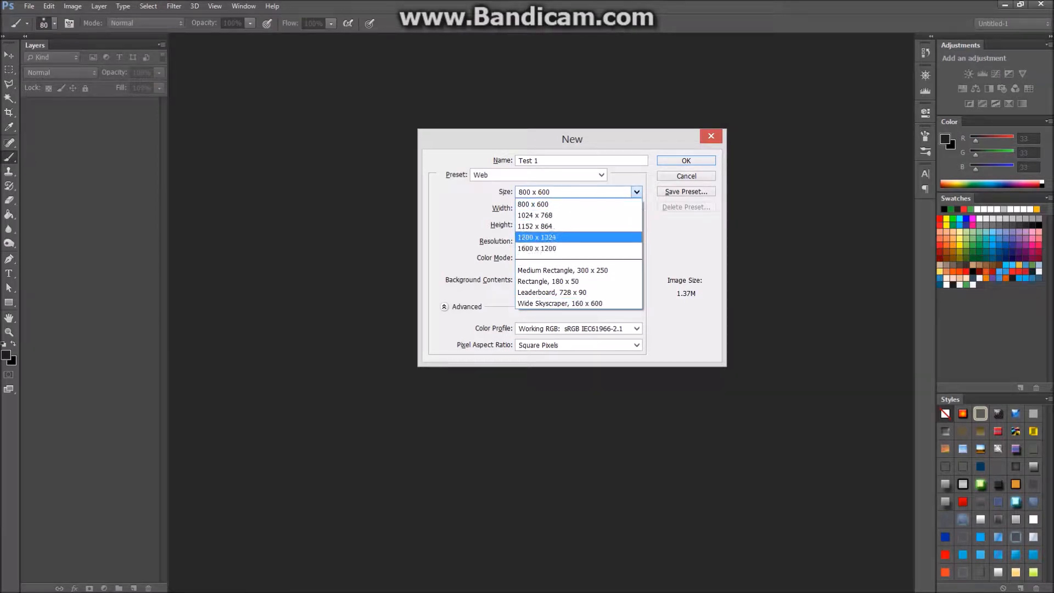
click(602, 175)
Return to the Custom preset at 800 x 600 pixels and dismiss the error notification.
click(601, 174)
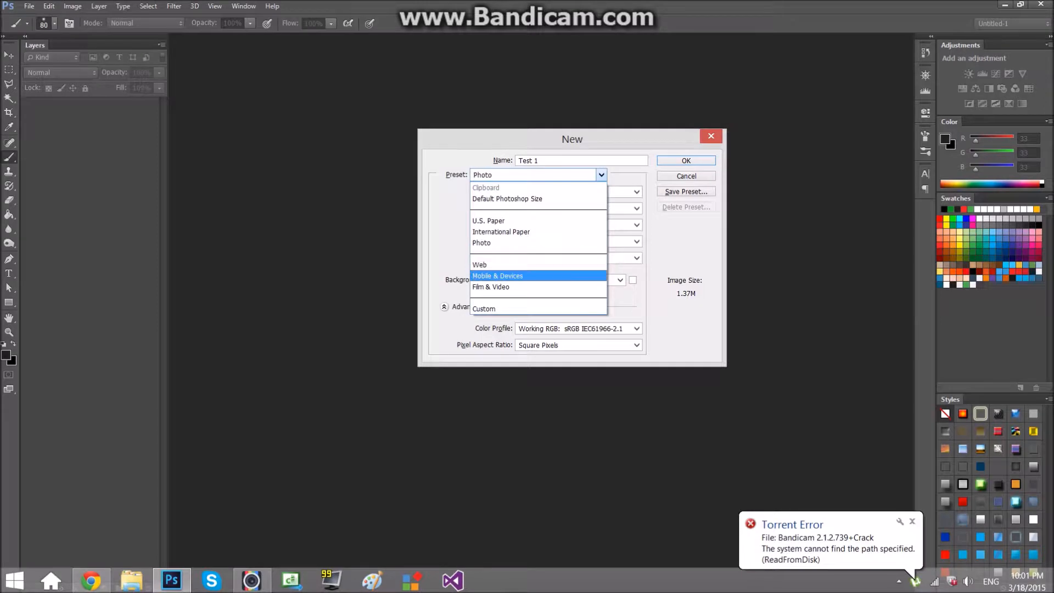
click(538, 308)
click(912, 522)
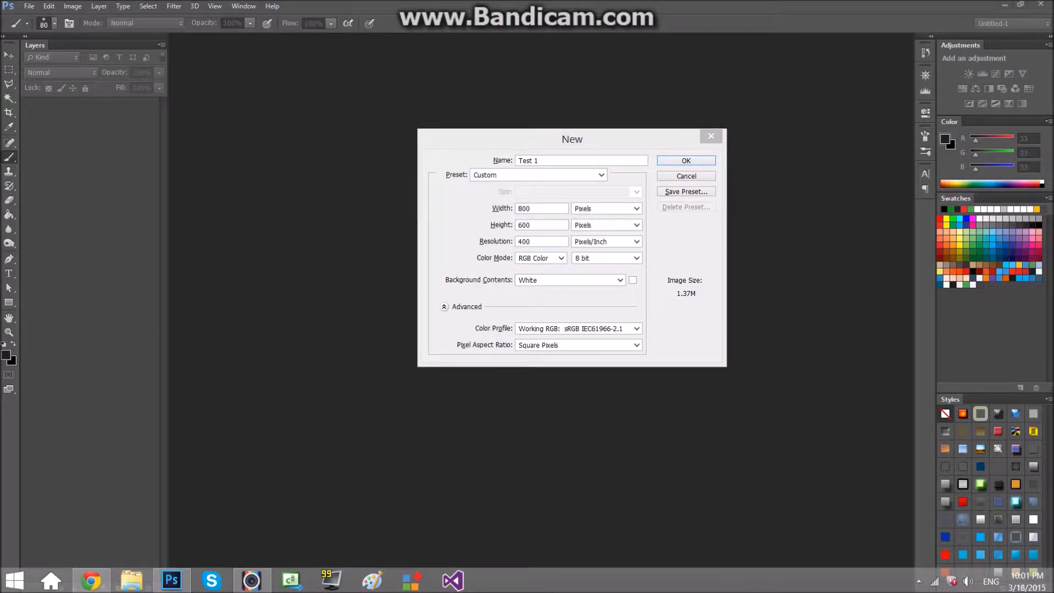
Enter width 1920 and height 1080 pixels, keeping 400 pixels/inch resolution.
click(525, 208)
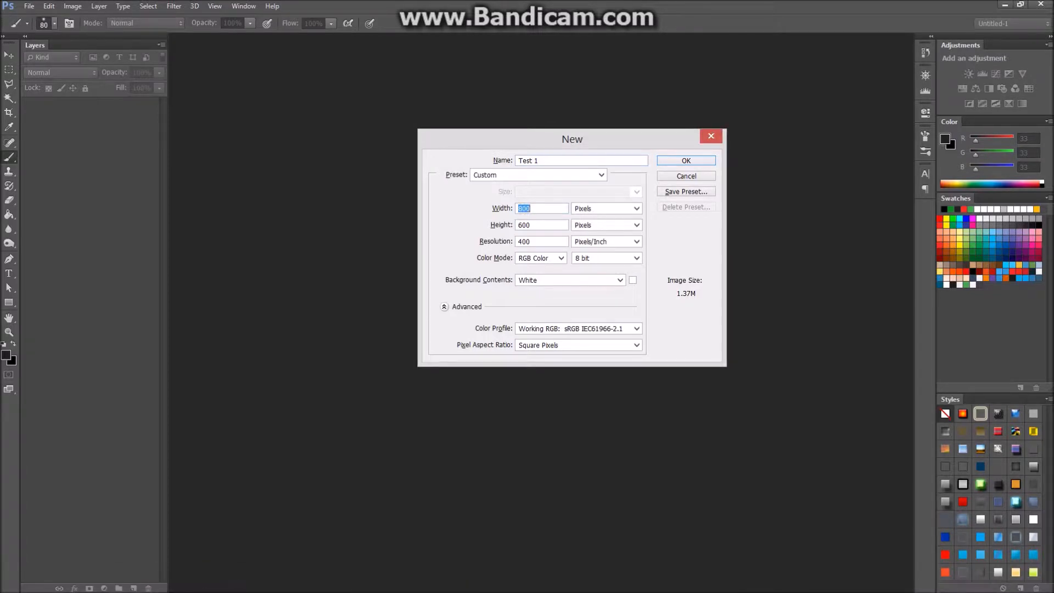
text(1920)
key(Tab)
text(1080)
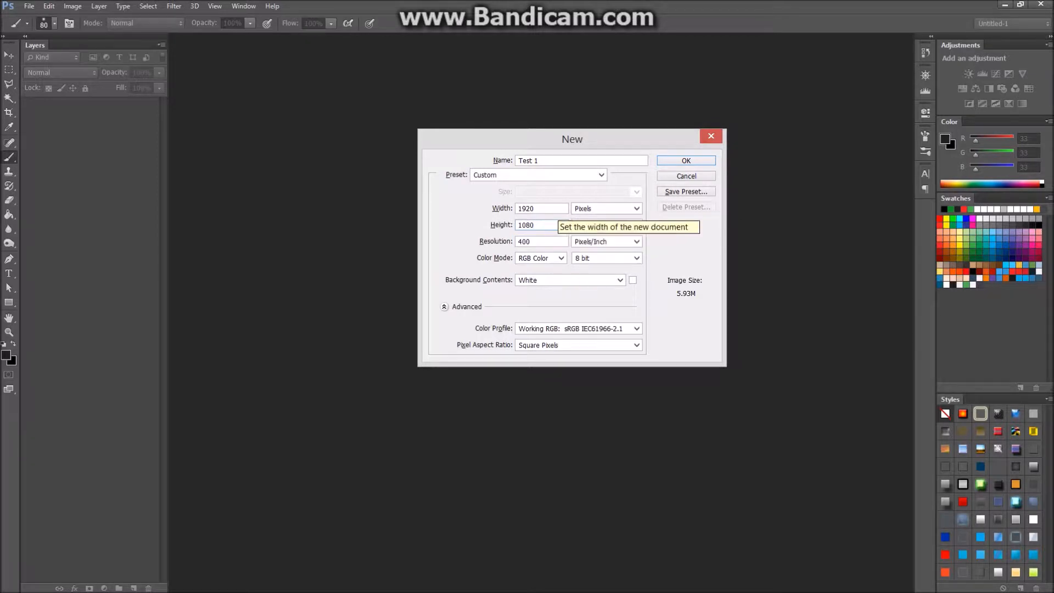
double_click(526, 242)
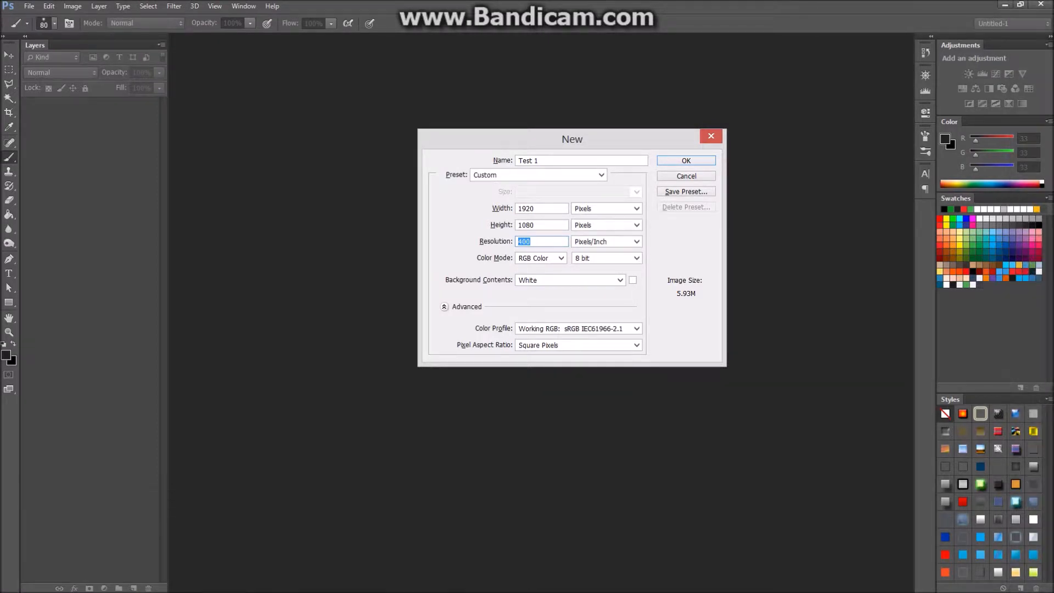
drag(572, 139, 529, 143)
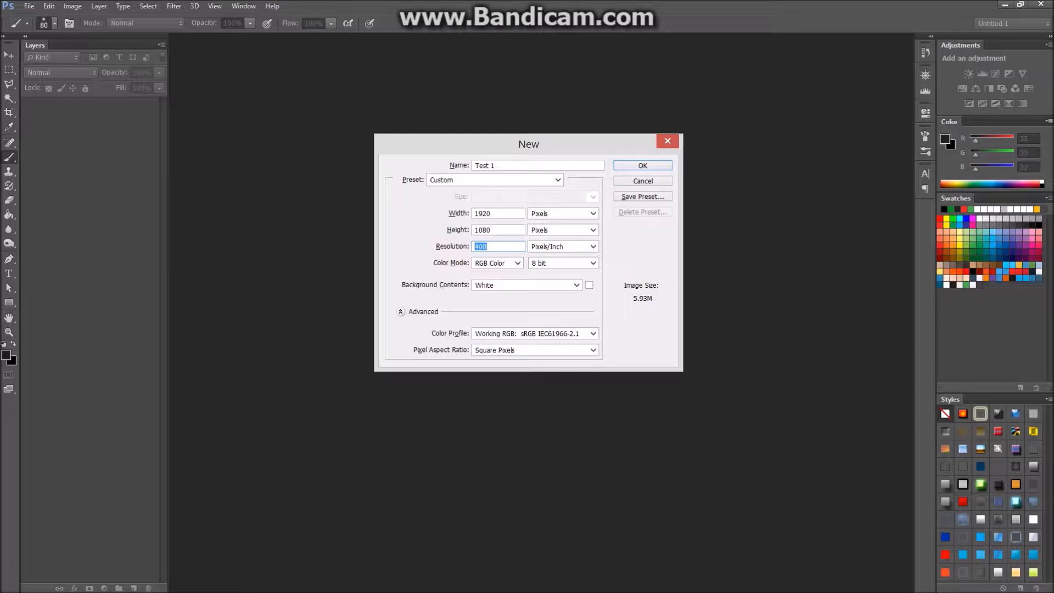
Double-check the 1920 x 1080 width and height, keeping the unit in Pixels.
drag(528, 144, 525, 173)
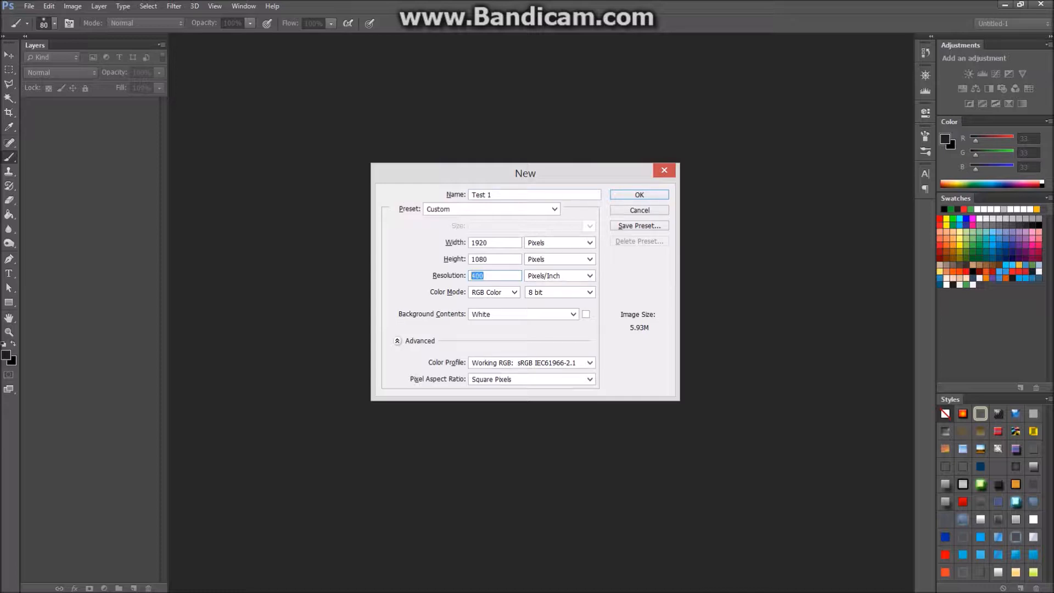
double_click(479, 243)
double_click(479, 259)
double_click(479, 242)
double_click(483, 259)
click(589, 243)
click(589, 242)
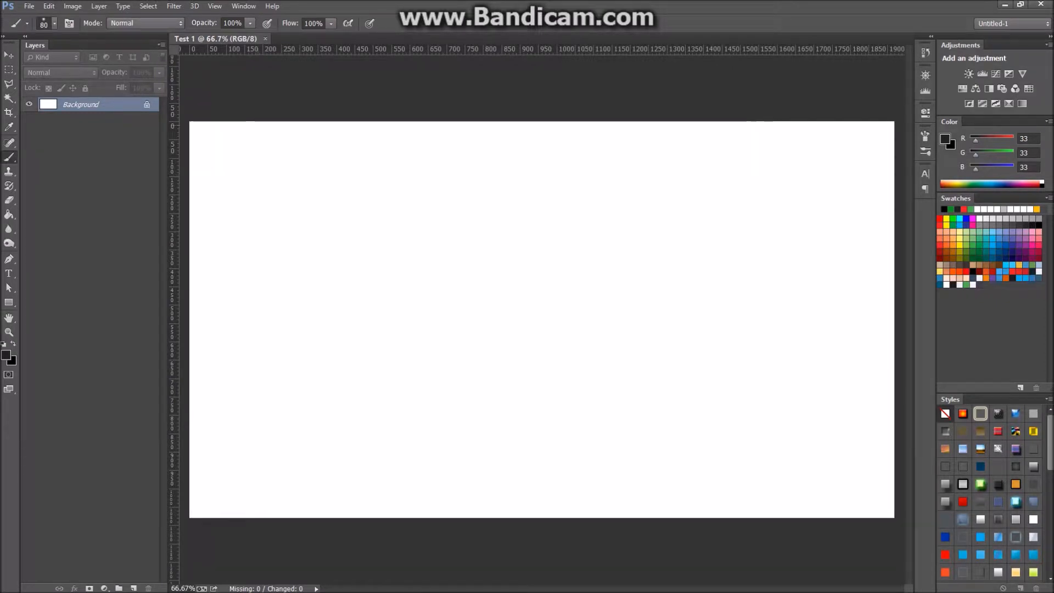
key(alt)
key(alt)
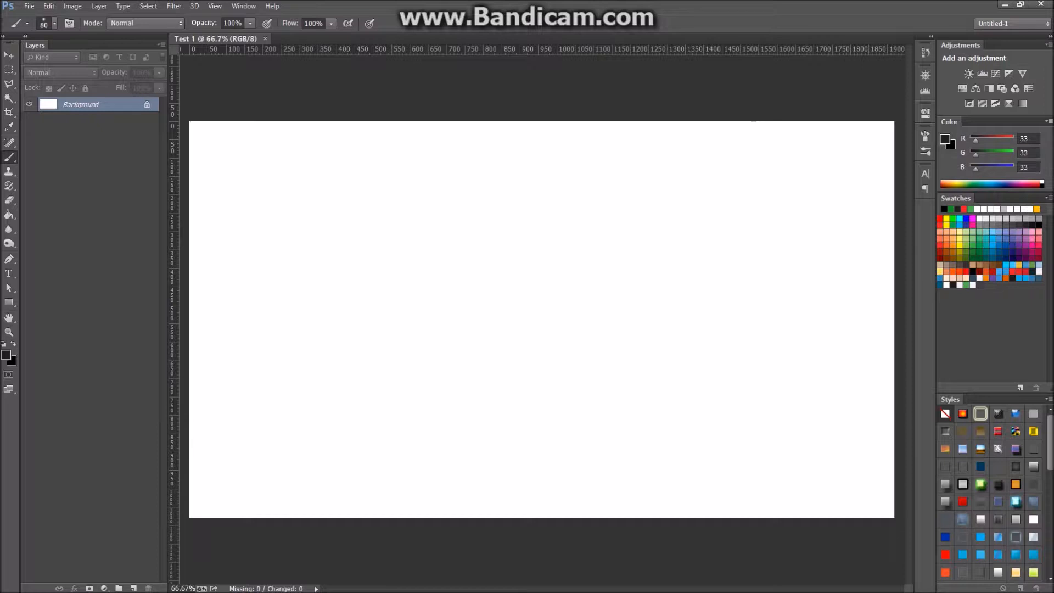
key(ctrl+r)
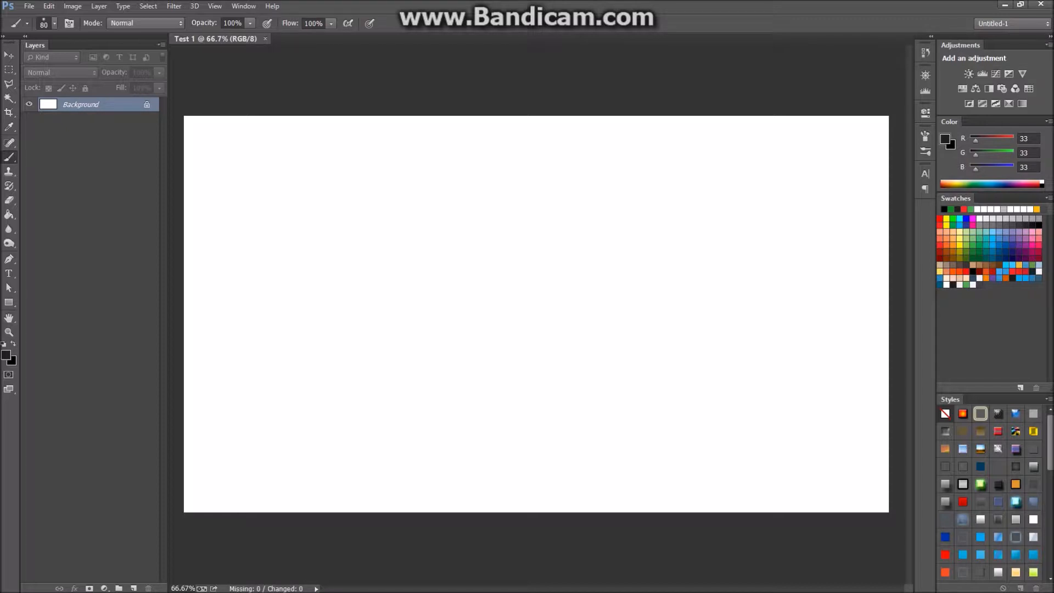
mouse_move(35, 45)
mouse_down()
mouse_move(291, 187)
mouse_move(949, 299)
mouse_move(923, 298)
mouse_move(941, 302)
mouse_move(796, 226)
mouse_move(151, 133)
mouse_move(126, 72)
mouse_move(302, 108)
mouse_up()
click(1011, 23)
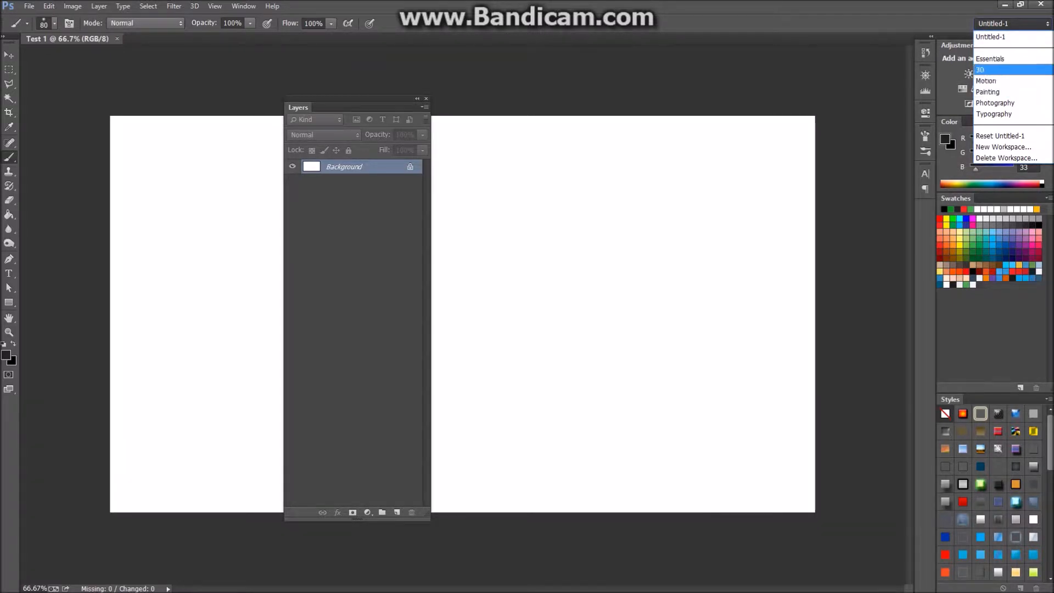
click(993, 37)
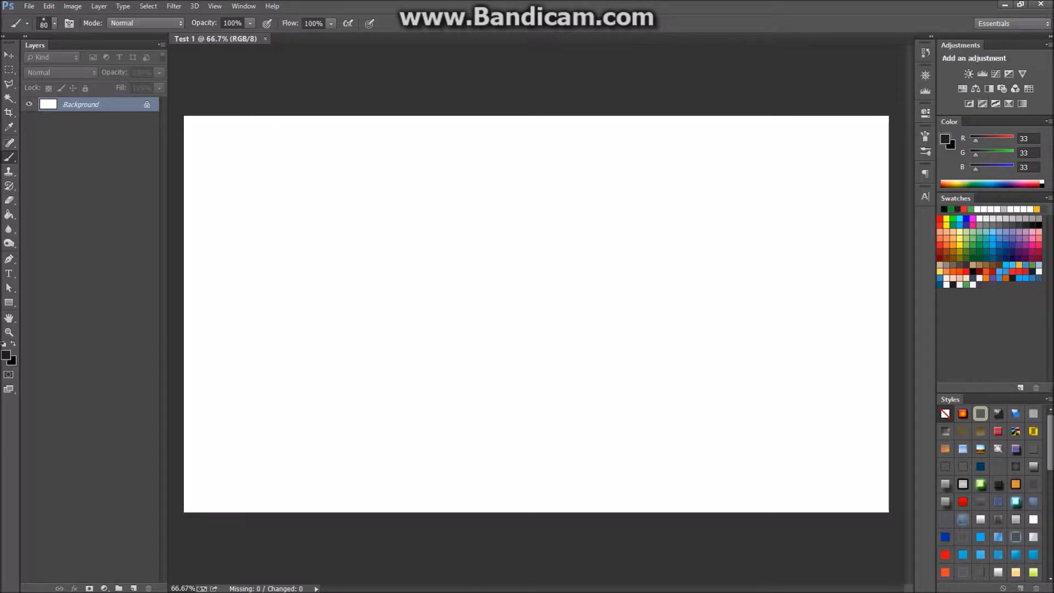
drag(35, 45, 22, 91)
click(3, 37)
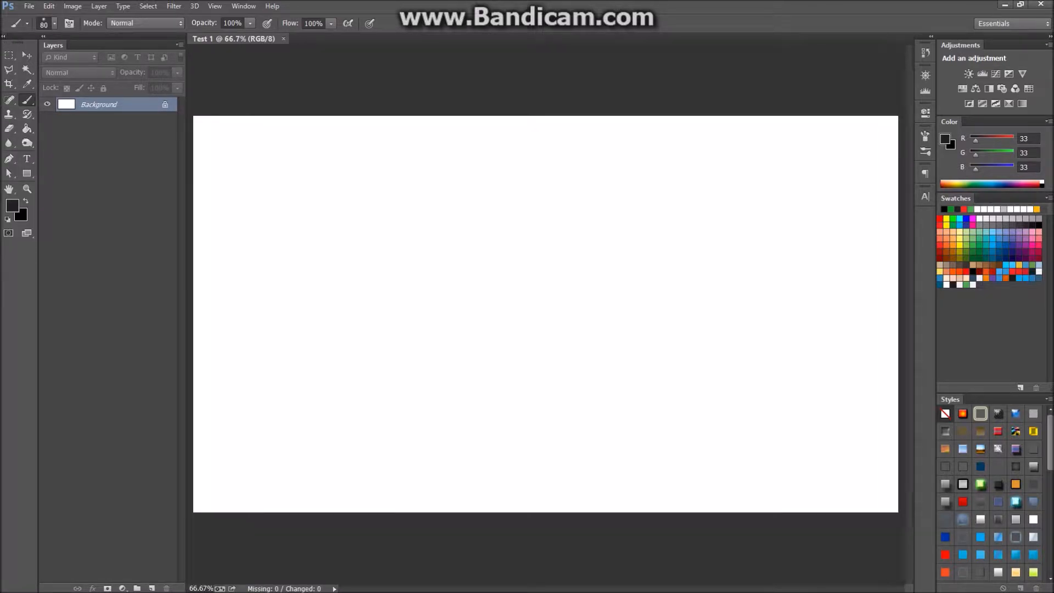
click(3, 36)
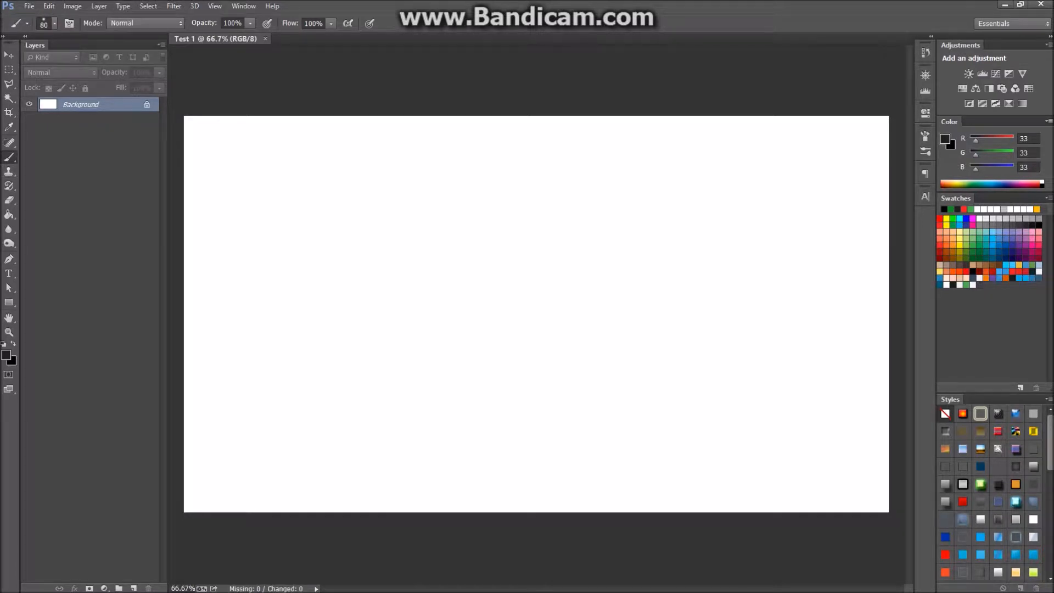
Enlarge the Styles preset area, then start a new layer with Shift+Ctrl+N.
drag(993, 394, 994, 325)
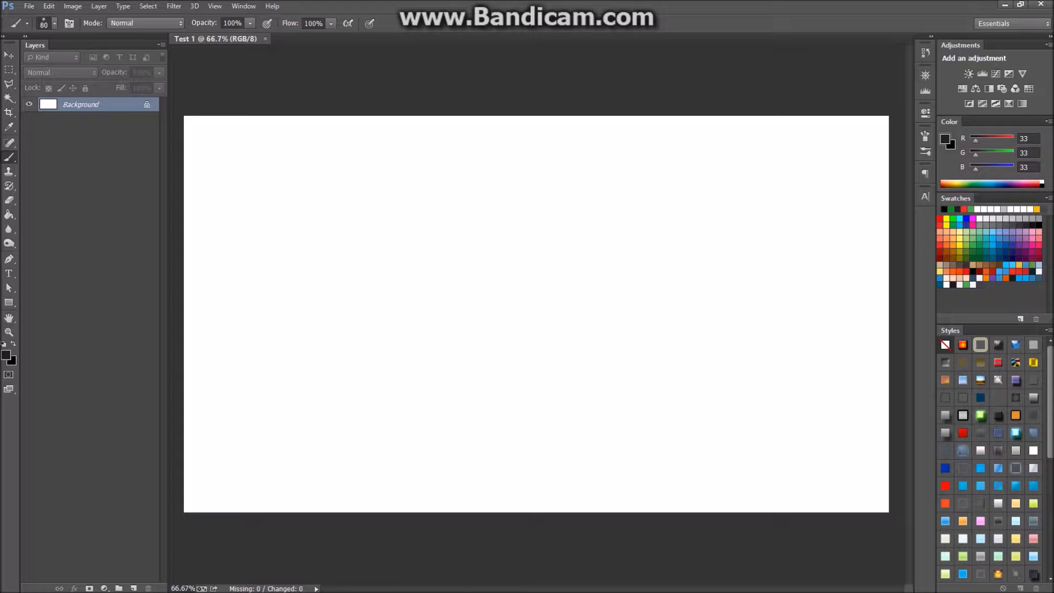
key(ctrl+shift+n)
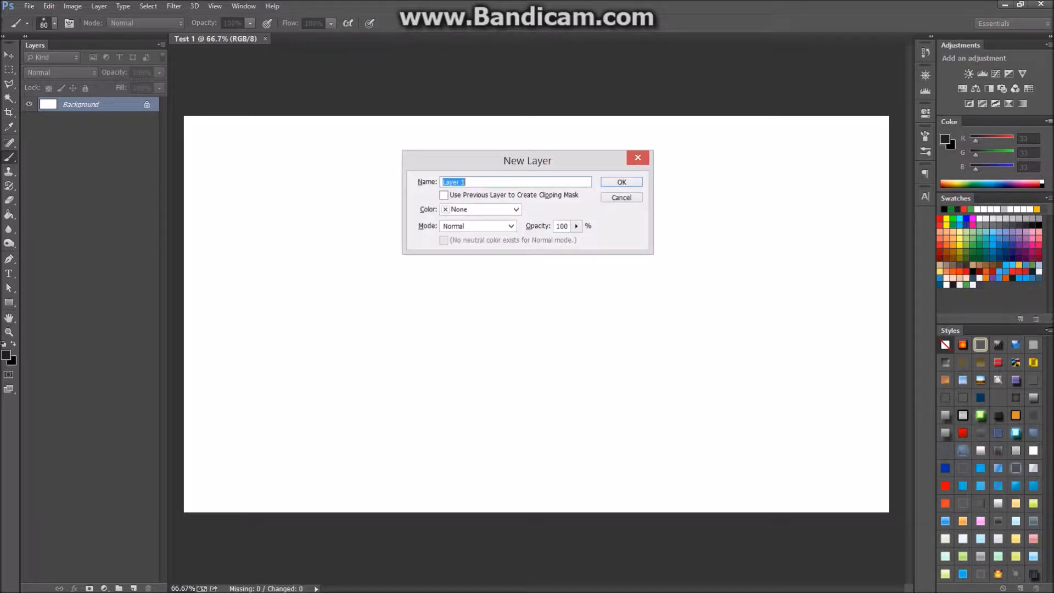
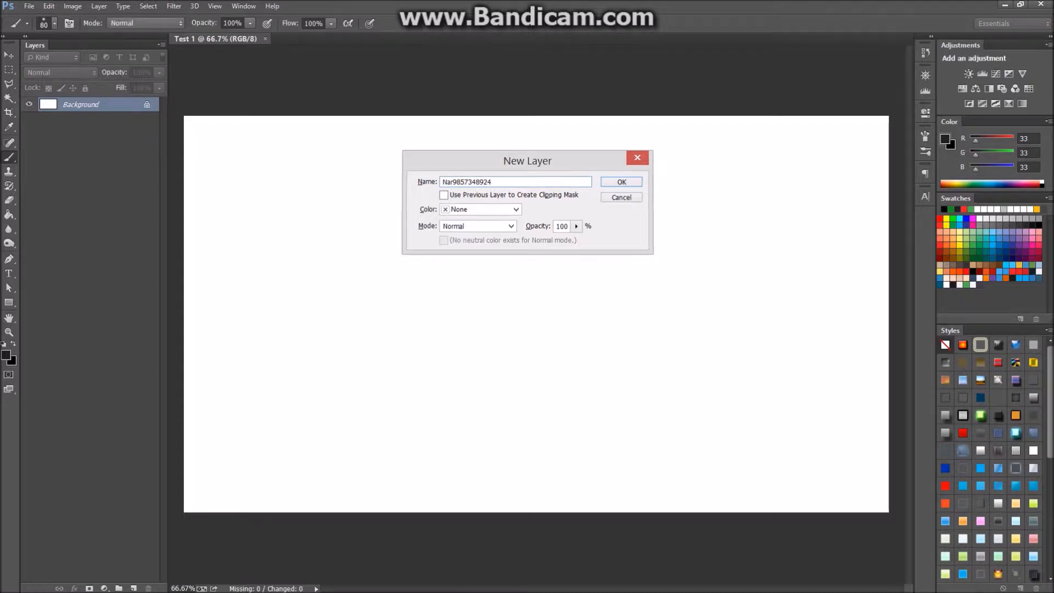
Enter a custom layer name and confirm to add the transparent layer.
key(Return)
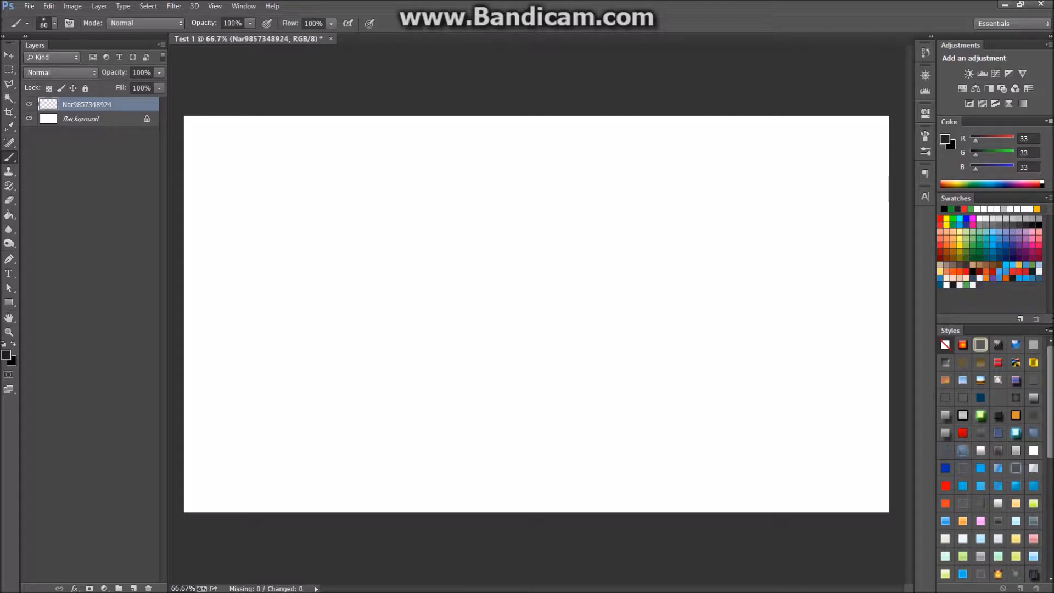
Make the new layer visible again and paint one diagonal soft black stroke on it.
click(29, 104)
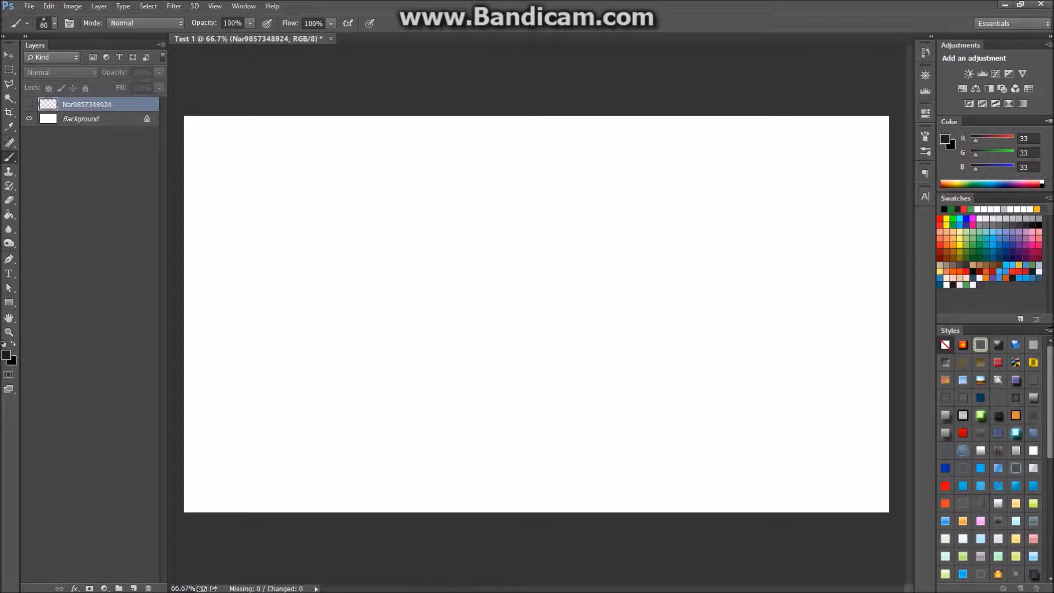
click(535, 314)
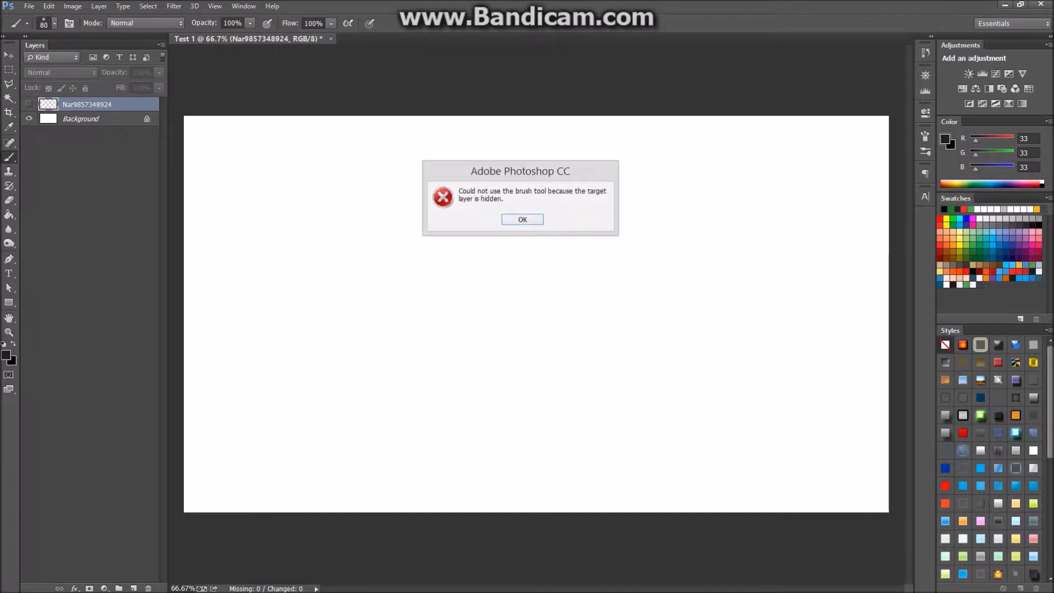
key(Return)
click(29, 104)
drag(376, 252, 563, 377)
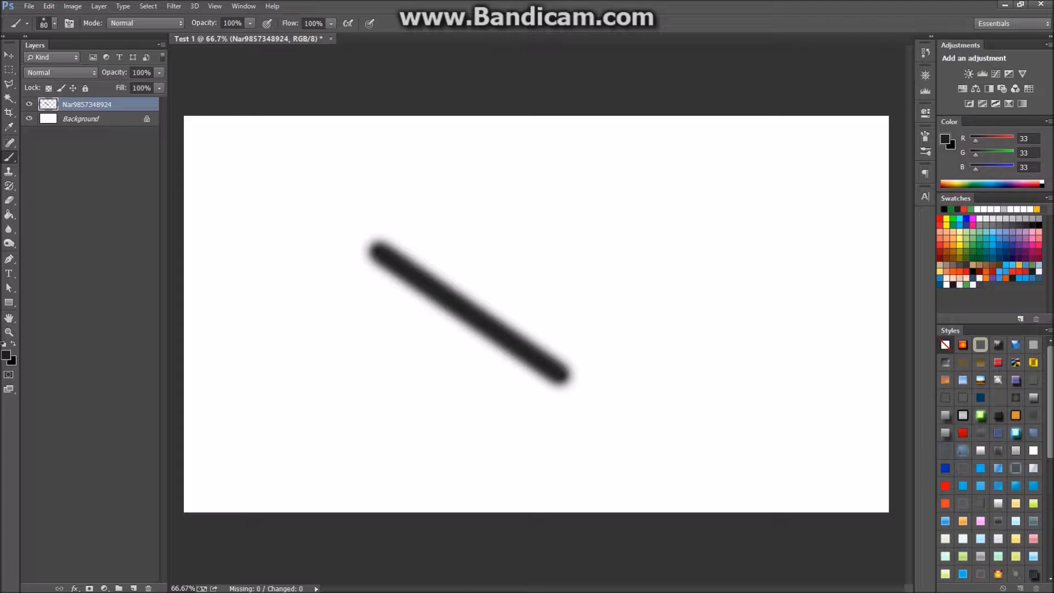
Paint a second soft black stroke crossing the first.
click(29, 104)
click(30, 105)
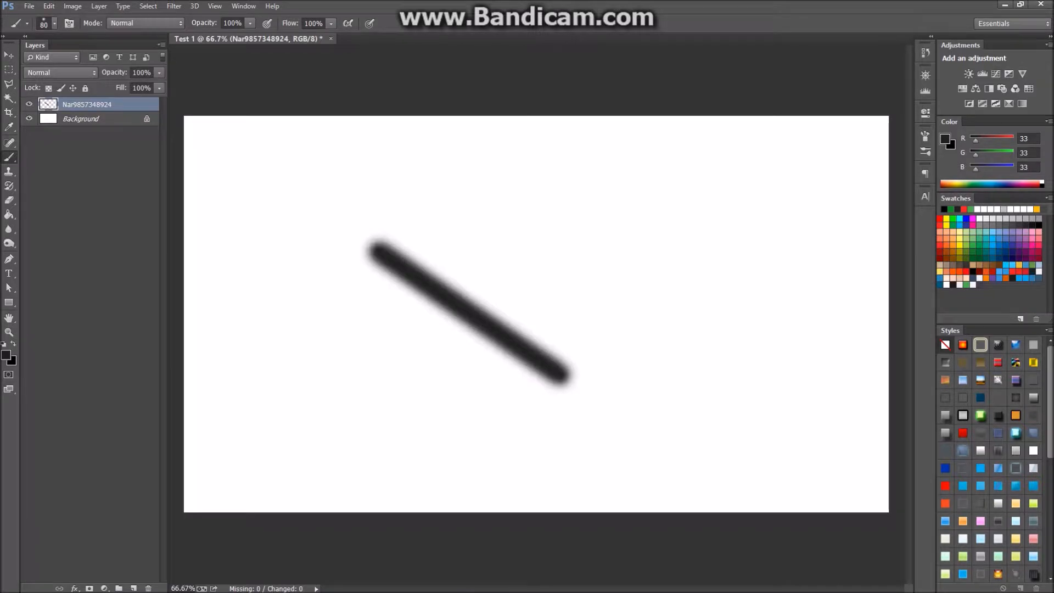
drag(460, 242, 260, 455)
Delete the stroke layer, then undo to restore it and make it visible.
click(29, 104)
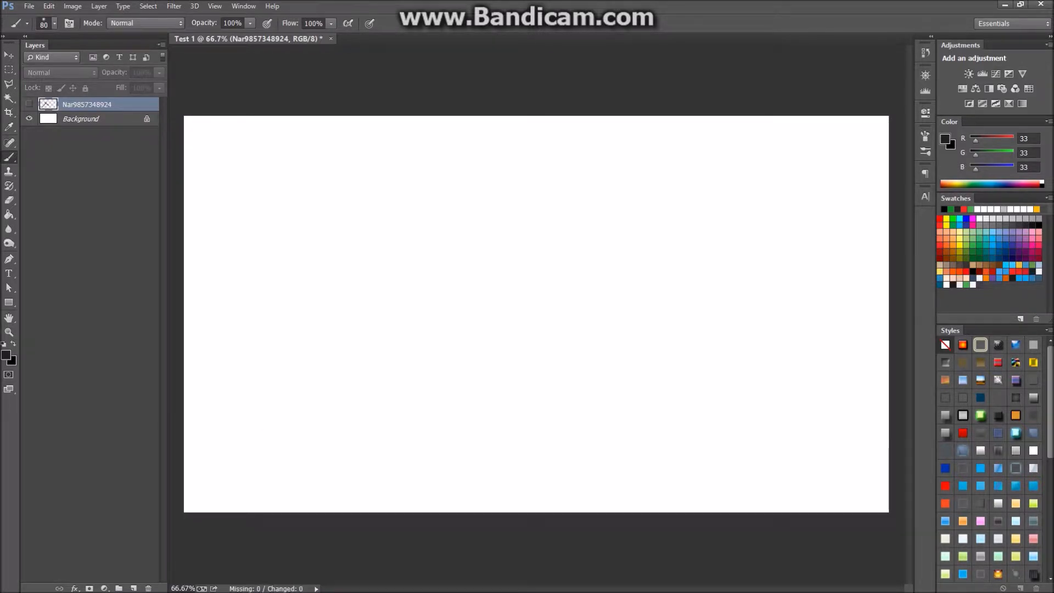
key(Delete)
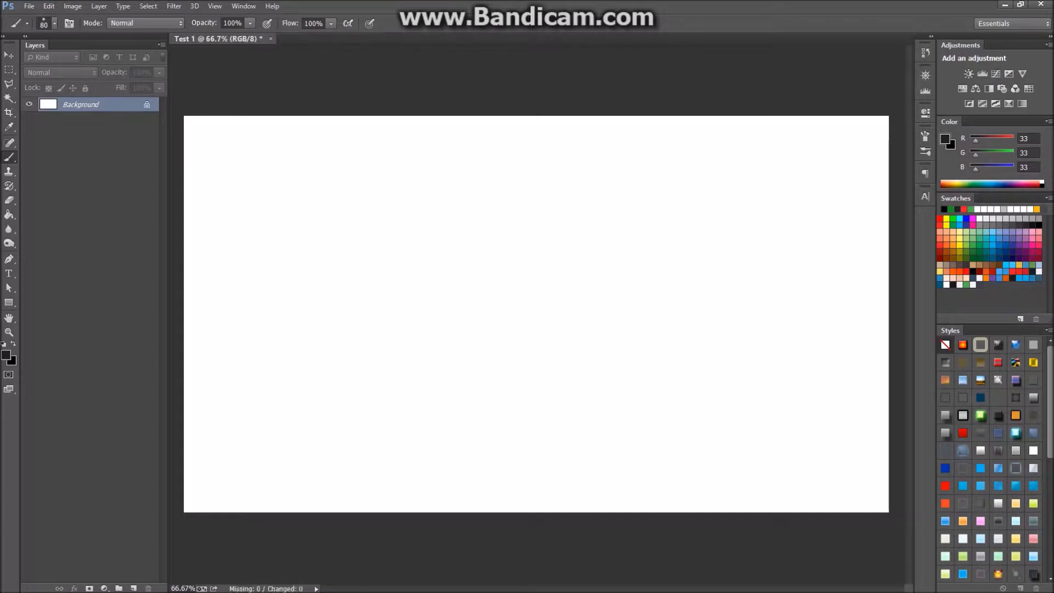
key(ctrl+z)
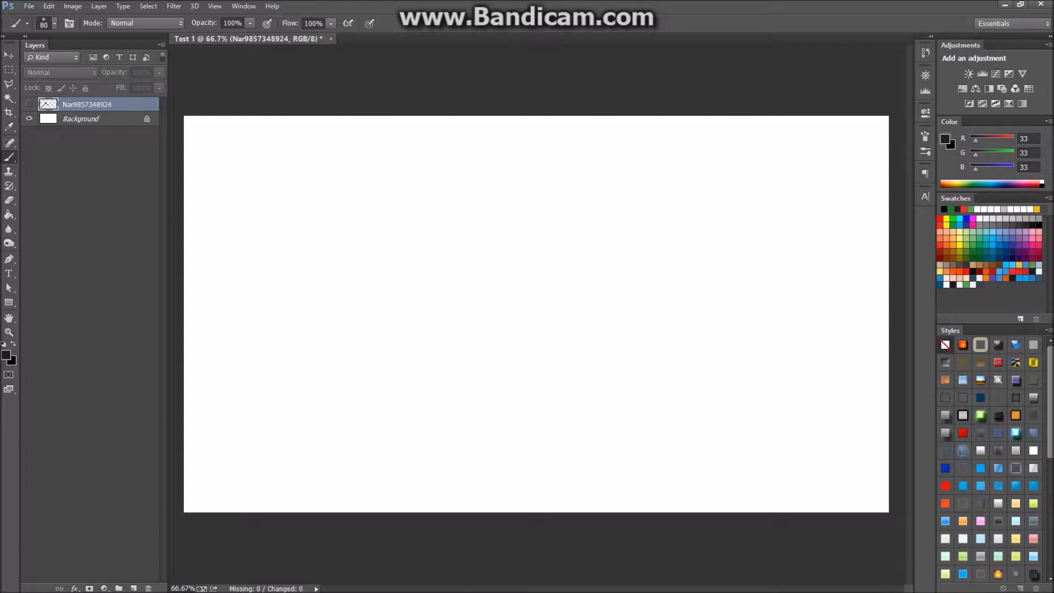
key(ctrl+z)
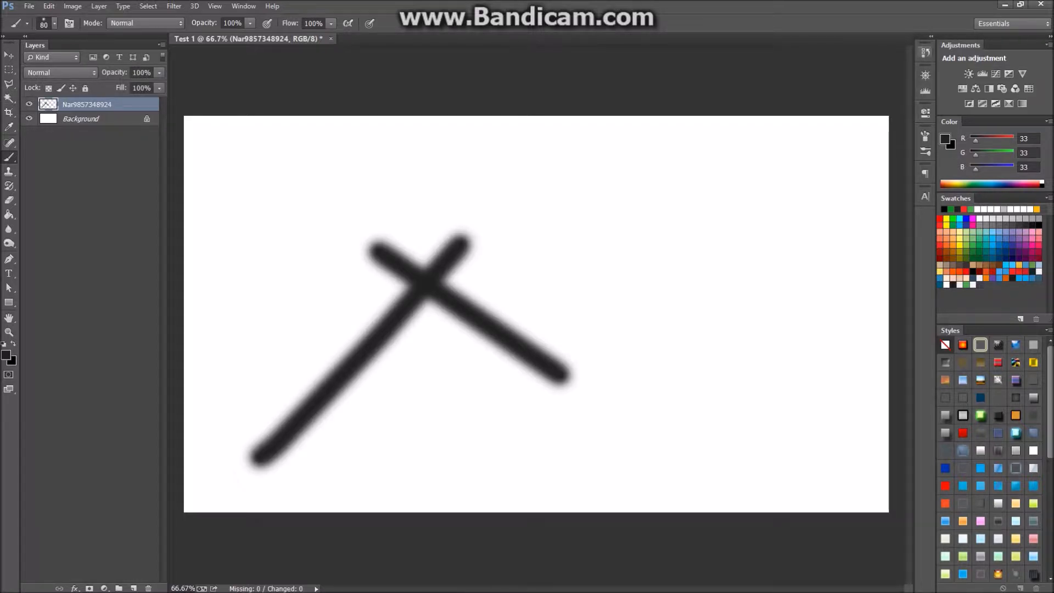
Show the History panel and enlarge it to list every state.
click(926, 53)
scroll(851, 82, down, 1)
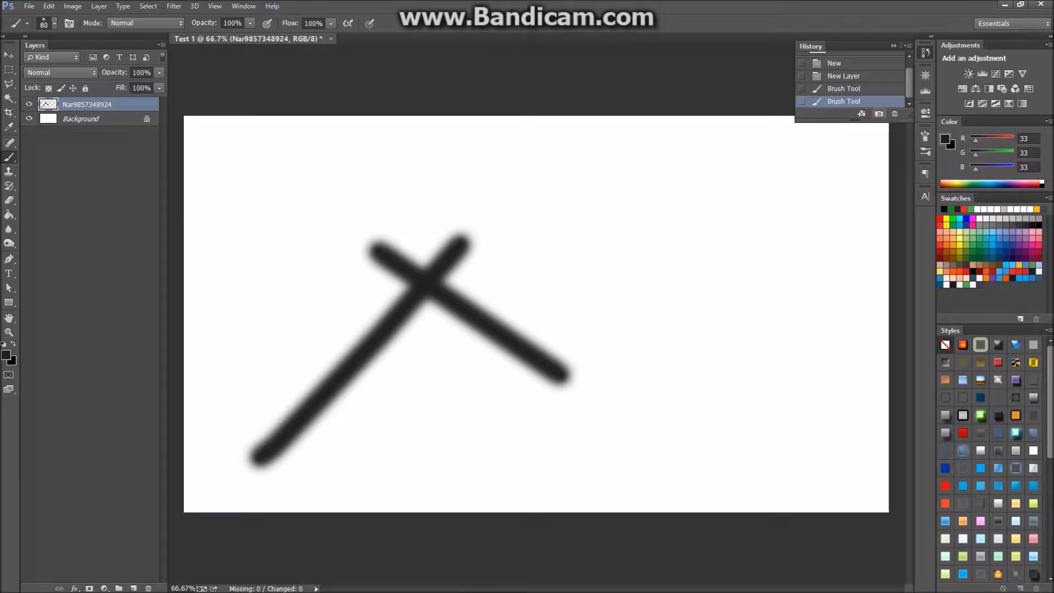
drag(854, 121, 855, 334)
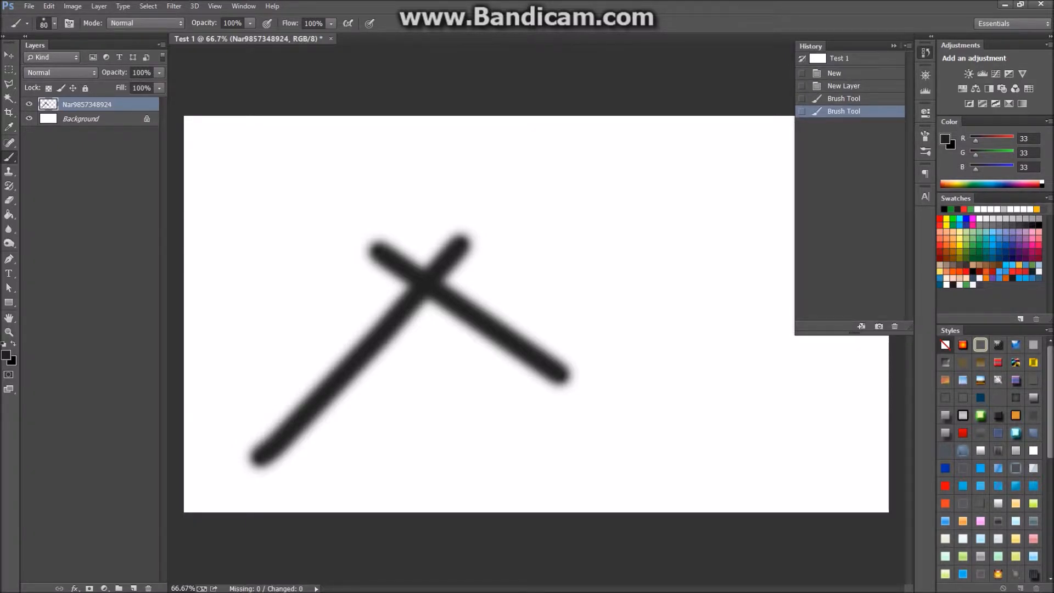
Step back and forth through history, ending on the last Brush Tool state.
key(Delete)
key(ctrl+z)
key(ctrl+alt+z)
key(ctrl+alt+z)
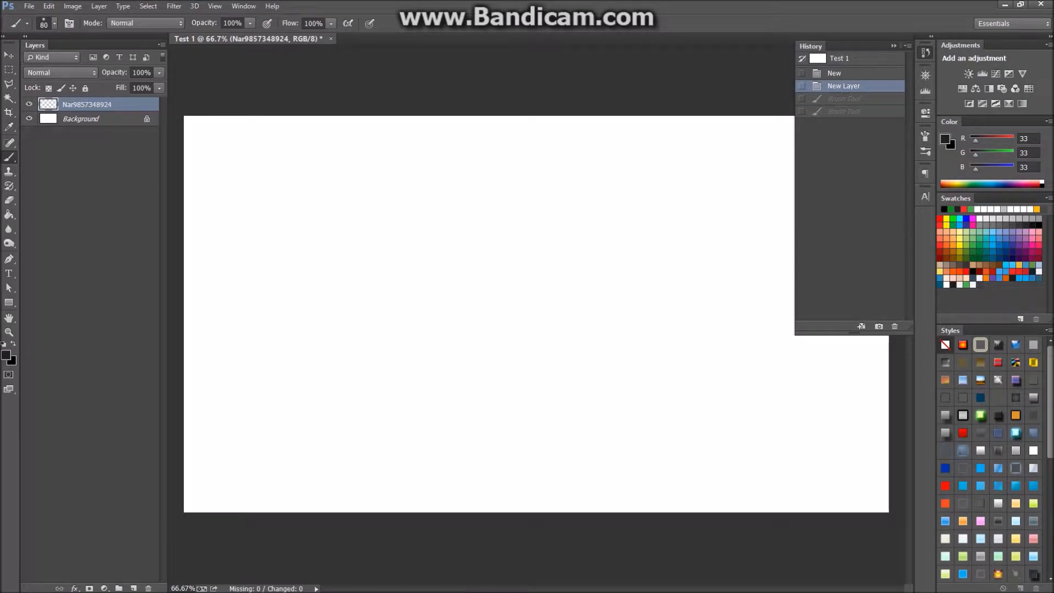
key(ctrl+shift+z)
key(ctrl+shift+z)
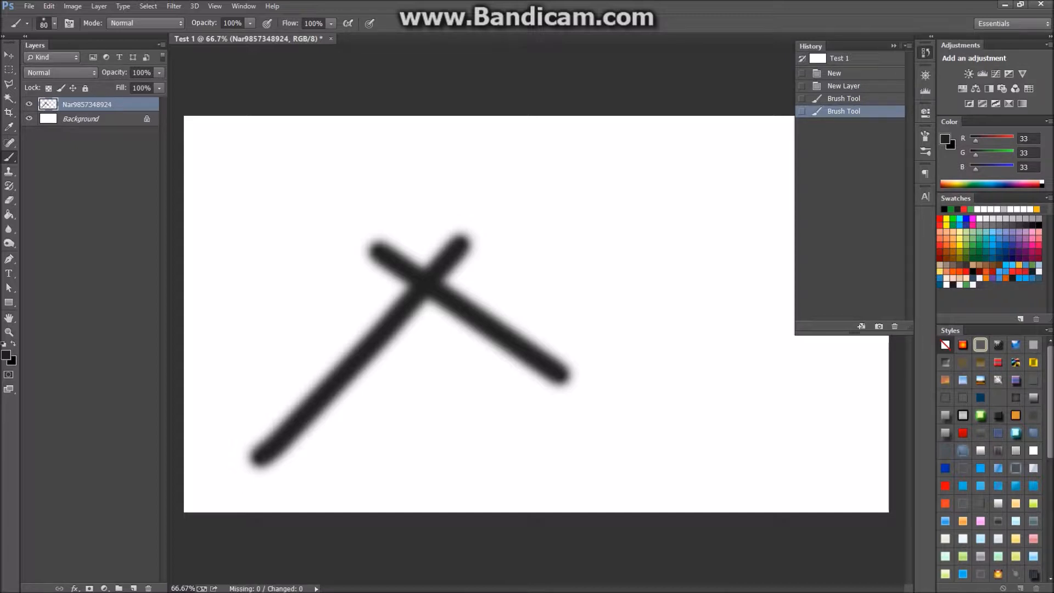
click(839, 58)
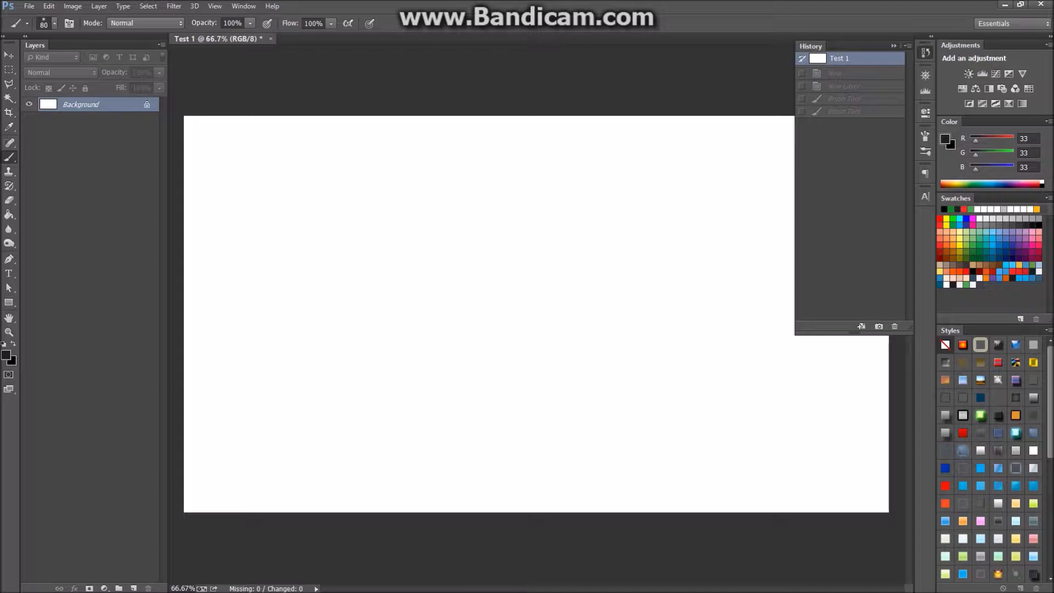
click(844, 111)
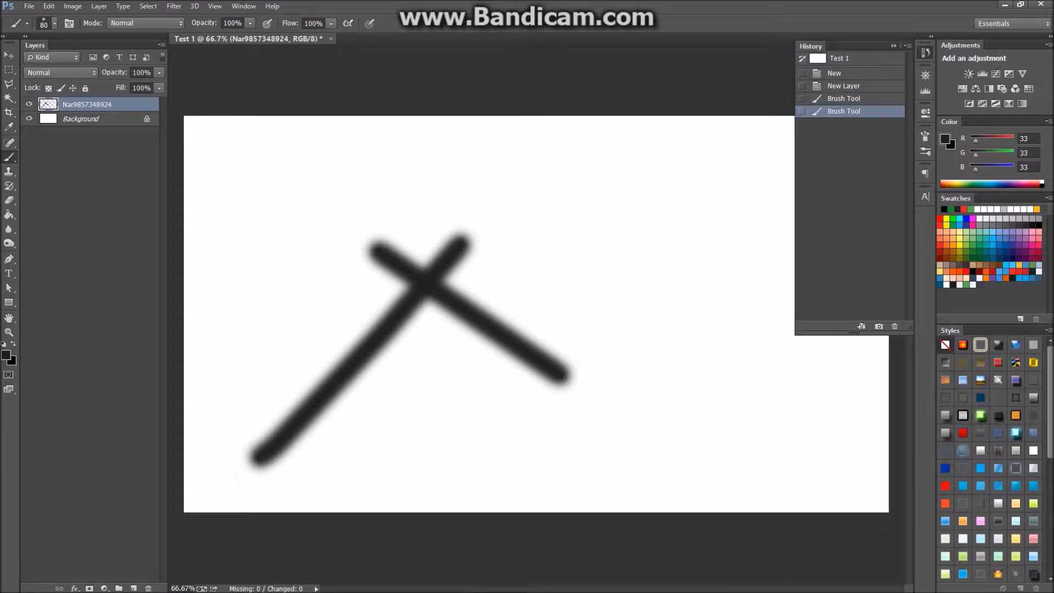
Open Preferences and browse to the Performance page.
key(ctrl+k)
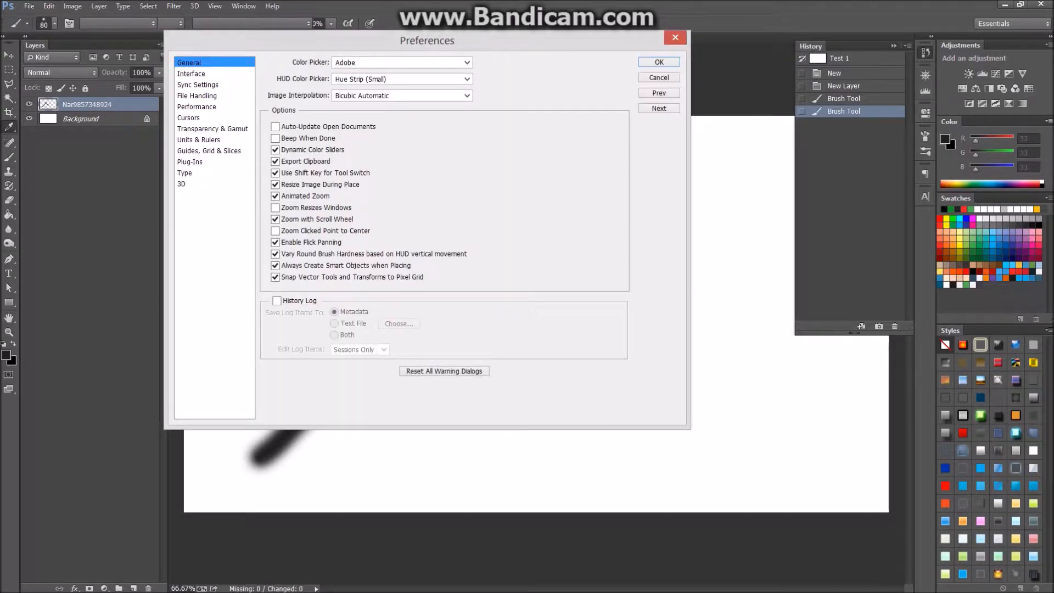
click(191, 73)
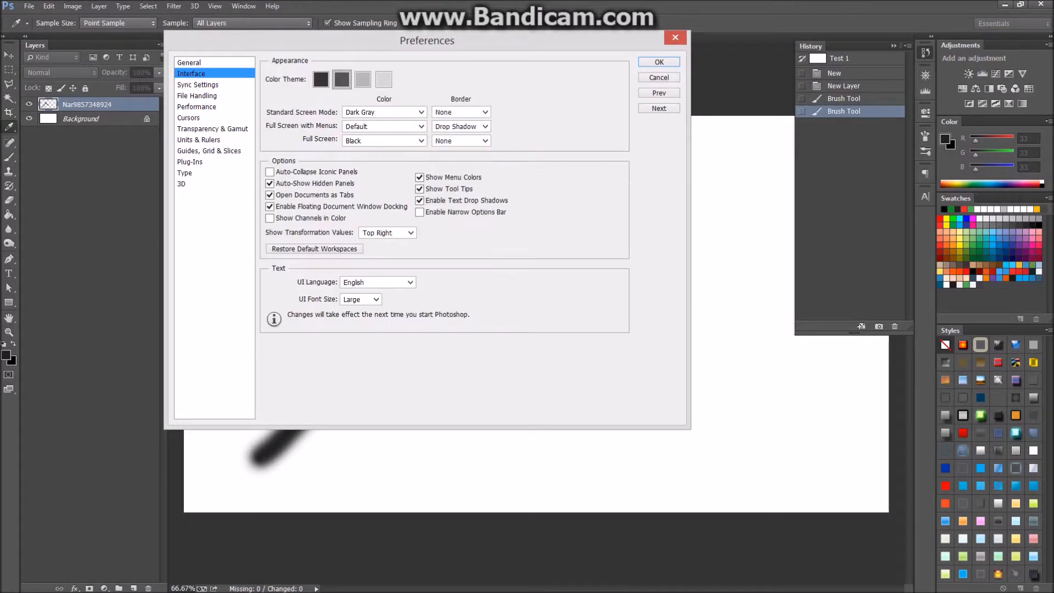
click(197, 85)
click(197, 96)
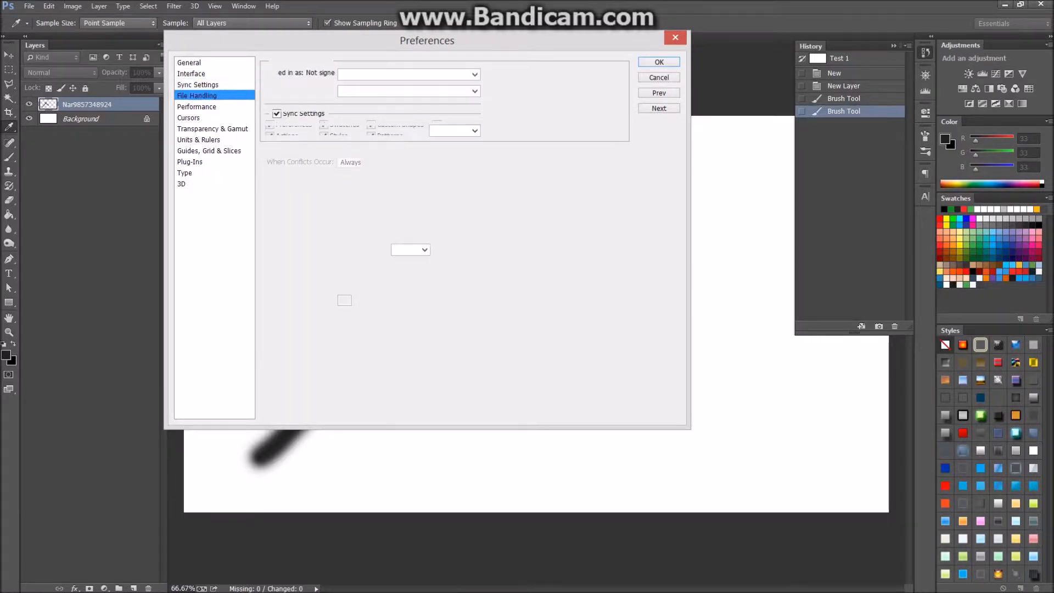
click(197, 106)
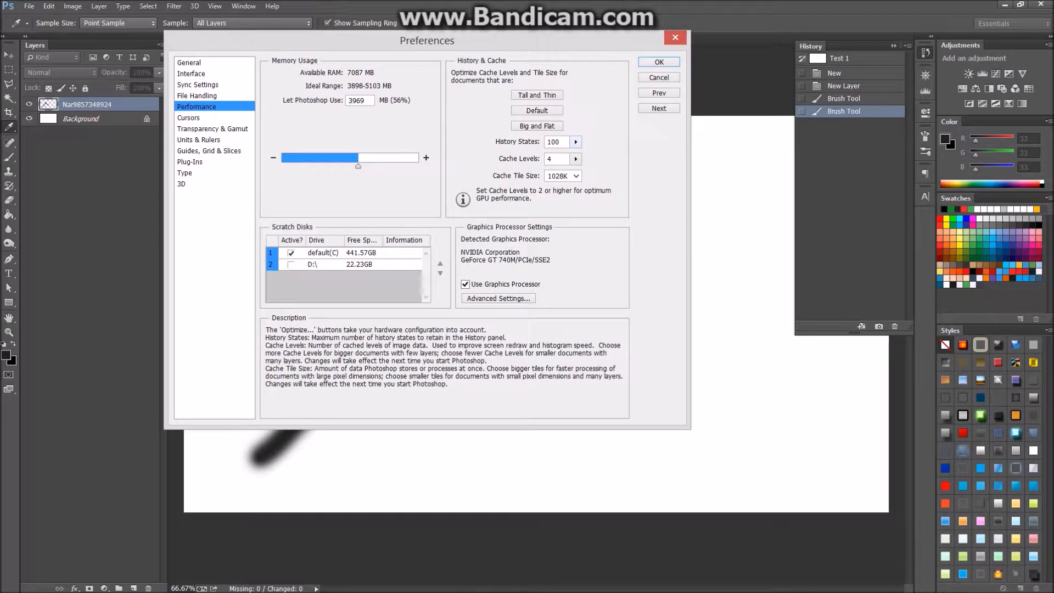
Set History States to 100 and Let Photoshop Use to 3900 MB (55%).
click(575, 141)
drag(575, 154, 543, 154)
text(100)
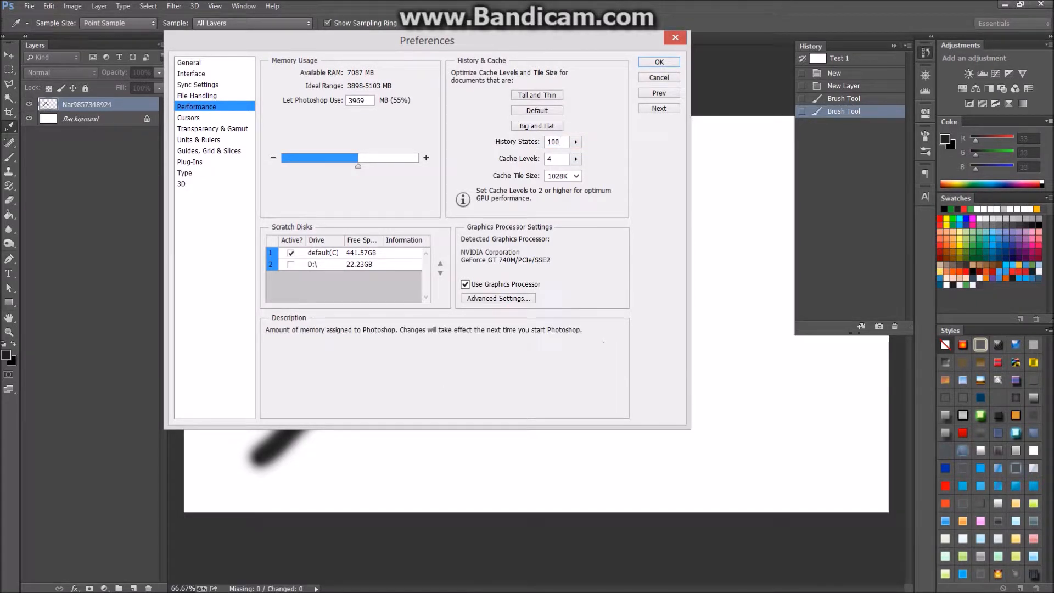
drag(410, 40, 564, 89)
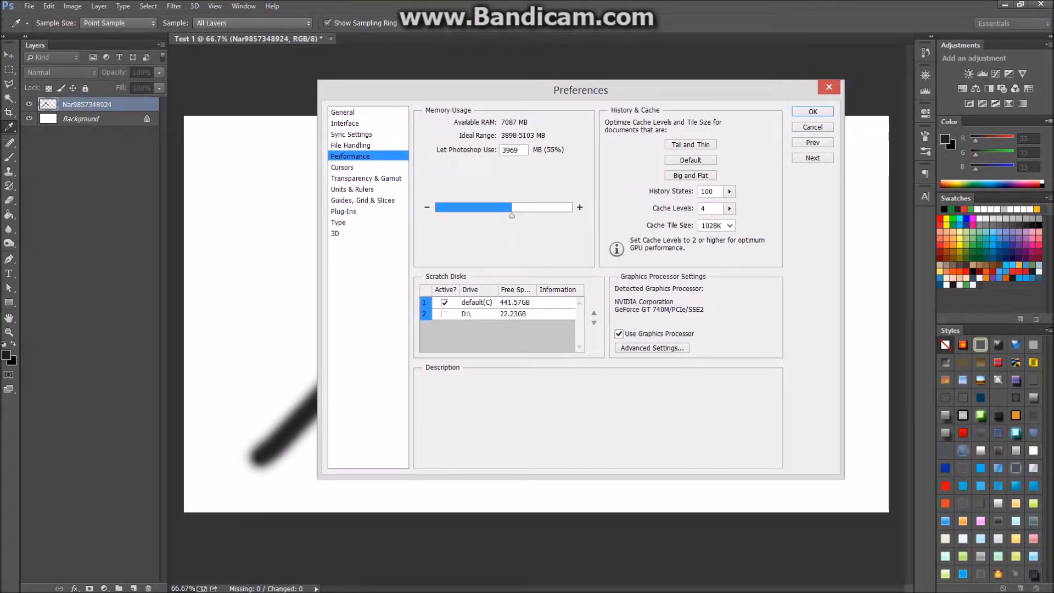
drag(565, 90, 441, 91)
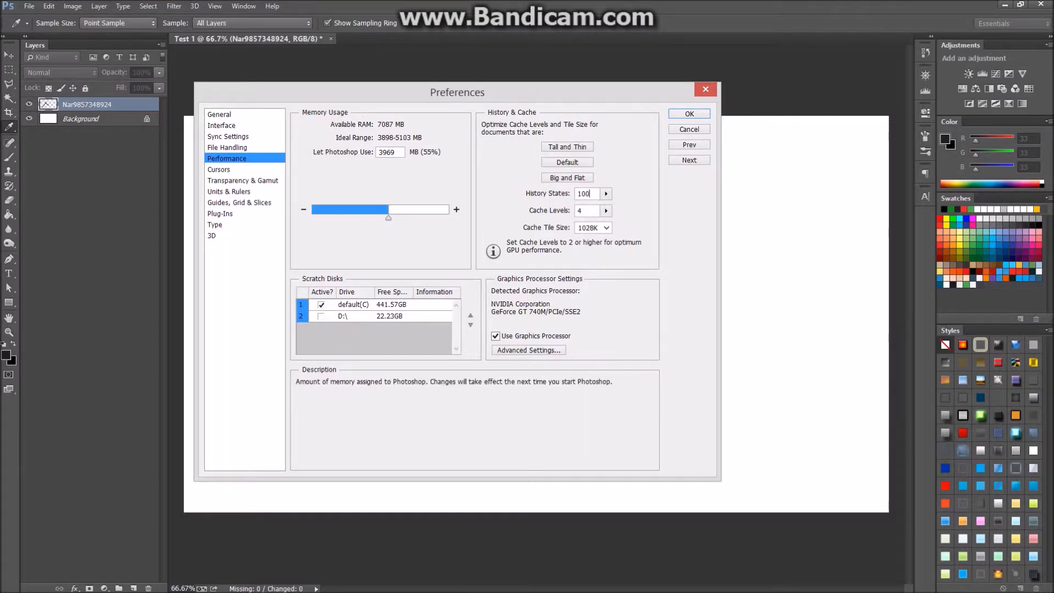
drag(388, 218, 392, 218)
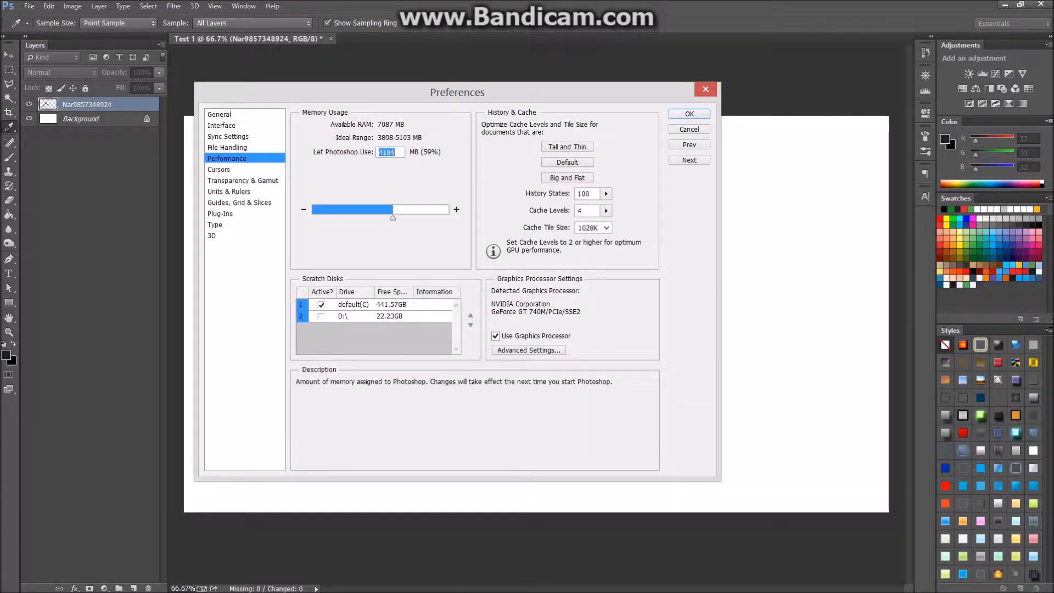
text(3900)
drag(396, 153, 376, 153)
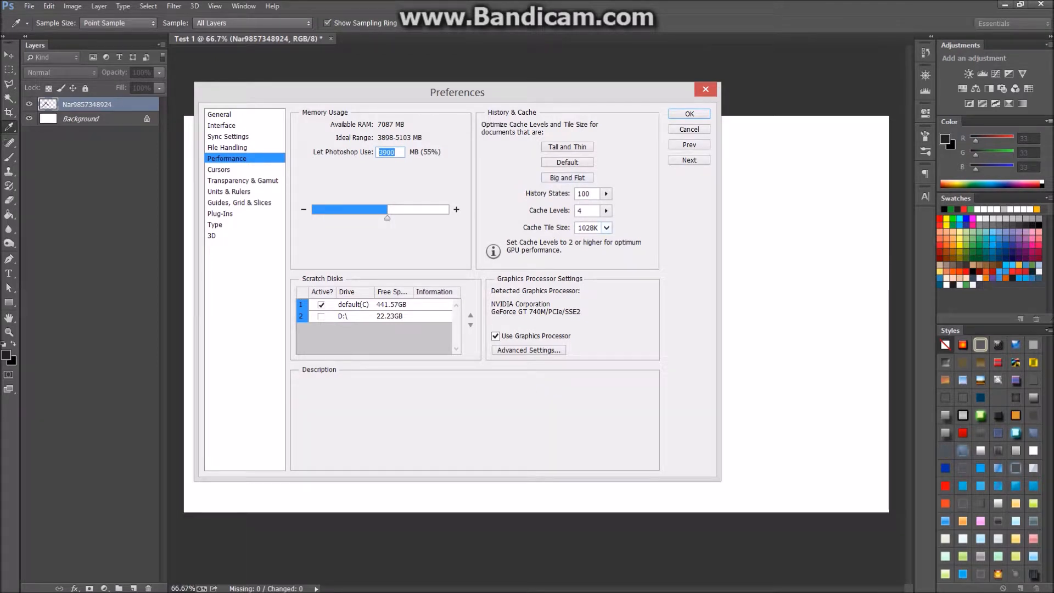
Keep Adobe as the colour picker and preview the foreground colour picker unchanged.
click(220, 115)
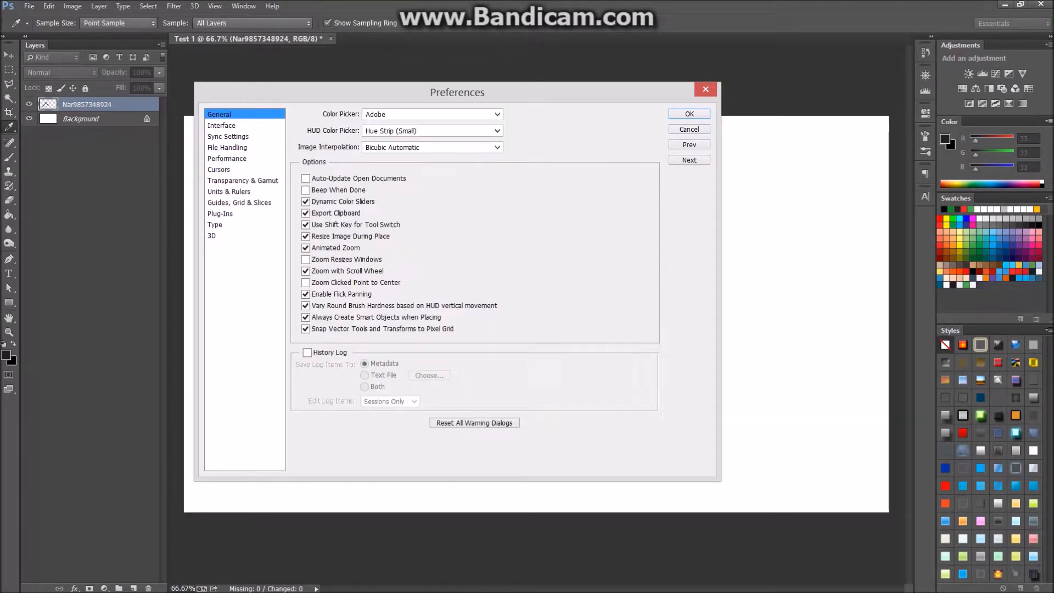
click(432, 114)
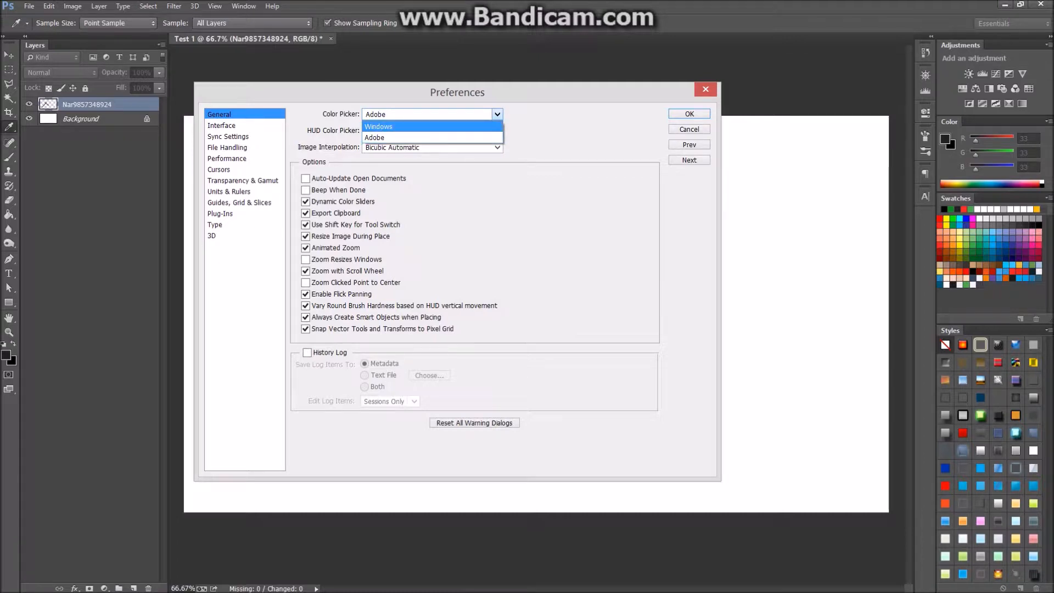
key(Down)
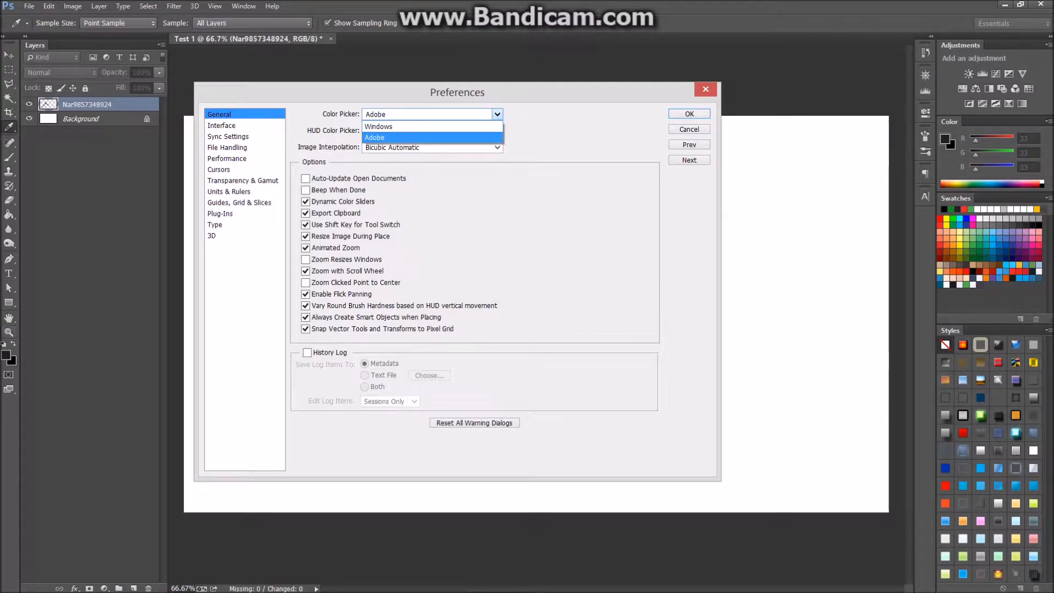
key(Return)
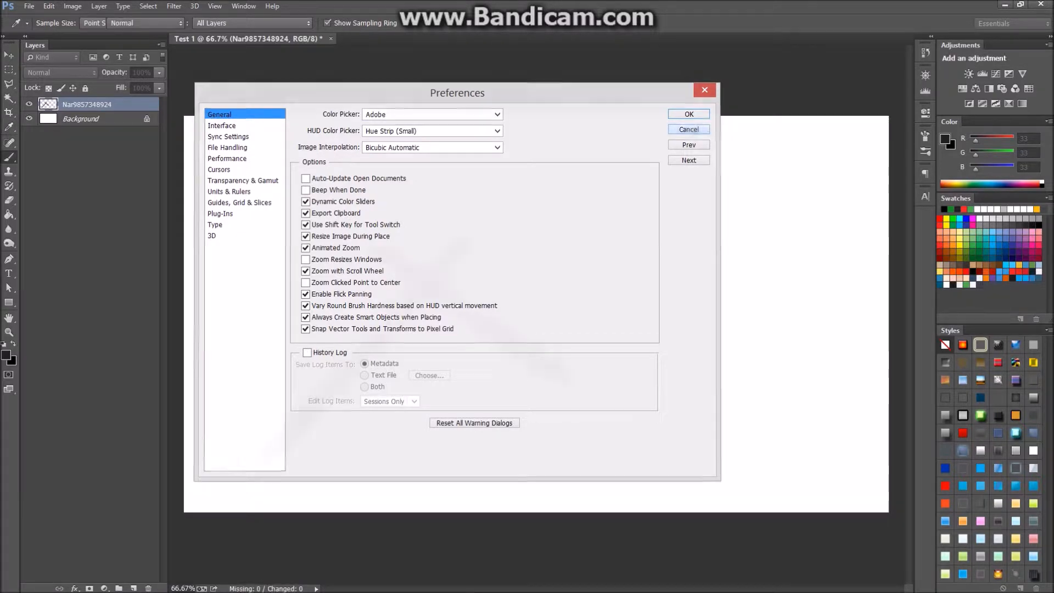
key(Return)
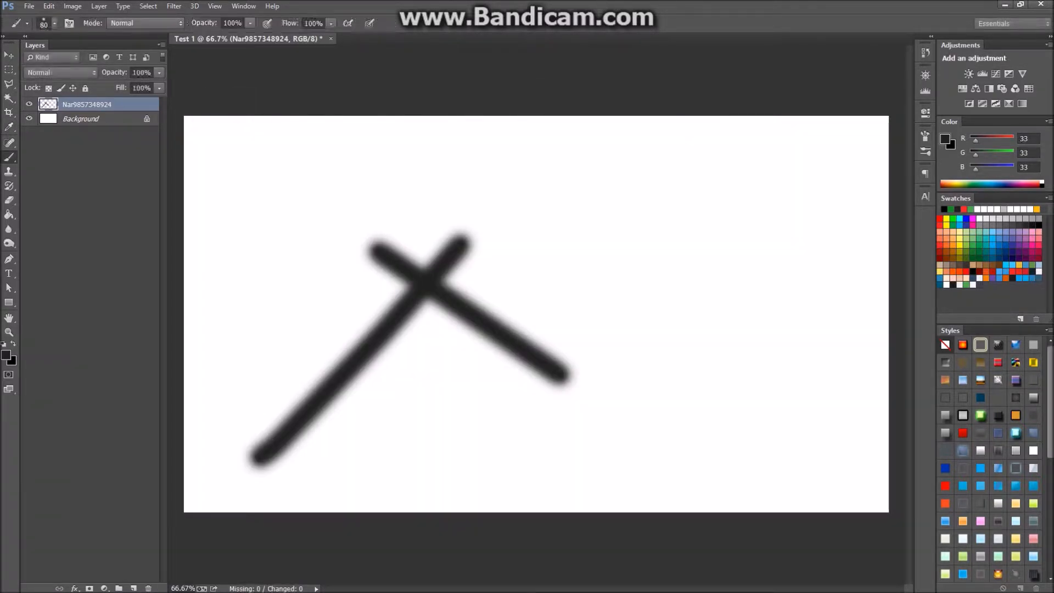
click(6, 355)
drag(769, 342, 521, 211)
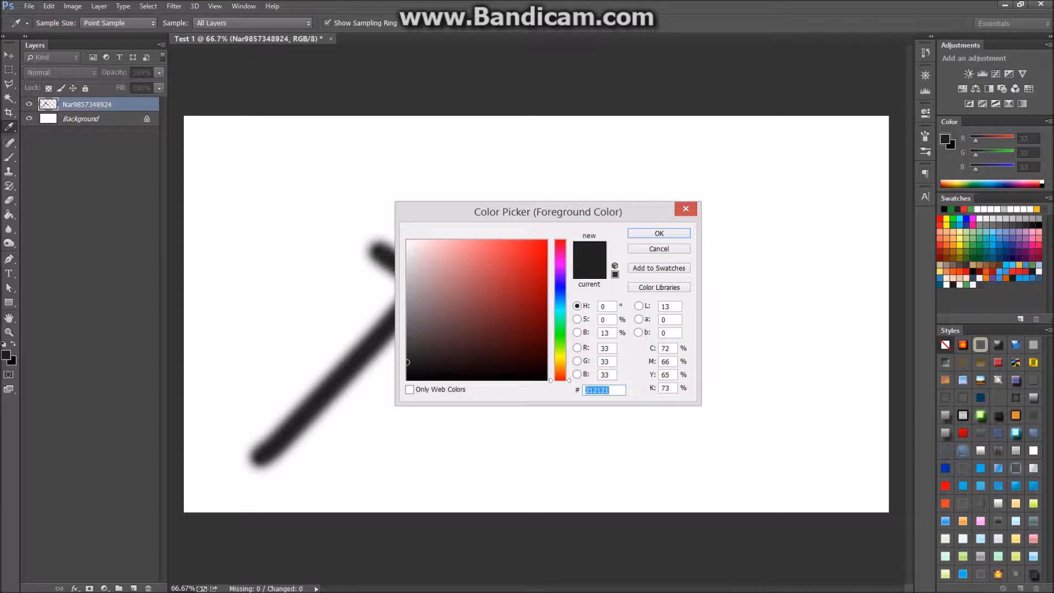
click(686, 209)
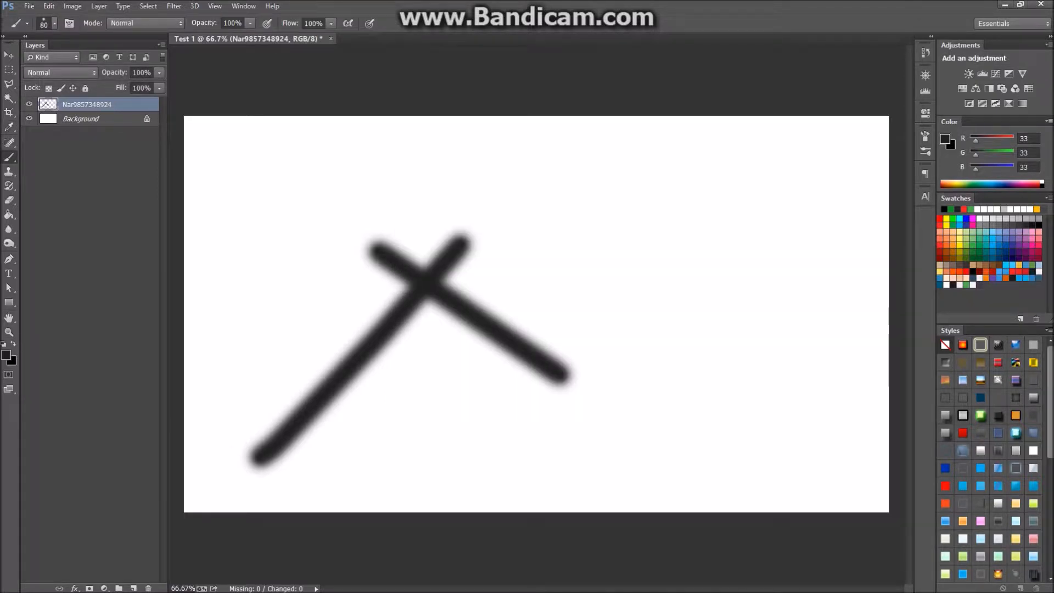
Switch the colour picker preference to Windows and preview its colour dialog unchanged.
key(ctrl+k)
key(alt+Down)
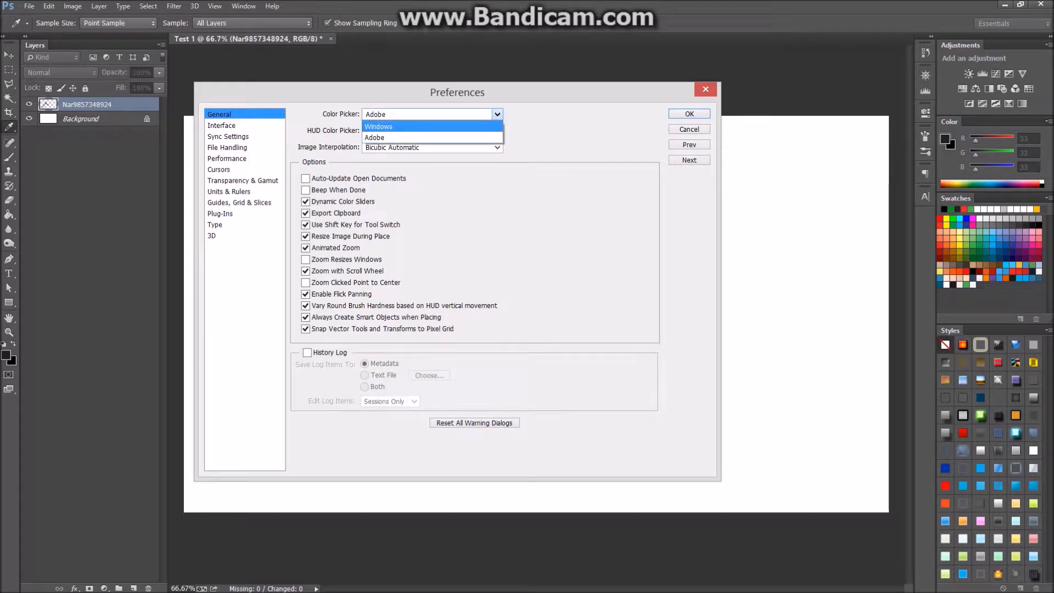
key(Return)
key(Return)
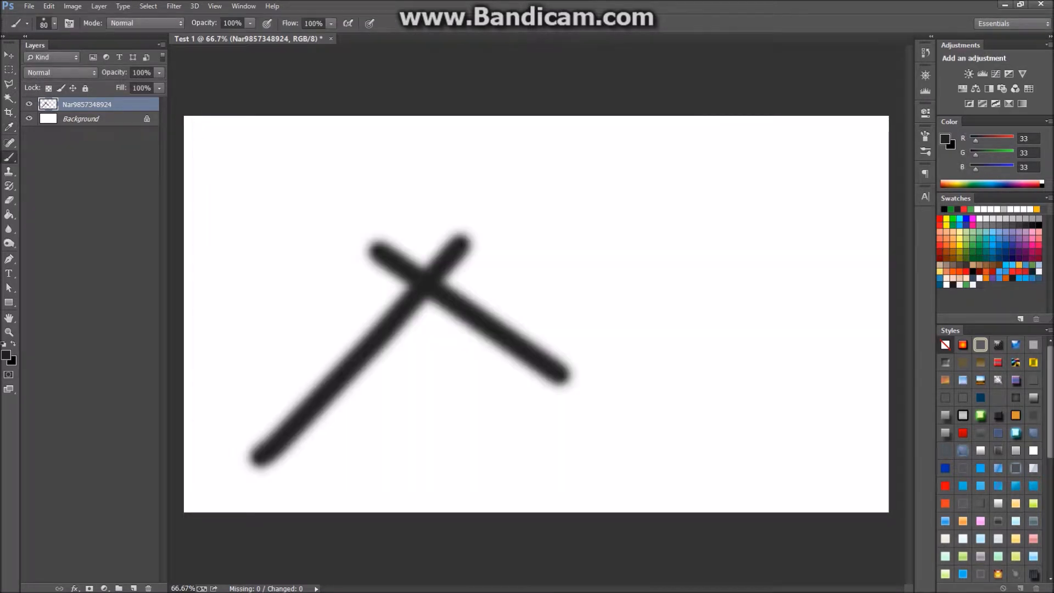
click(6, 354)
drag(82, 6, 532, 151)
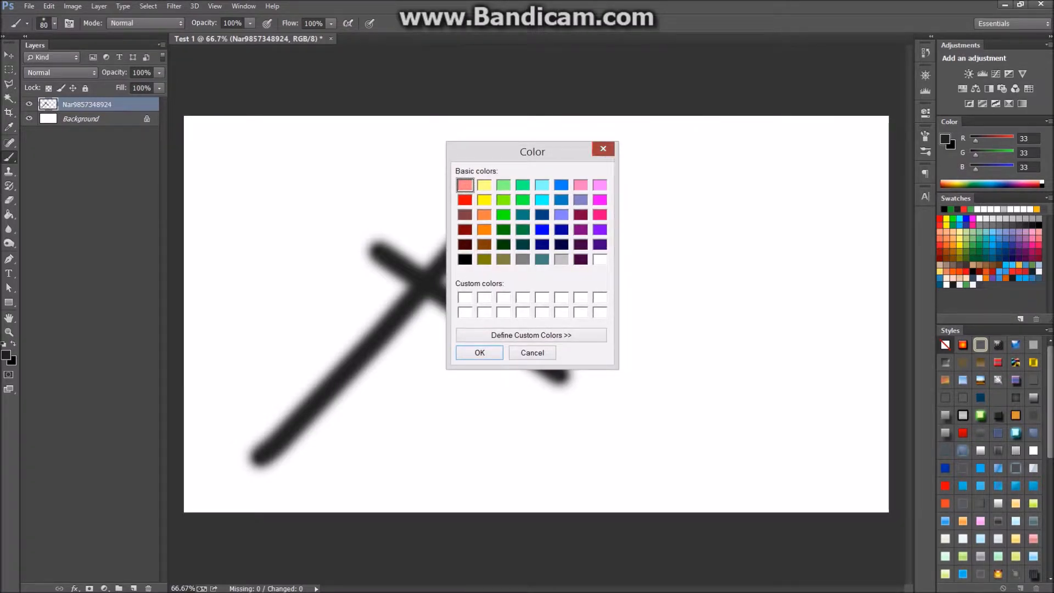
click(603, 149)
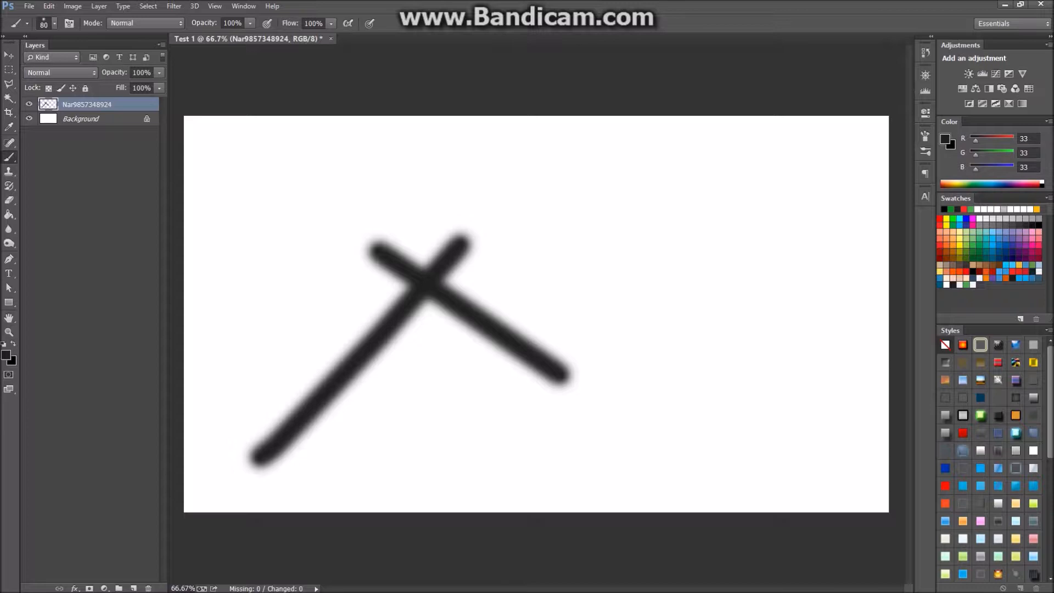
Set the colour picker back to Adobe, then merge the stroke layer into Background.
key(ctrl+k)
click(433, 114)
click(433, 133)
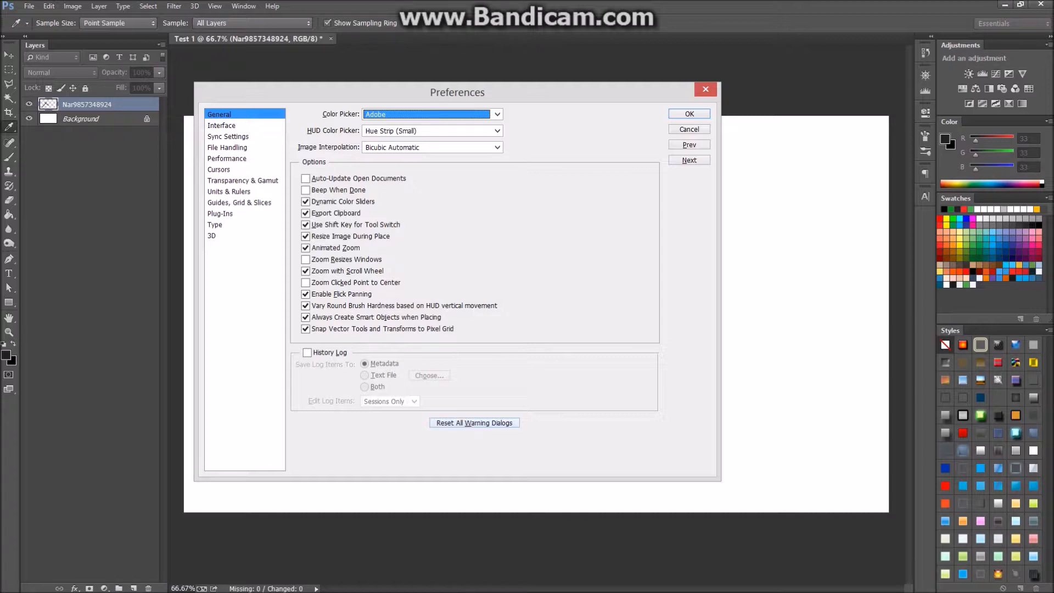
key(Return)
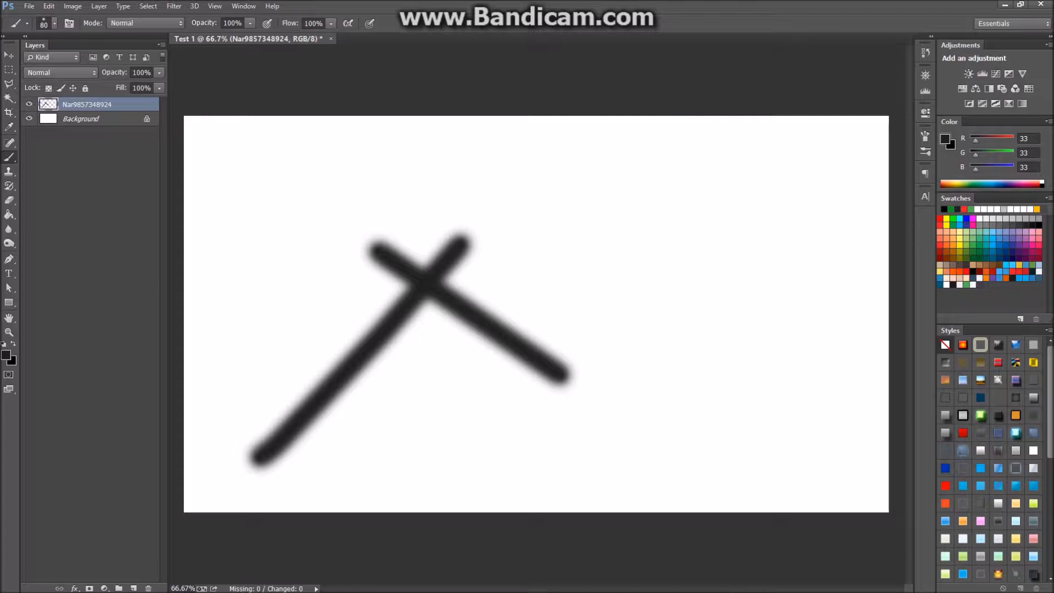
mouse_move(115, 72)
mouse_down()
mouse_move(91, 73)
mouse_move(106, 88)
mouse_move(138, 88)
mouse_move(125, 73)
mouse_move(138, 72)
mouse_up()
key(ctrl+e)
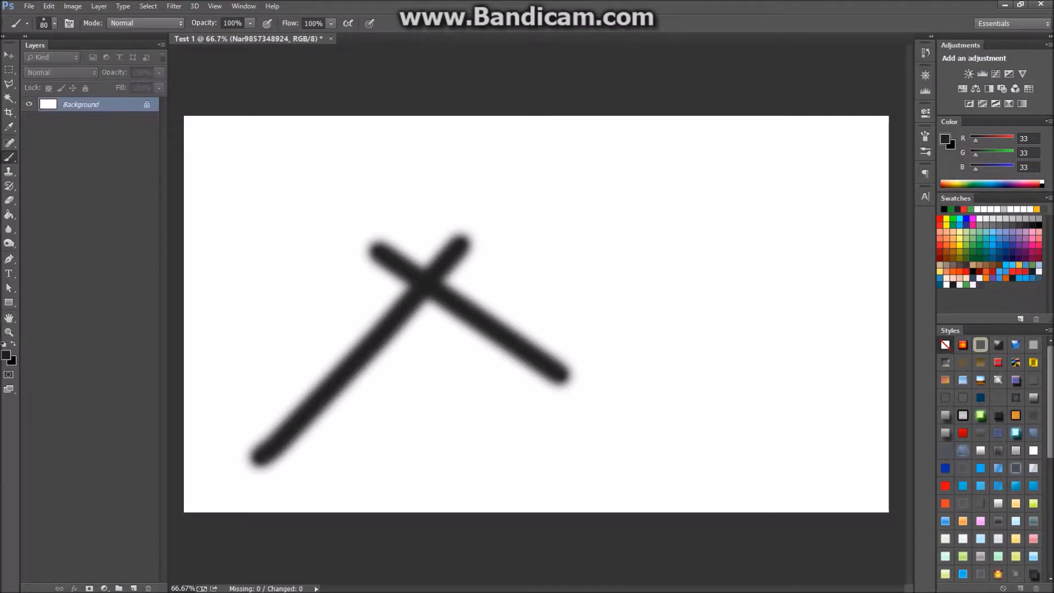
Draw a dark rectangle in the canvas centre, trying 0% fill before restoring 100%.
click(8, 303)
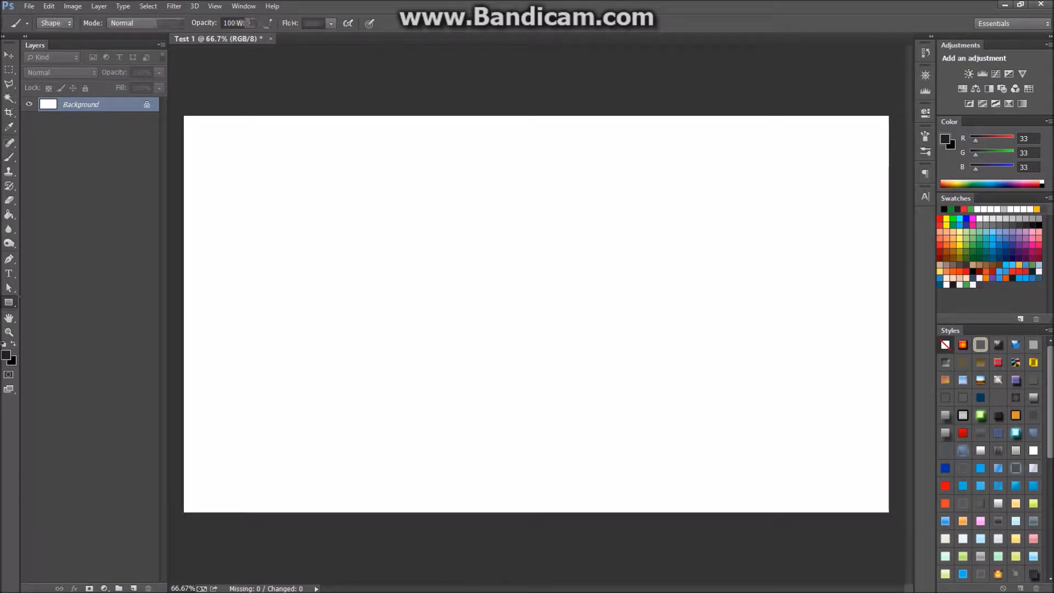
click(64, 300)
drag(369, 204, 696, 370)
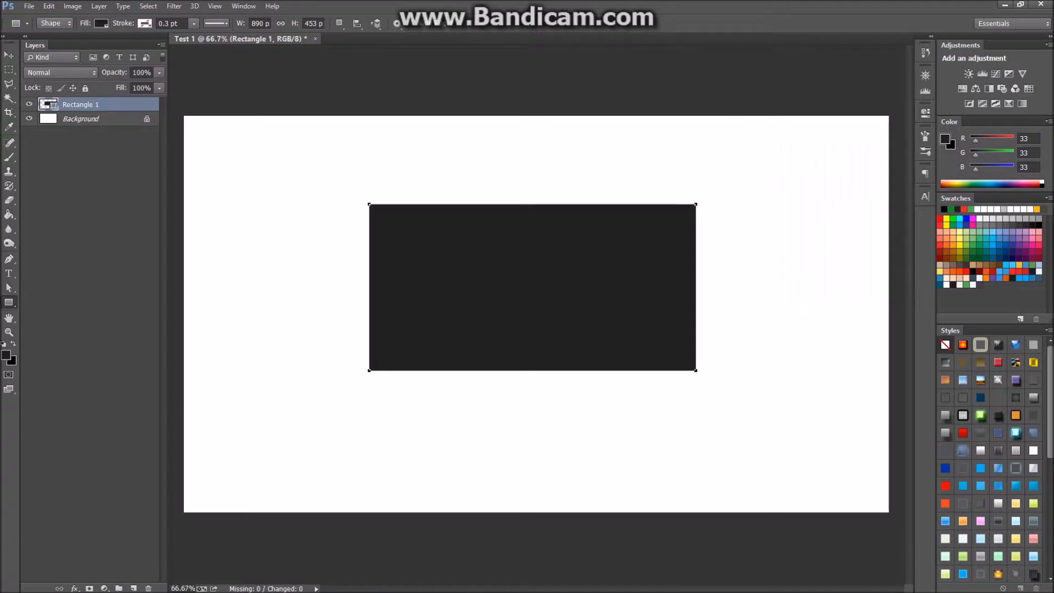
drag(121, 88, 120, 88)
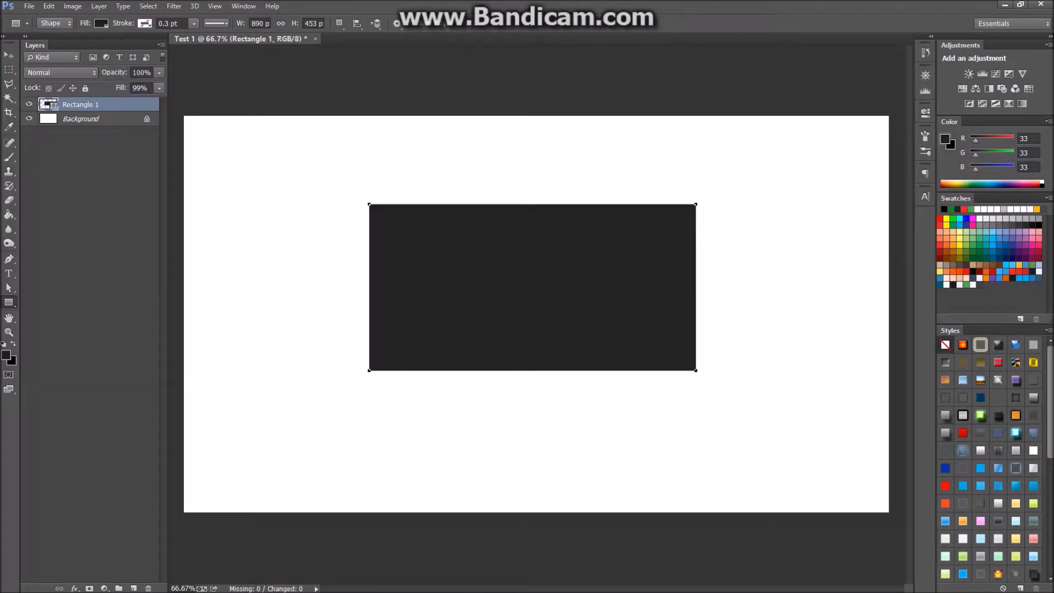
text(0)
key(Return)
drag(121, 88, 176, 88)
mouse_move(115, 72)
mouse_down()
mouse_move(102, 87)
mouse_move(124, 87)
mouse_move(127, 73)
mouse_up()
key(Return)
Give the rectangle a green outline 1 pt wide.
click(145, 24)
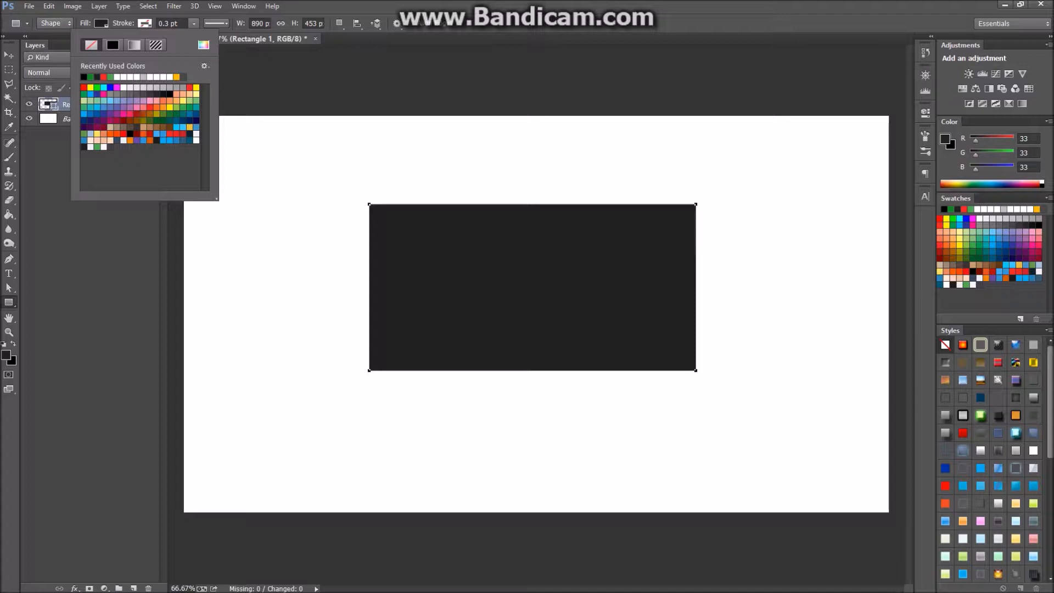
click(113, 45)
click(97, 77)
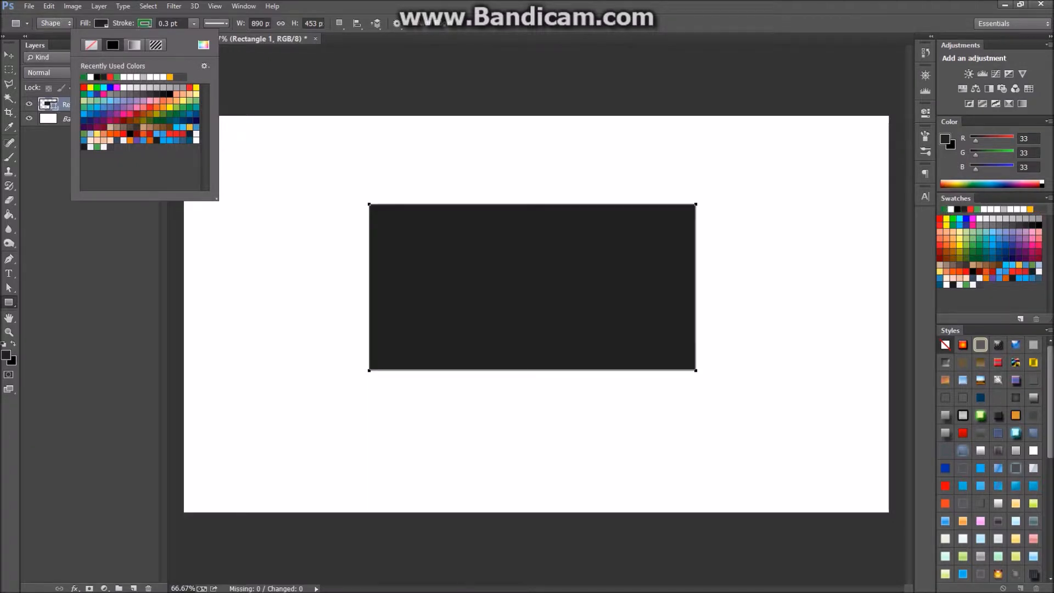
click(194, 23)
click(91, 198)
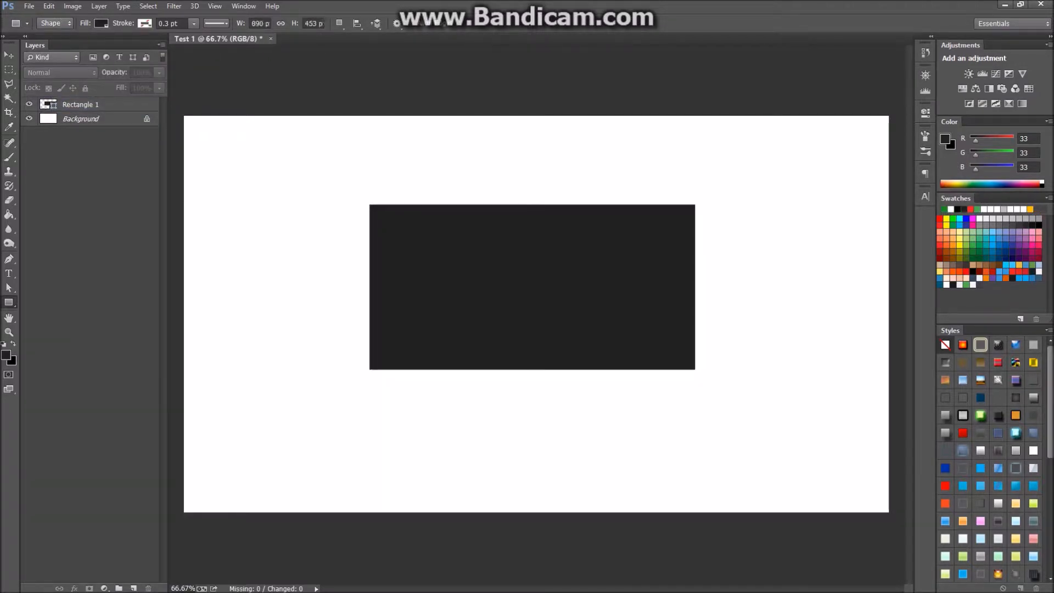
click(99, 104)
click(171, 24)
text(1)
key(Return)
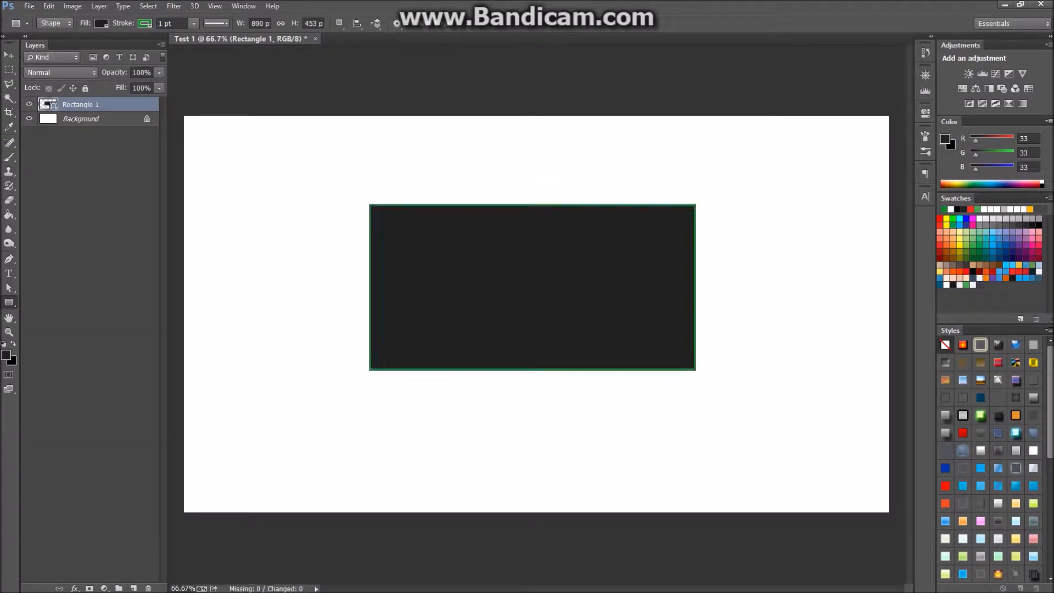
Keep the rectangle's fill and opacity at 100%.
drag(115, 72, 82, 72)
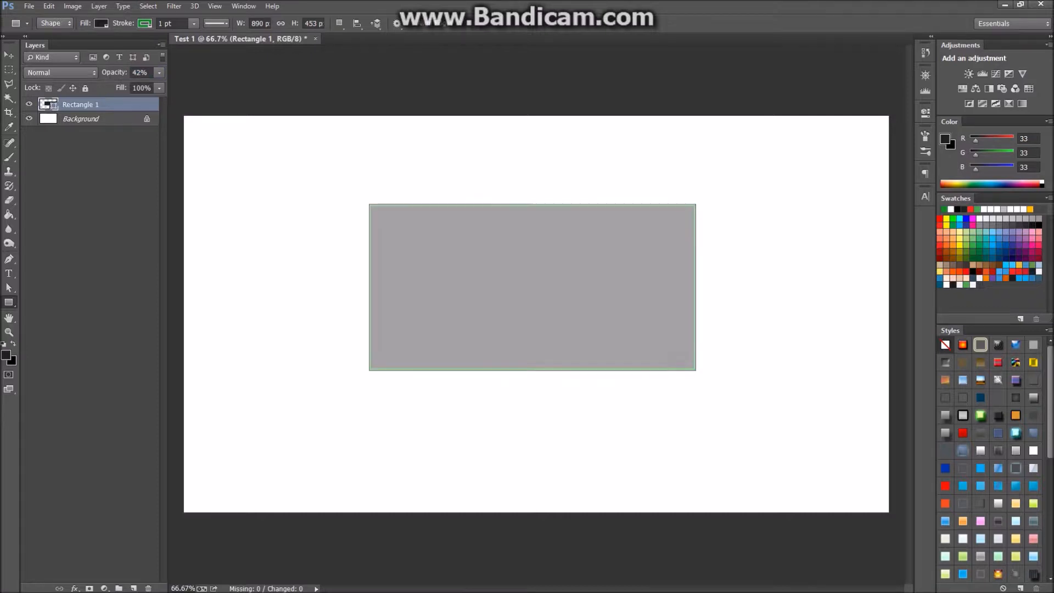
drag(114, 72, 8, 84)
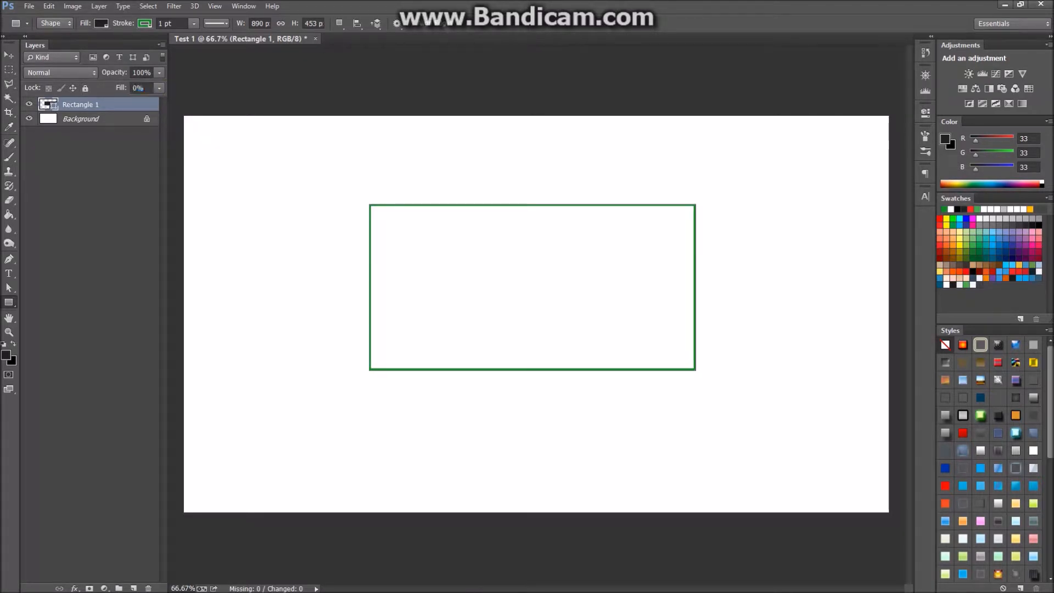
drag(121, 87, 181, 88)
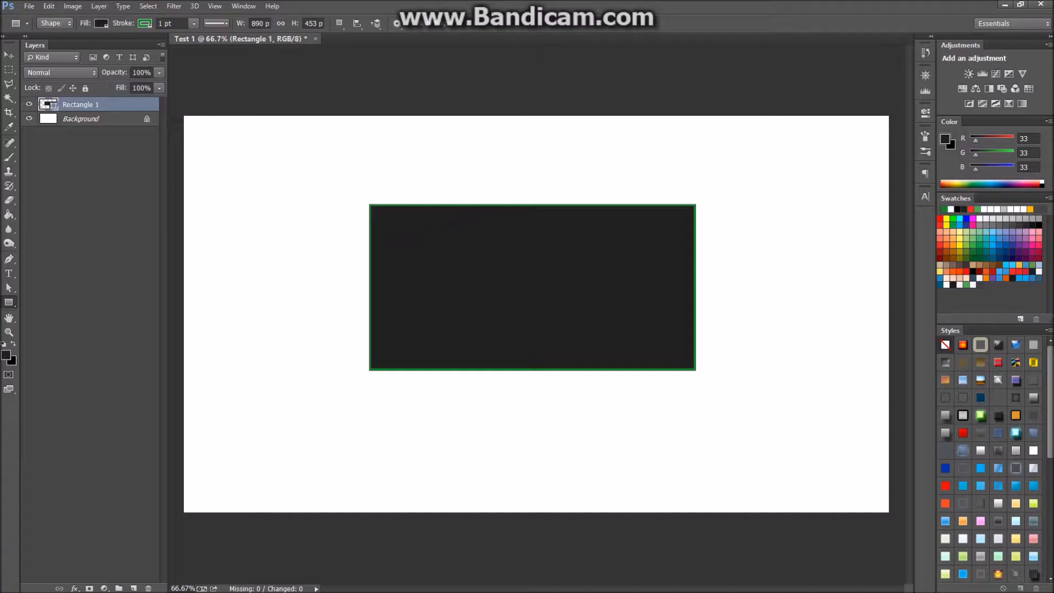
drag(114, 73, 113, 73)
drag(115, 73, 154, 72)
click(81, 119)
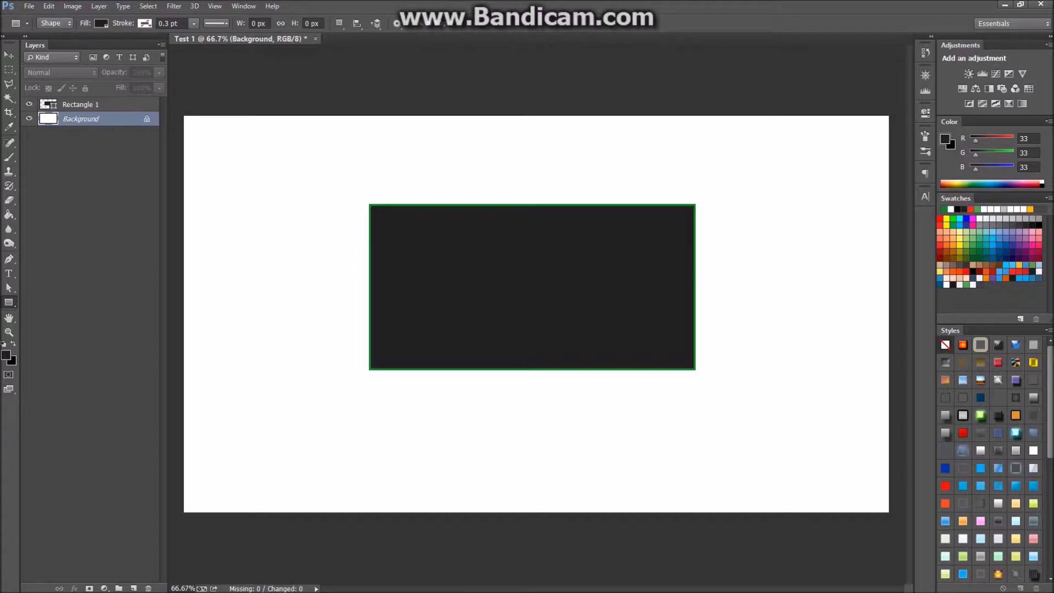
Convert the Background into Layer 0 and lock it.
click(147, 119)
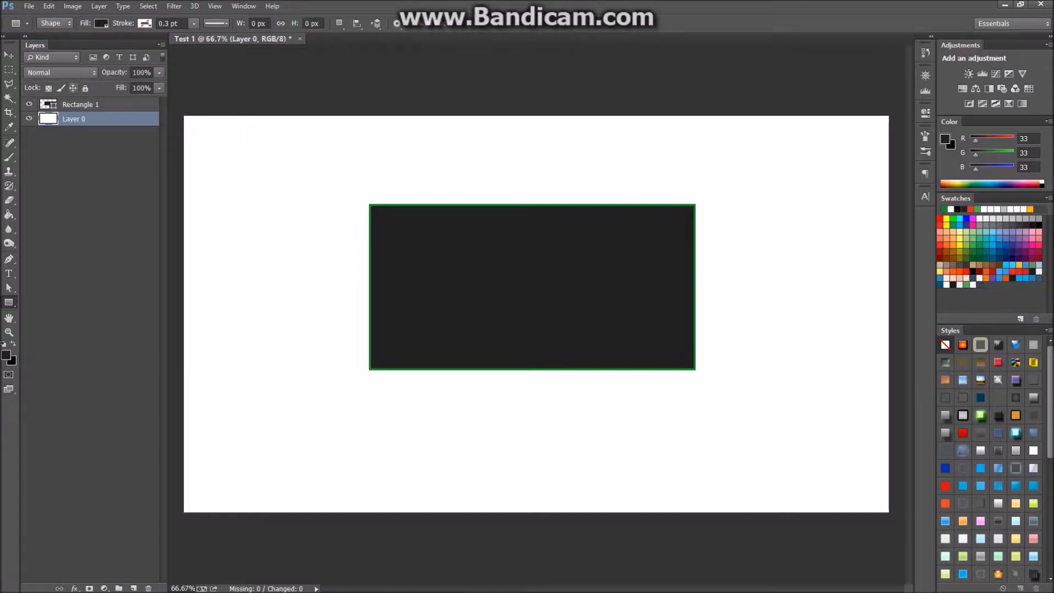
click(85, 88)
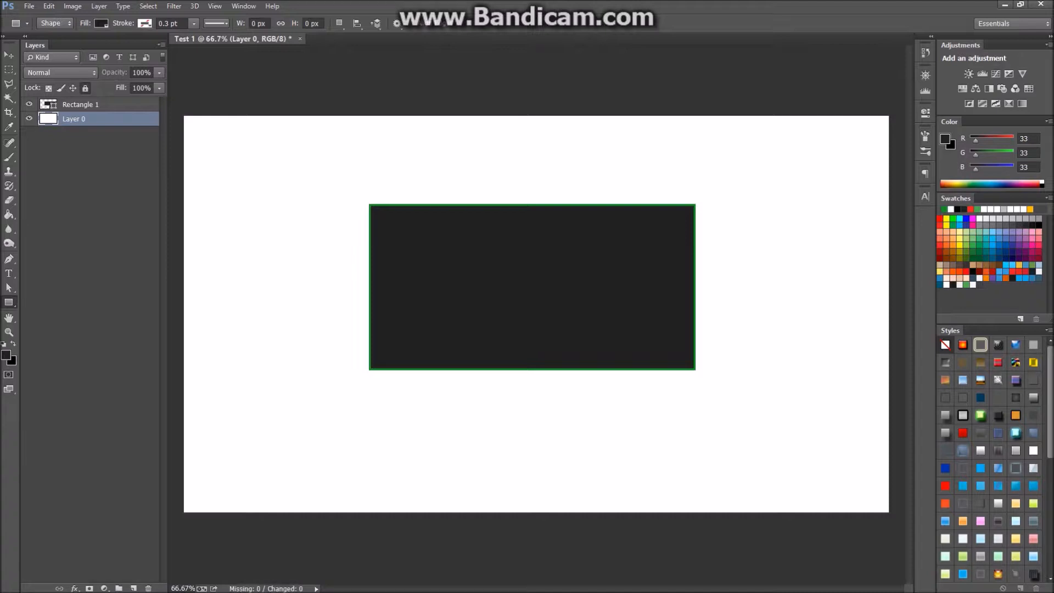
click(29, 6)
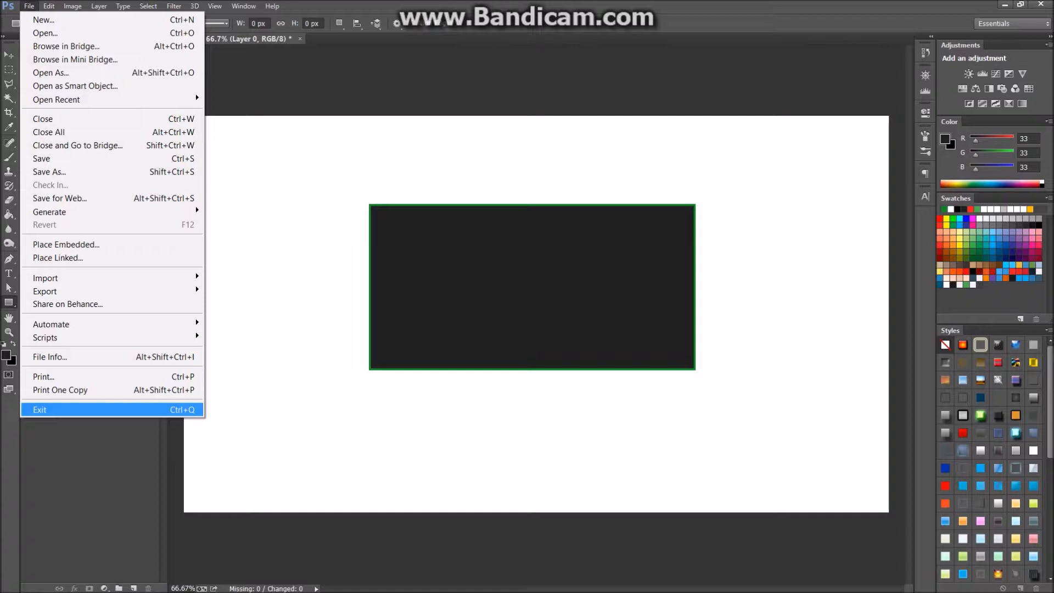
click(919, 581)
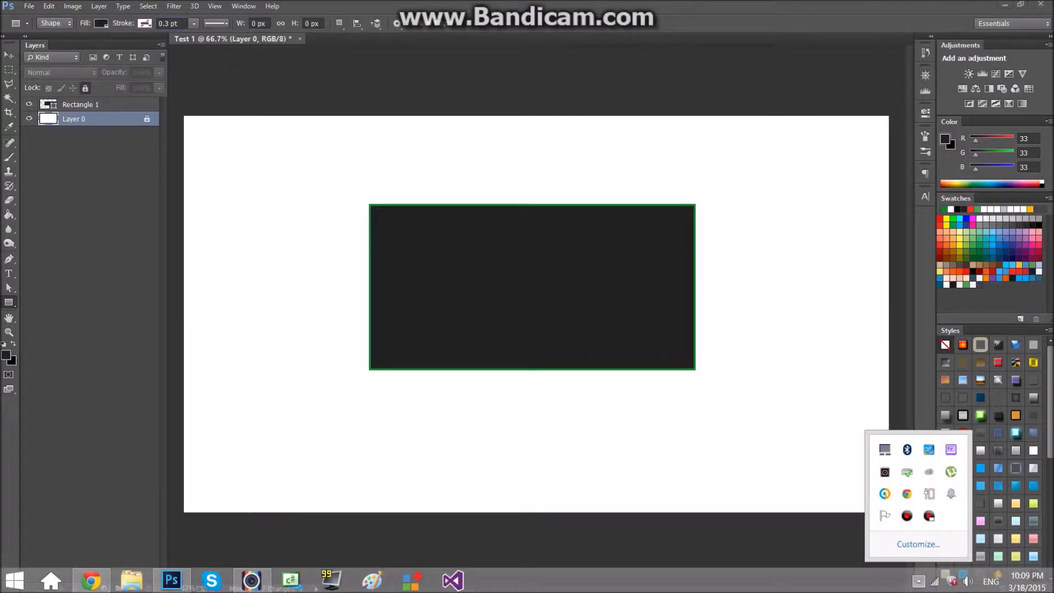
click(919, 581)
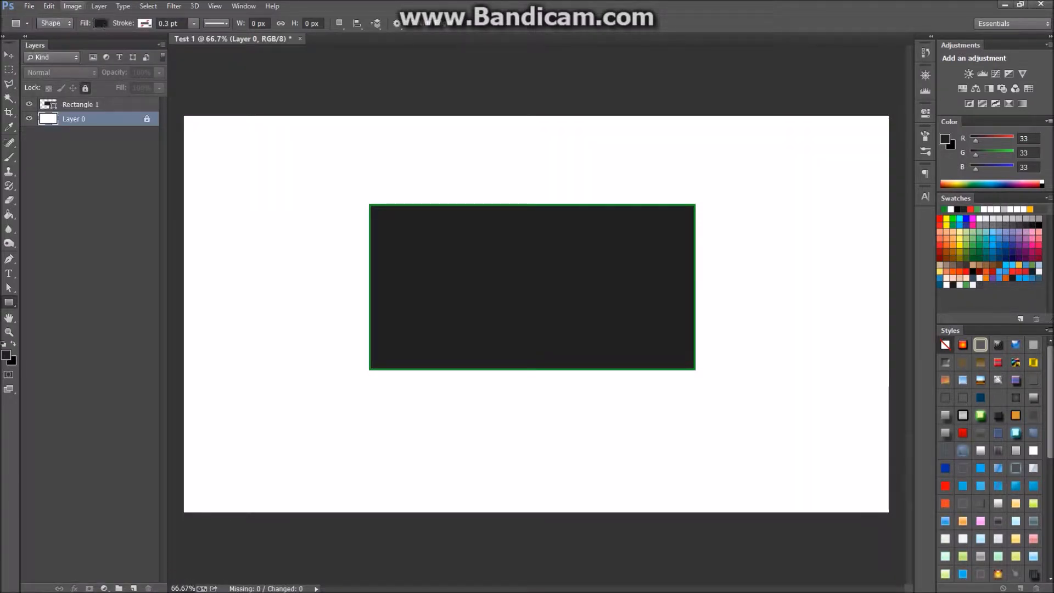
click(28, 6)
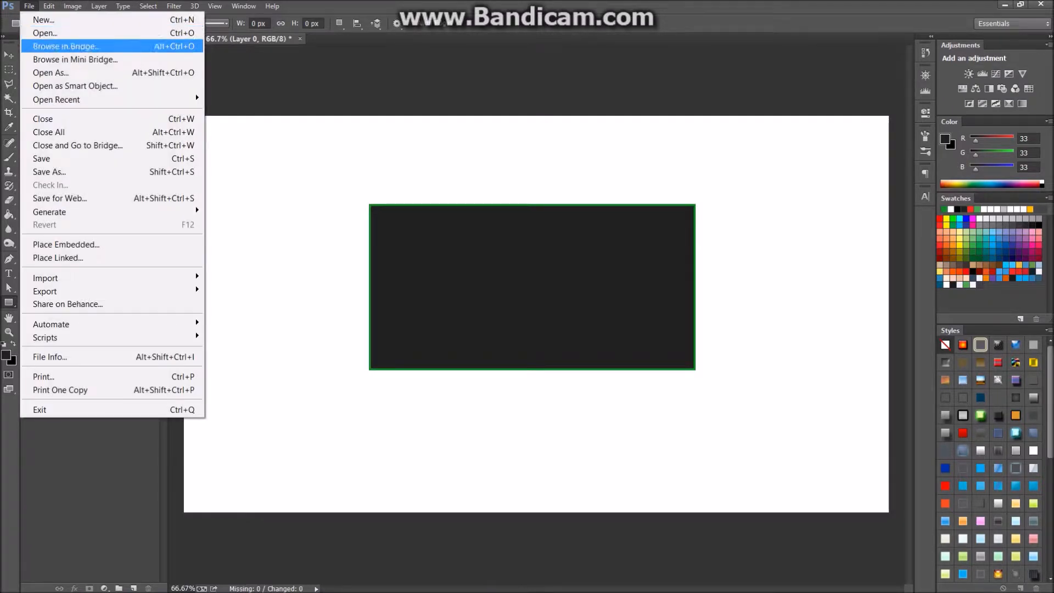
click(8, 84)
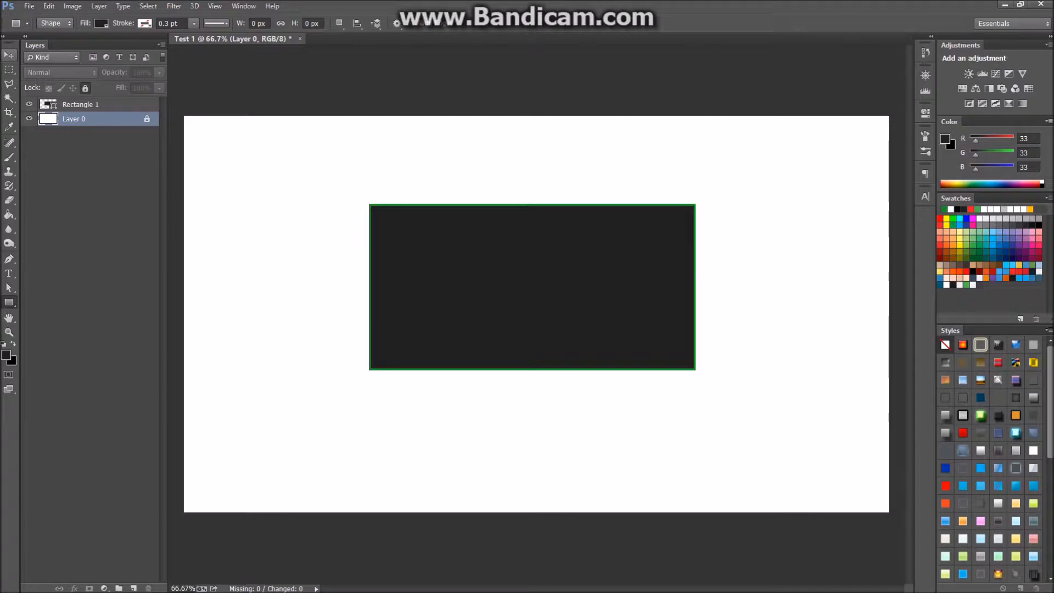
Test moving Layer 0 with the Move tool, then undo the move and relock it.
click(9, 55)
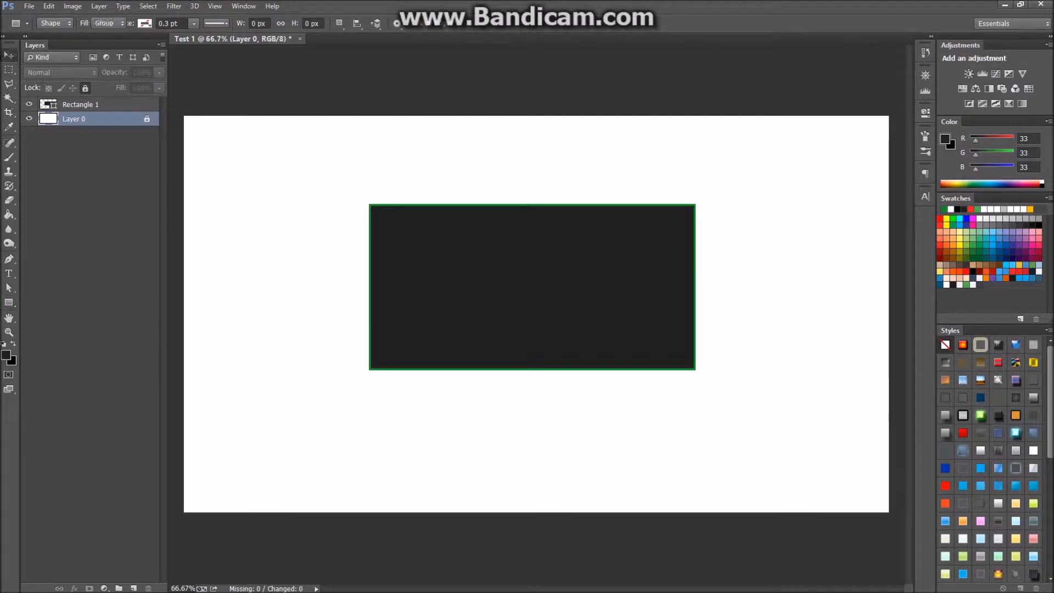
drag(211, 137, 244, 171)
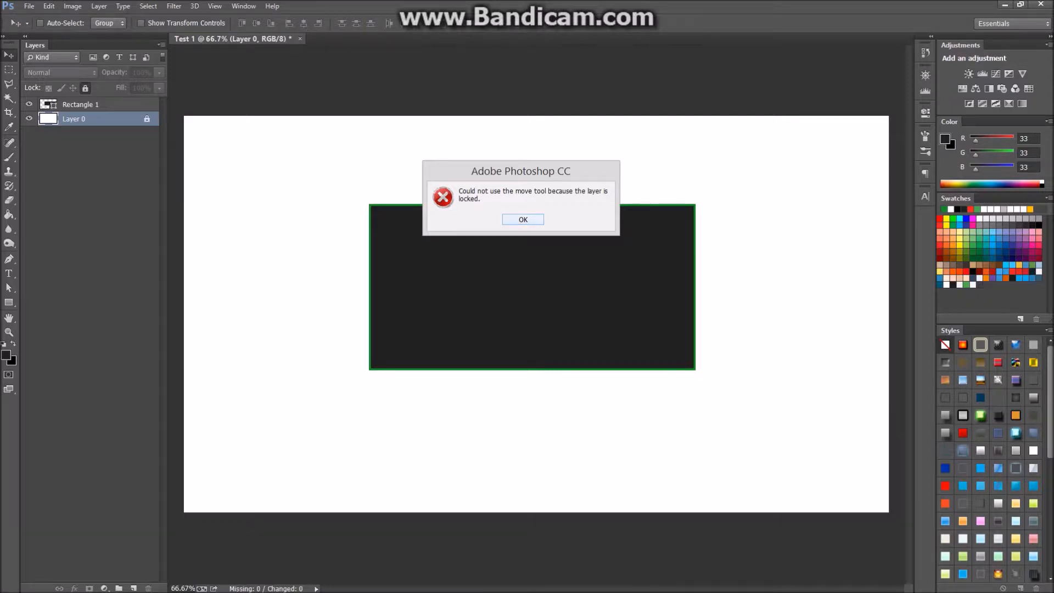
key(Return)
click(85, 88)
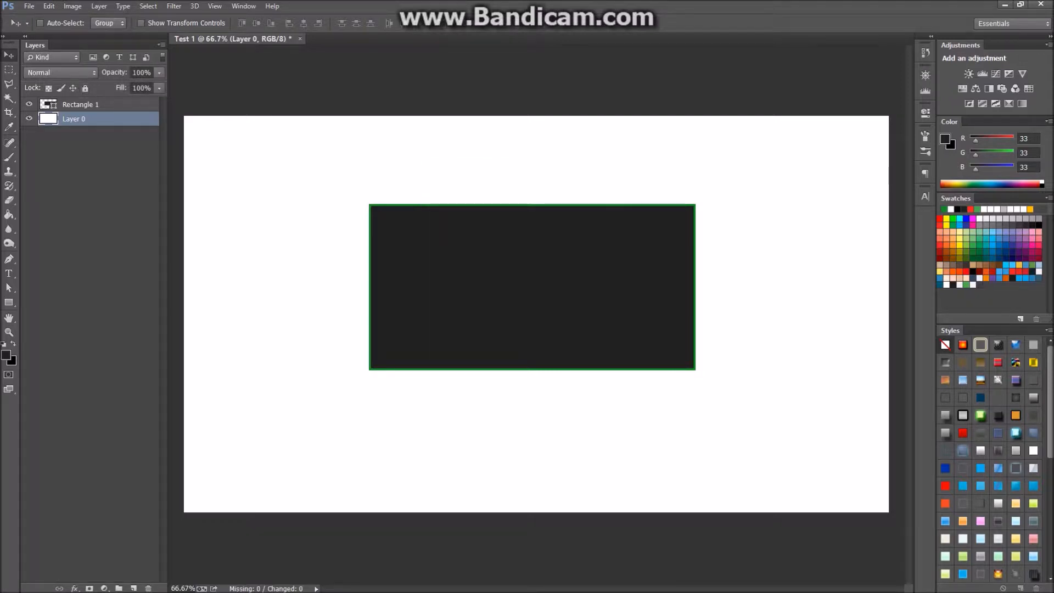
drag(257, 172, 184, 168)
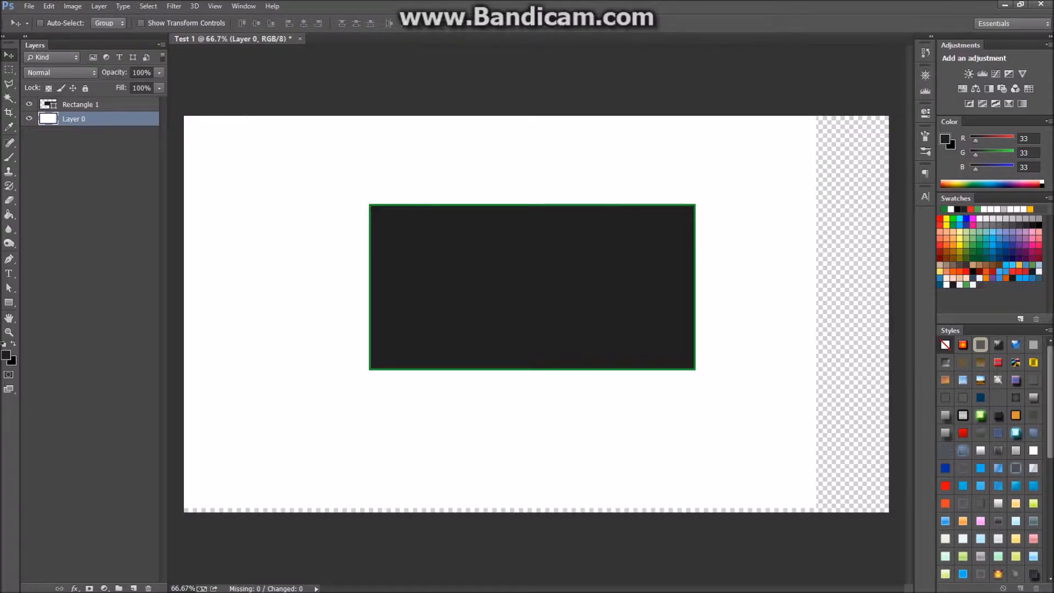
click(81, 105)
click(74, 119)
key(ctrl+z)
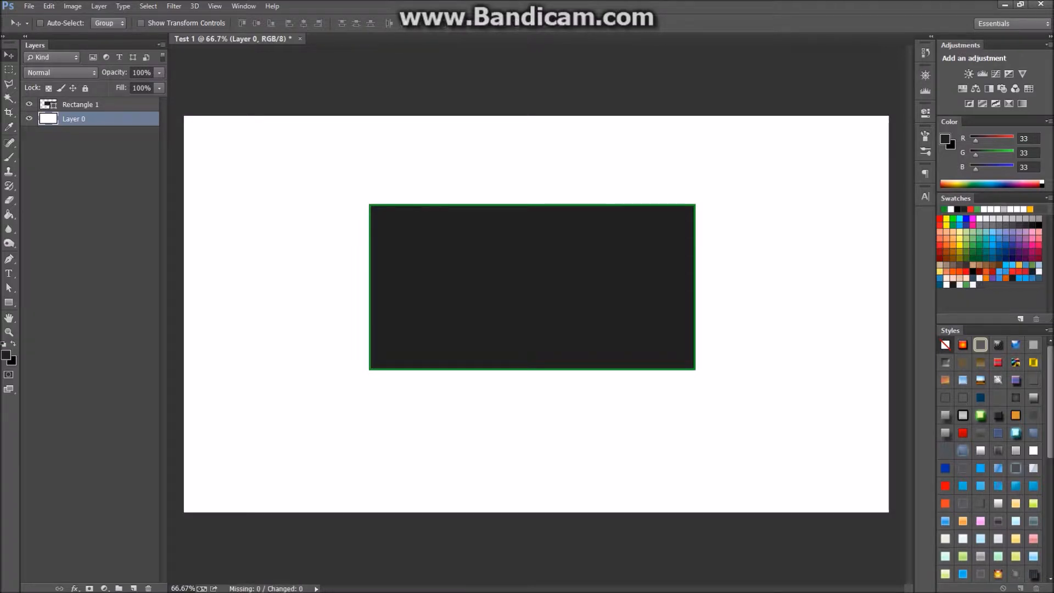
click(85, 88)
Drag Rectangle 1 up and to the left, keeping Normal blend mode.
click(81, 105)
drag(491, 220, 399, 175)
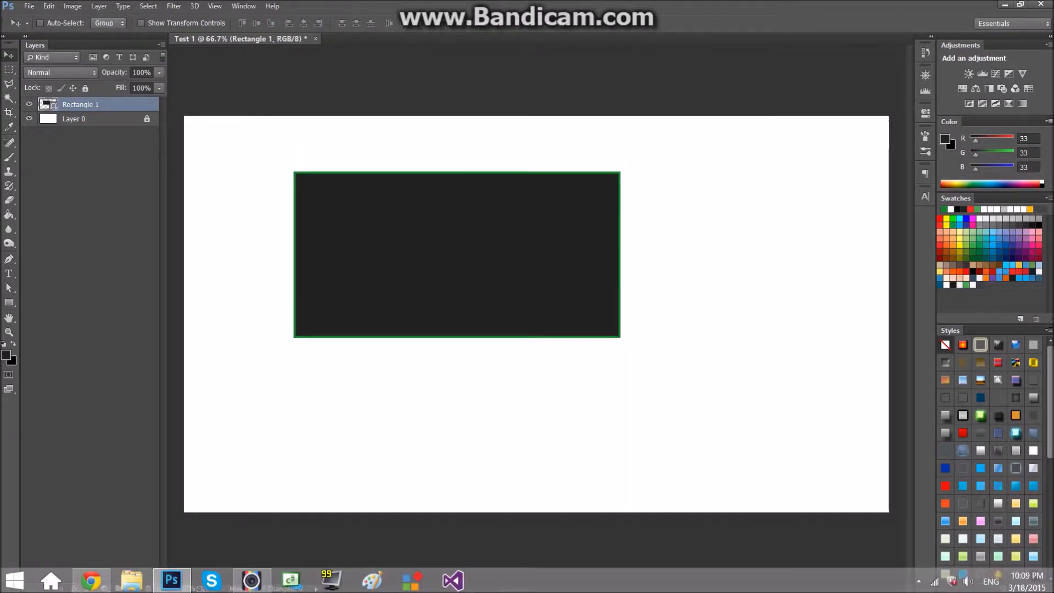
click(61, 73)
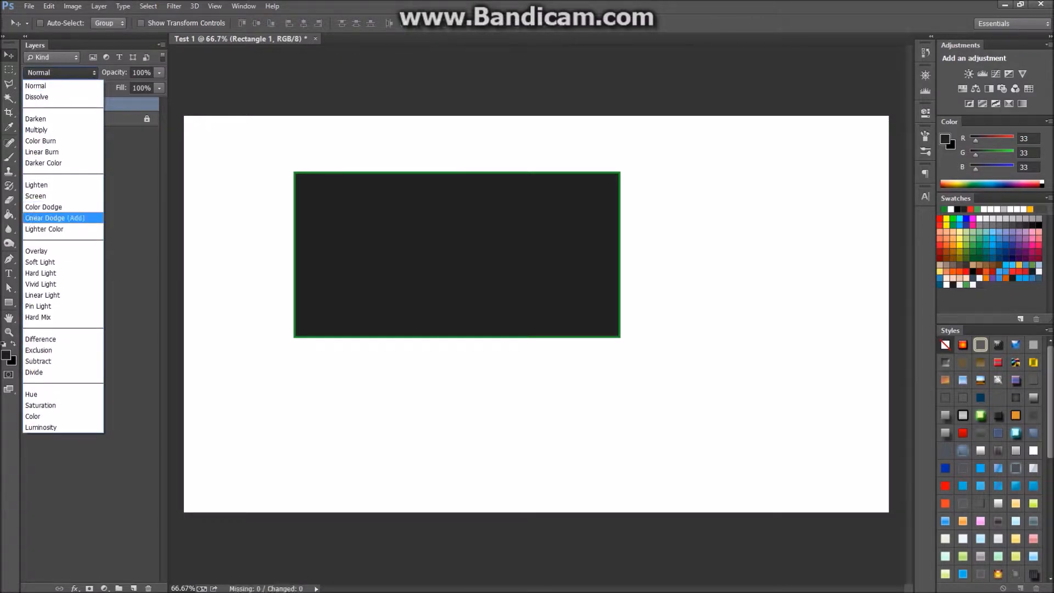
key(Escape)
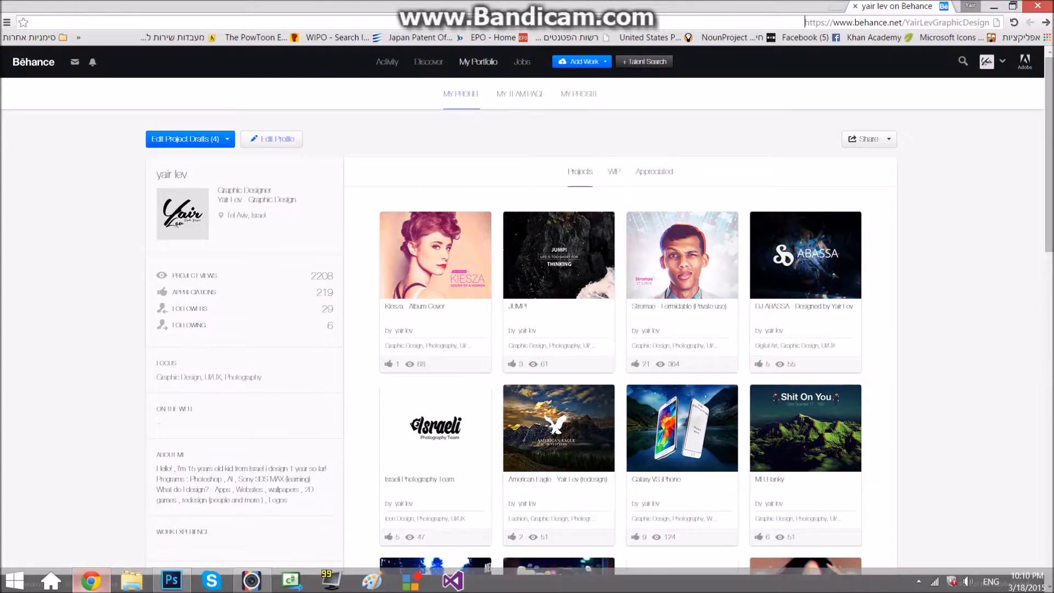
click(91, 580)
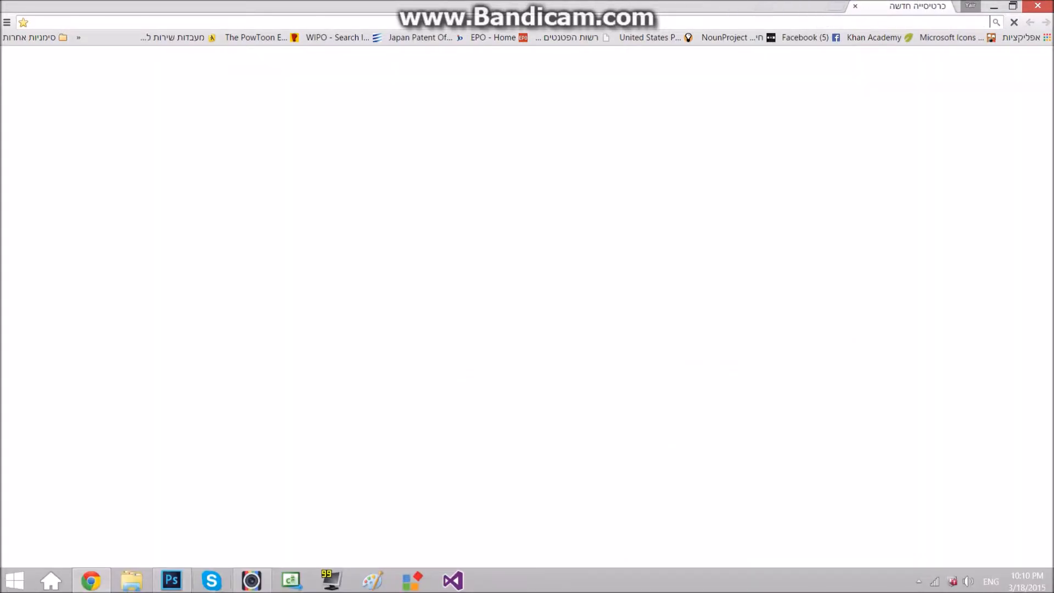
click(172, 581)
key(t)
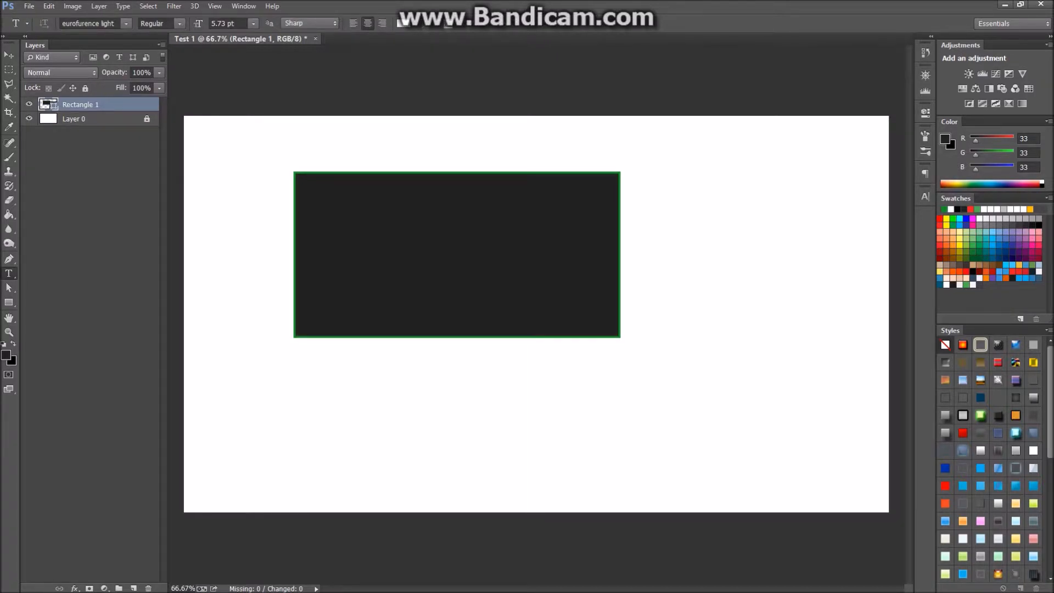
Add a red (ff0000) text line below the rectangle and nudge it up and right.
click(340, 396)
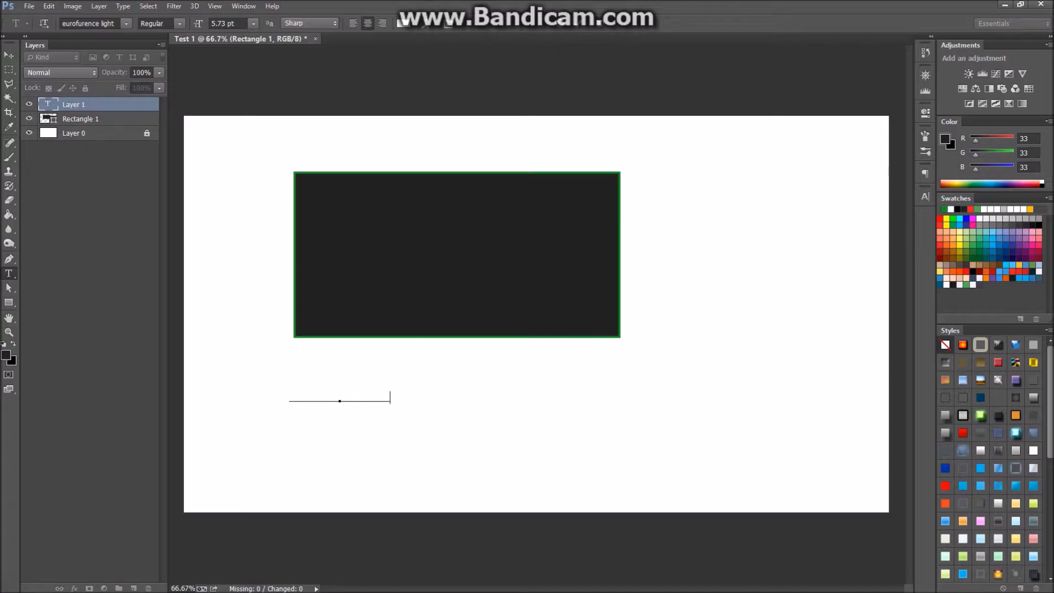
key(ctrl+a)
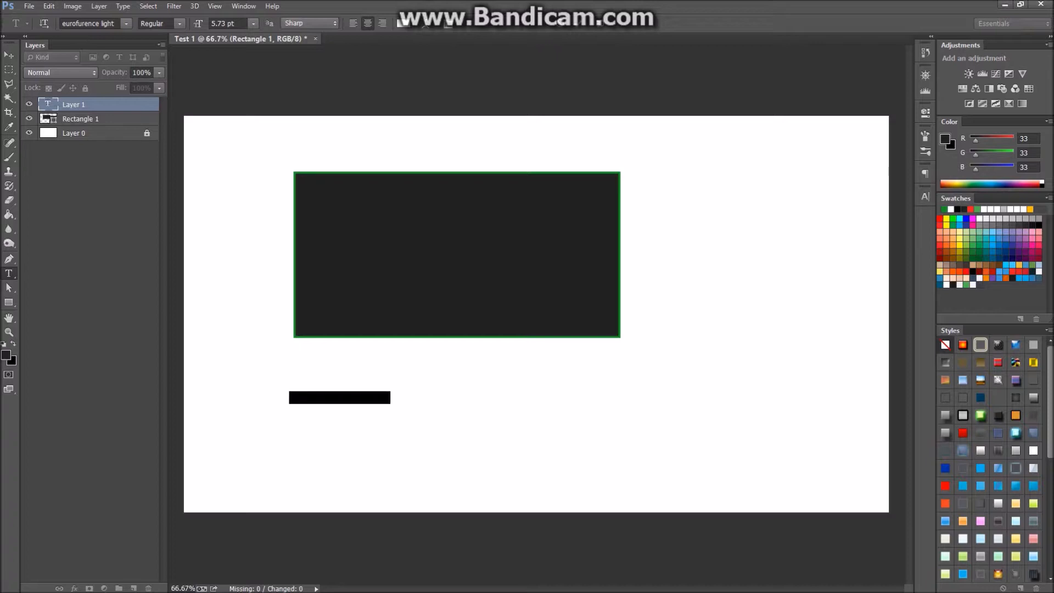
click(6, 355)
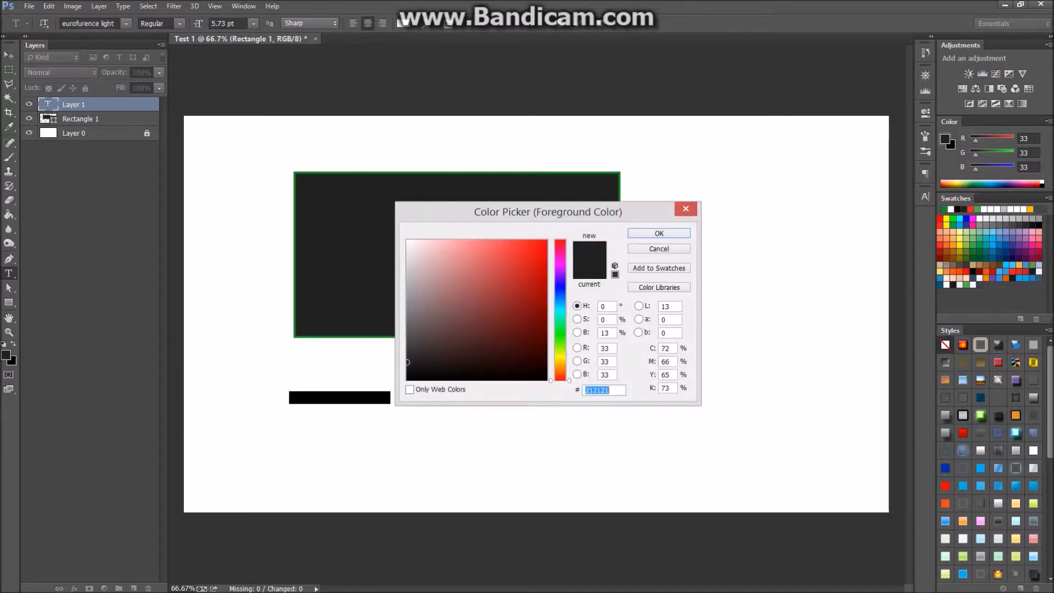
text(ff0000)
key(Return)
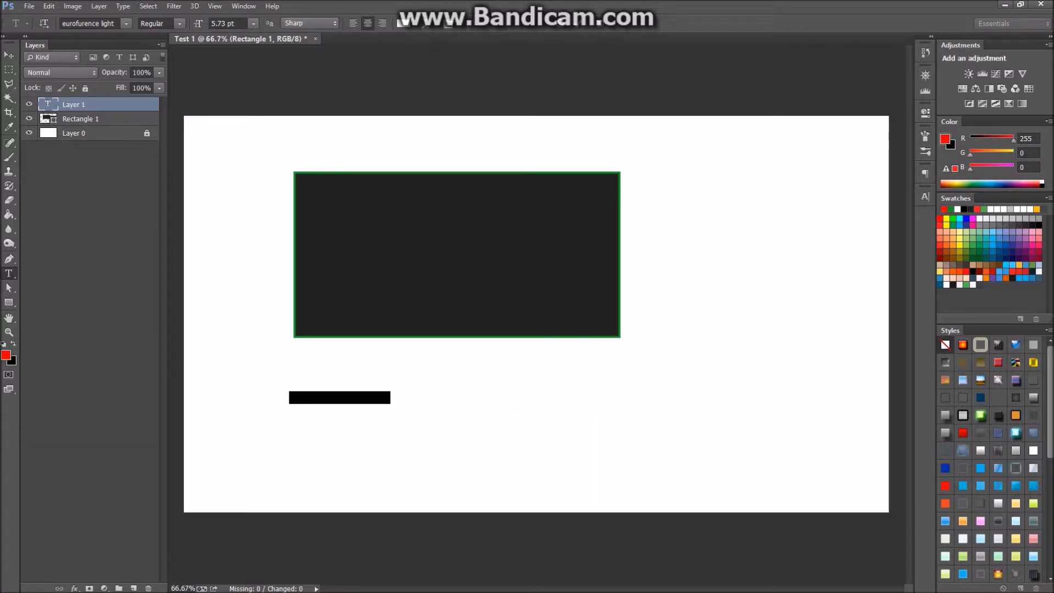
key(ctrl+Return)
key(v)
drag(340, 397, 362, 382)
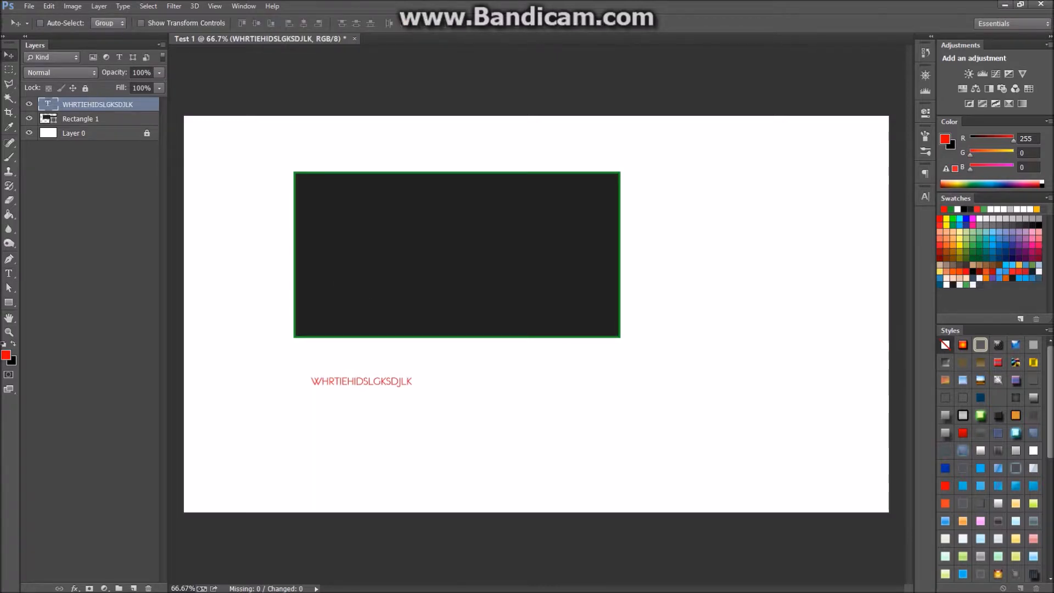
Change the red text's font to Myriad Pro.
click(9, 273)
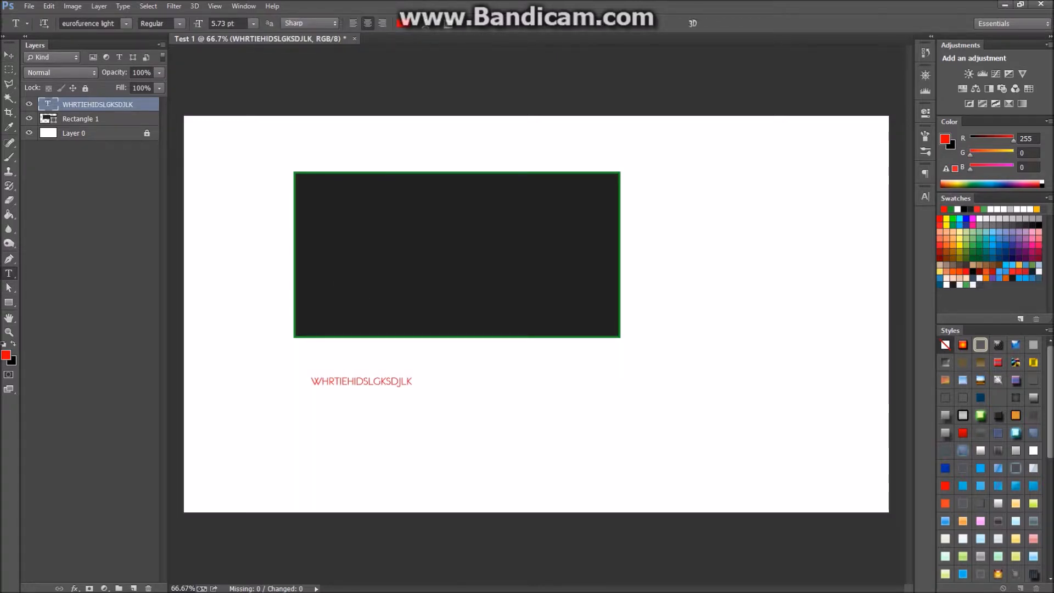
click(361, 381)
key(ctrl+a)
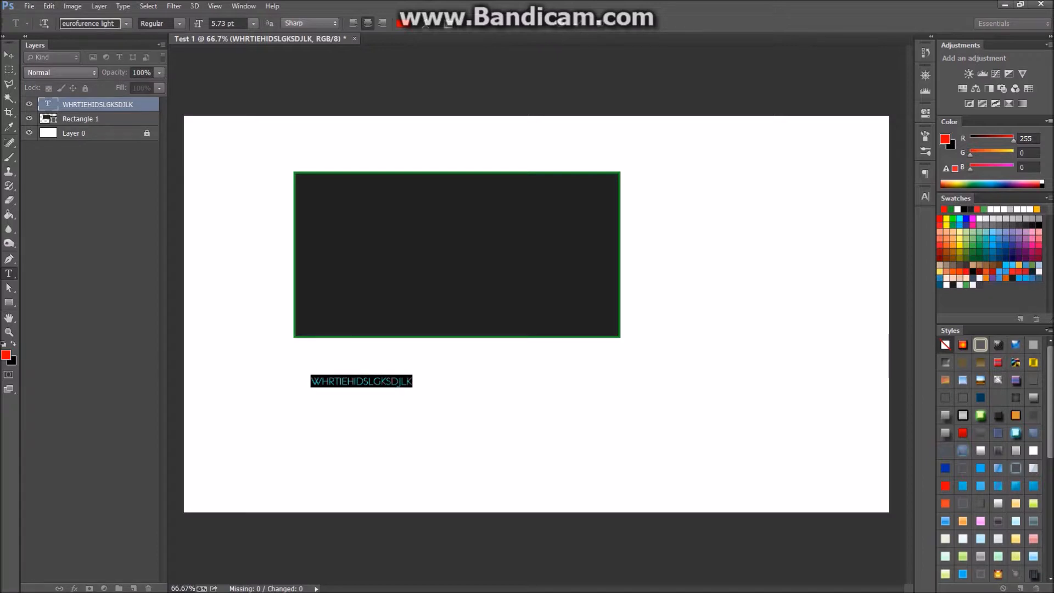
click(127, 23)
click(94, 24)
click(93, 23)
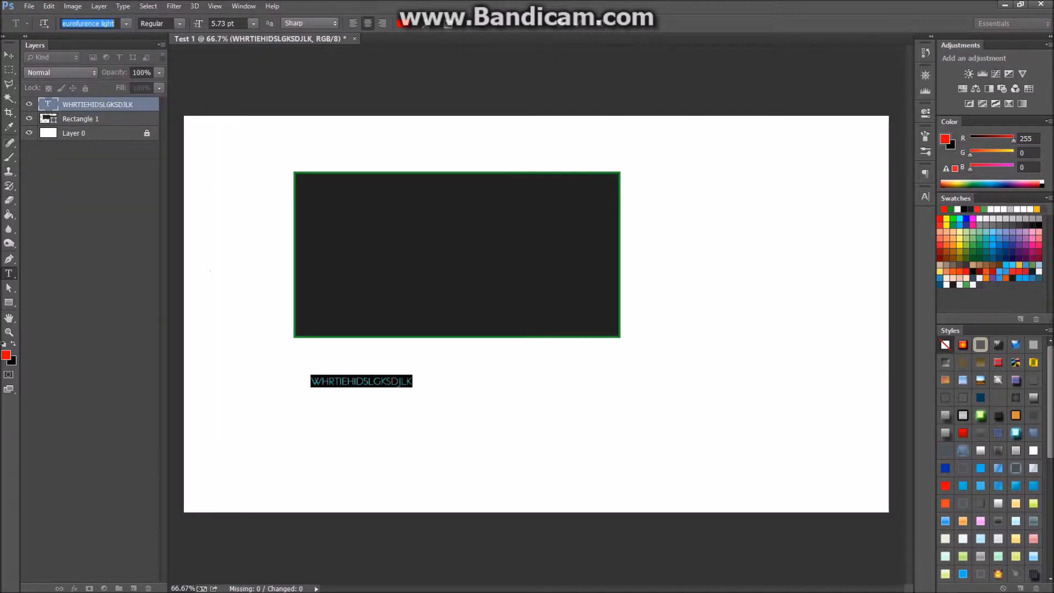
text(Myriad Pro)
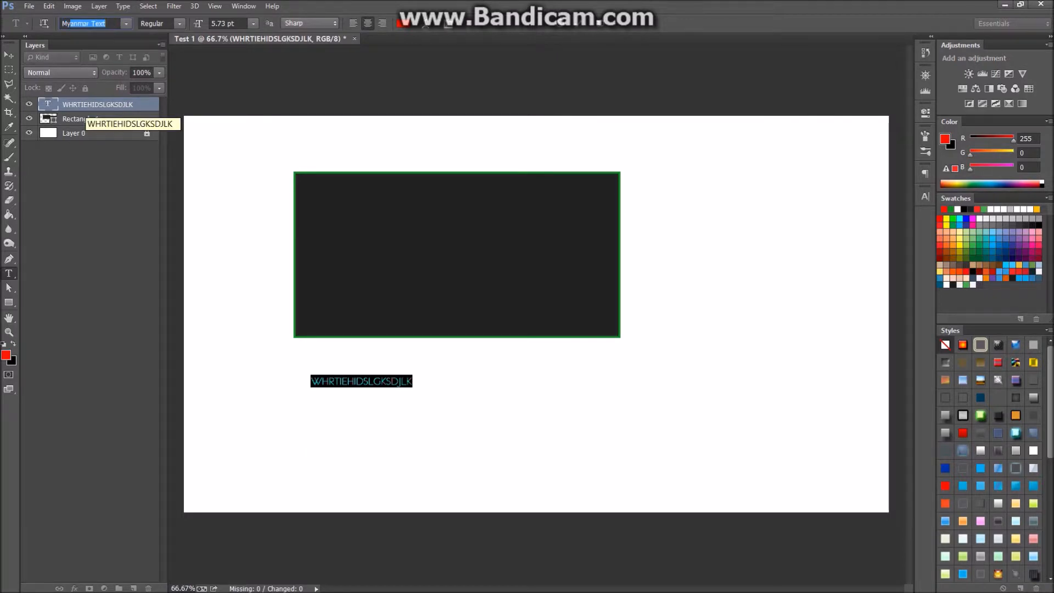
key(Return)
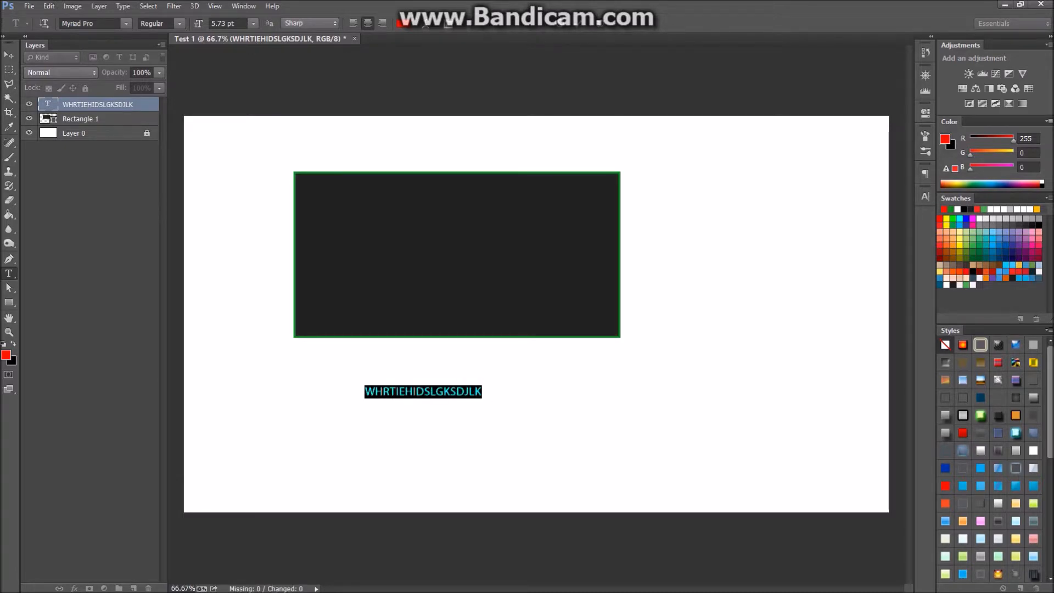
click(126, 24)
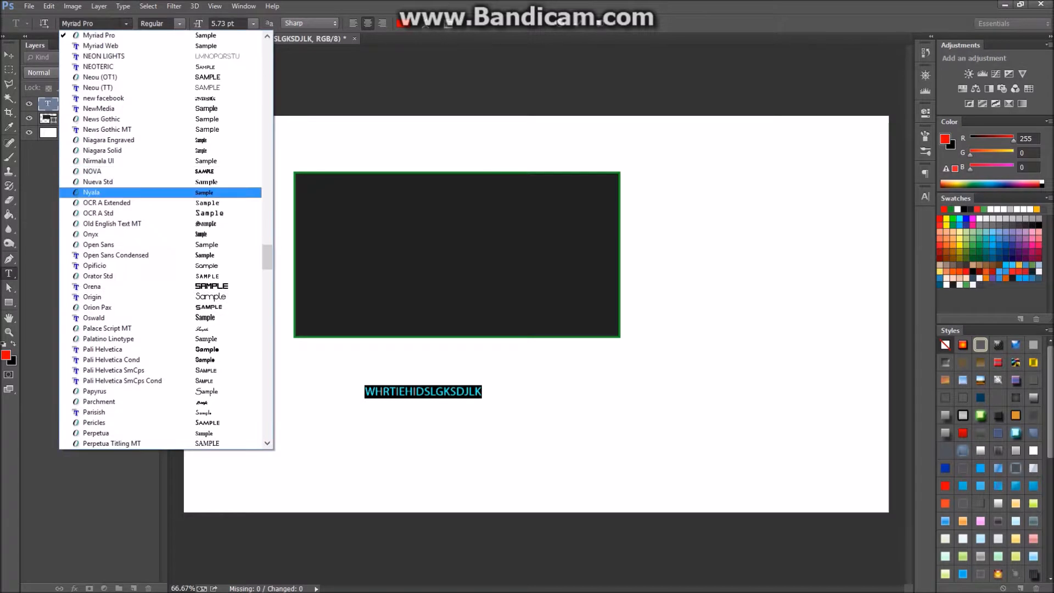
drag(267, 255, 267, 290)
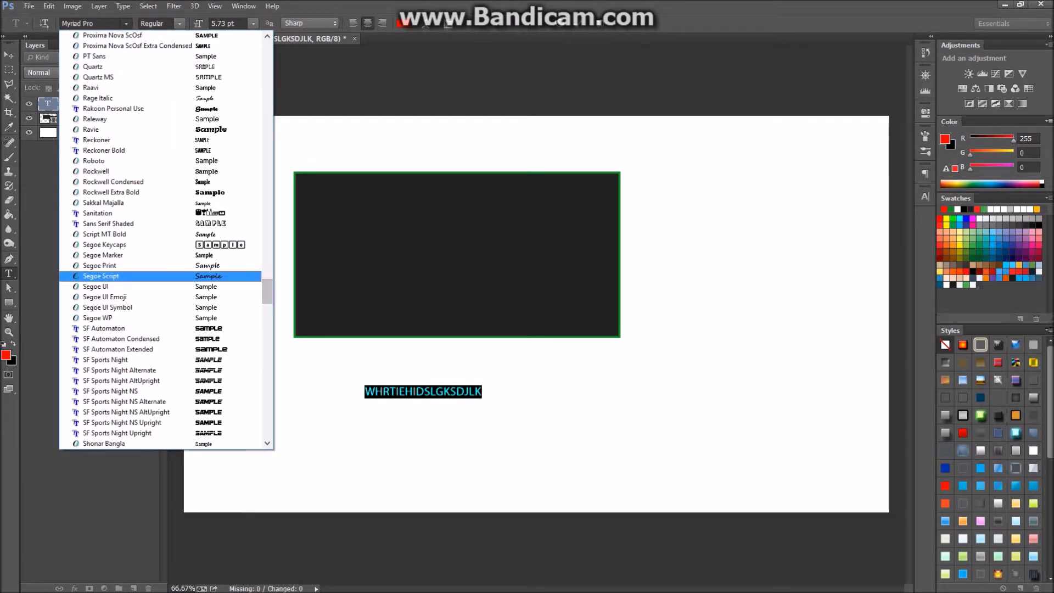
key(Escape)
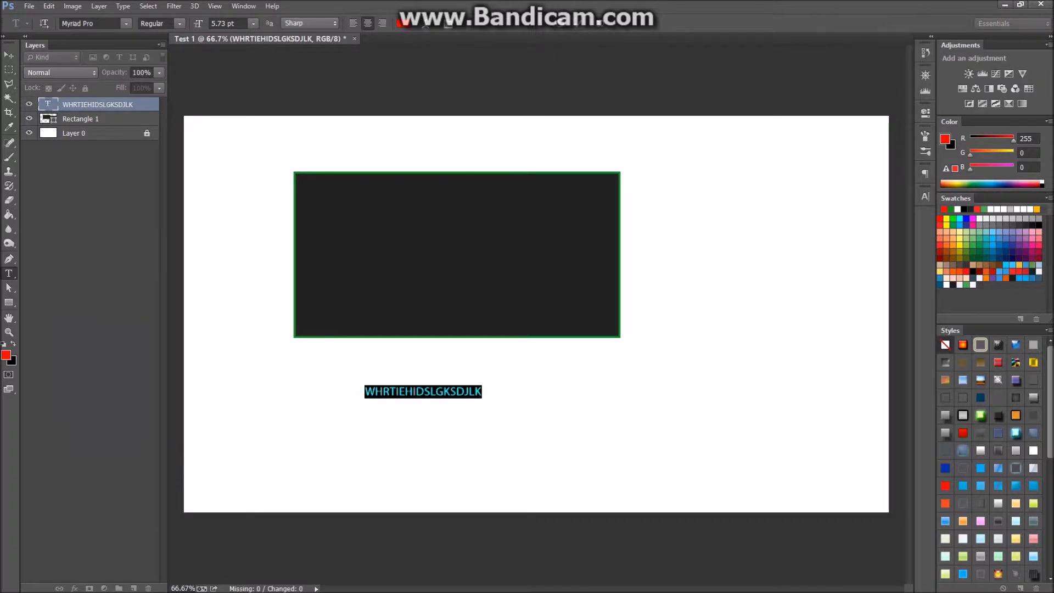
key(ctrl+Return)
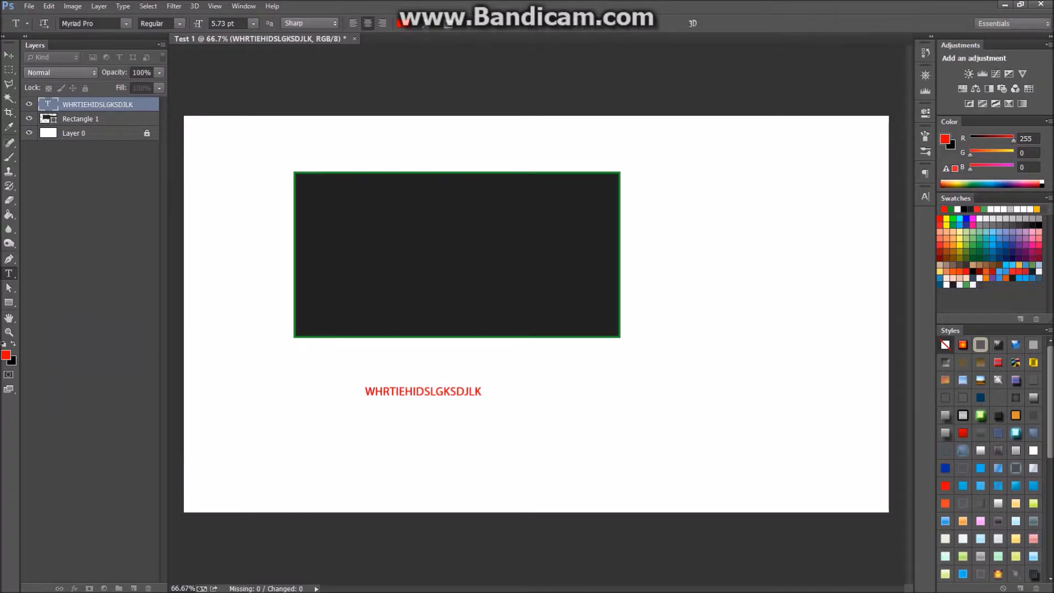
click(9, 55)
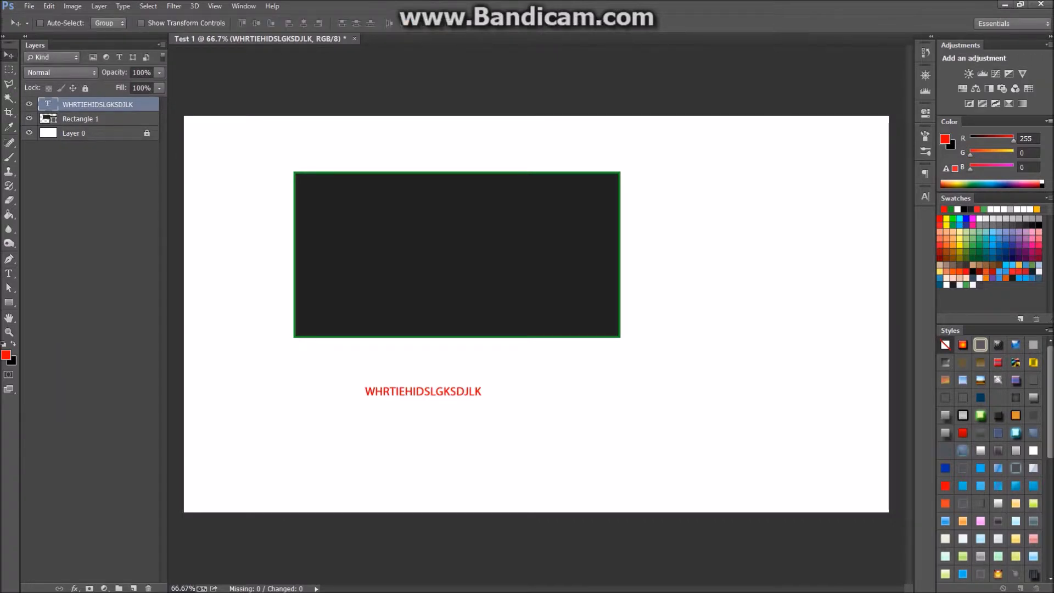
click(9, 273)
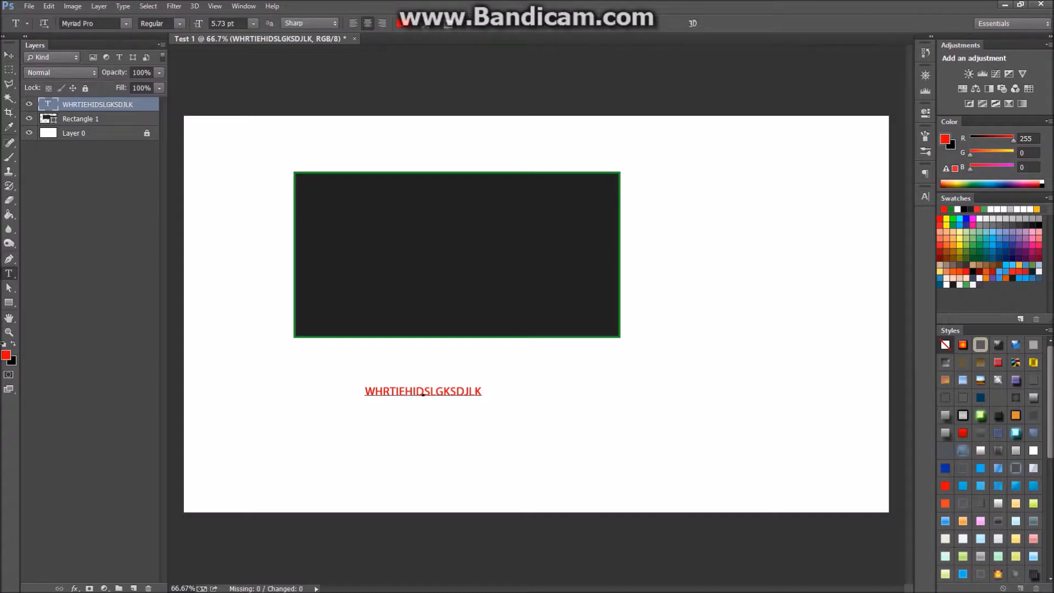
click(413, 391)
key(Return)
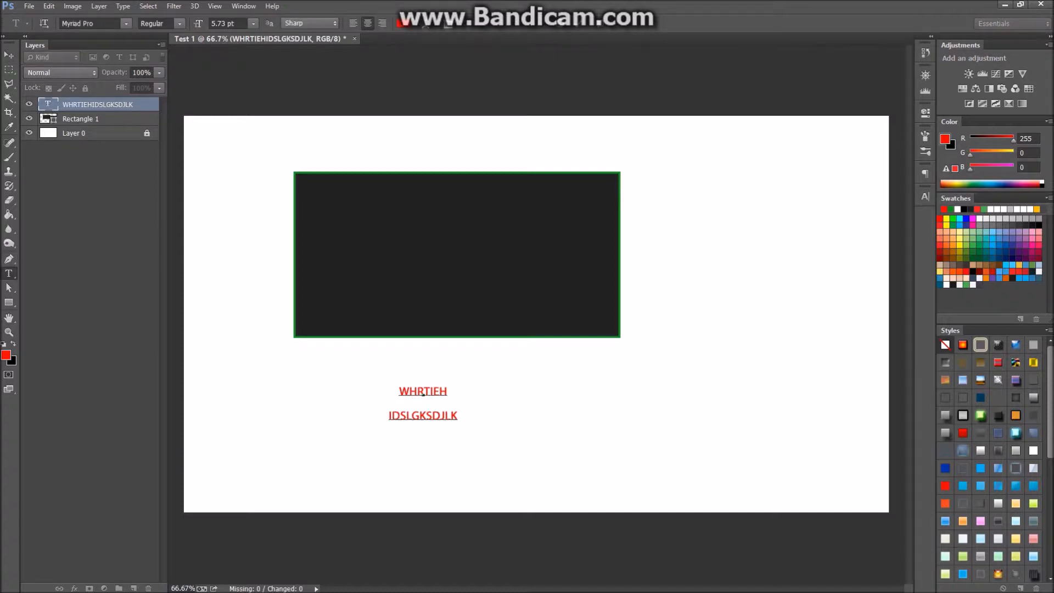
key(Escape)
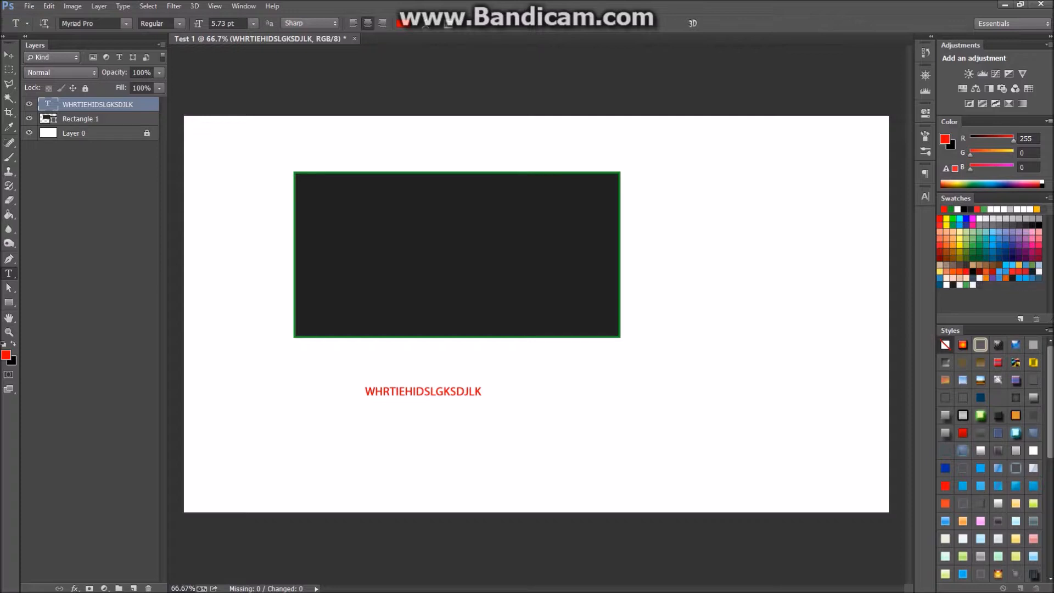
Apply Bold Condensed to the red text and move it right.
double_click(419, 391)
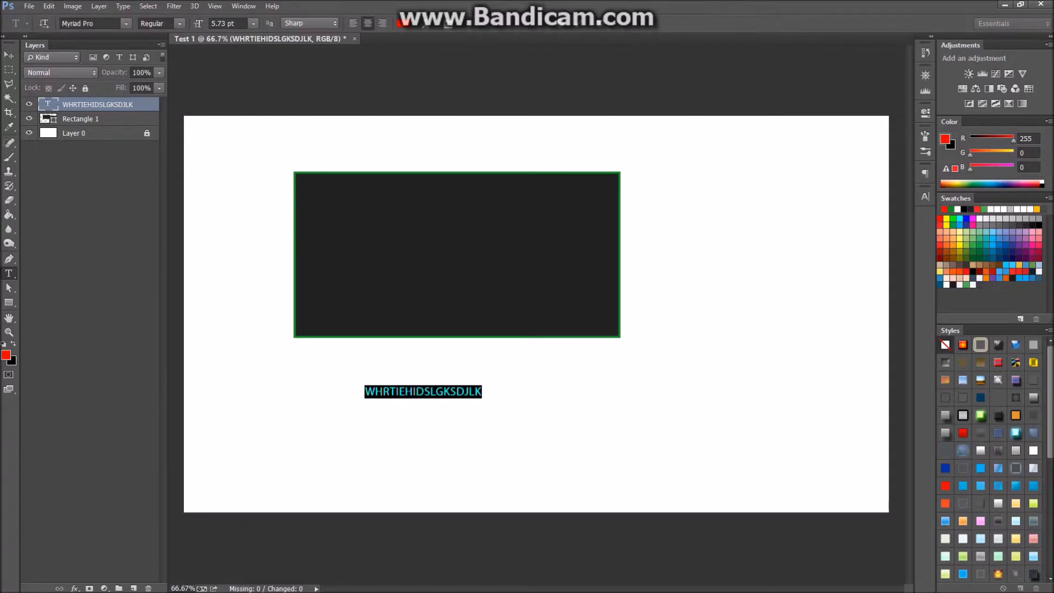
click(160, 23)
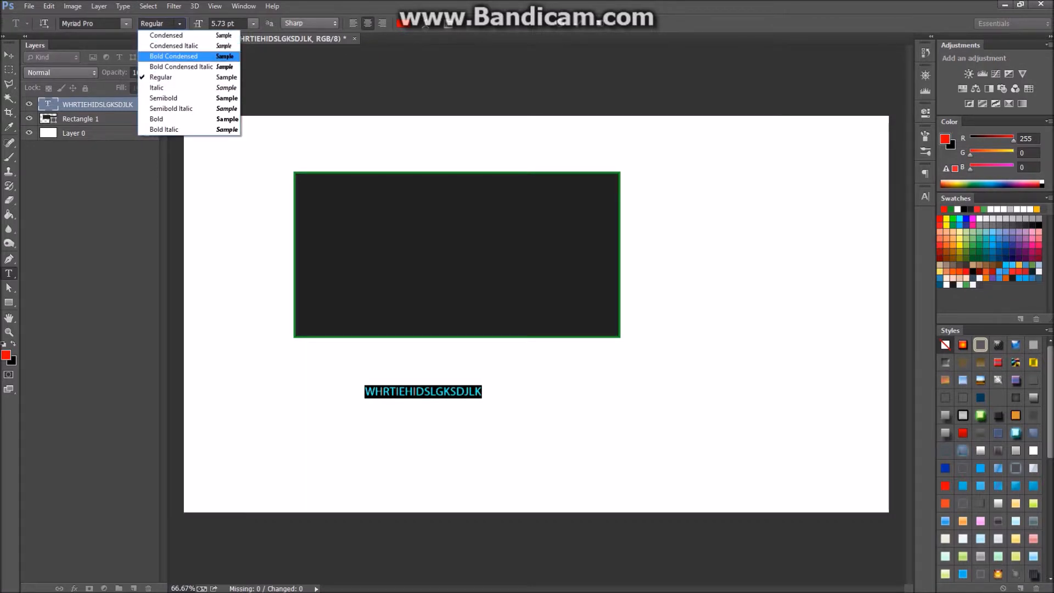
key(Return)
click(8, 55)
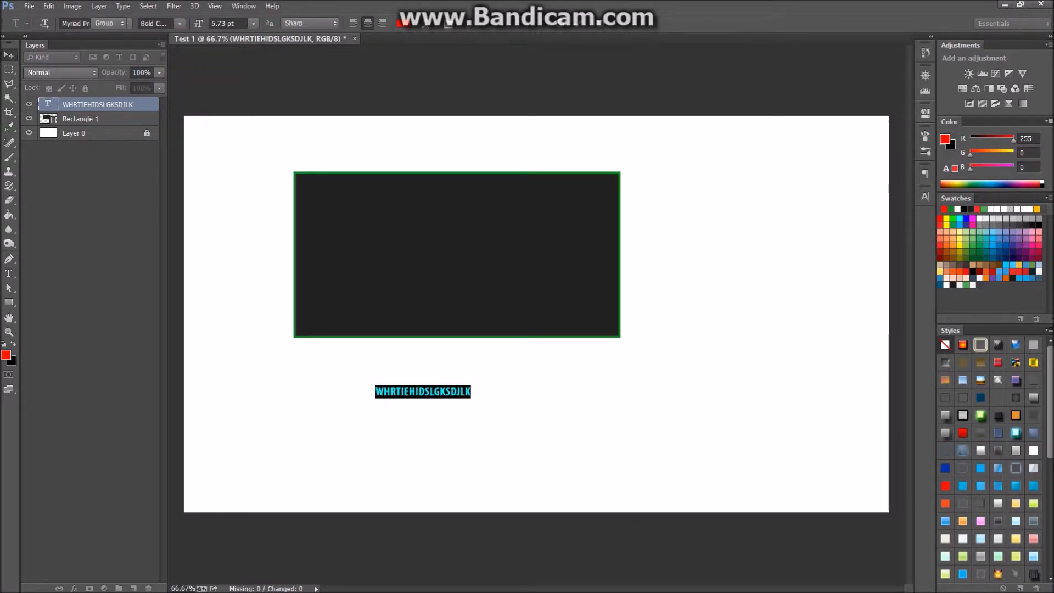
drag(399, 341, 443, 305)
Set the text to Regular at 12.73 pt in the Character panel, then switch to Chrome.
click(925, 196)
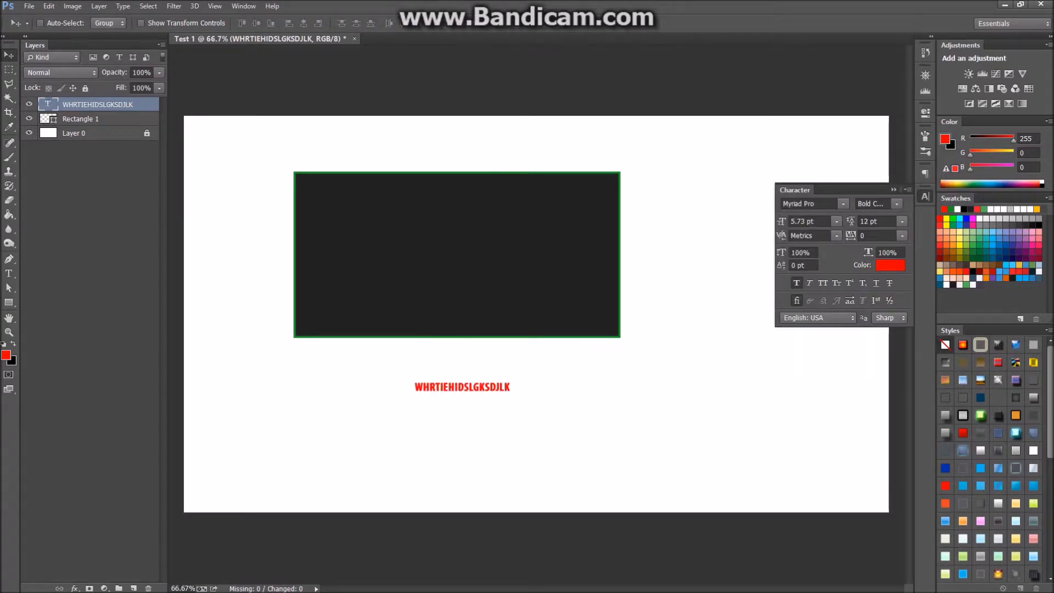
click(9, 273)
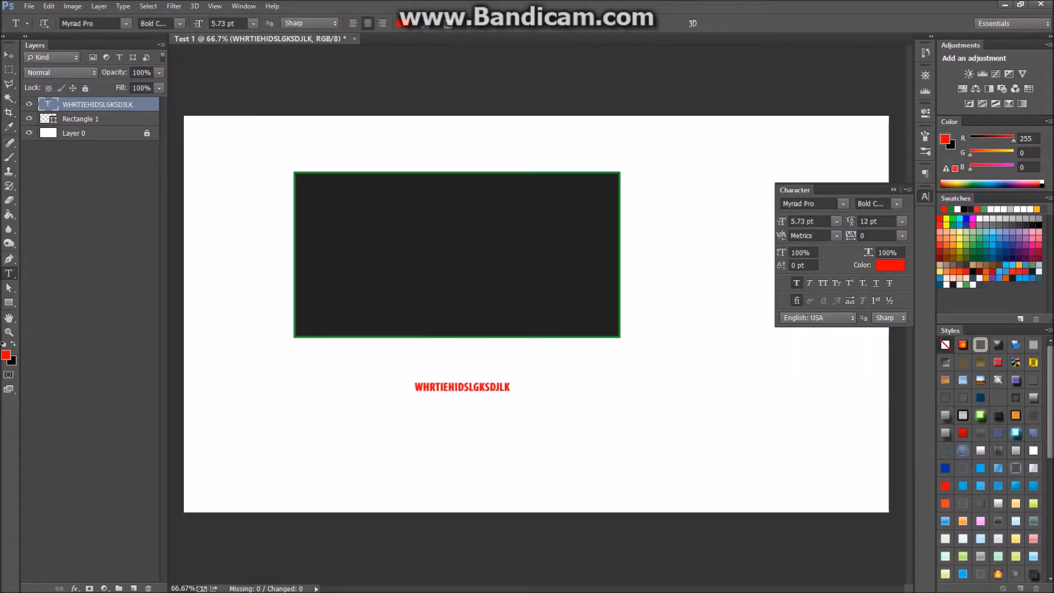
double_click(455, 387)
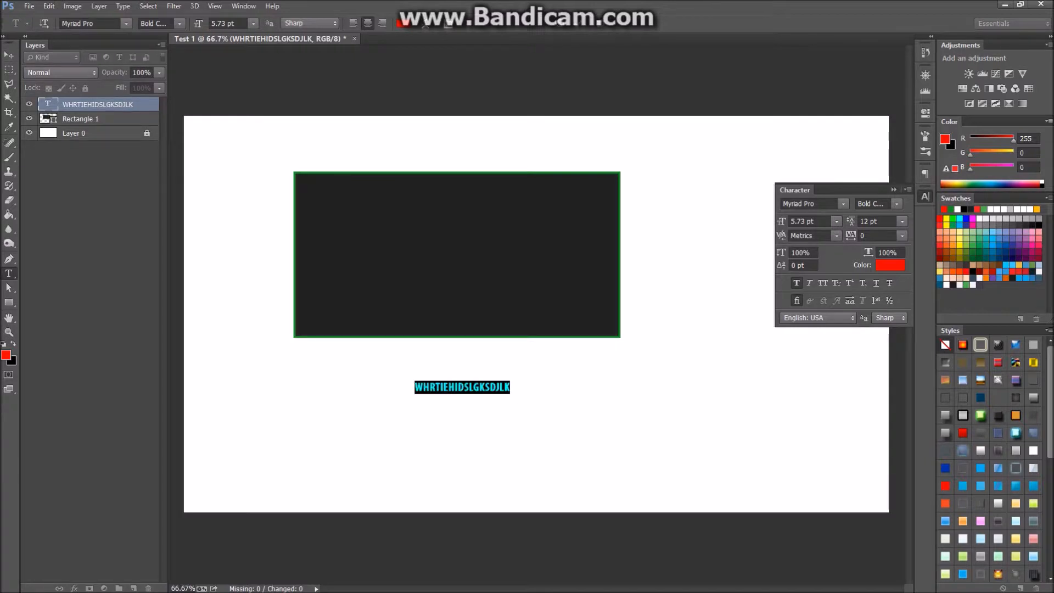
click(896, 204)
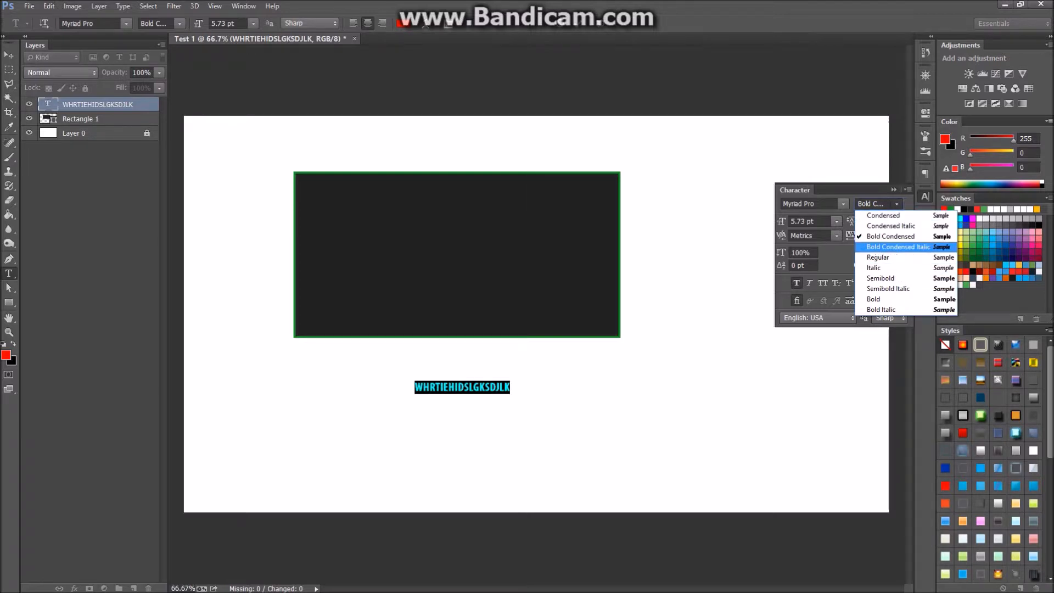
click(878, 257)
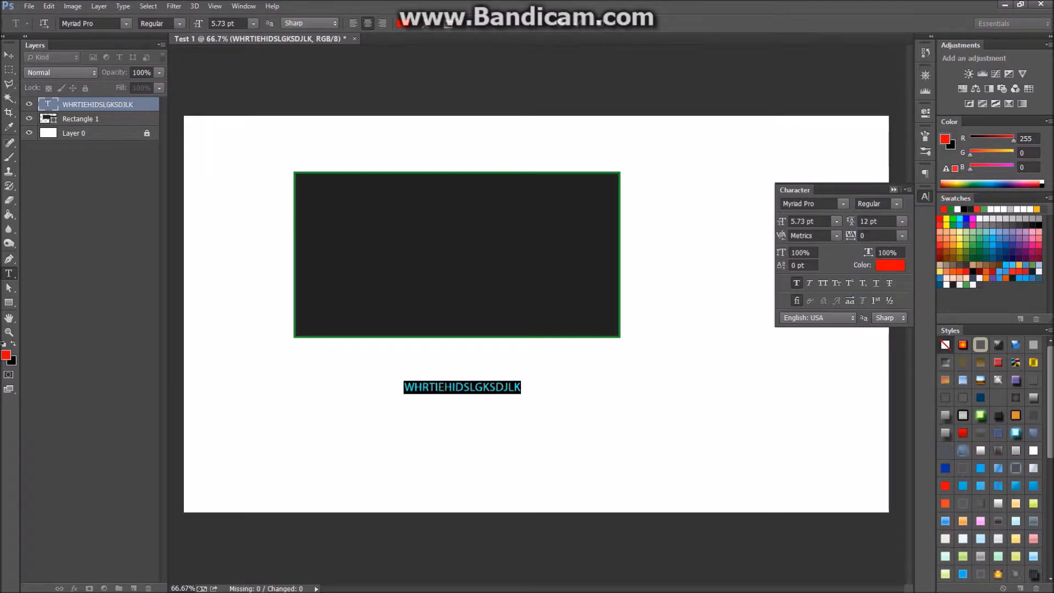
drag(782, 221, 785, 221)
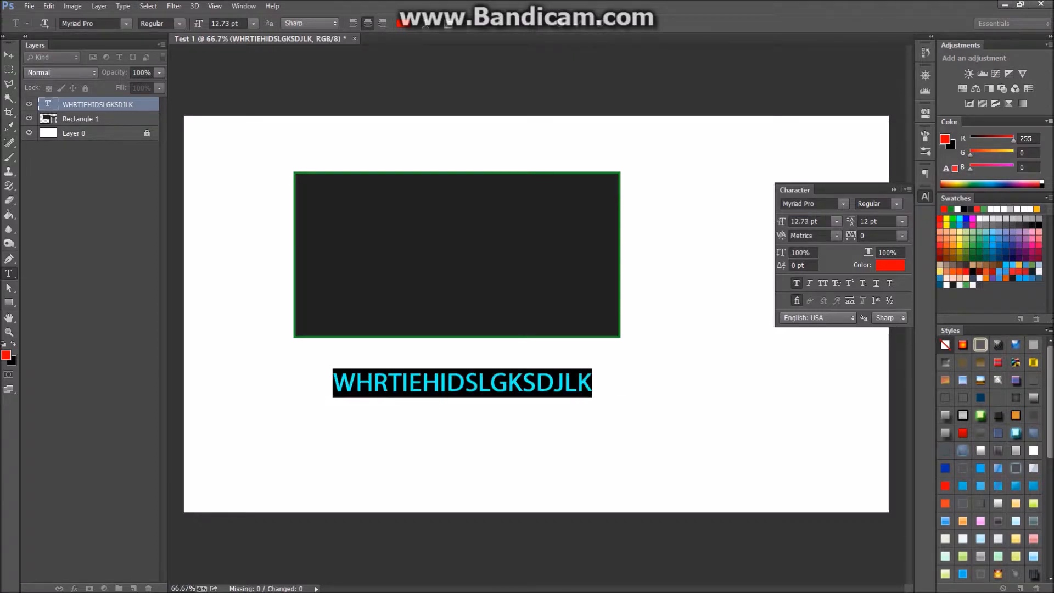
click(89, 579)
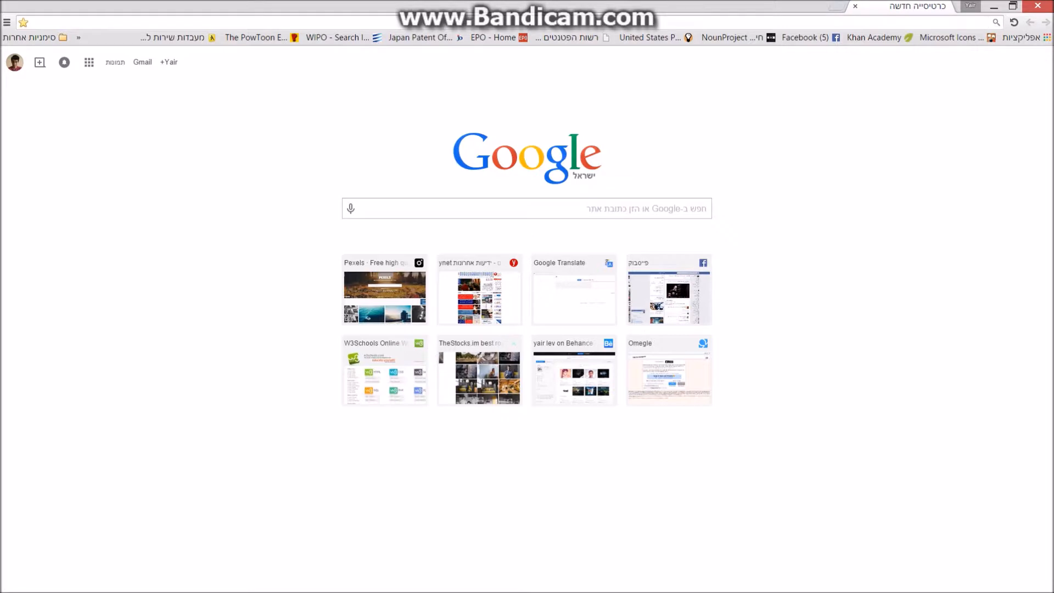
Search Google for DAFONT and open the dafont.com homepage from the results.
key(ctrl+v)
key(Return)
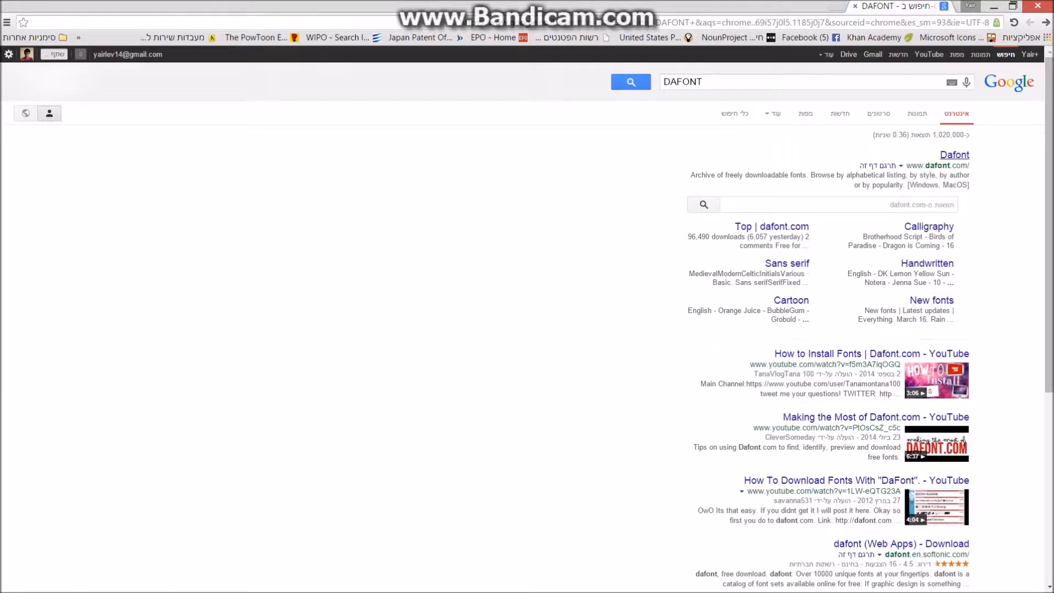
click(954, 155)
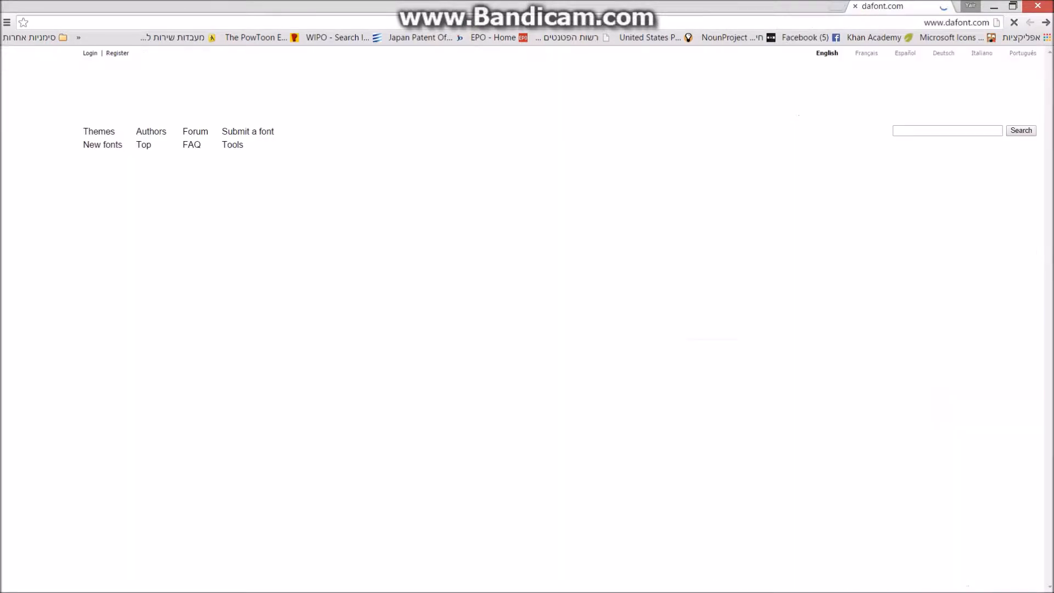
scroll(192, 453, down, 5)
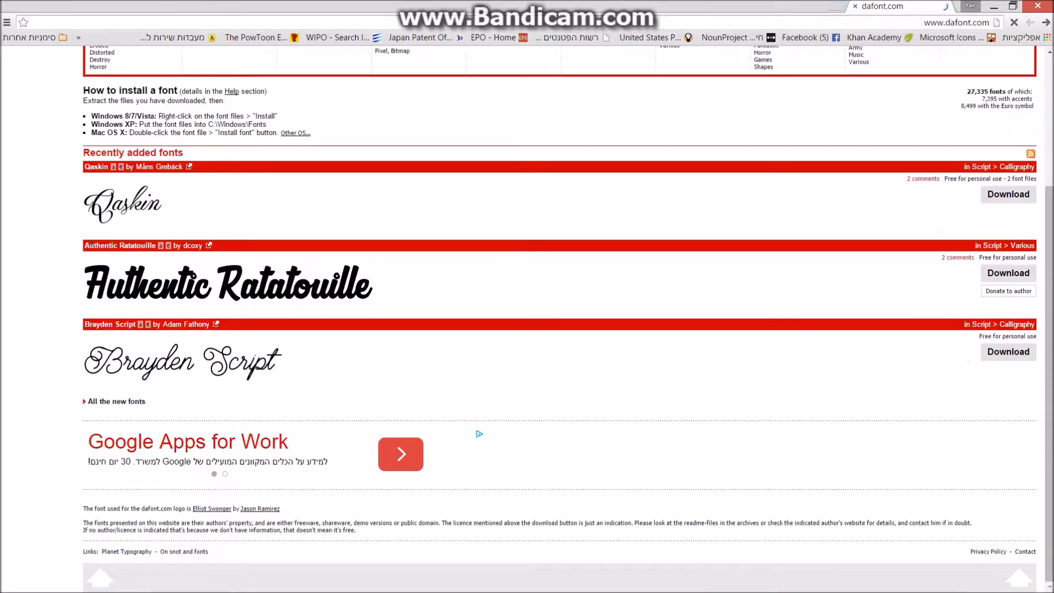
scroll(192, 453, up, 5)
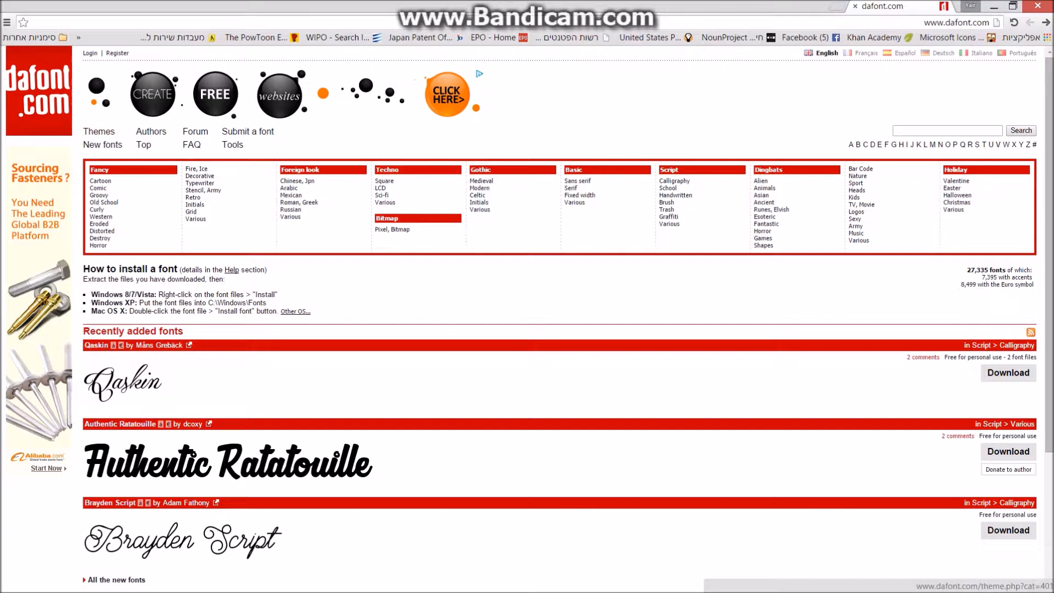
Open dafont.com's Basic font category, then look through the Techno > Sci-fi fonts.
click(574, 170)
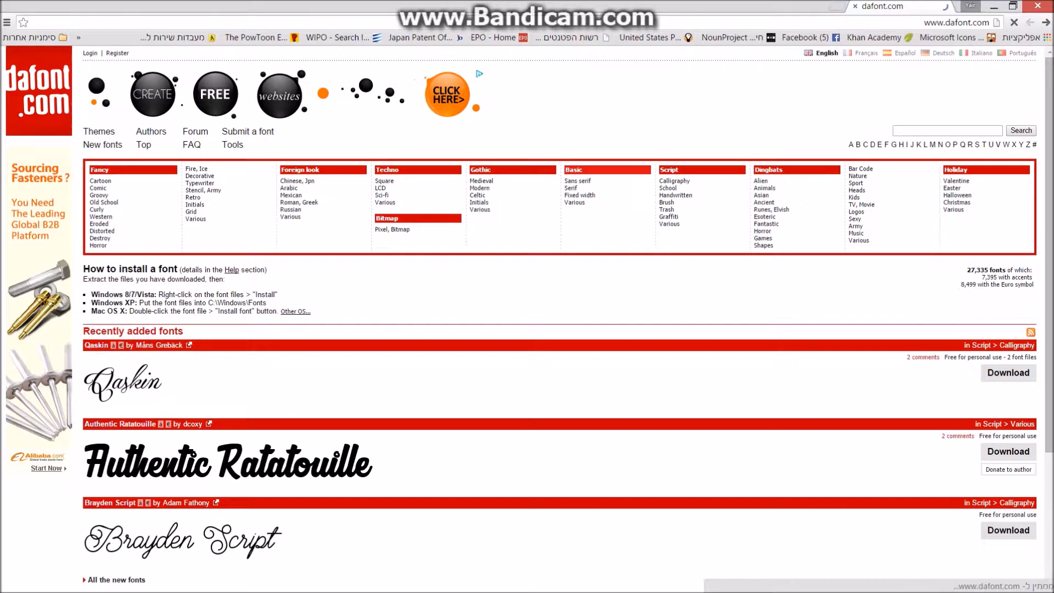
scroll(607, 203, down, 7)
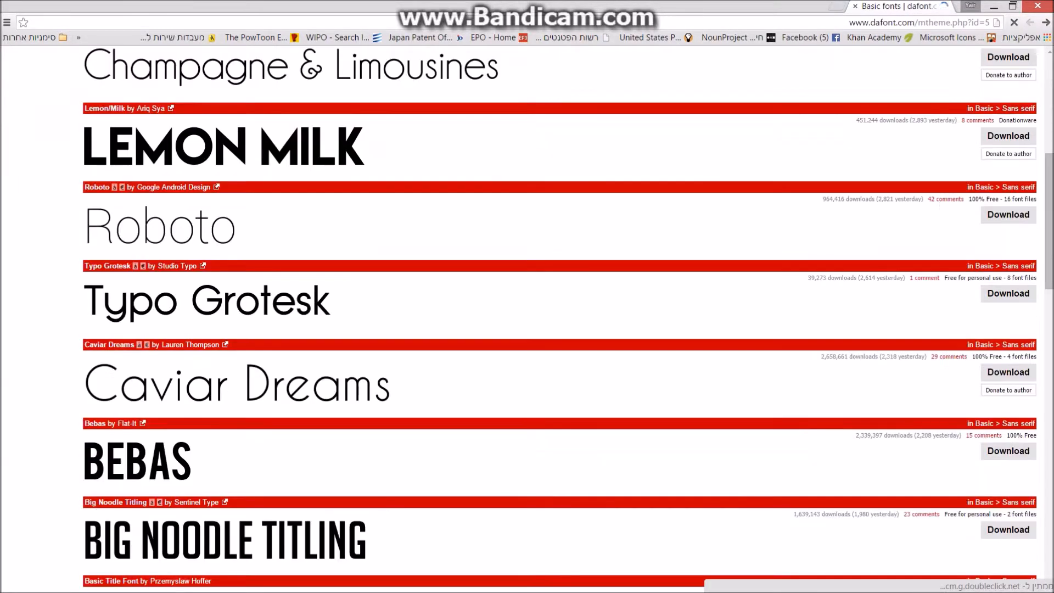
scroll(607, 203, up, 6)
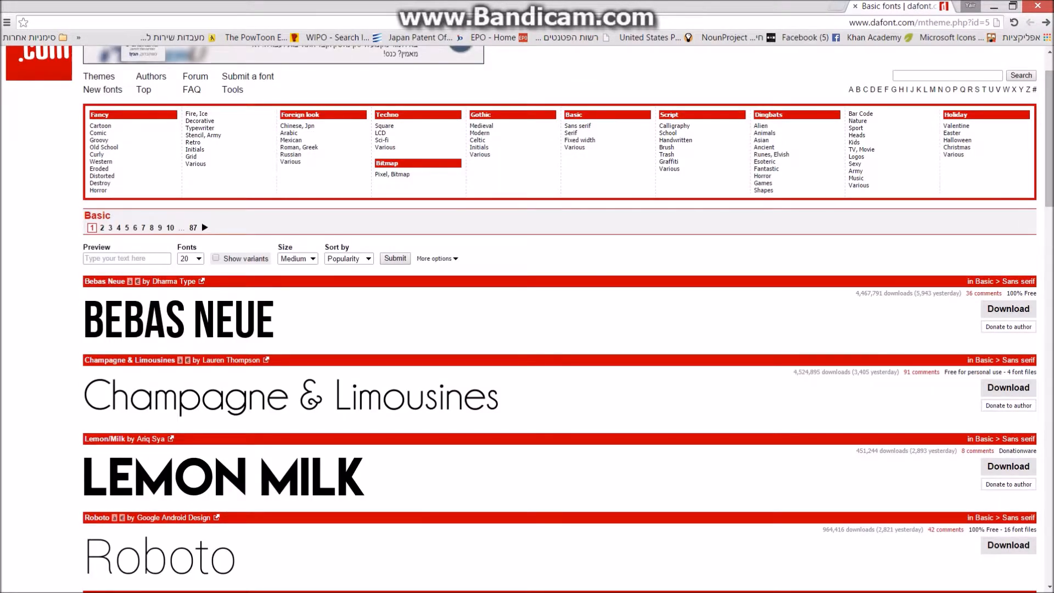
click(383, 140)
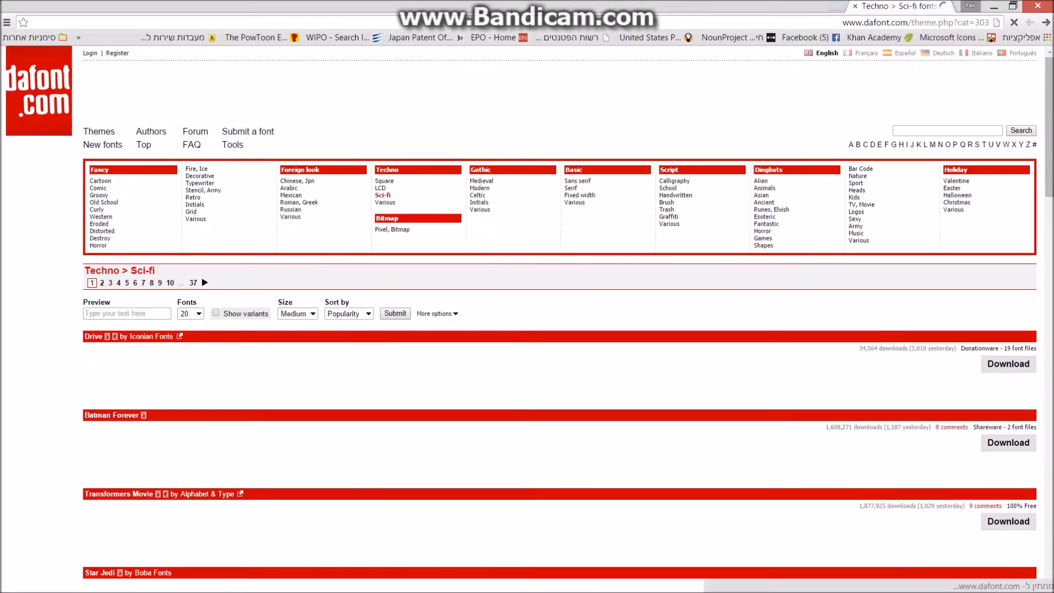
scroll(383, 140, down, 9)
scroll(560, 319, down, 15)
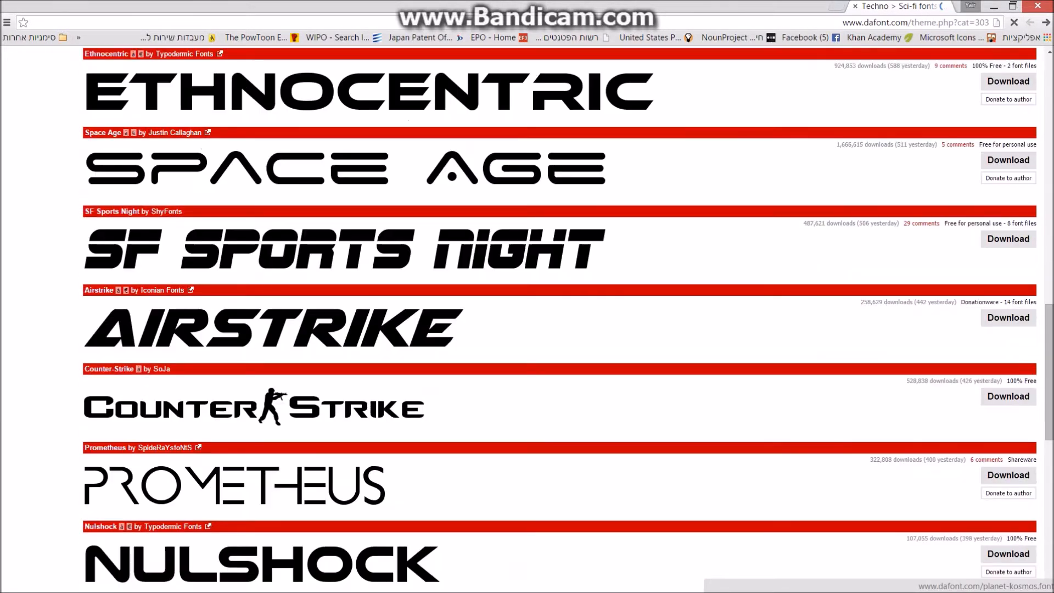
scroll(560, 319, up, 18)
scroll(355, 101, up, 6)
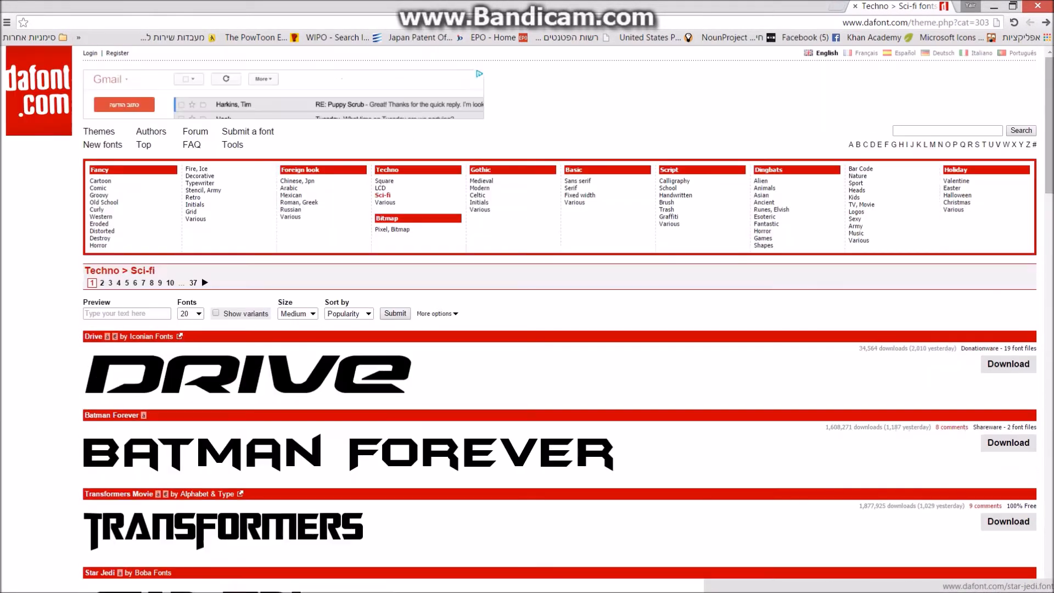
Return to the Basic category and scroll through its fonts, led by Bebas Neue.
click(573, 170)
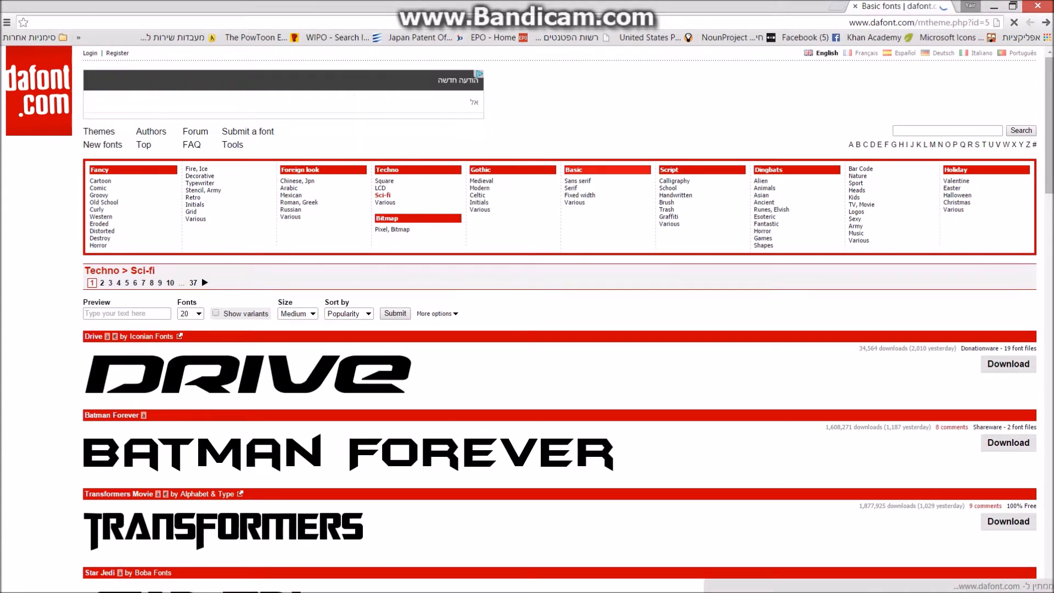
scroll(574, 170, down, 6)
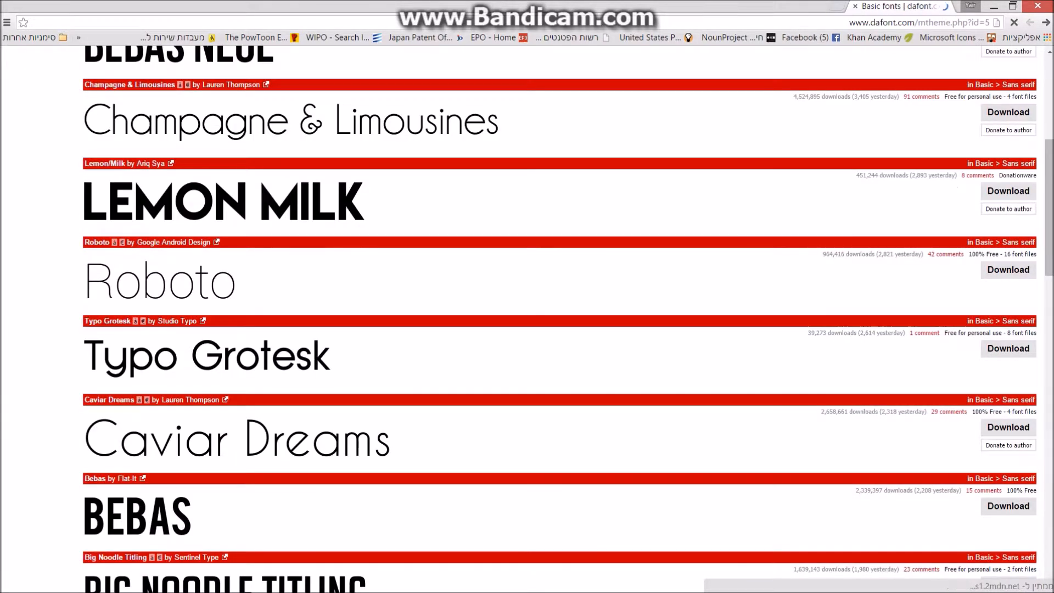
scroll(560, 318, down, 6)
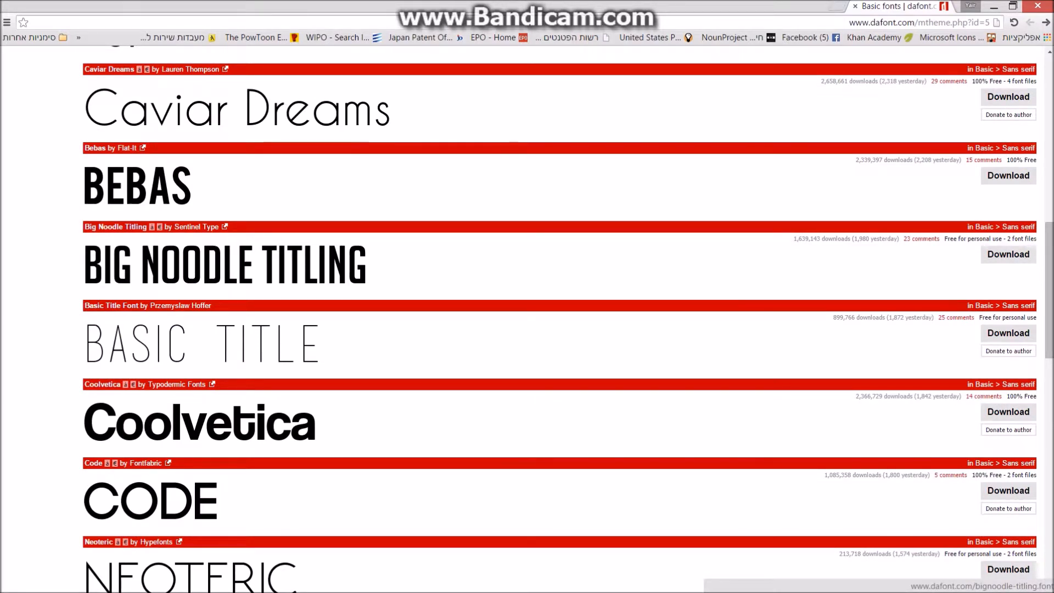
scroll(560, 318, down, 7)
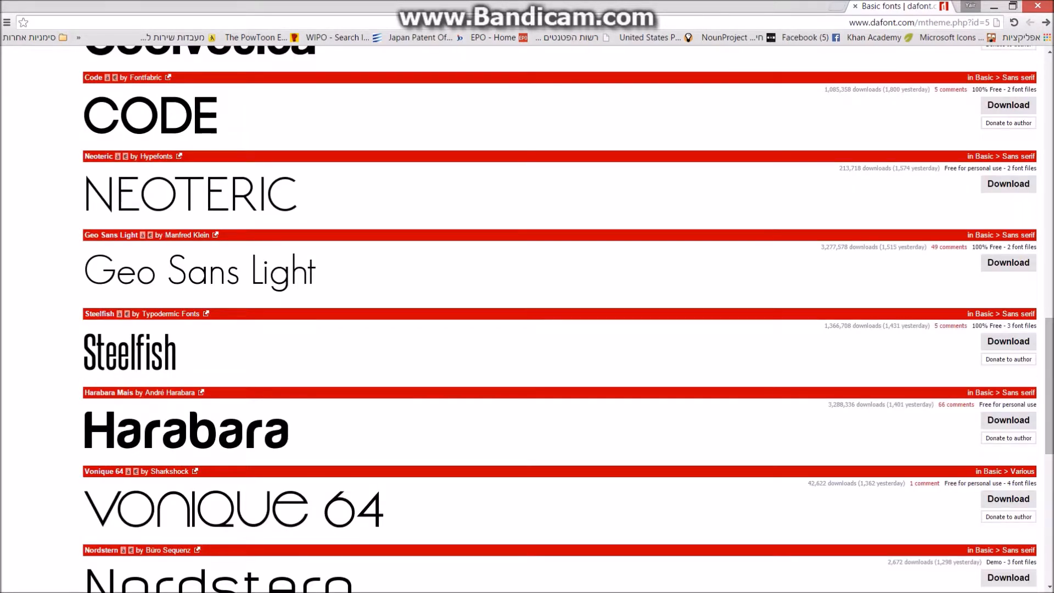
scroll(560, 319, down, 6)
scroll(560, 318, up, 20)
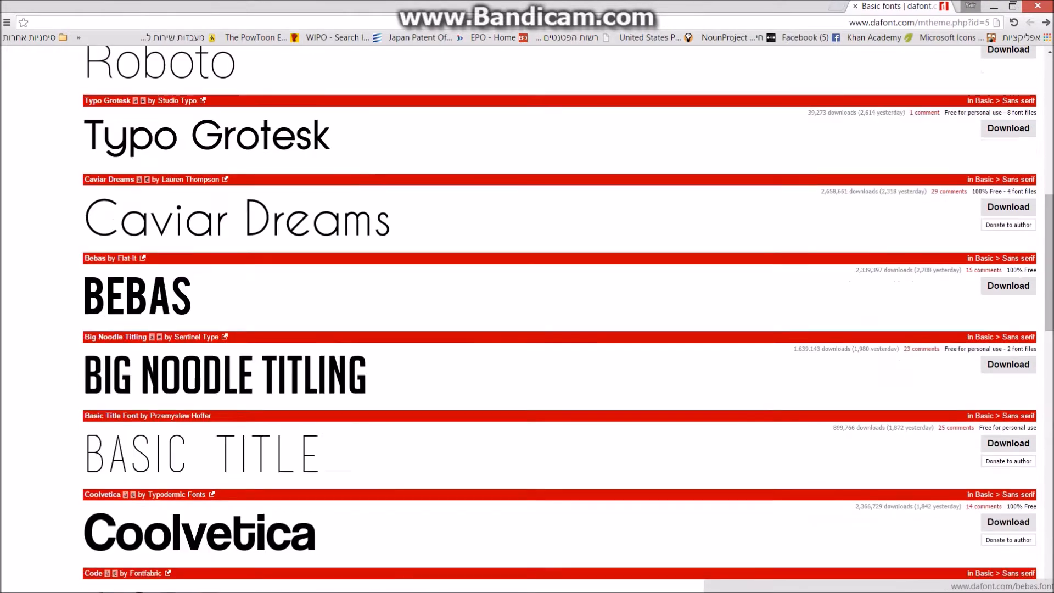
scroll(560, 319, up, 4)
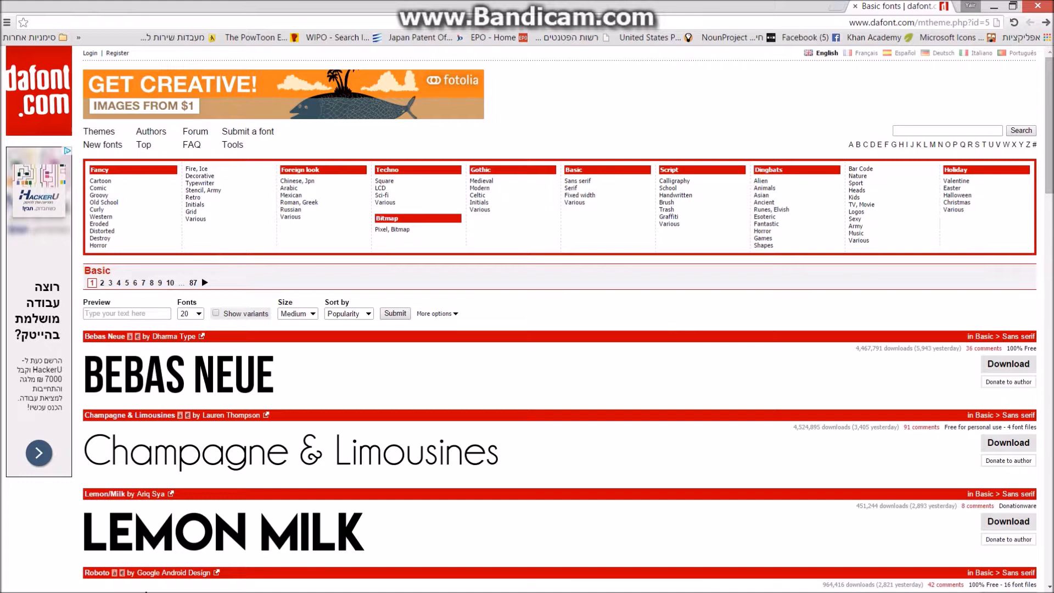
Filter the Basic font list to free licences using More options.
click(435, 314)
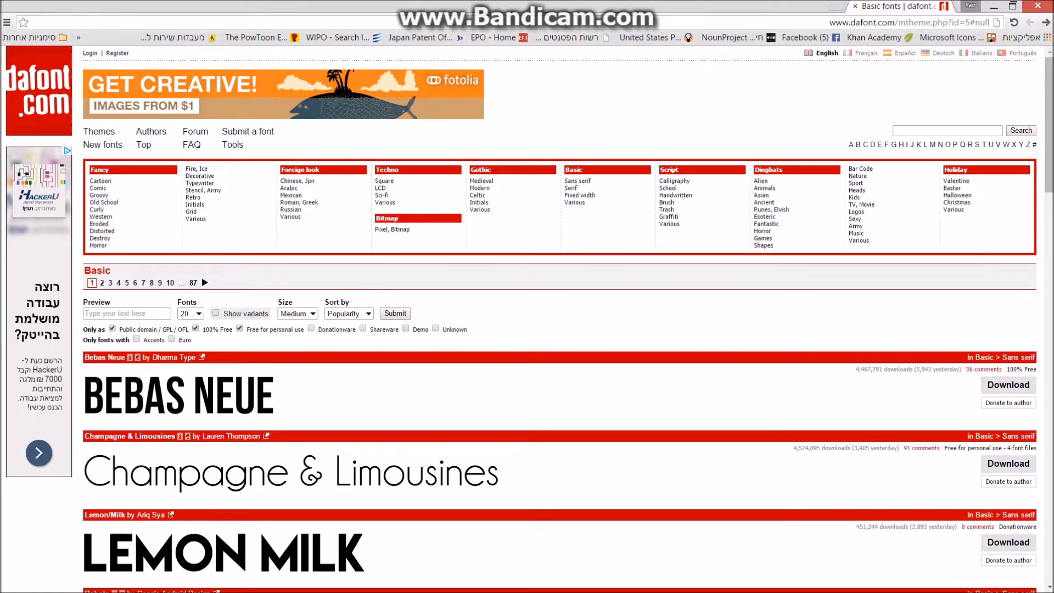
click(395, 313)
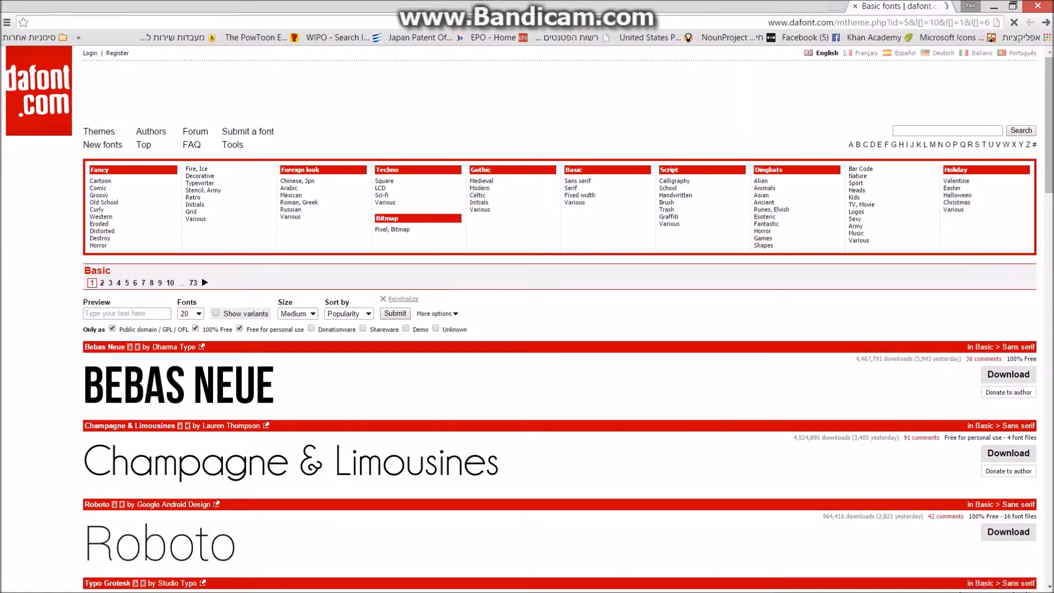
scroll(527, 329, down, 5)
scroll(527, 329, down, 6)
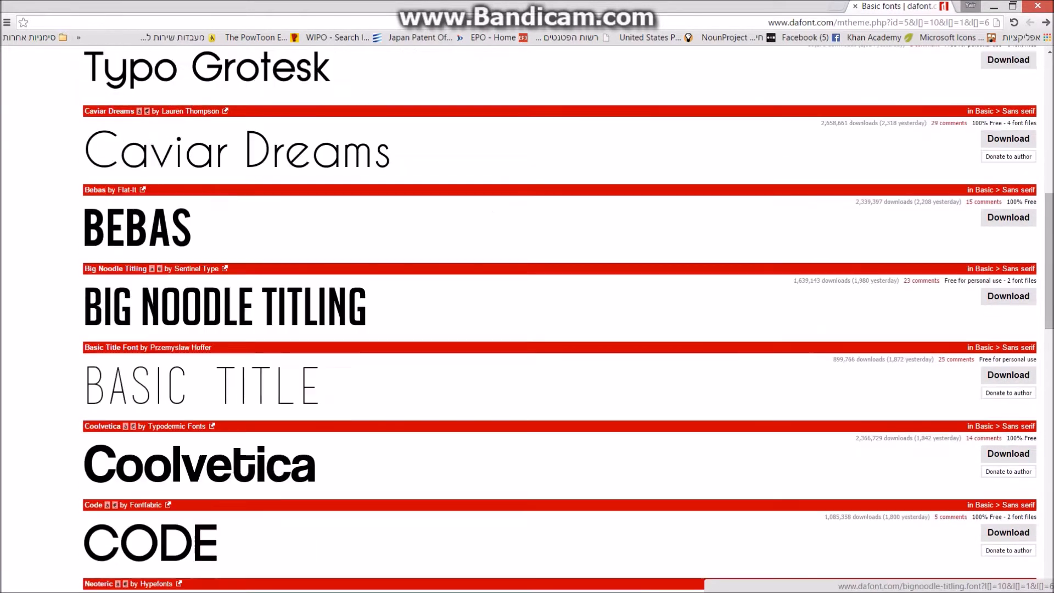
scroll(527, 330, up, 11)
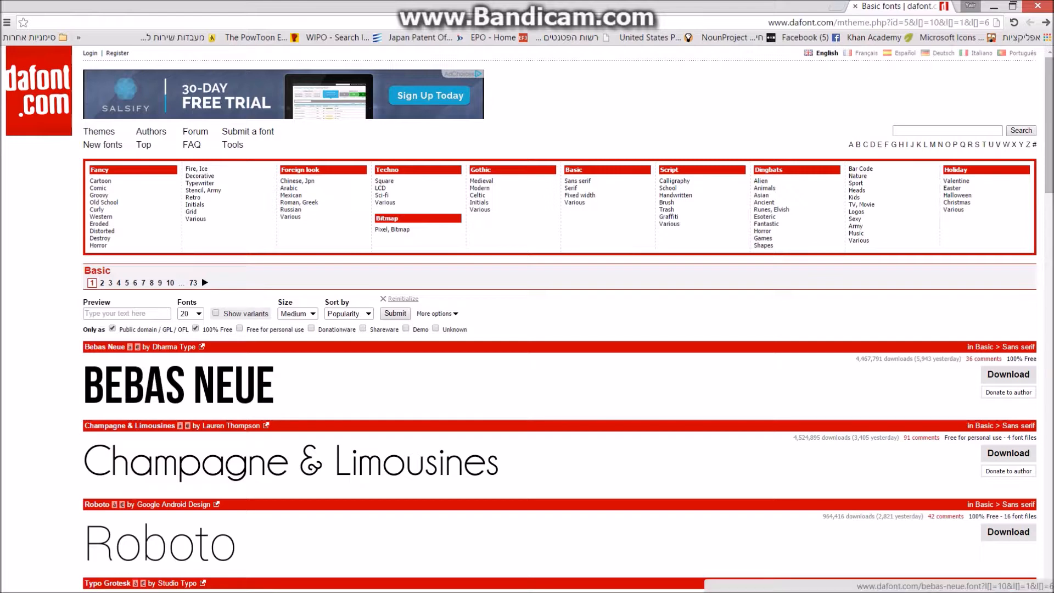
scroll(527, 329, down, 11)
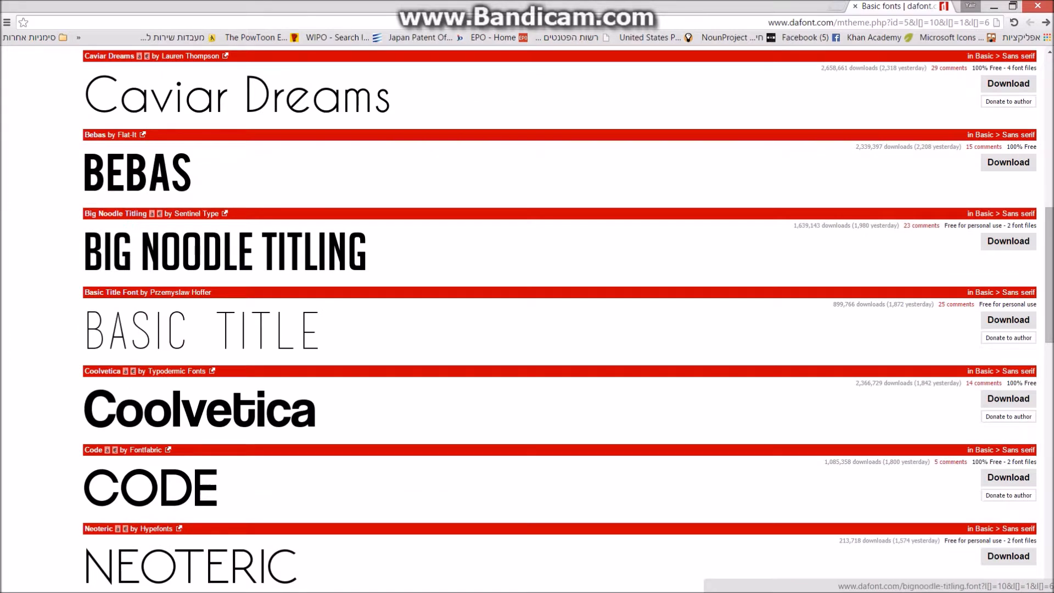
Open the Bebas font page by Flat-It and view its character map.
click(137, 173)
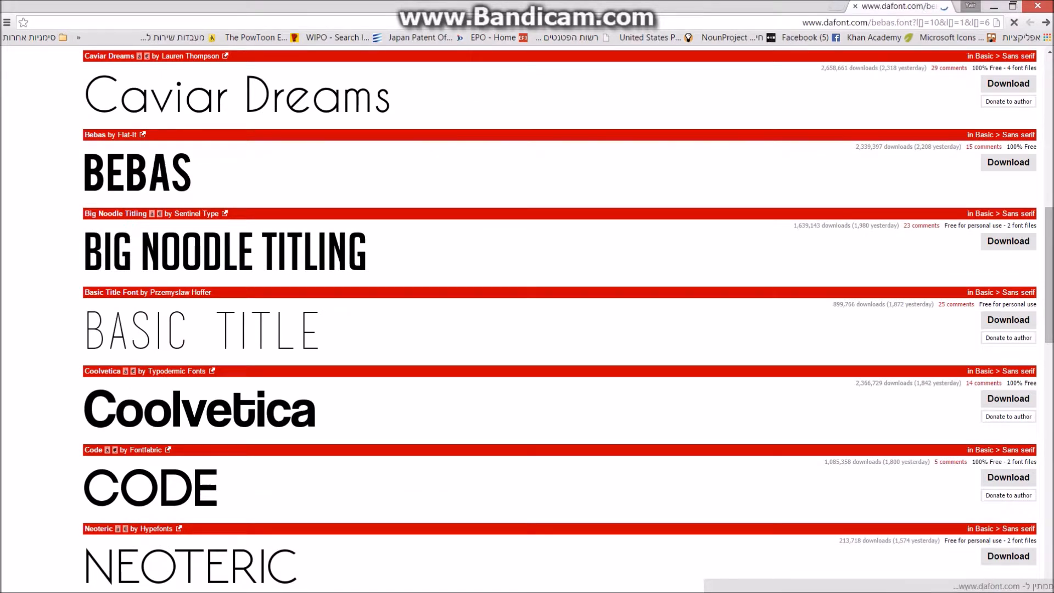
scroll(527, 329, down, 12)
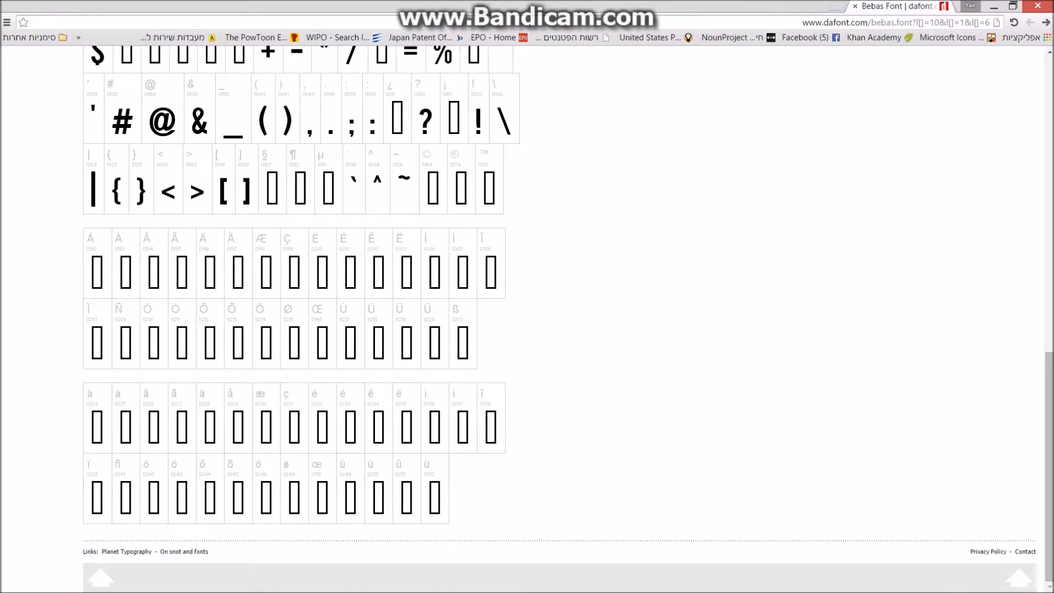
scroll(527, 329, up, 12)
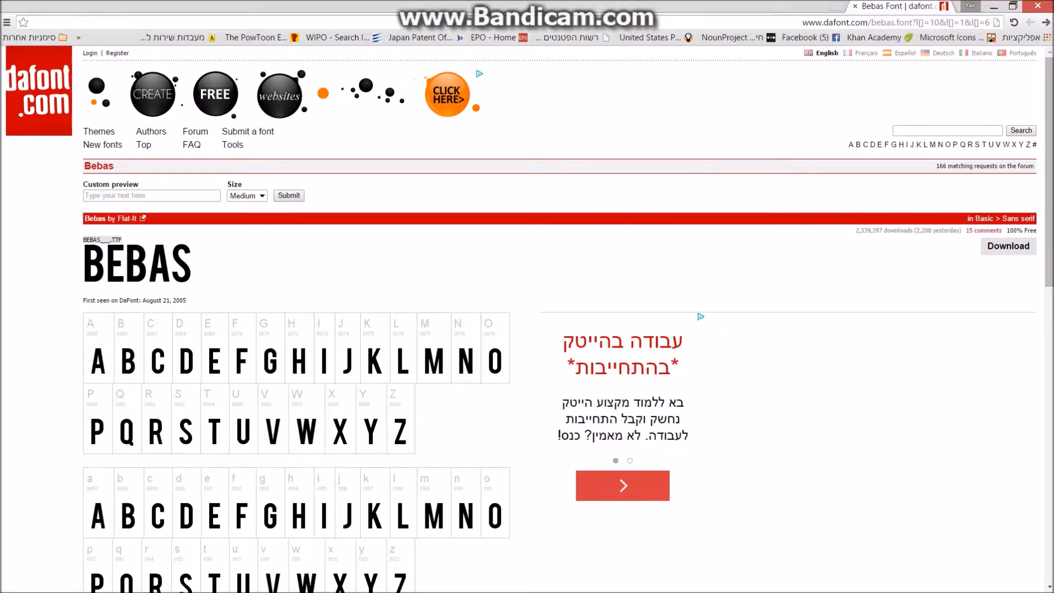
Download the Bebas font and extract the zip into a bebas folder.
click(1008, 247)
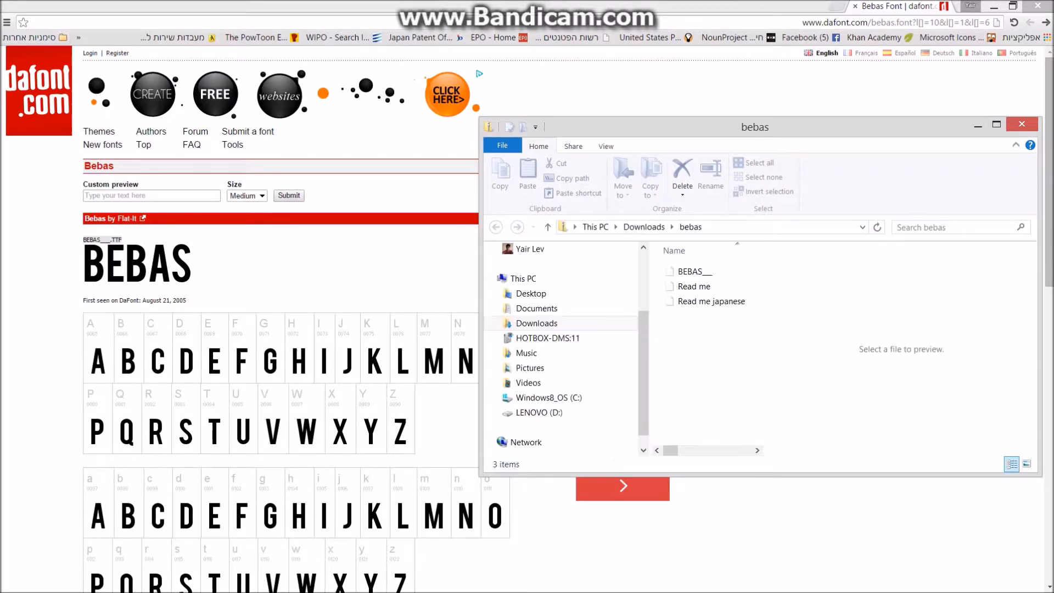
click(710, 177)
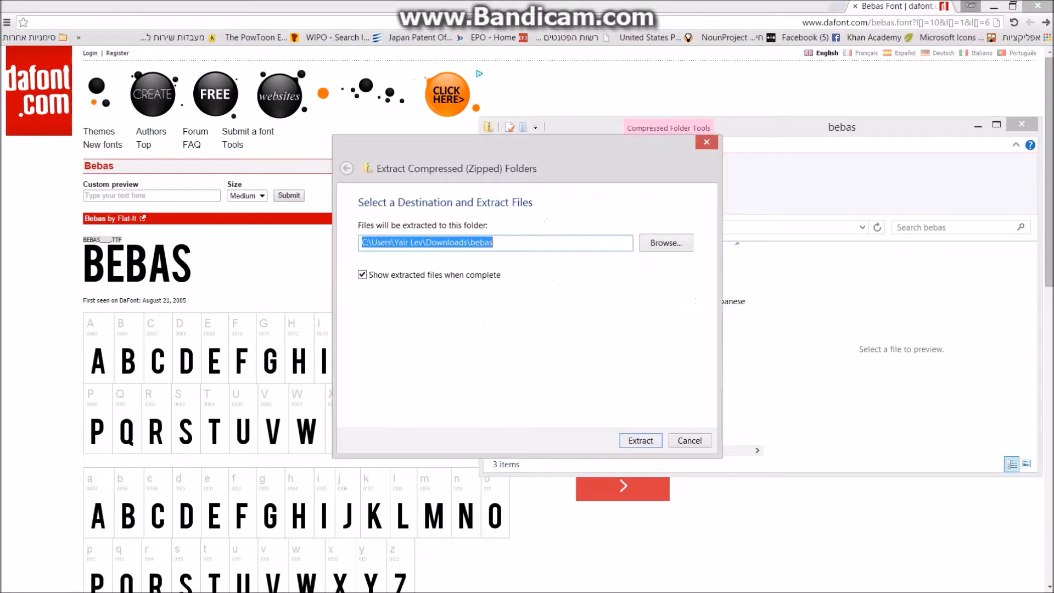
key(Return)
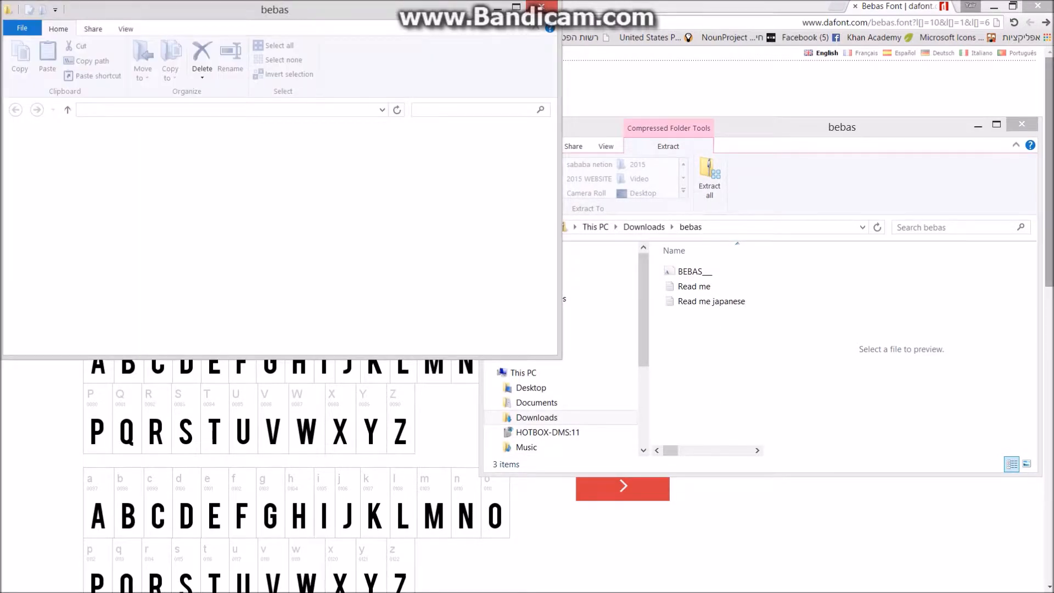
click(1021, 124)
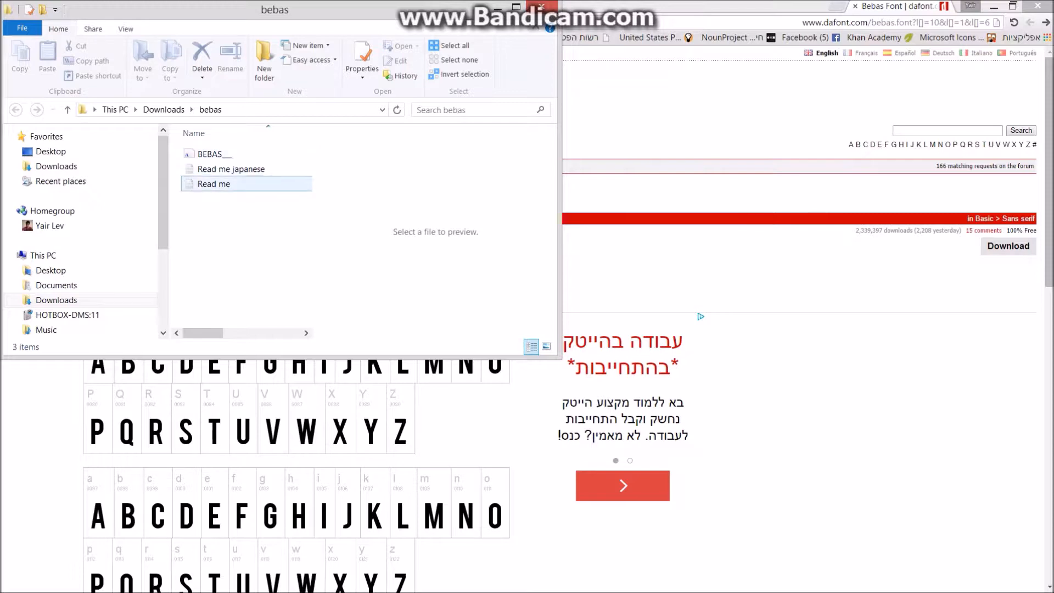
Preview the Read me licence text and maximize the Explorer window.
click(231, 184)
click(231, 169)
click(231, 184)
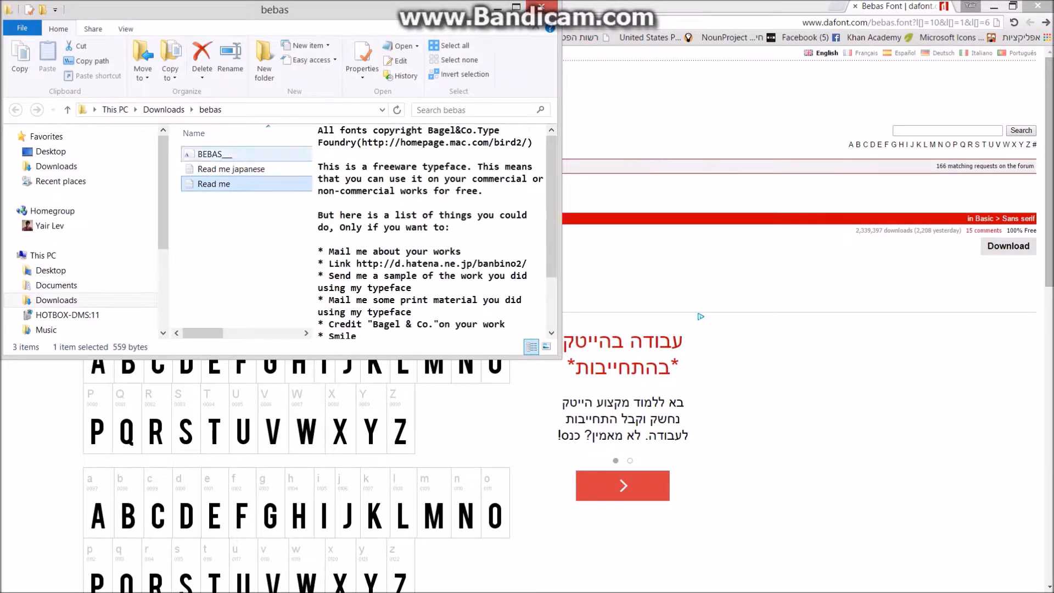
click(516, 7)
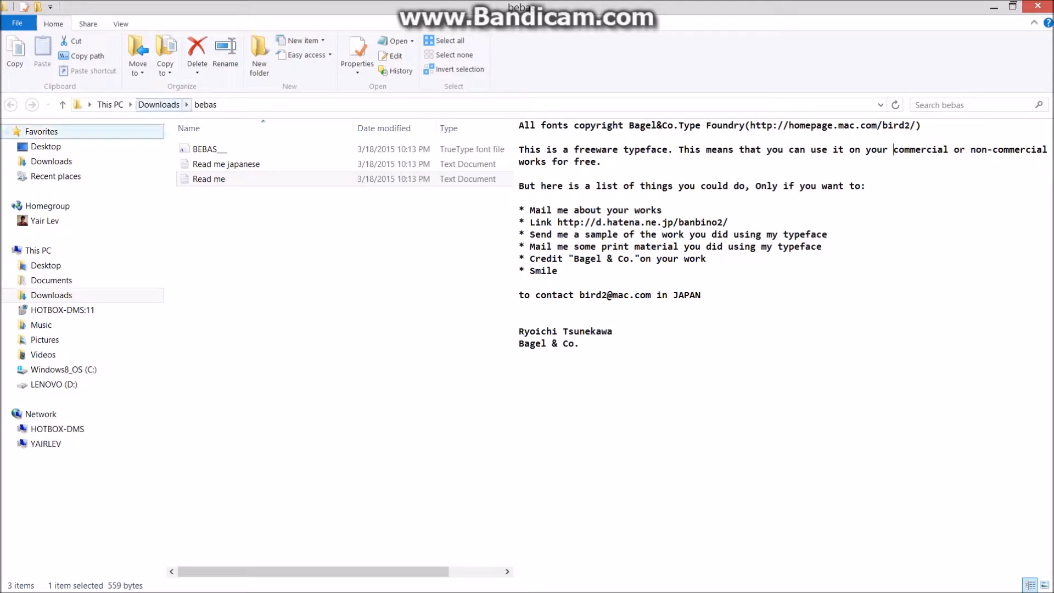
Install the BEBAS font from Font Viewer, replacing the already installed copy.
click(209, 149)
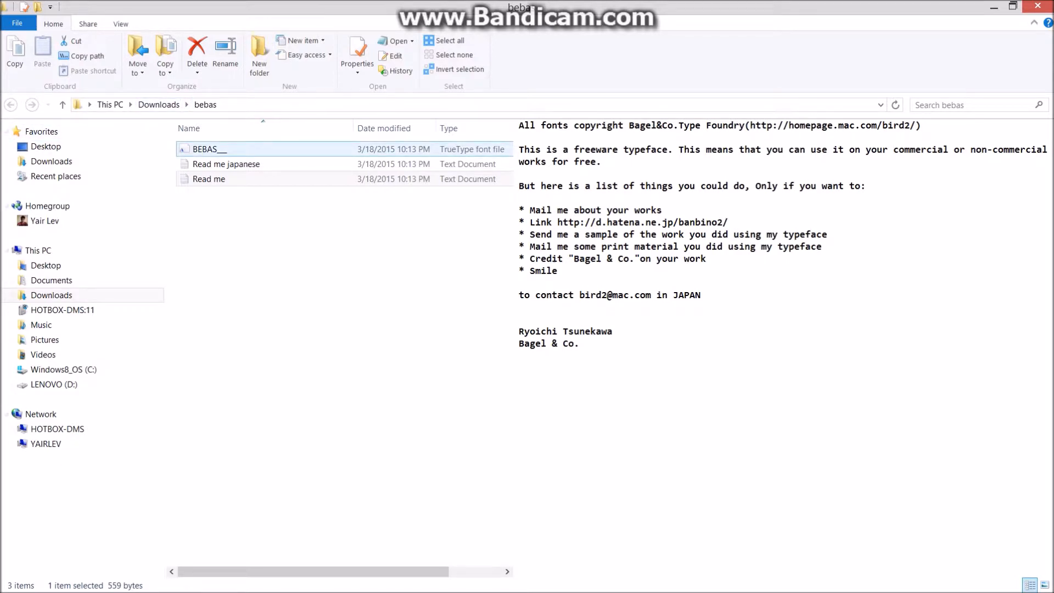
double_click(210, 150)
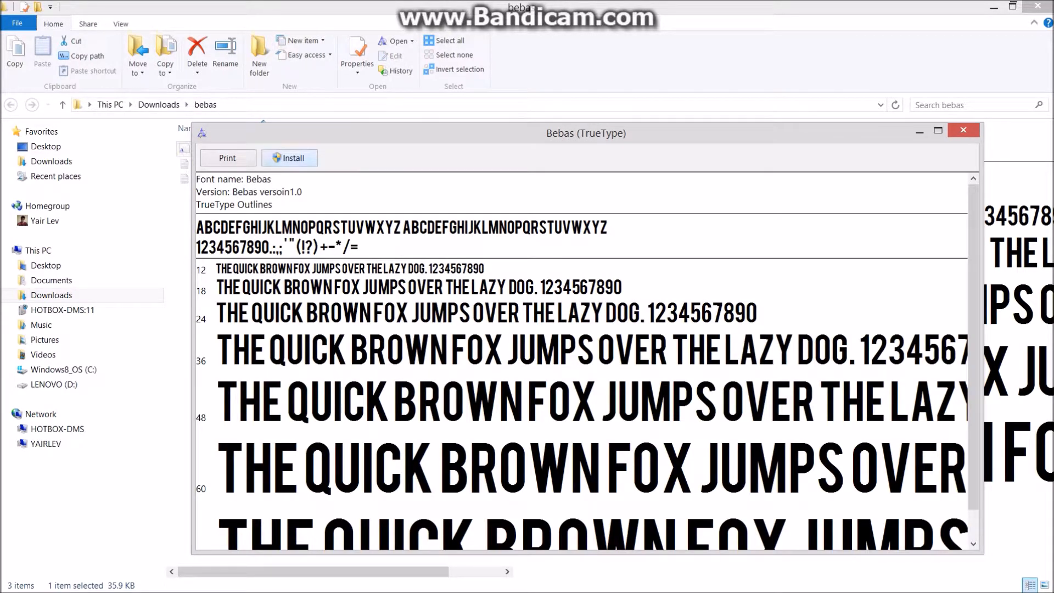
click(289, 158)
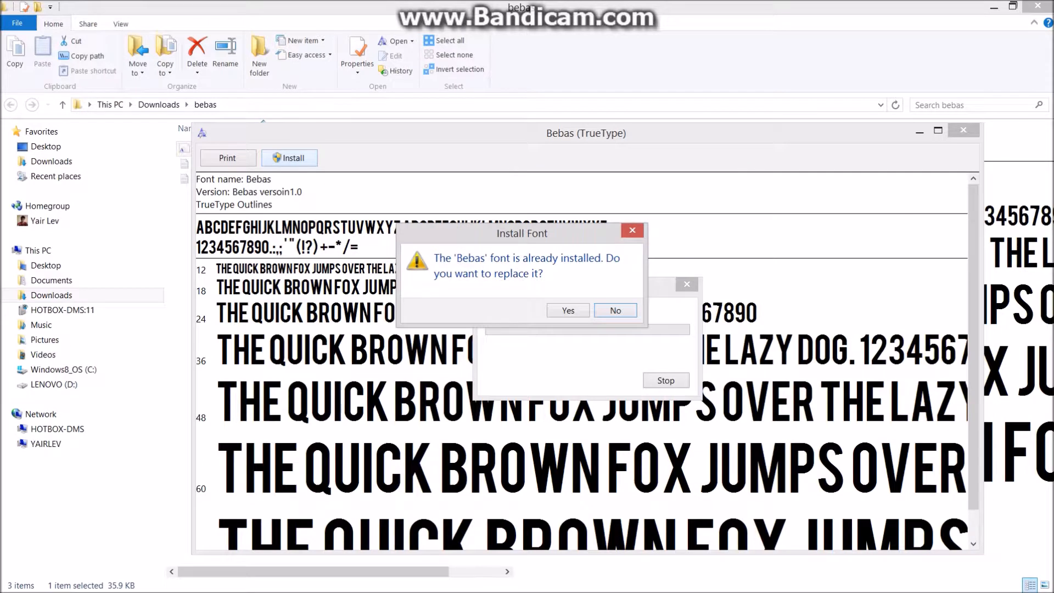
click(568, 311)
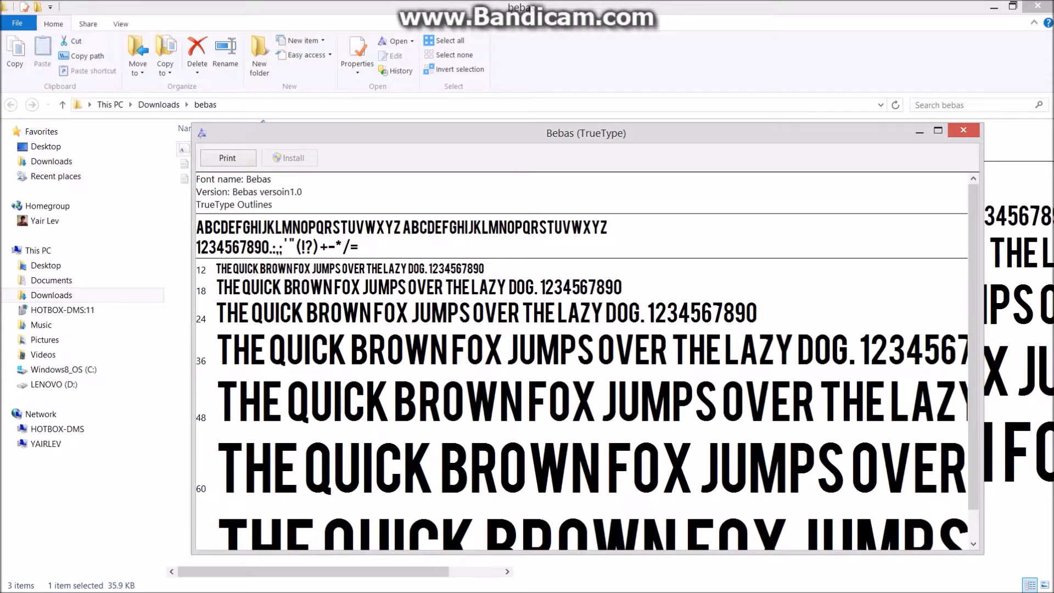
click(964, 130)
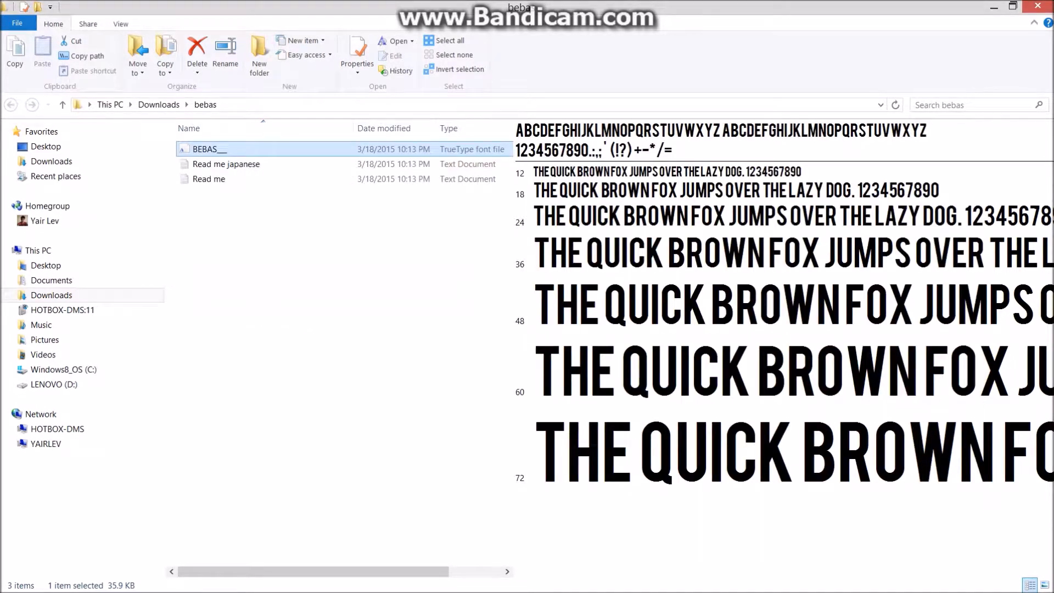
Back in Photoshop, start entering a new font name in the font field.
click(171, 580)
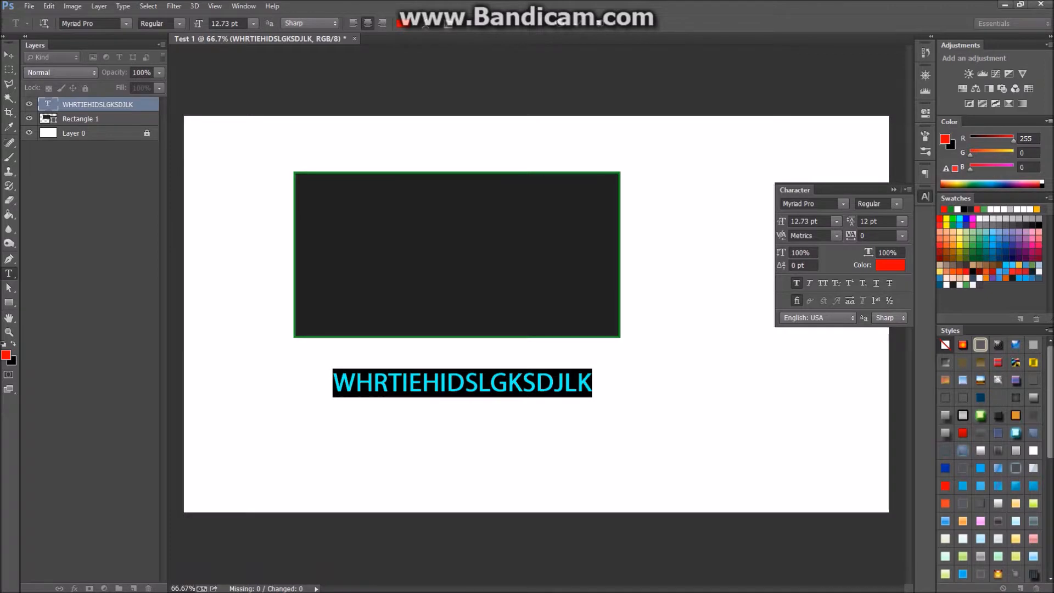
click(90, 24)
text(Eb)
key(BackSpace)
key(BackSpace)
Apply Bebas to the red text, nudge it slightly lower-left, and commit.
text(Bebas)
key(Return)
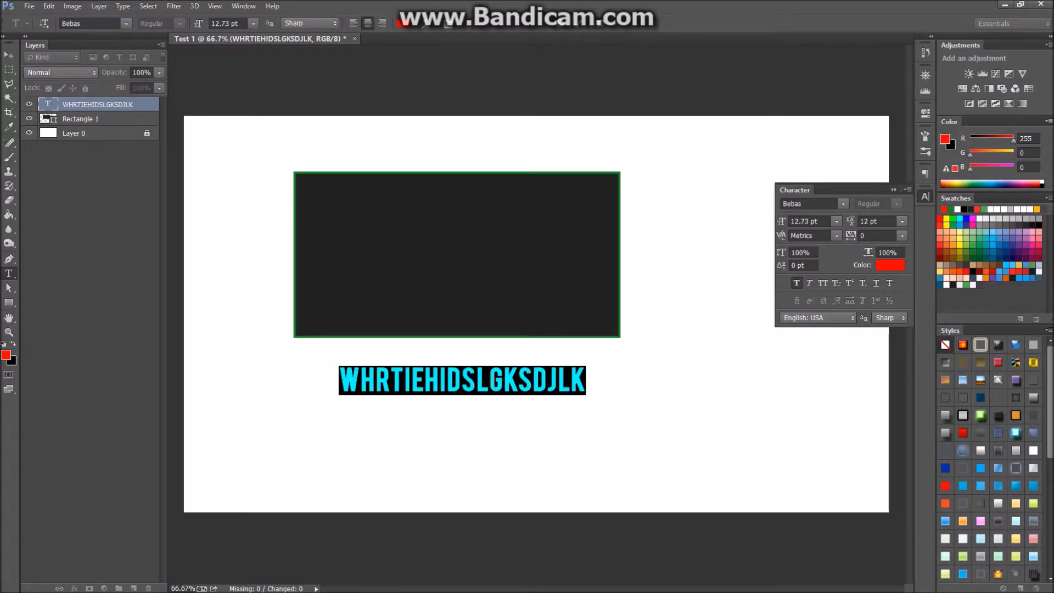
drag(462, 417, 460, 418)
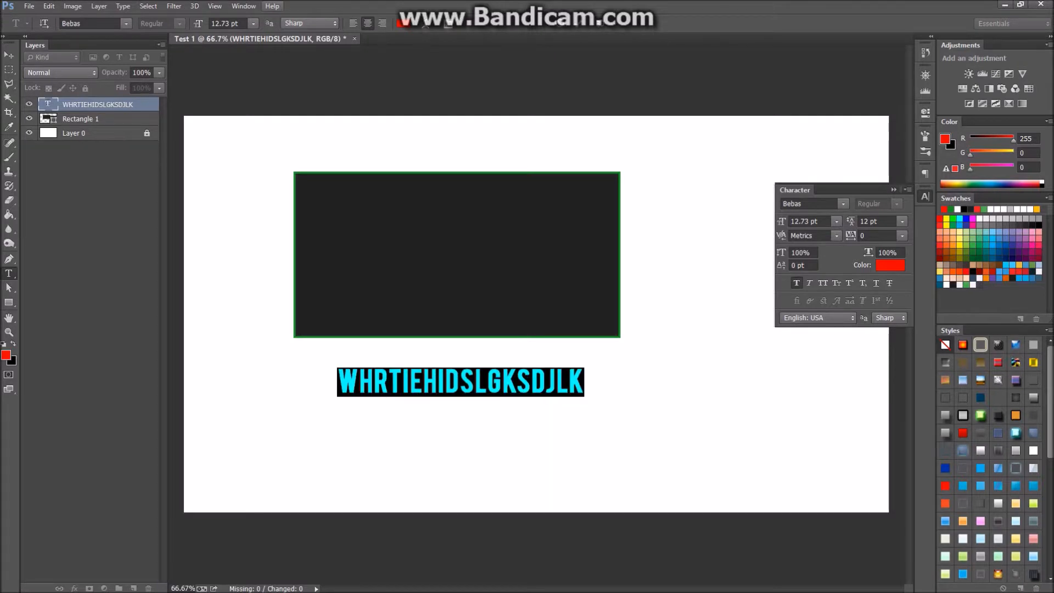
click(9, 55)
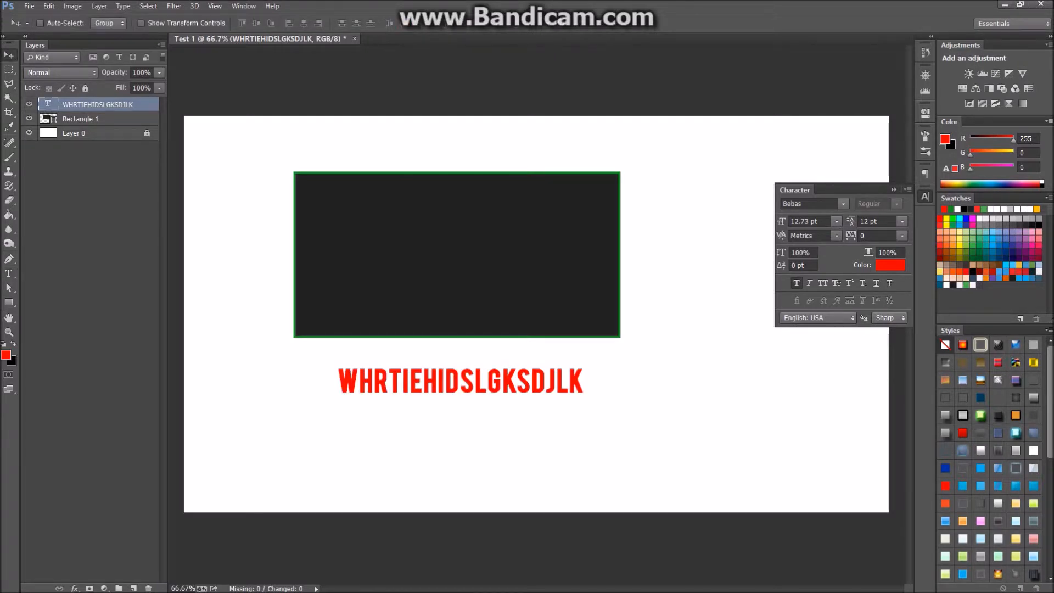
Select all the red text and confirm its anti-aliasing remains Sharp.
click(9, 273)
click(423, 382)
key(ctrl+a)
click(311, 23)
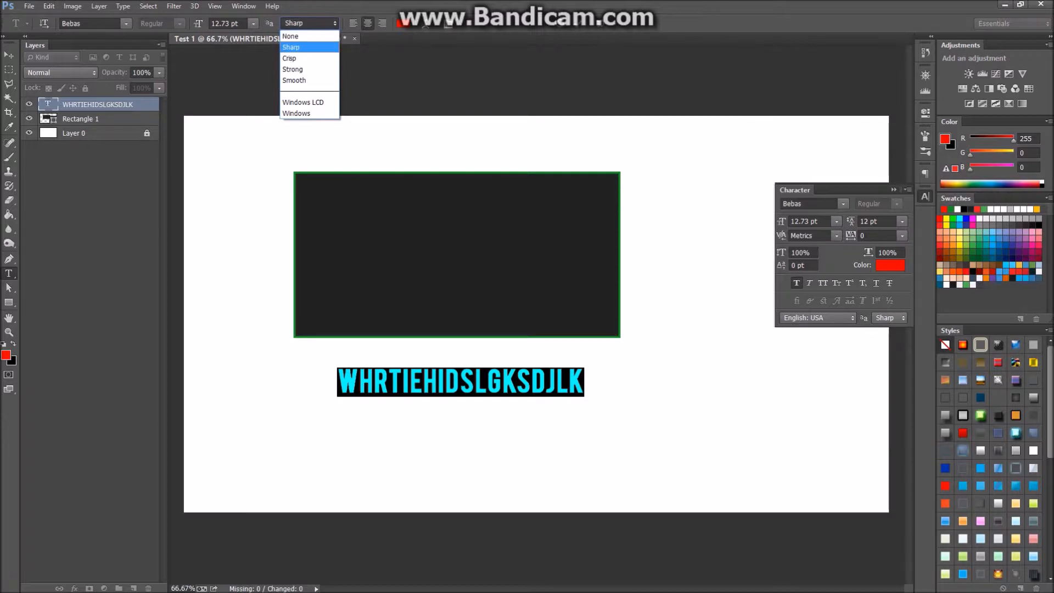
key(Return)
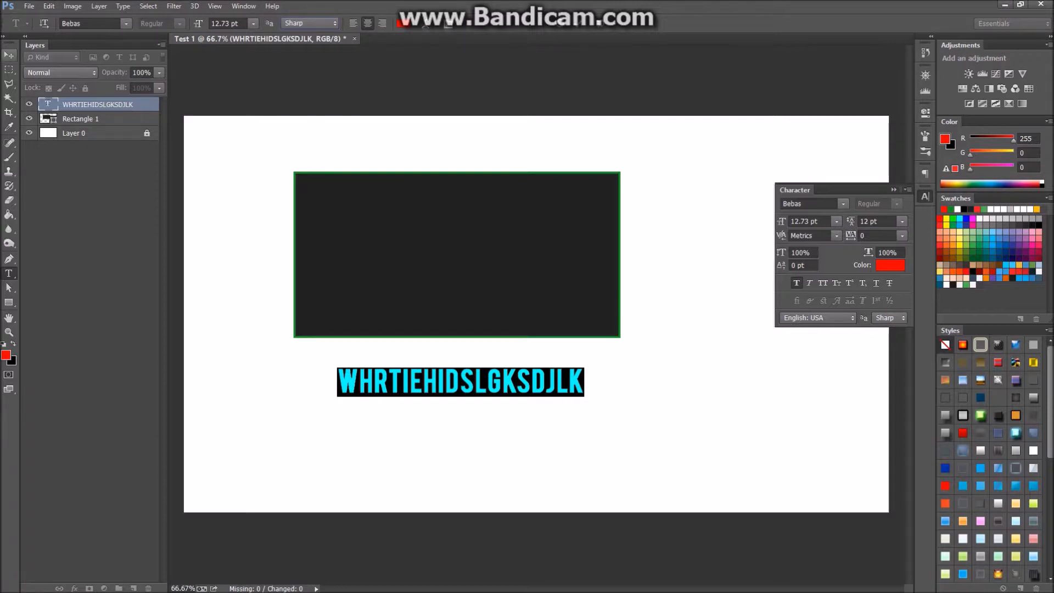
click(9, 55)
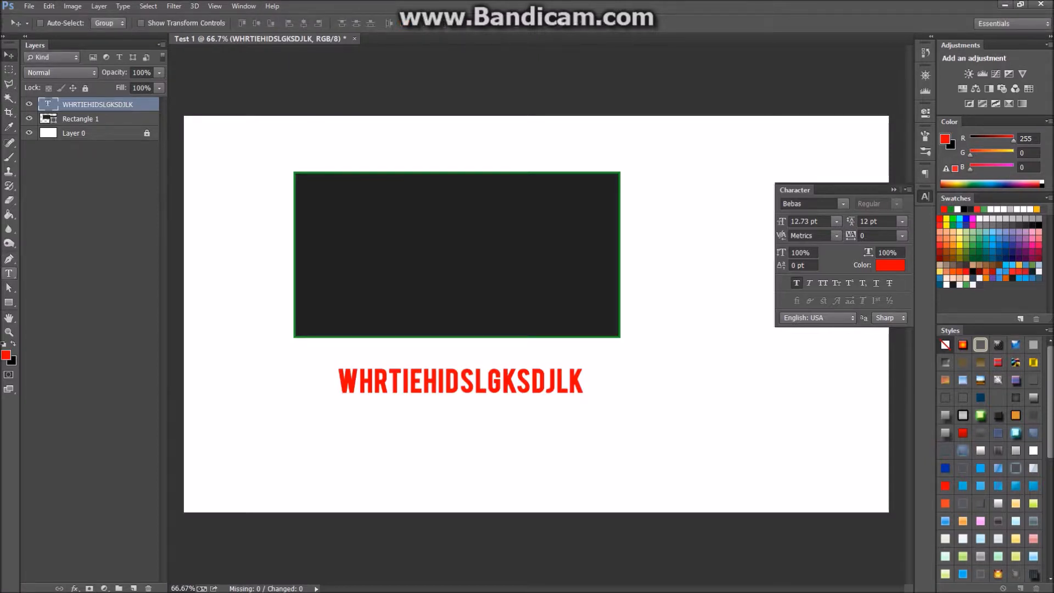
Reselect the red text and commit it again without changes.
key(t)
click(391, 382)
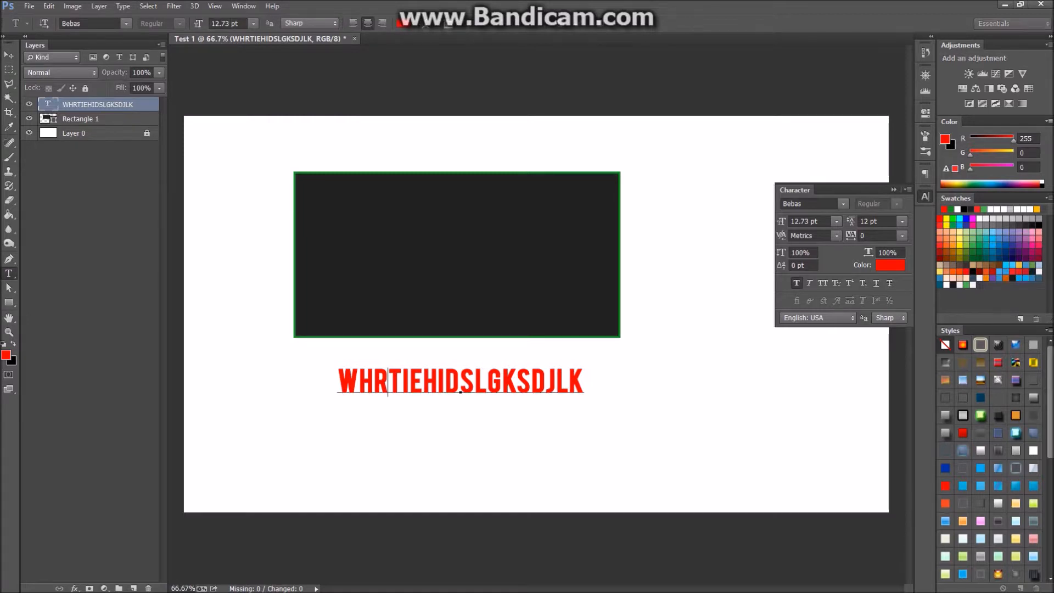
key(ctrl+a)
click(9, 54)
scroll(429, 381, up, 7)
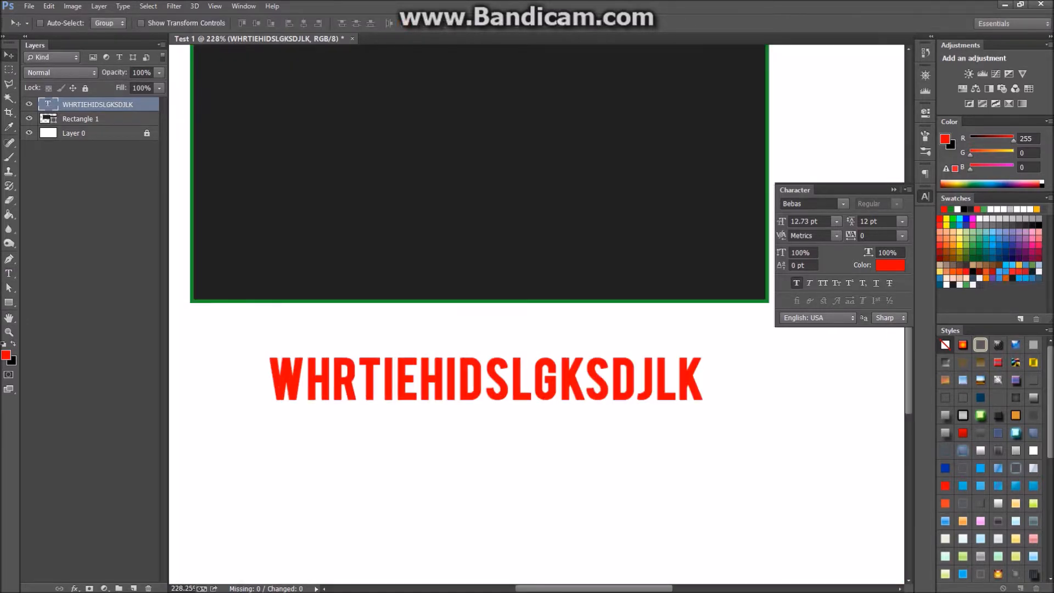
scroll(432, 351, down, 3)
scroll(423, 397, down, 4)
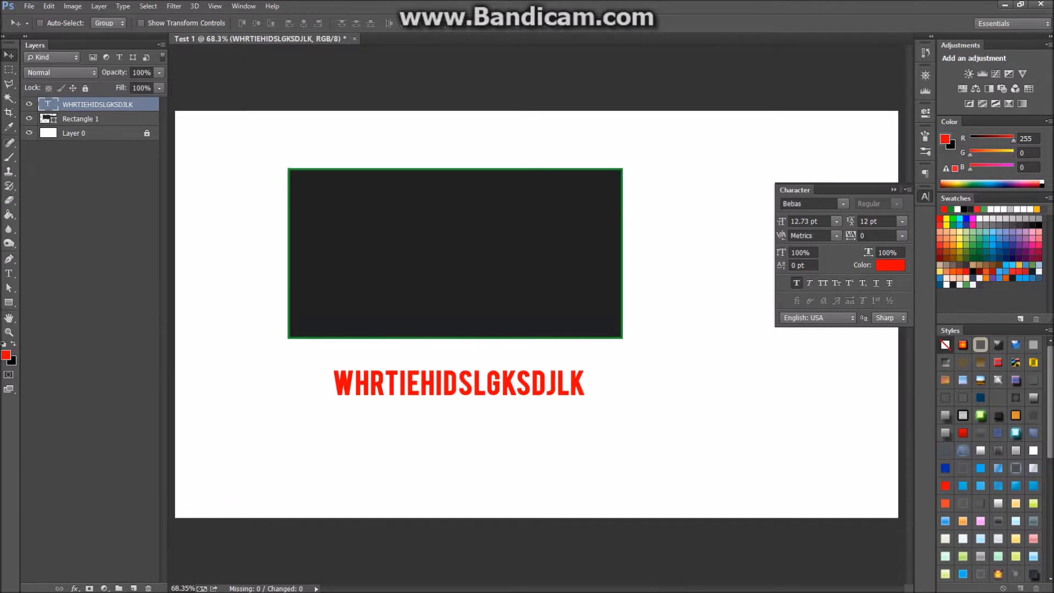
click(9, 273)
Set the red text's anti-aliasing to Crisp and commit.
click(407, 384)
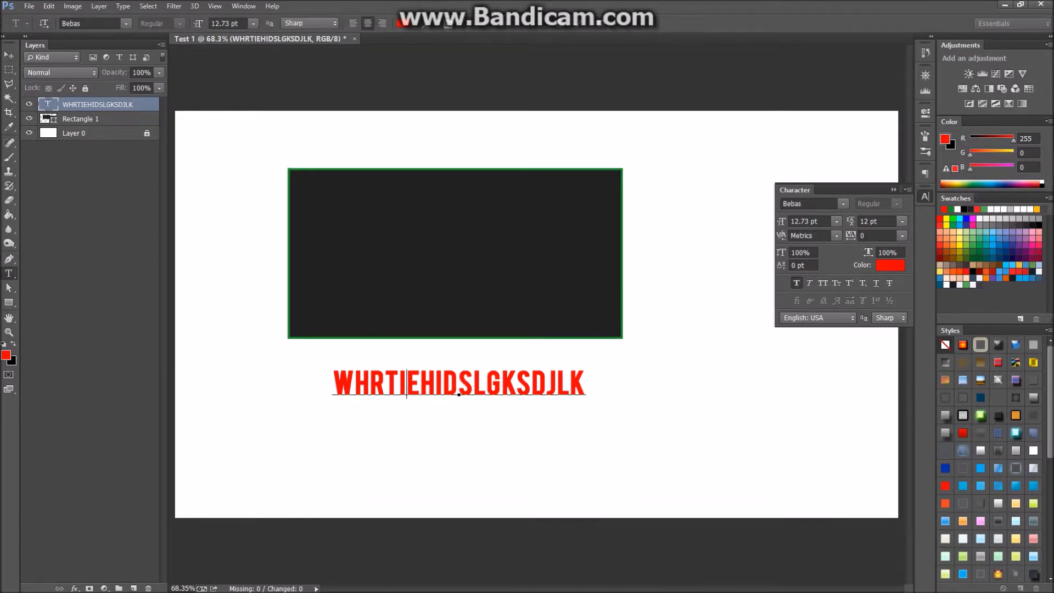
key(ctrl+a)
click(310, 24)
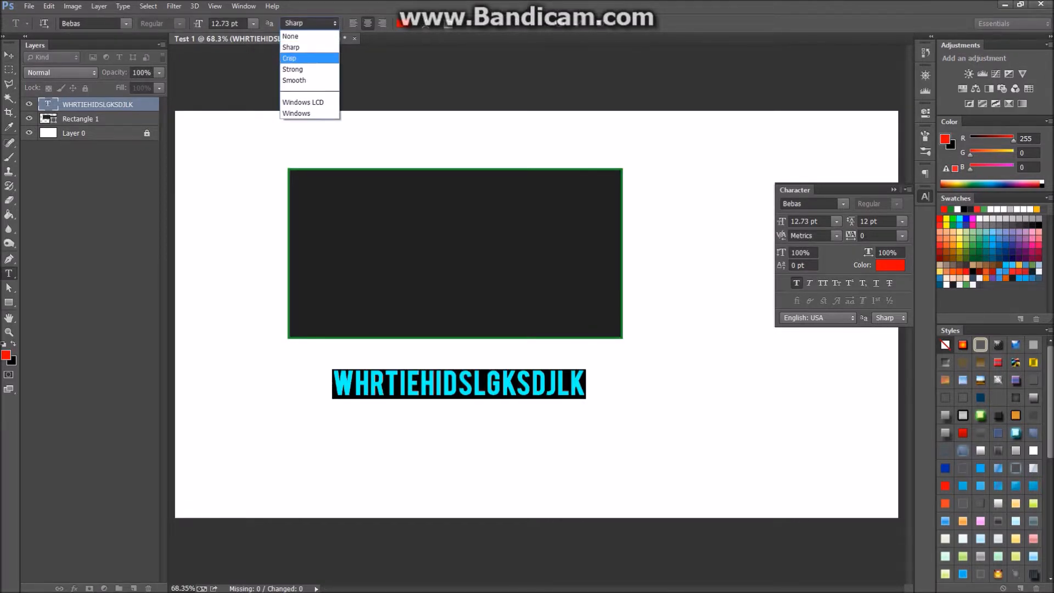
click(290, 58)
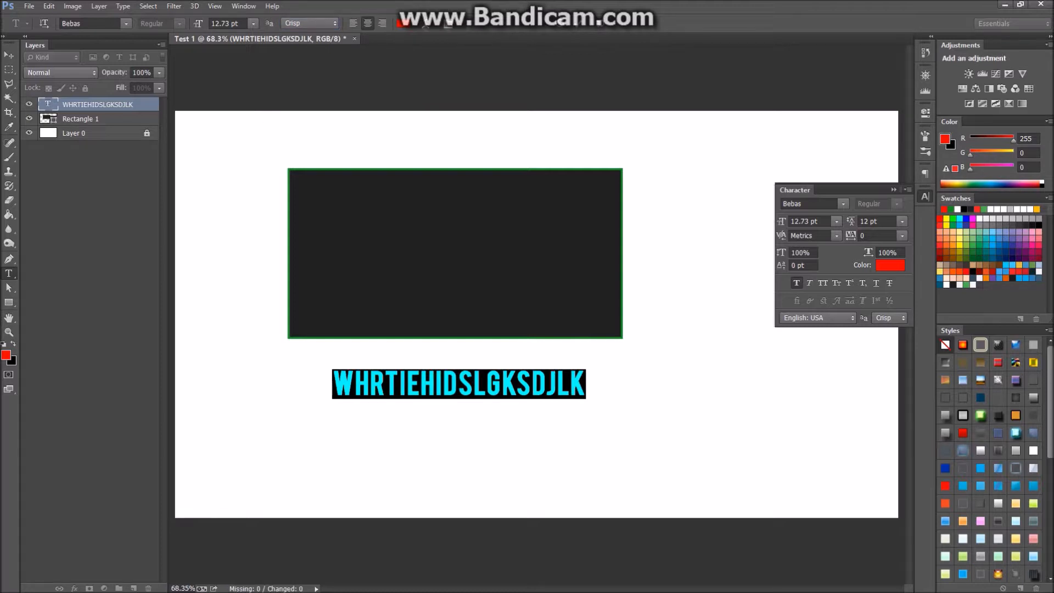
key(ctrl+Return)
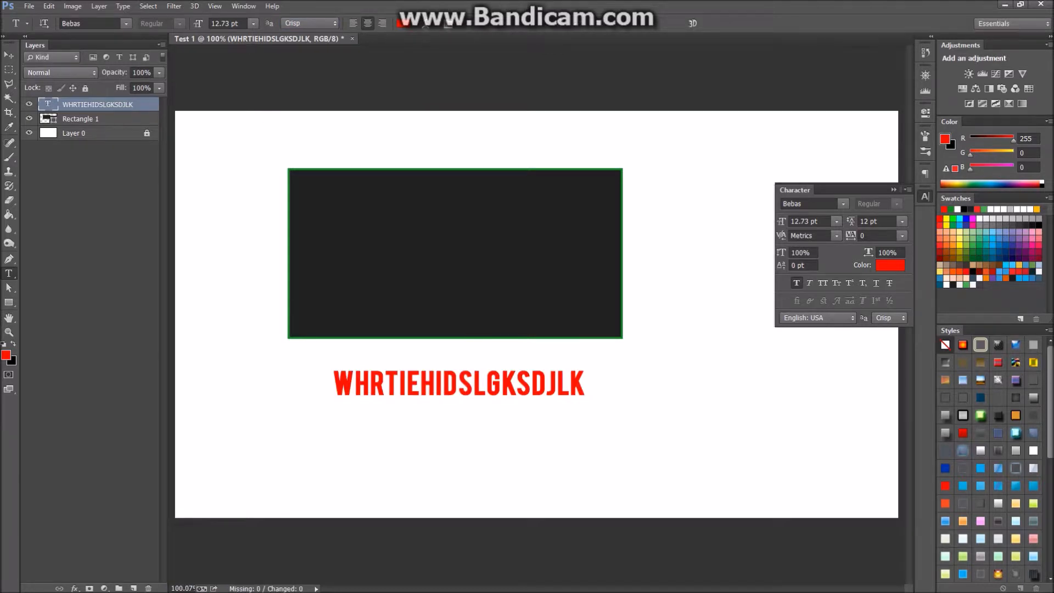
Try Strong, then None anti-aliasing on the red text and commit.
scroll(343, 381, up, 5)
scroll(536, 313, down, 5)
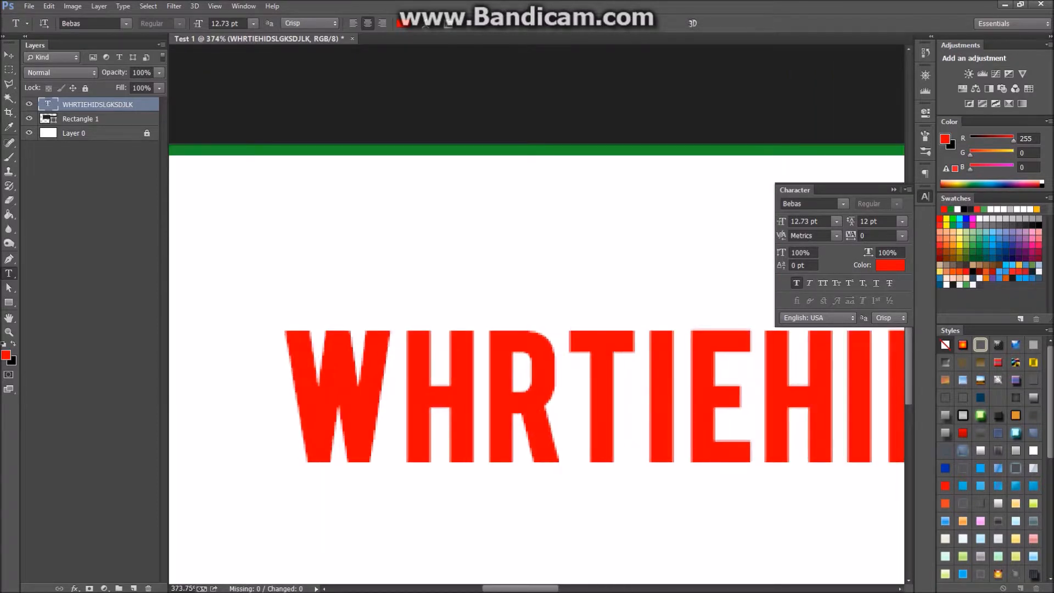
scroll(536, 313, down, 1)
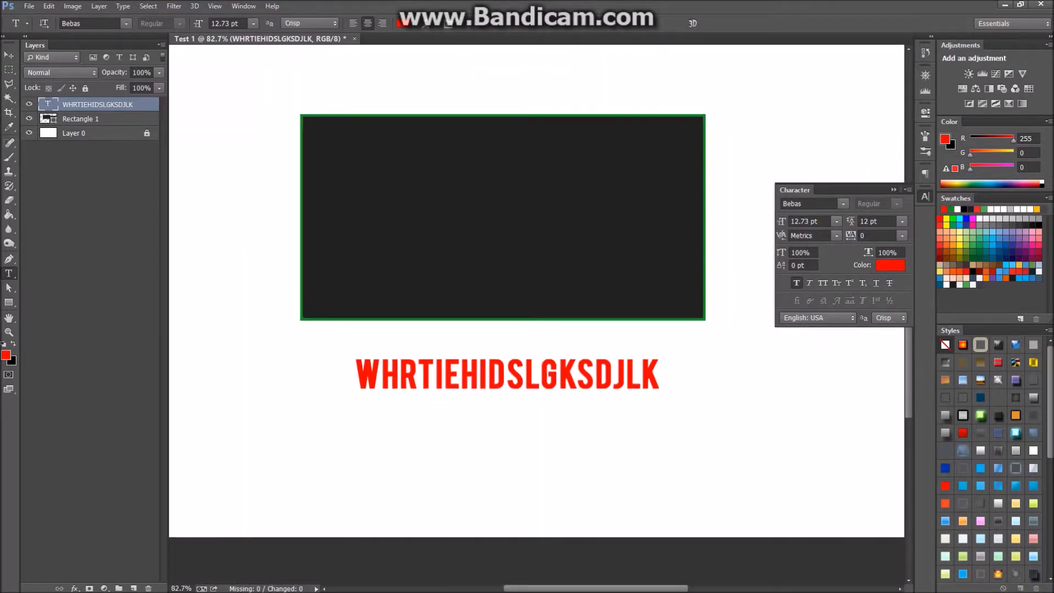
double_click(48, 104)
click(310, 23)
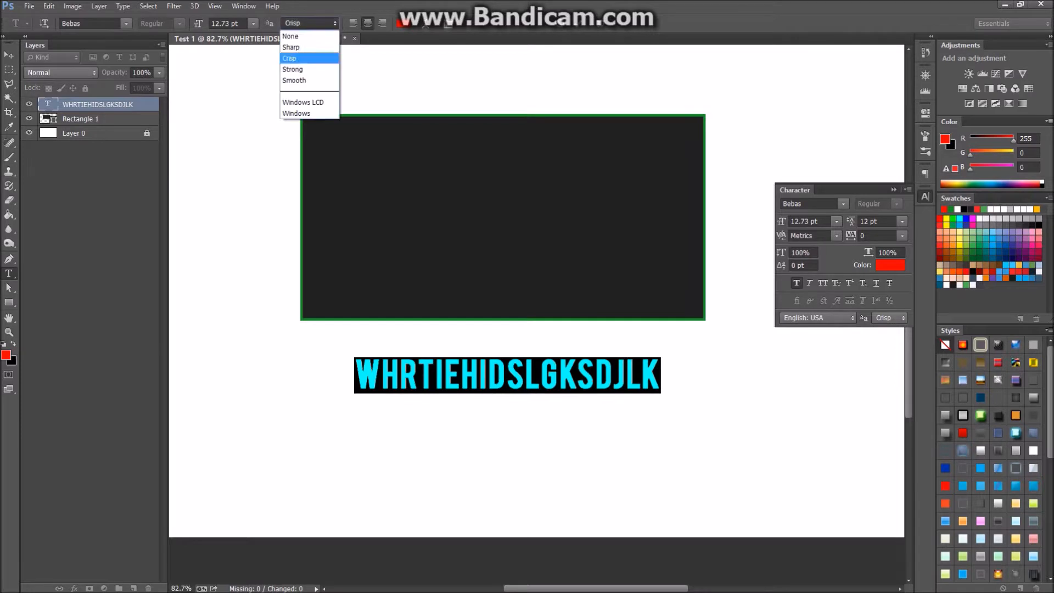
click(293, 69)
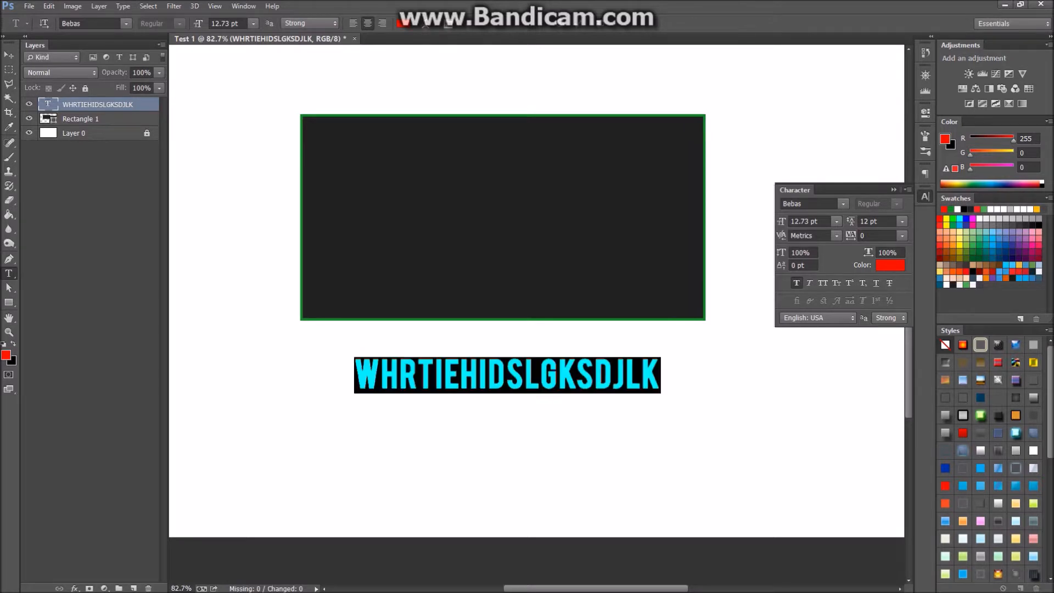
click(310, 23)
click(307, 36)
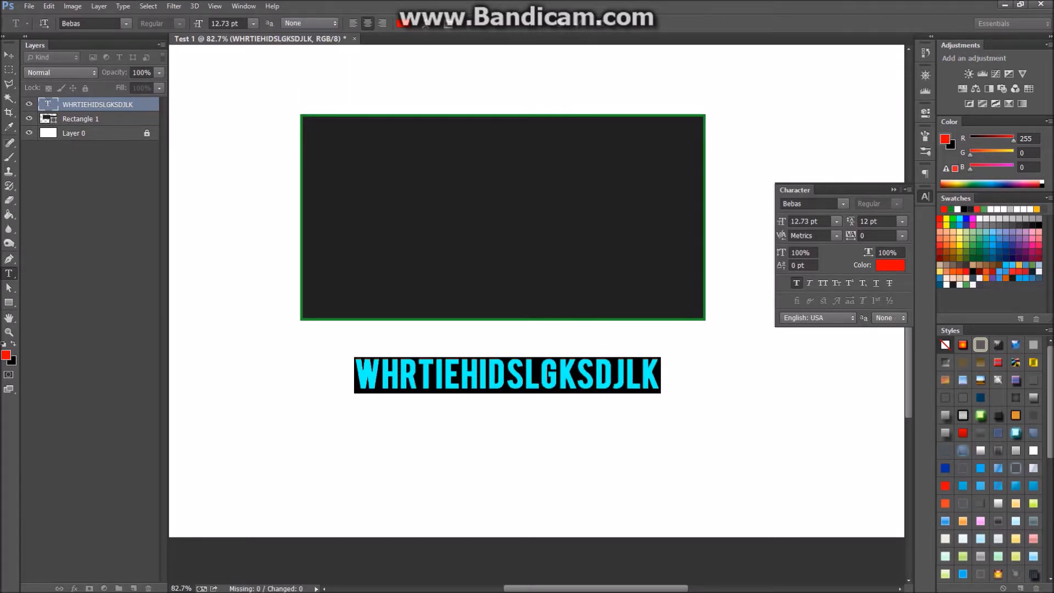
key(ctrl+Return)
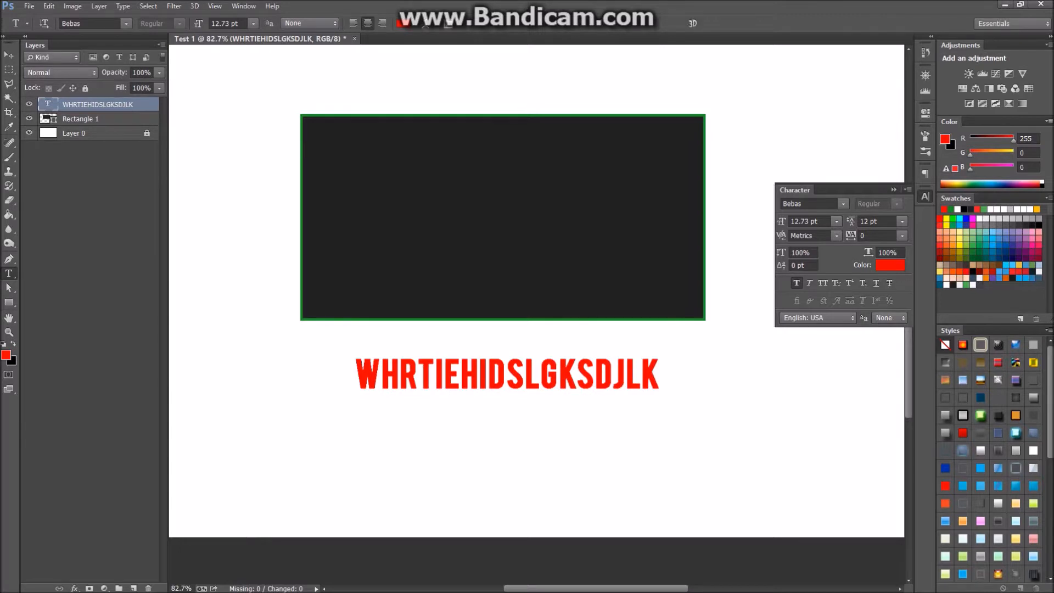
Set anti-aliasing back to Sharp and shift the text slightly left and lower.
double_click(446, 376)
click(310, 23)
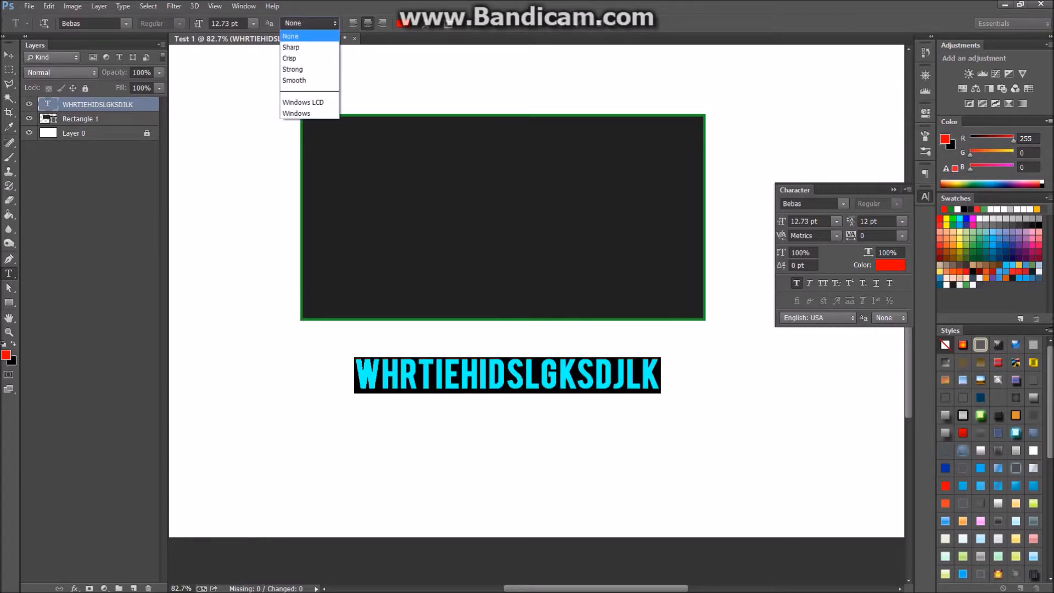
click(307, 45)
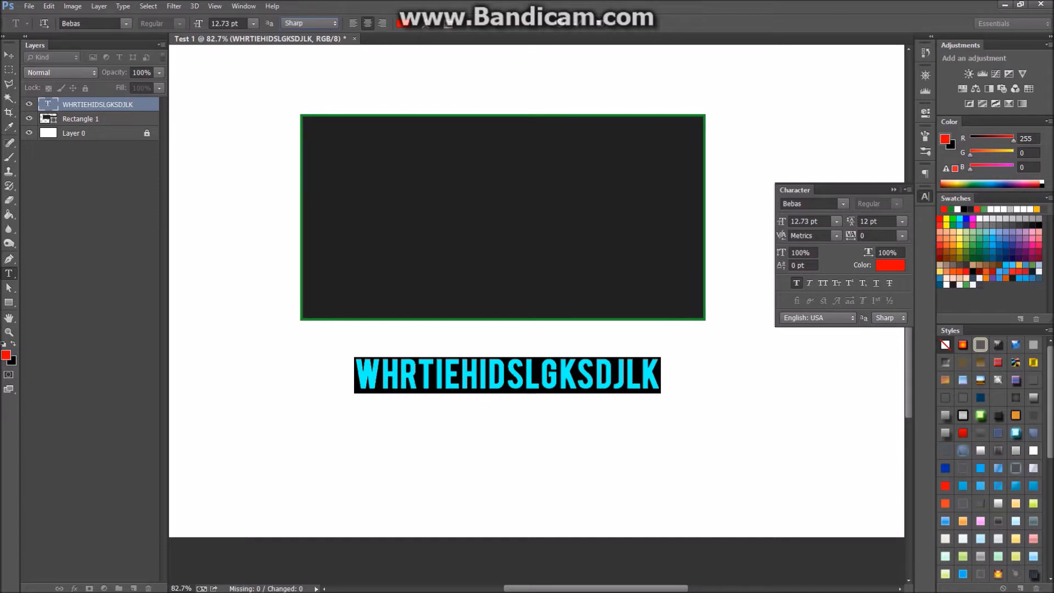
click(8, 55)
mouse_move(422, 306)
mouse_down()
mouse_move(379, 344)
mouse_move(411, 312)
mouse_up()
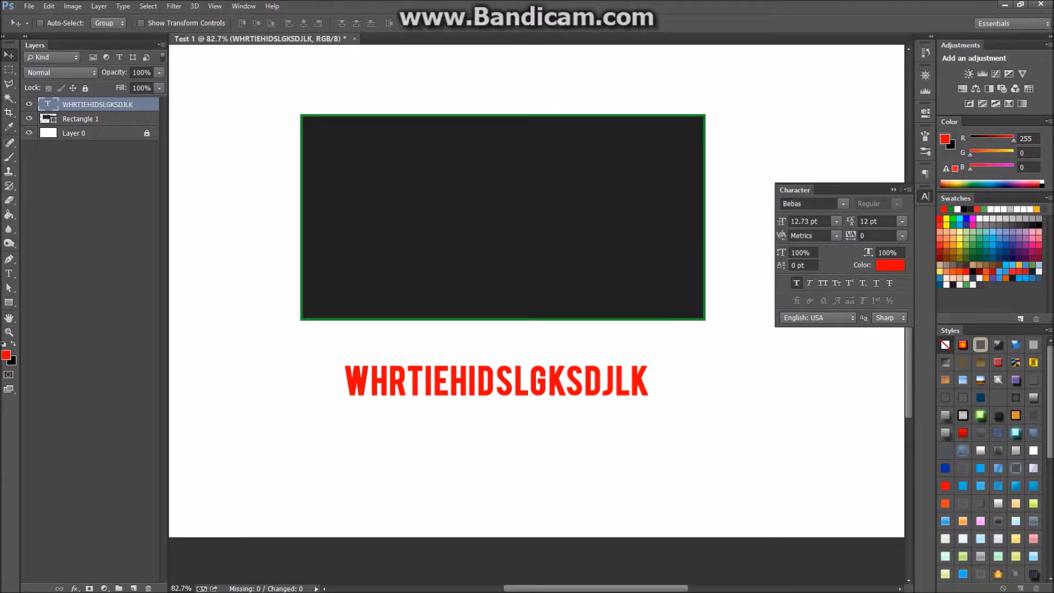
Test the align buttons on the red text, then drag it inside the rectangle's bottom edge, right of centre.
key(ctrl+a)
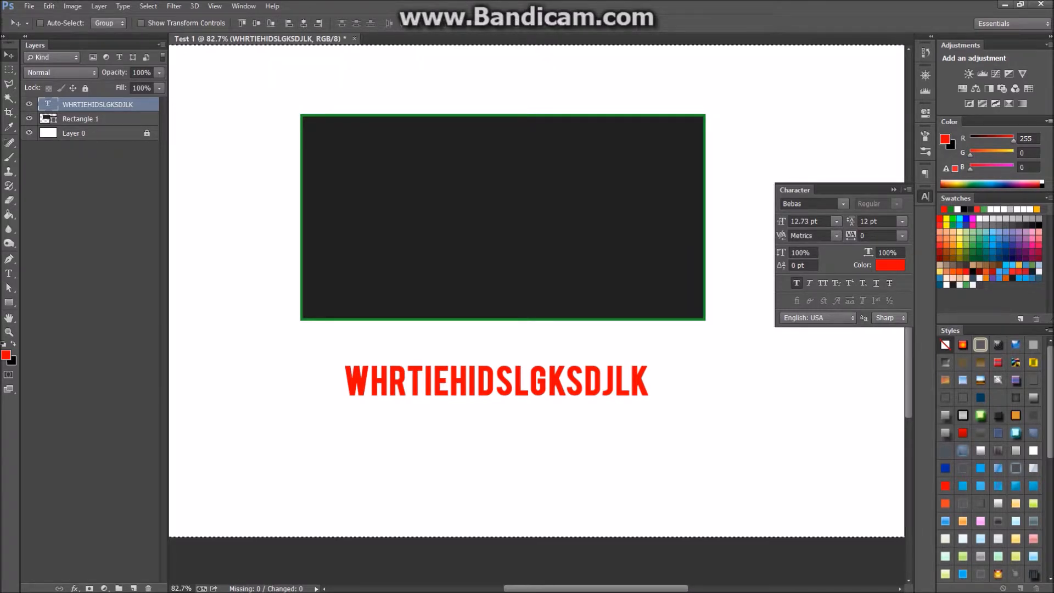
key(ctrl+0)
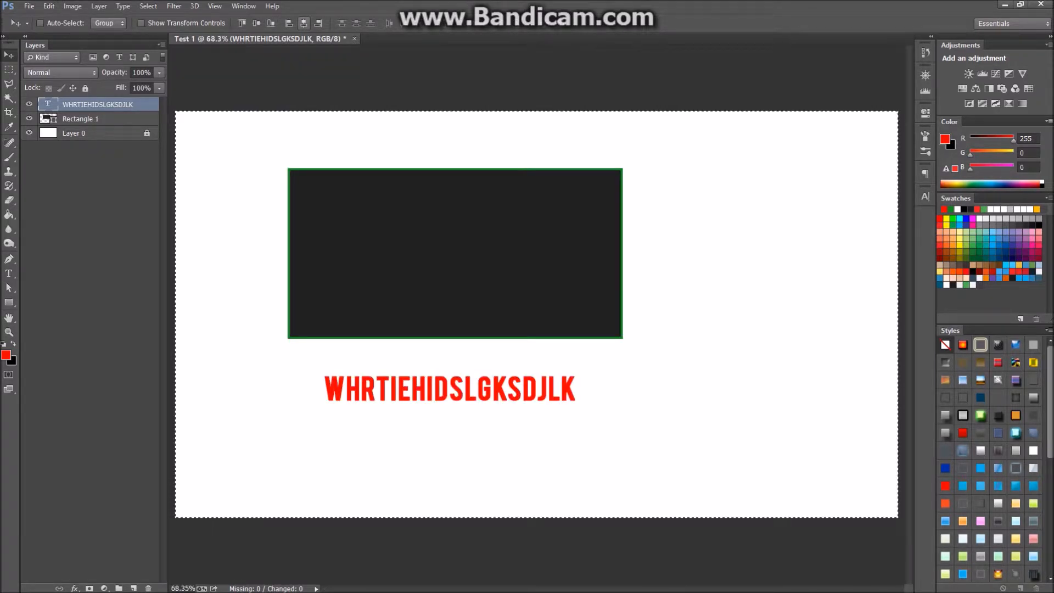
click(256, 23)
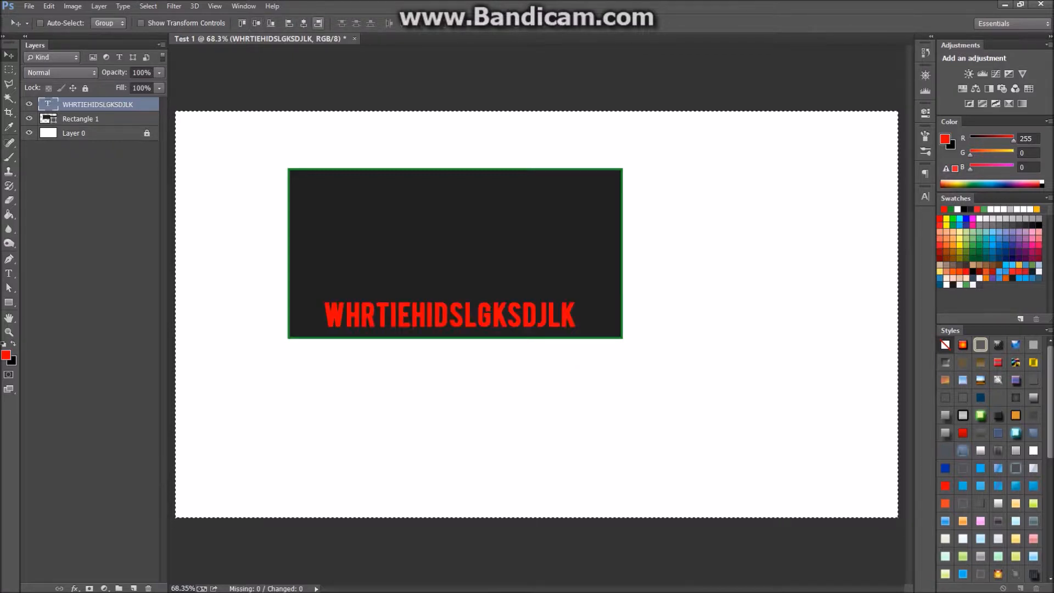
click(304, 23)
click(318, 24)
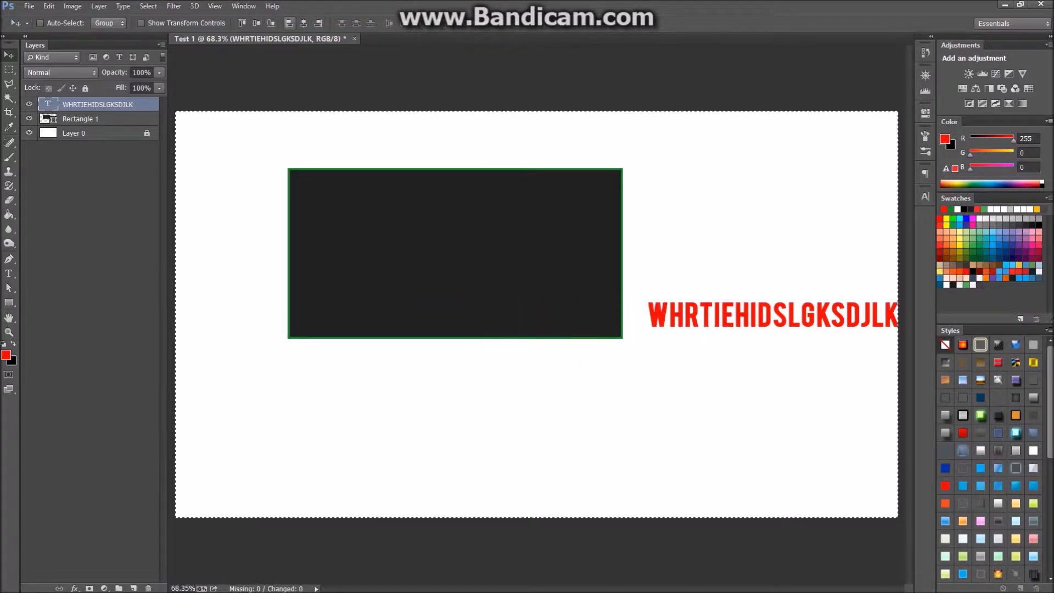
click(289, 23)
click(242, 23)
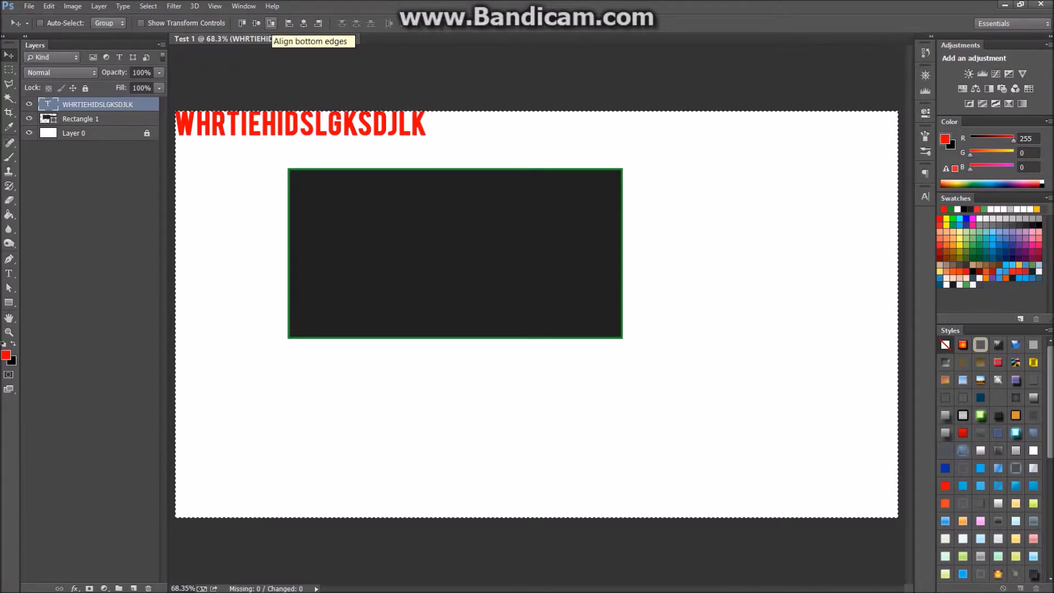
click(272, 24)
drag(413, 316, 542, 204)
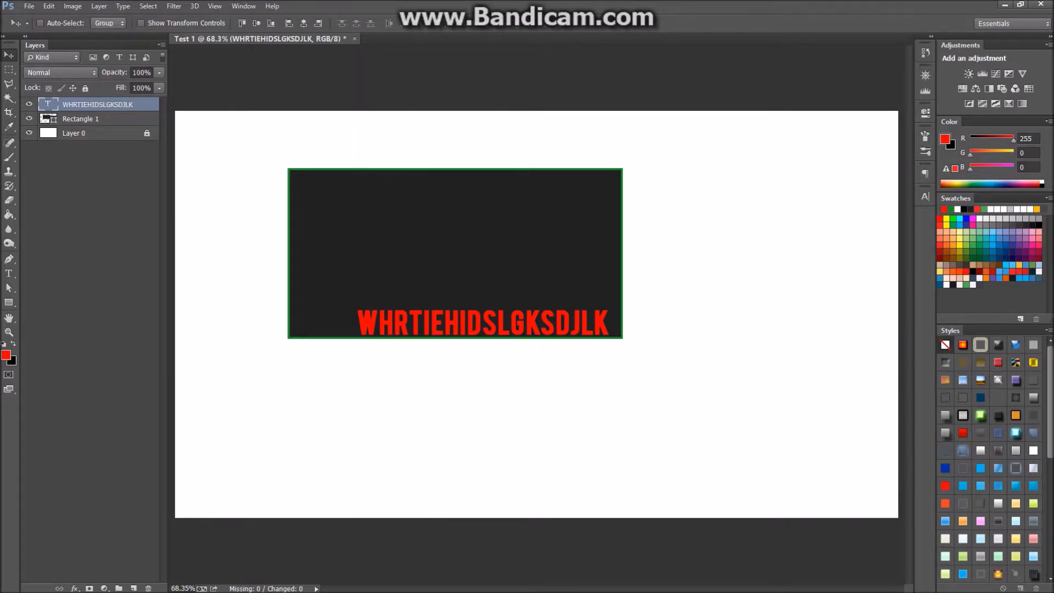
click(9, 273)
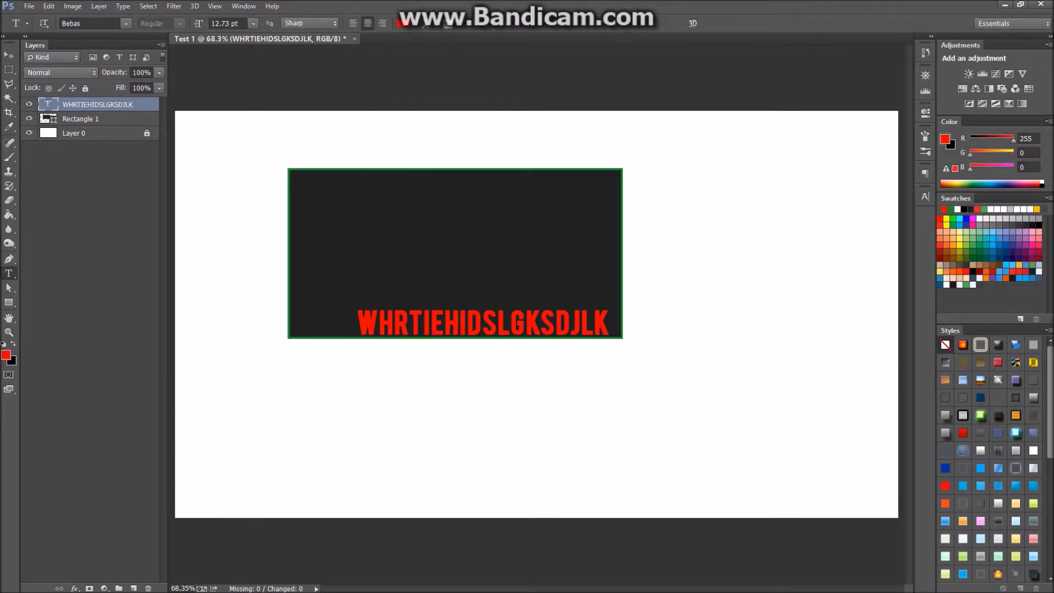
drag(248, 136, 611, 275)
drag(428, 207, 535, 225)
text(JDHLJKDSHFKJLDSHFKLSDJHFJKLSHF)
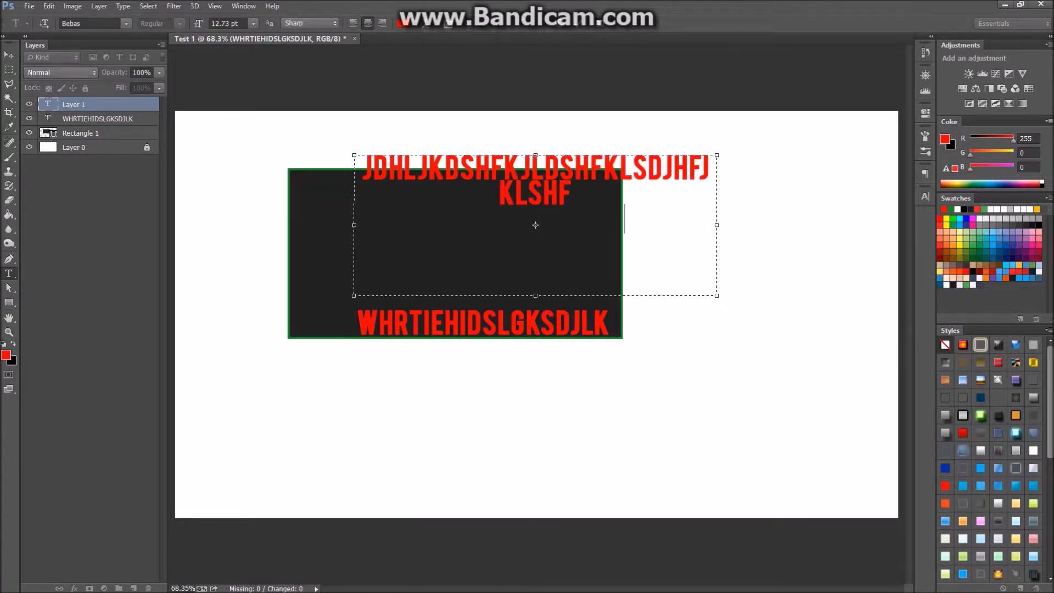
text(JKLDSFDS FDSKLLFDSLKFJSDKLFJLDSKFJKLSDFJLKDSJFLKDSGJLKCXBJLX)
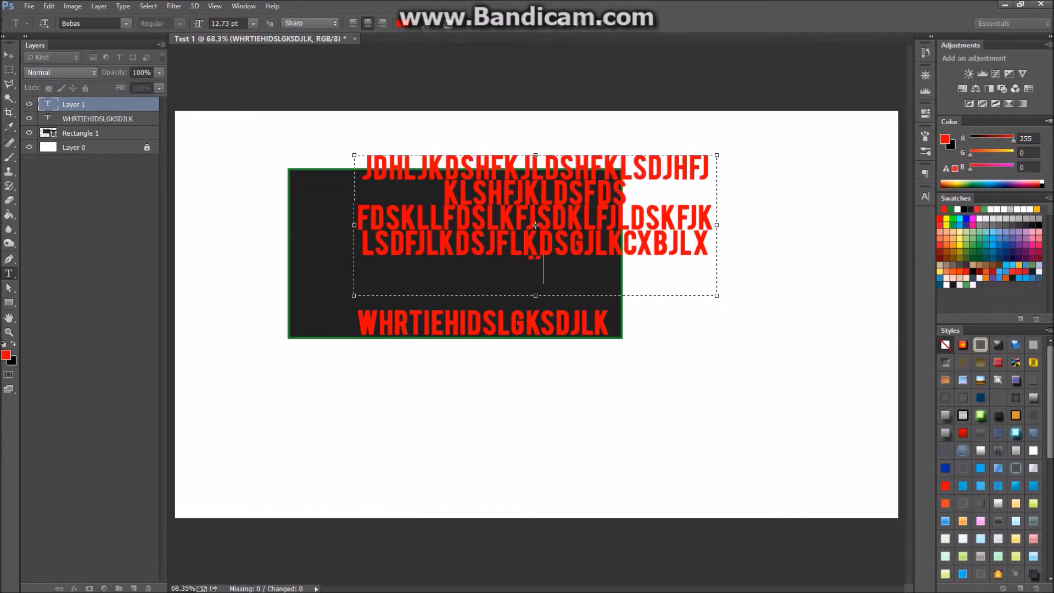
text(KHBKDJFLGHLDKFHGLHDFJGHDF)
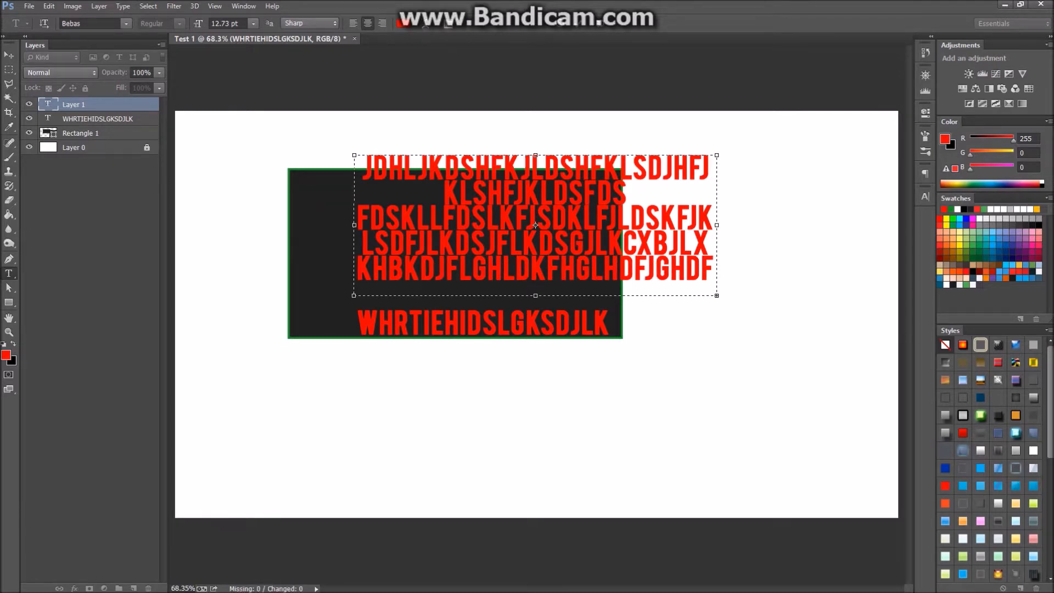
drag(717, 296, 833, 375)
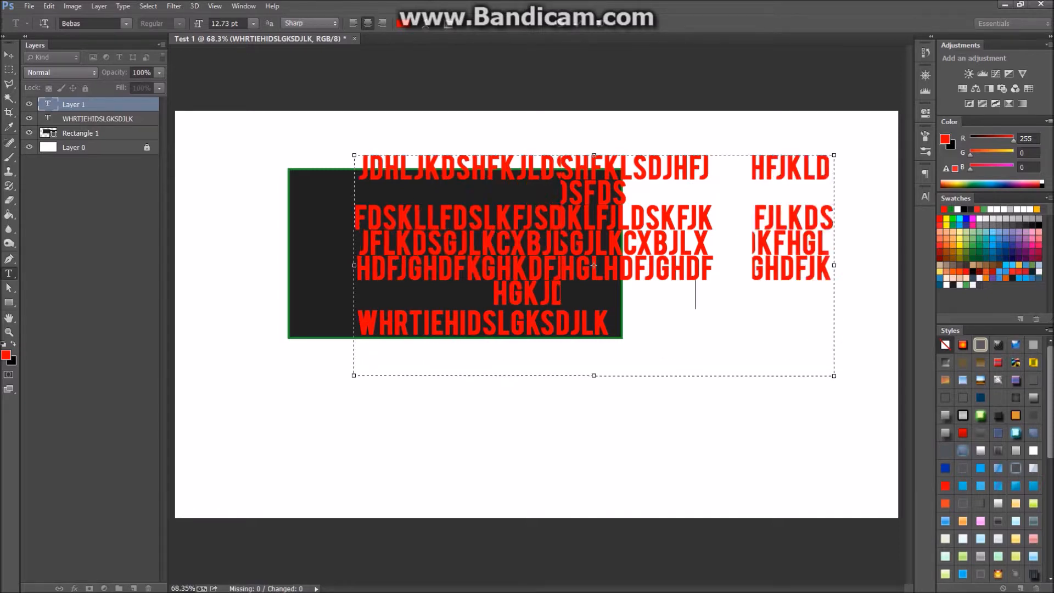
key(ctrl+Return)
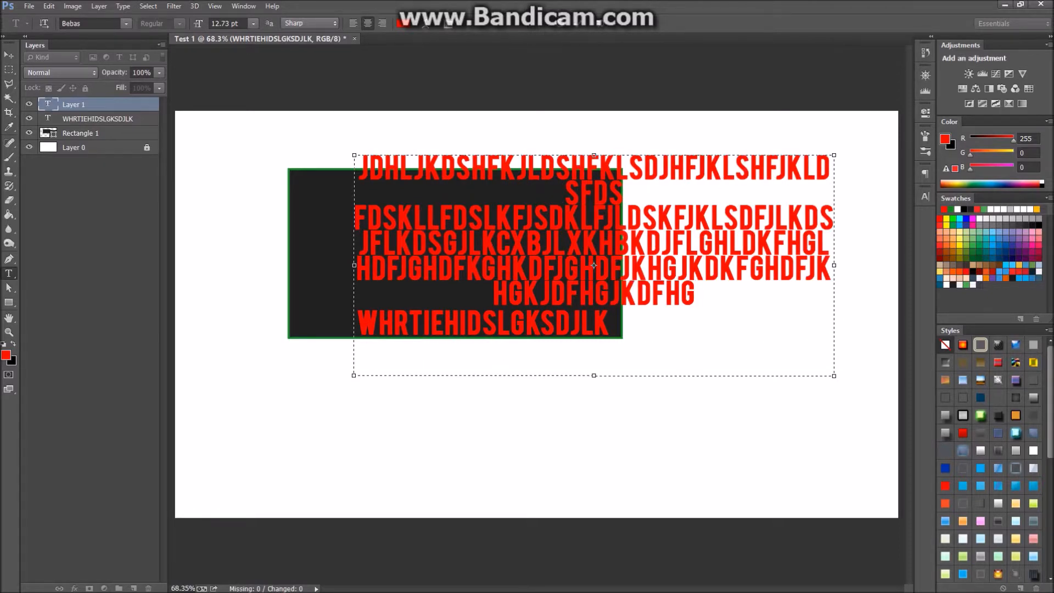
key(Delete)
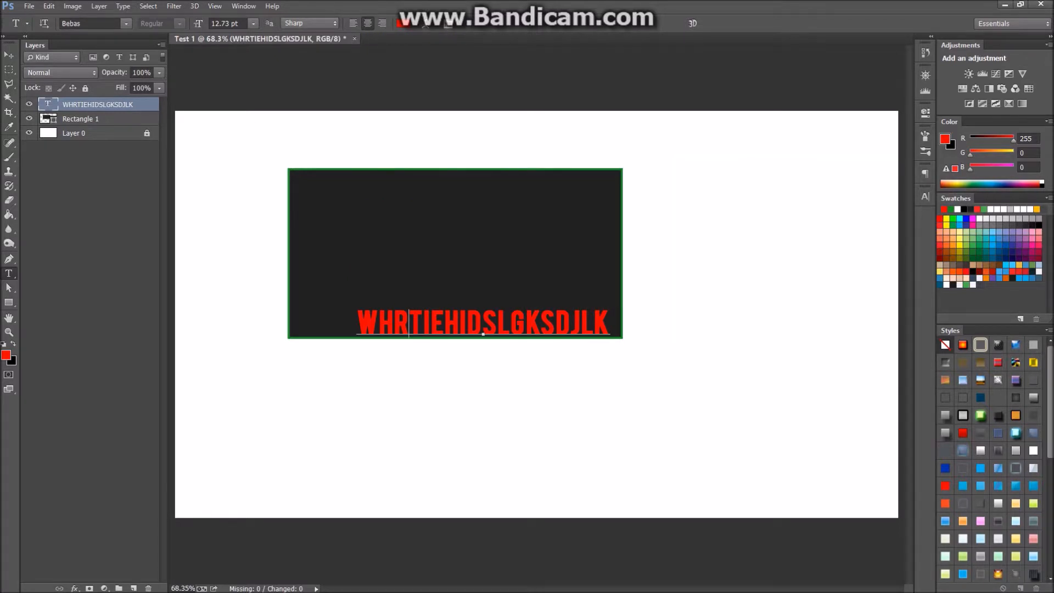
Replace the line with three typed lines of placeholder capitals and commit.
double_click(487, 331)
click(568, 322)
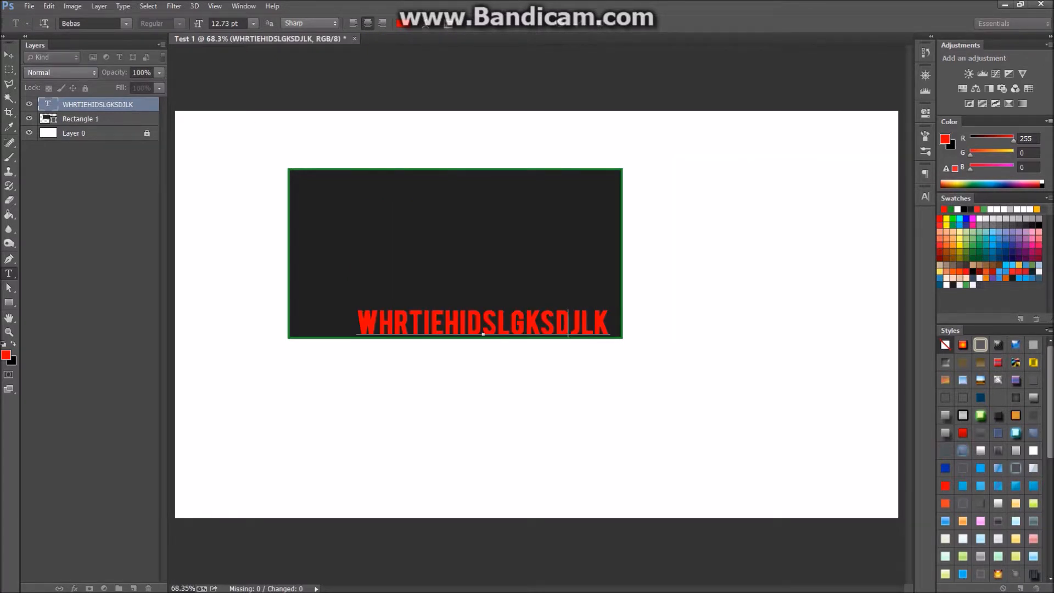
text(LI;DSKFKLDSJFLKDSJFLDSKFJIK)
key(Return)
text(SDKLFJDSKLJFLKSA)
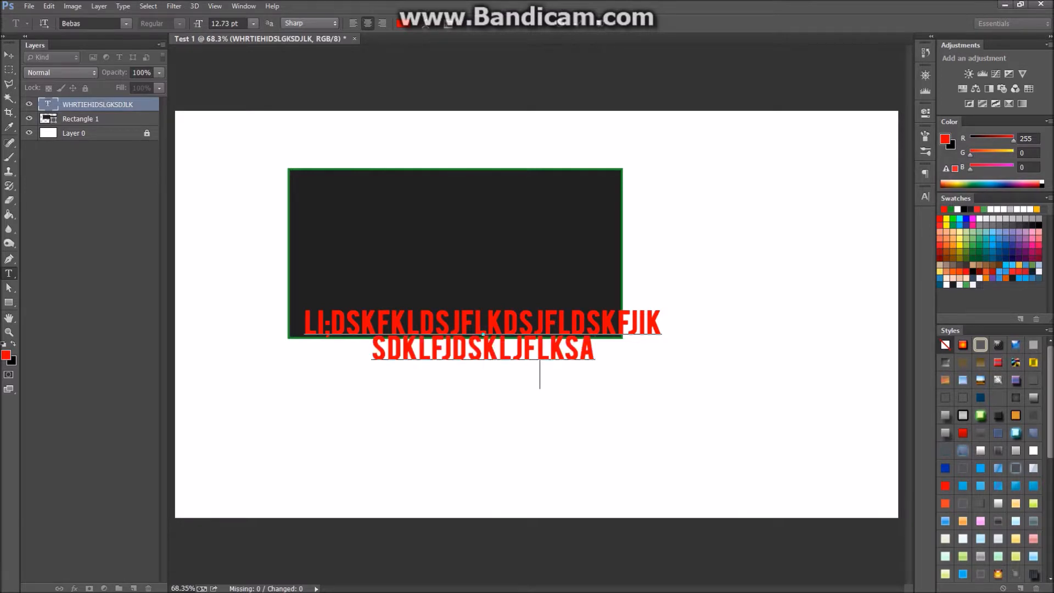
text(sad)
key(Return)
text(gkfdfghjfdhkgjlkdsghsdlgf)
key(ctrl+Return)
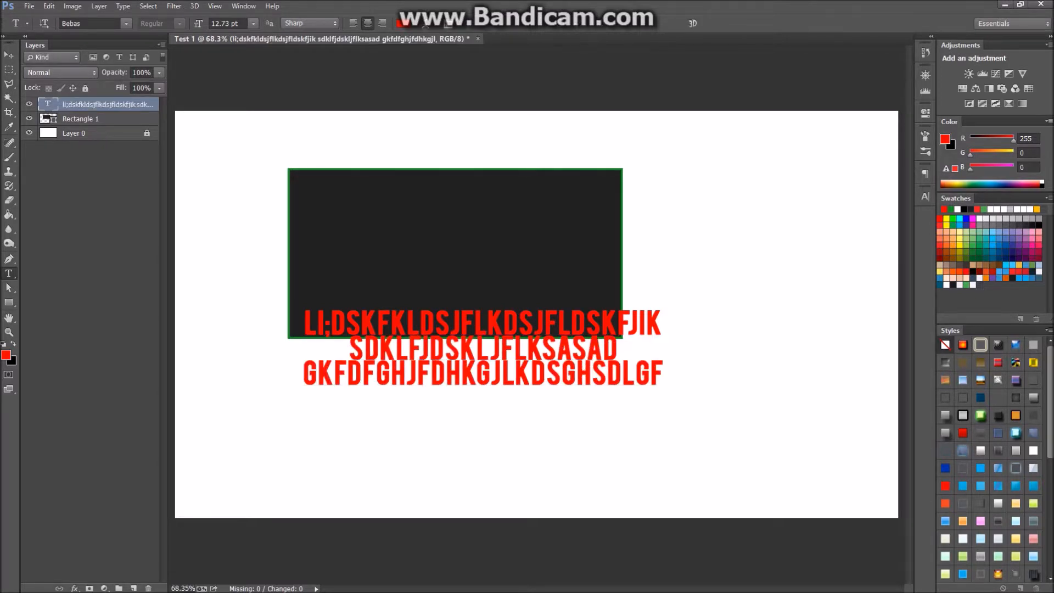
Select all three text lines and open the Character panel.
drag(305, 324, 663, 376)
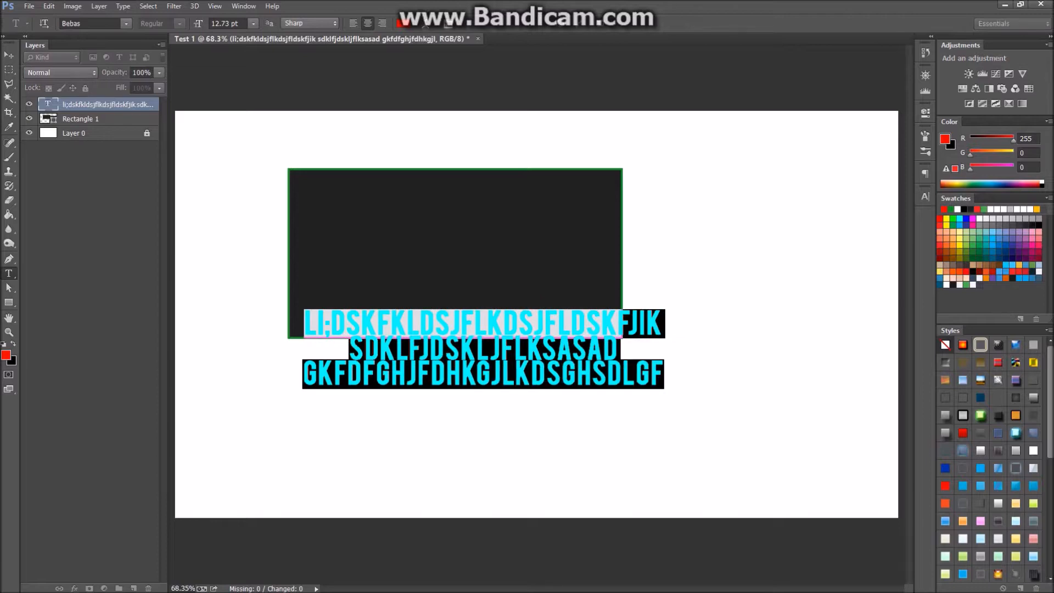
scroll(612, 332, up, 12)
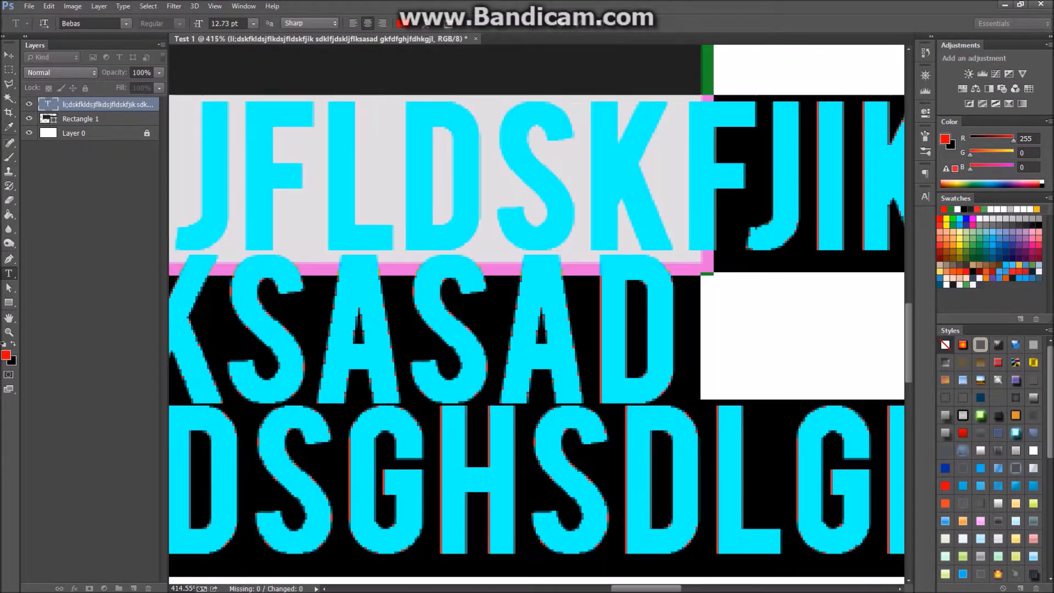
scroll(612, 332, up, 1)
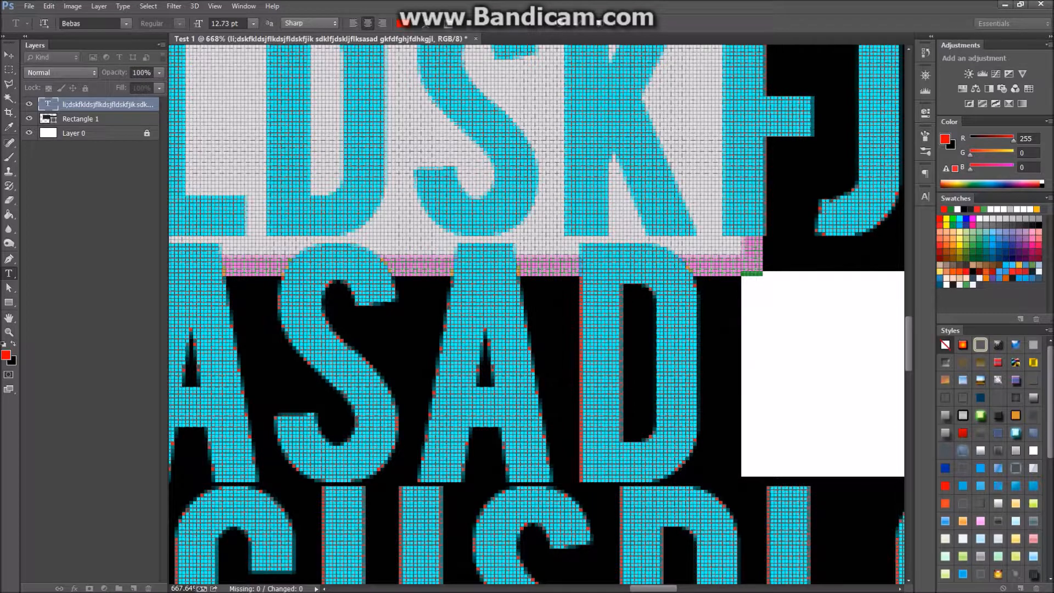
scroll(612, 332, down, 10)
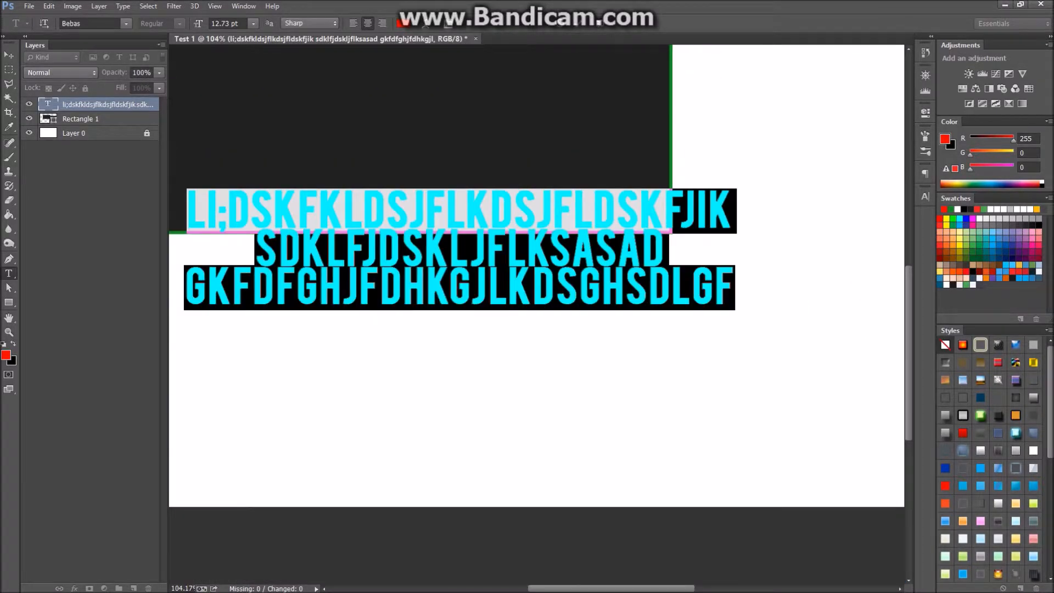
click(926, 196)
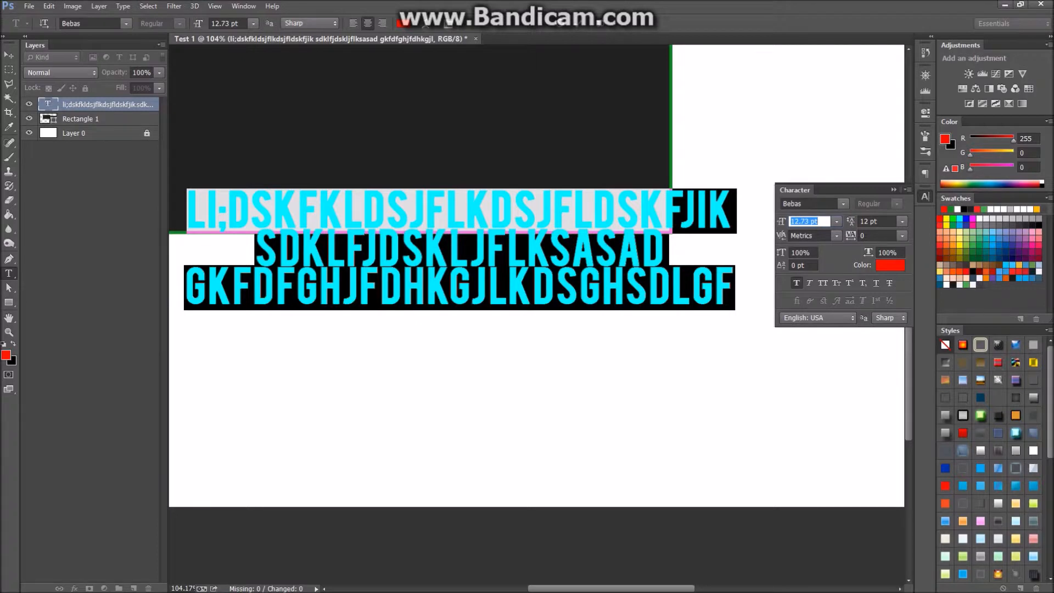
Set the text leading to 20 pt and commit the edit.
click(877, 221)
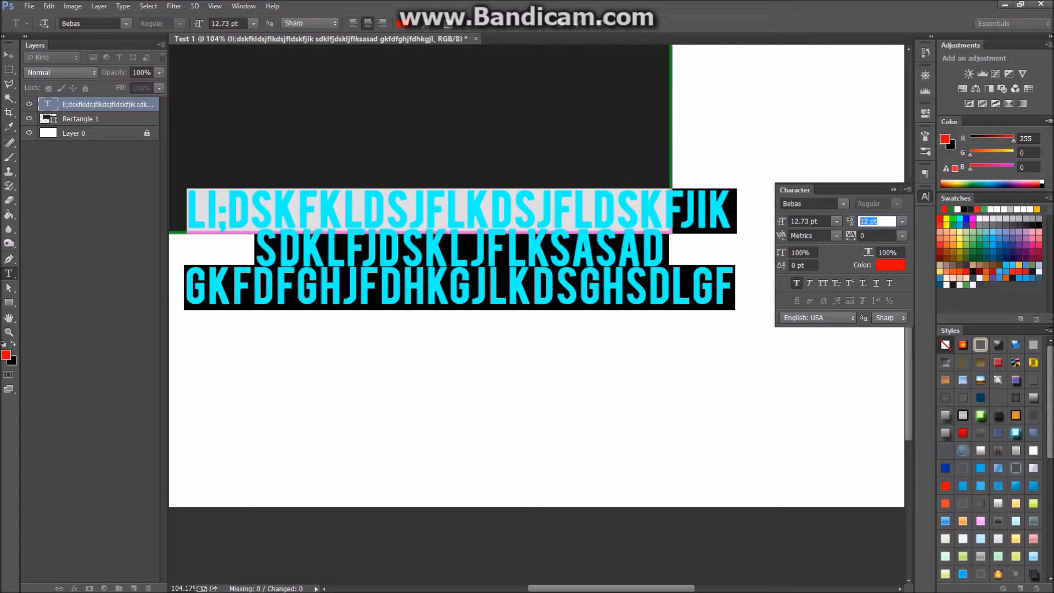
text(20)
key(Return)
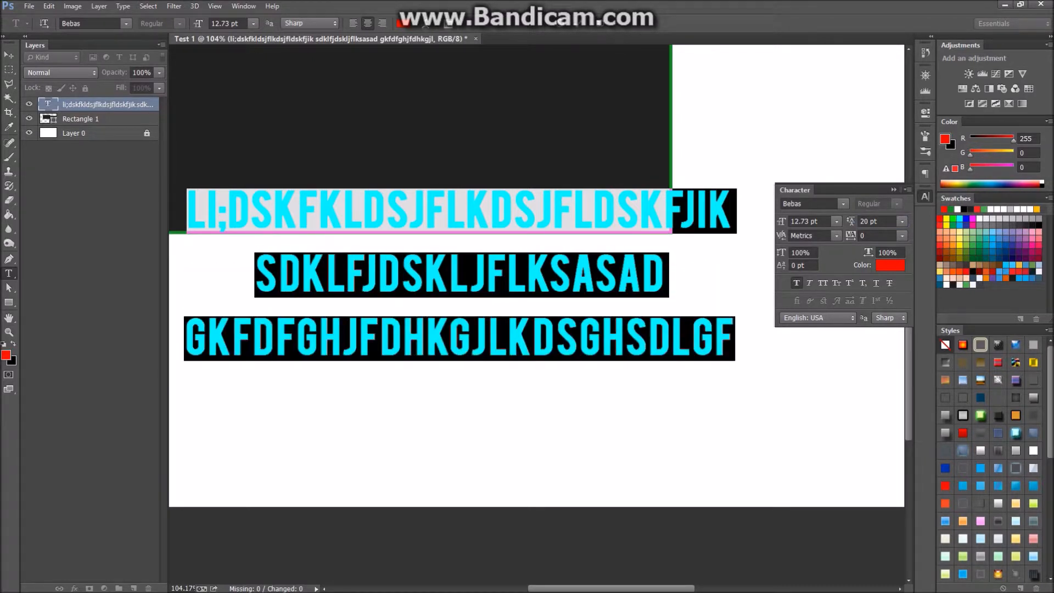
key(ctrl+Return)
Collapse the Character panel and zoom out, ready to erase.
key(v)
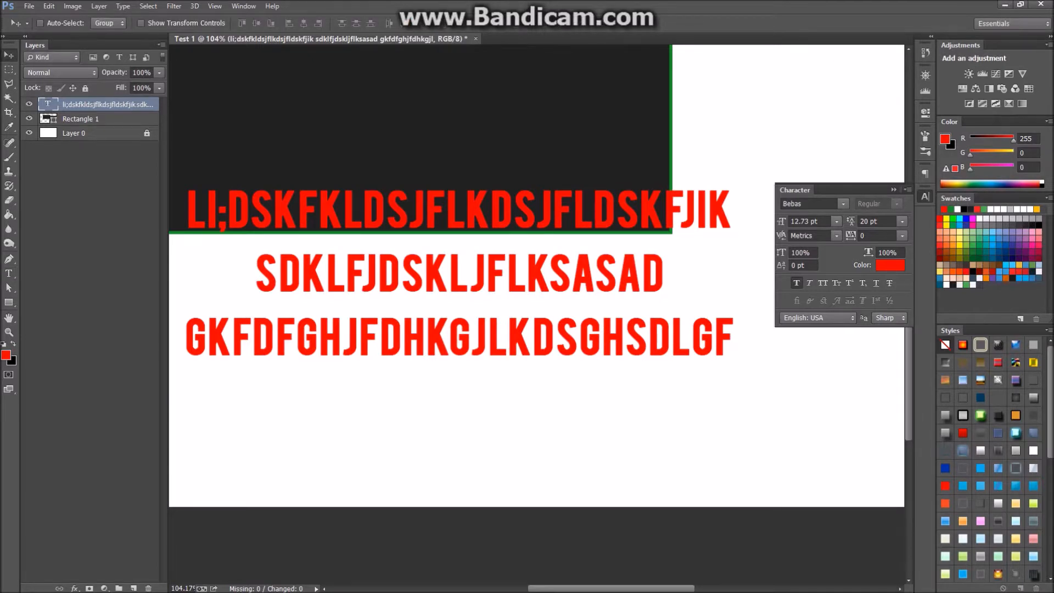
click(894, 189)
scroll(894, 189, down, 3)
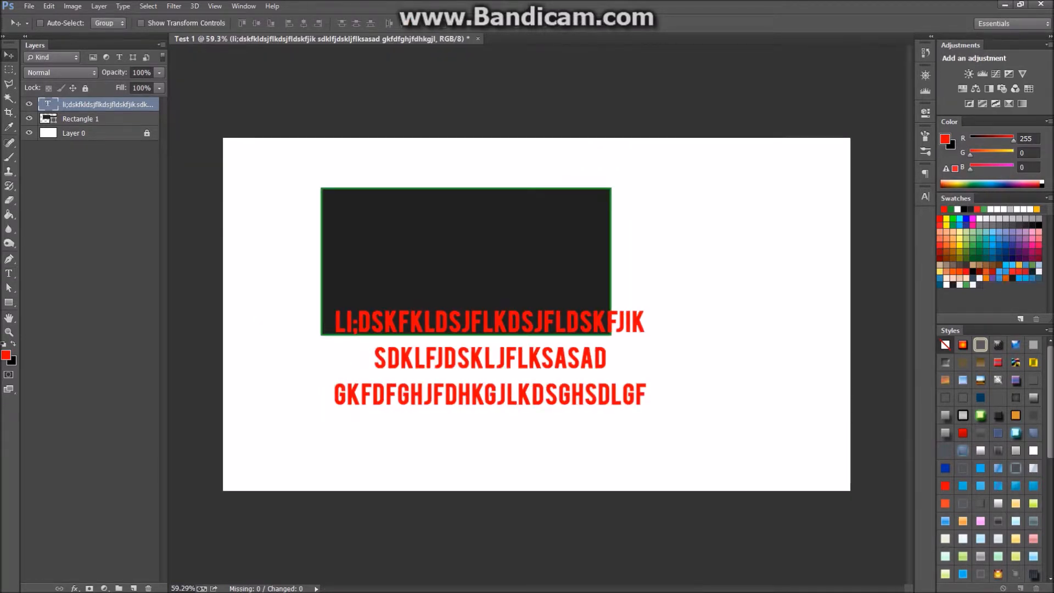
key(e)
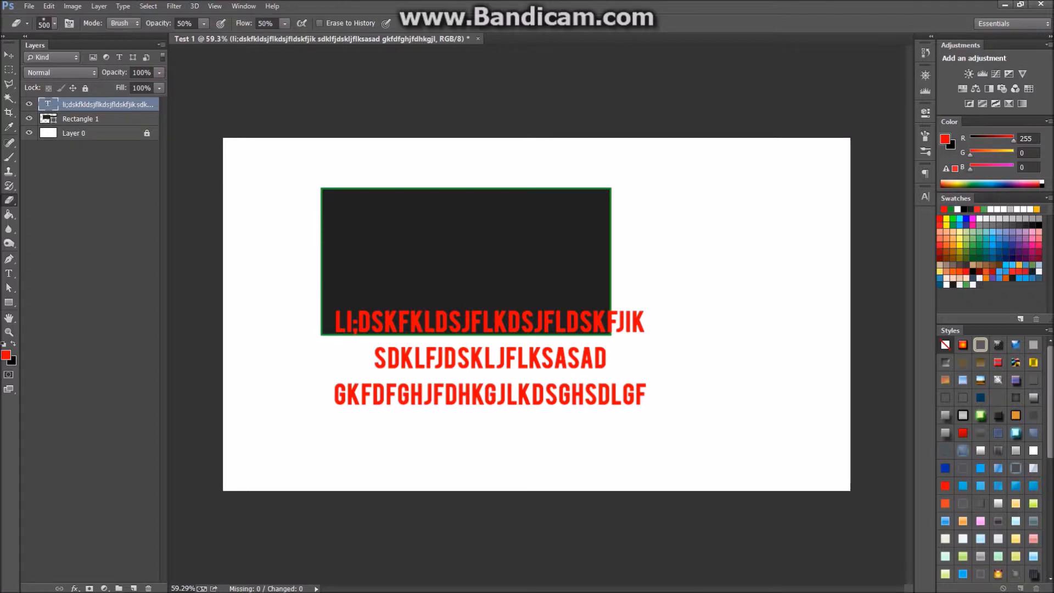
Rasterize the text and erase its left side at 100% opacity and flow, then undo both.
right_click(72, 104)
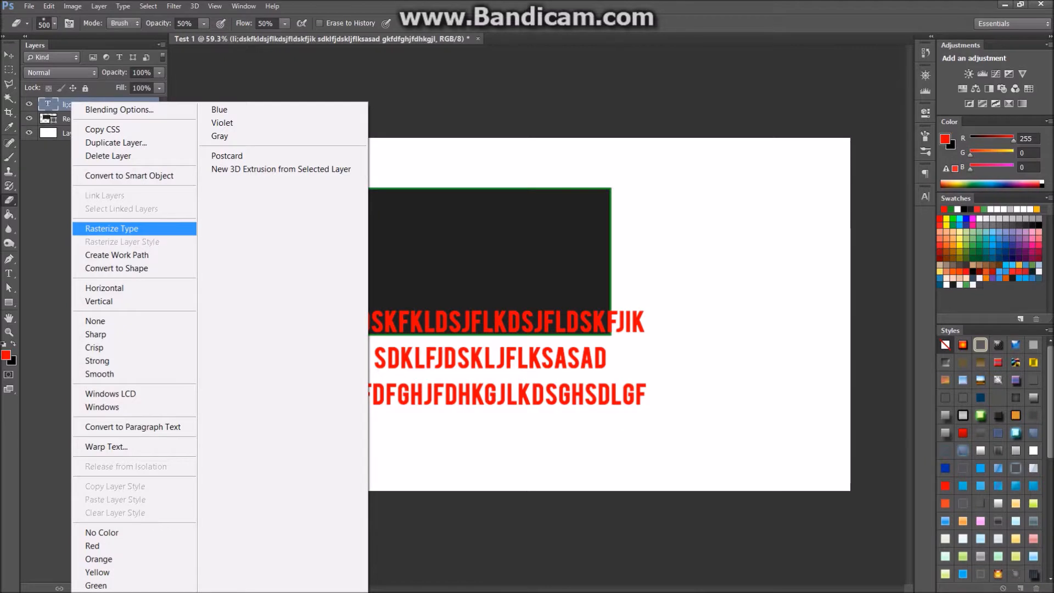
click(111, 229)
mouse_move(313, 379)
mouse_down()
mouse_move(407, 362)
mouse_move(363, 363)
mouse_up()
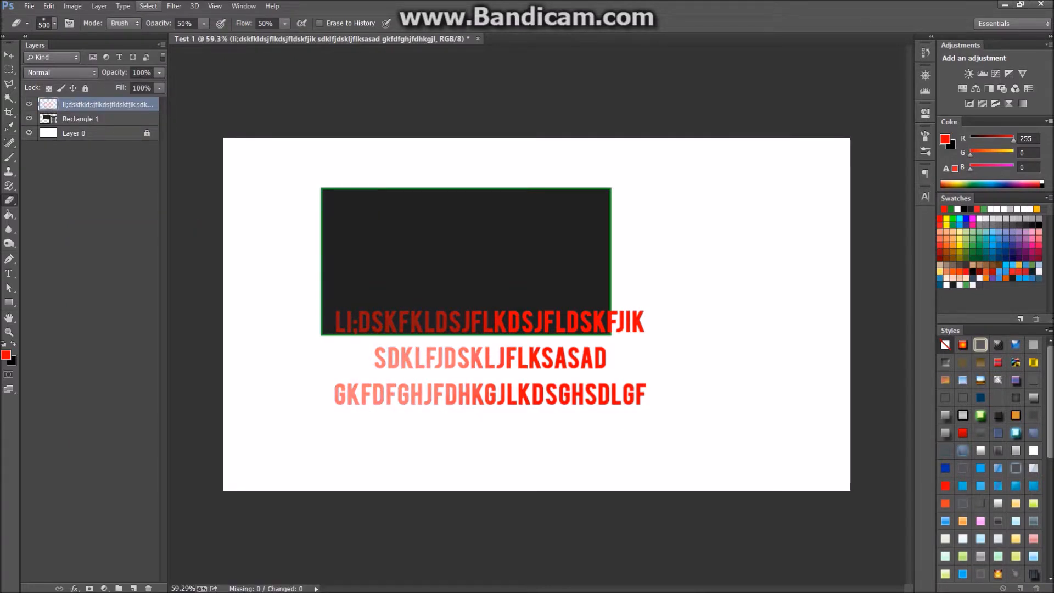
key(0)
key(shift+0)
drag(308, 351, 341, 362)
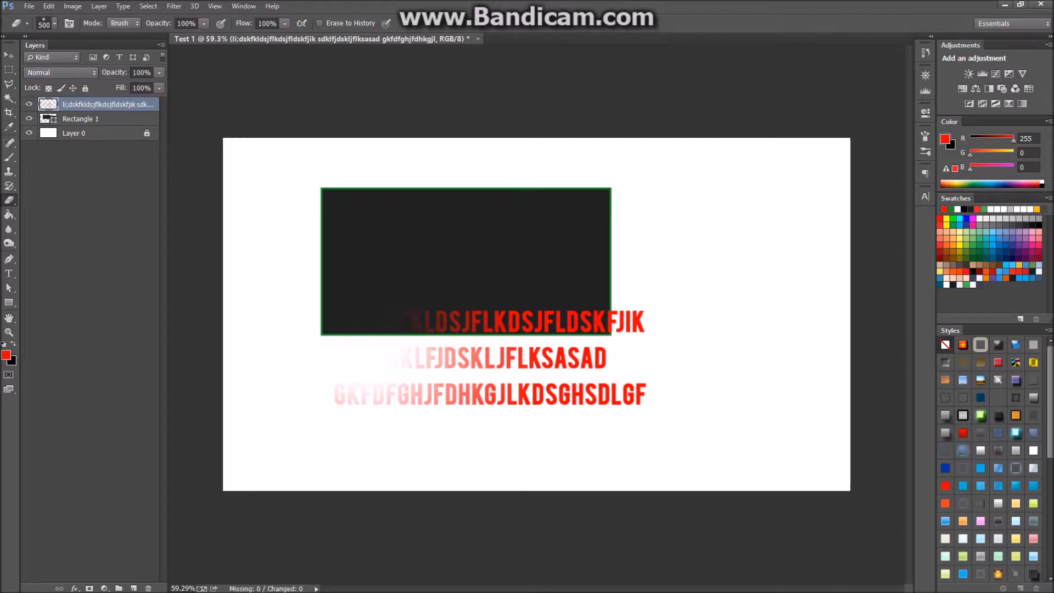
key(ctrl+alt+z)
key(ctrl+alt+z)
key(ctrl+alt+z)
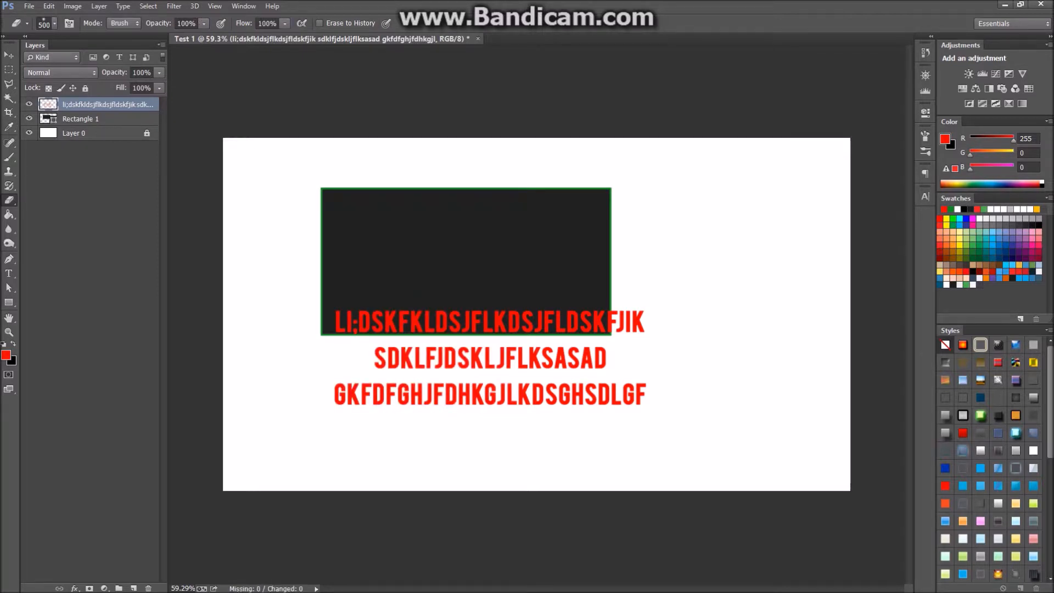
key(ctrl+alt+z)
Accept the rasterize warning and erase the left part of the red text.
click(490, 357)
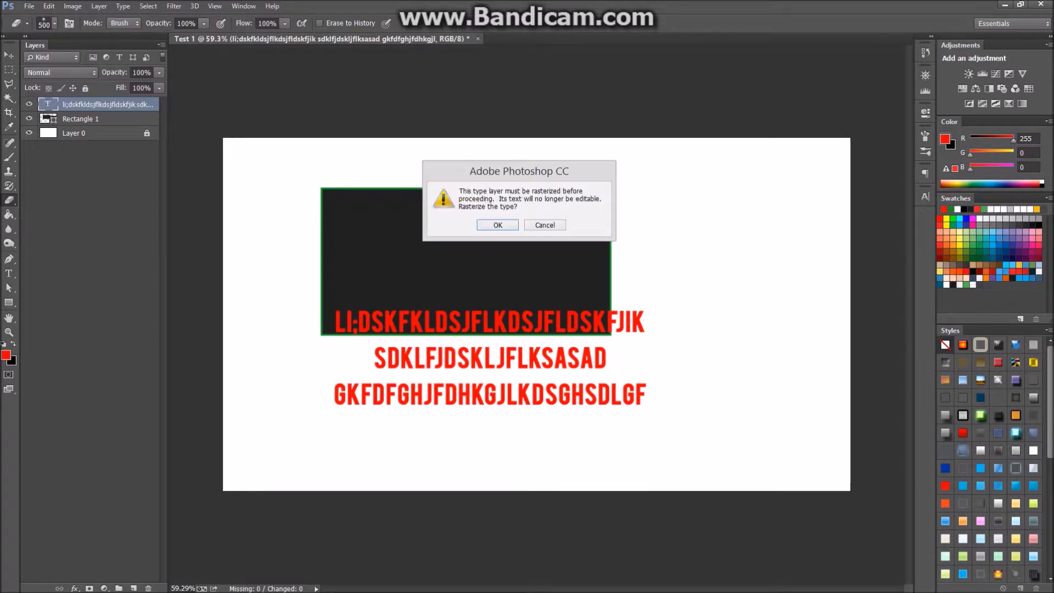
drag(519, 171, 477, 234)
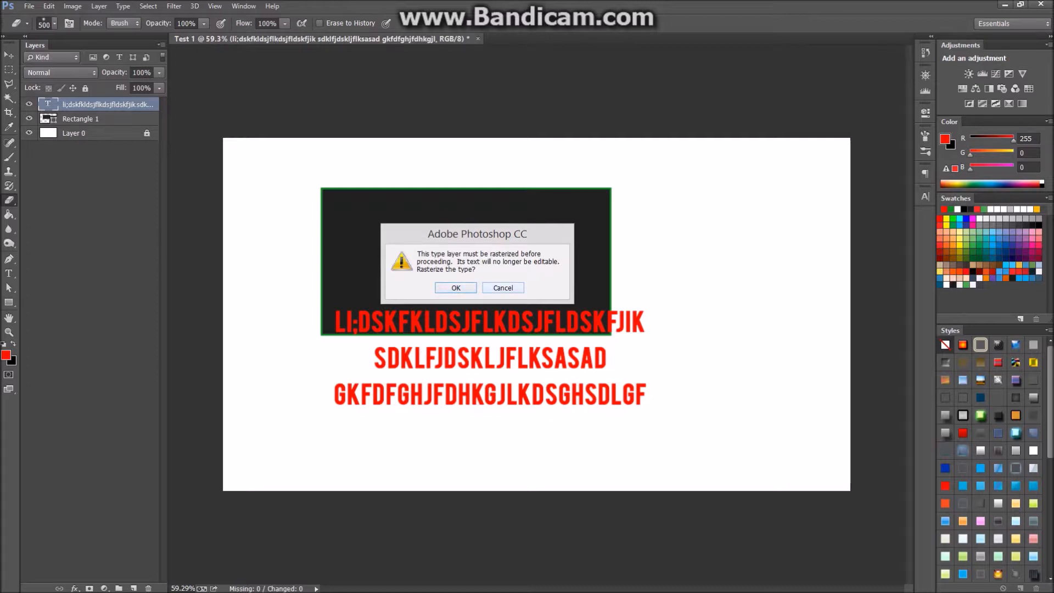
click(461, 288)
mouse_move(291, 341)
mouse_down()
mouse_move(369, 350)
mouse_move(430, 333)
mouse_up()
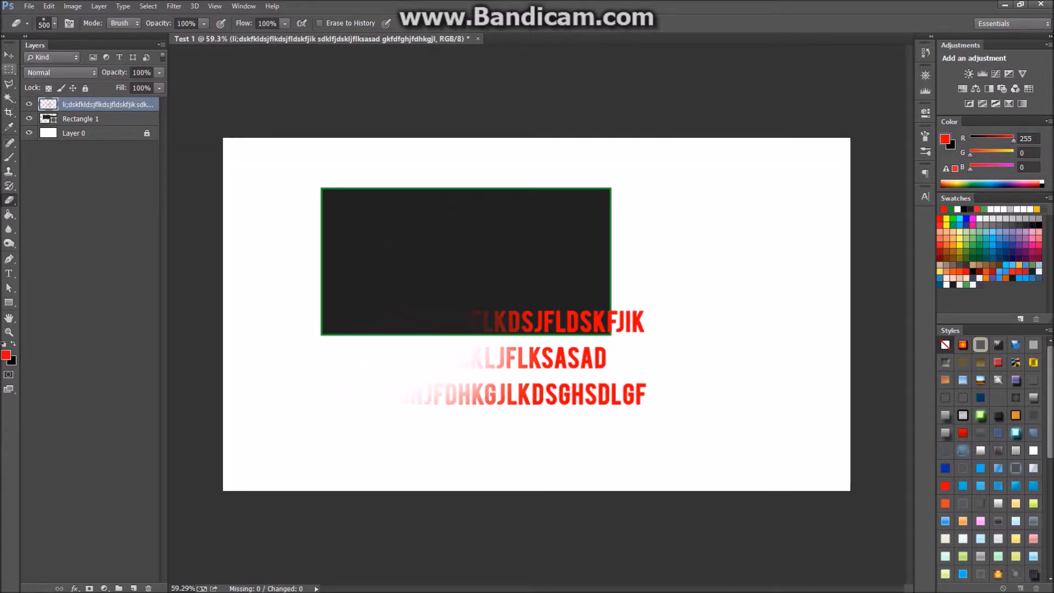
Scale the red text to about 212%, shift it left over the rectangle's bottom edge, and inspect.
click(9, 55)
scroll(536, 314, down, 3)
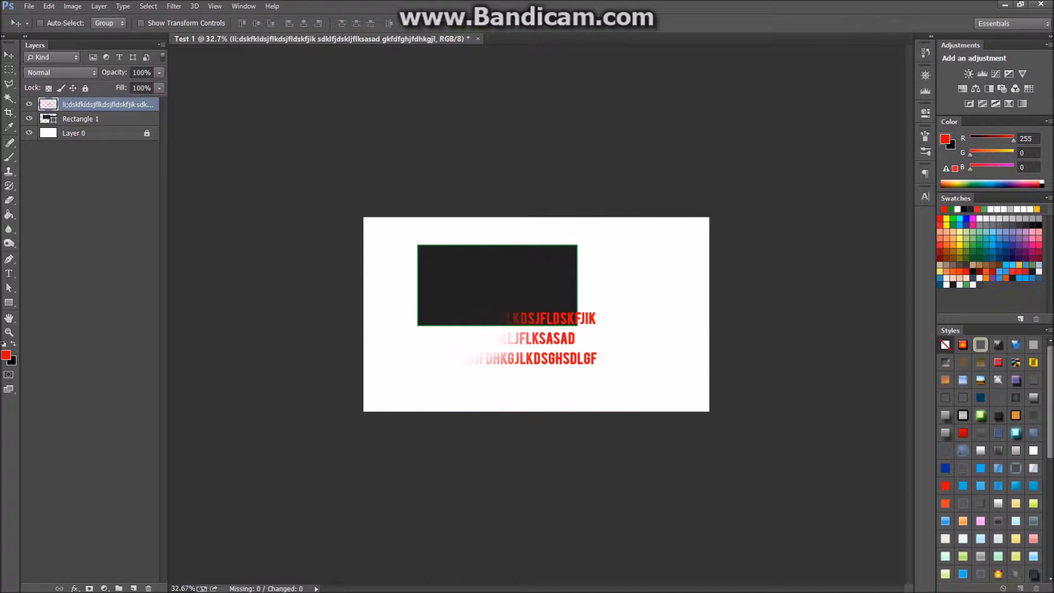
key(ctrl+t)
scroll(536, 317, up, 2)
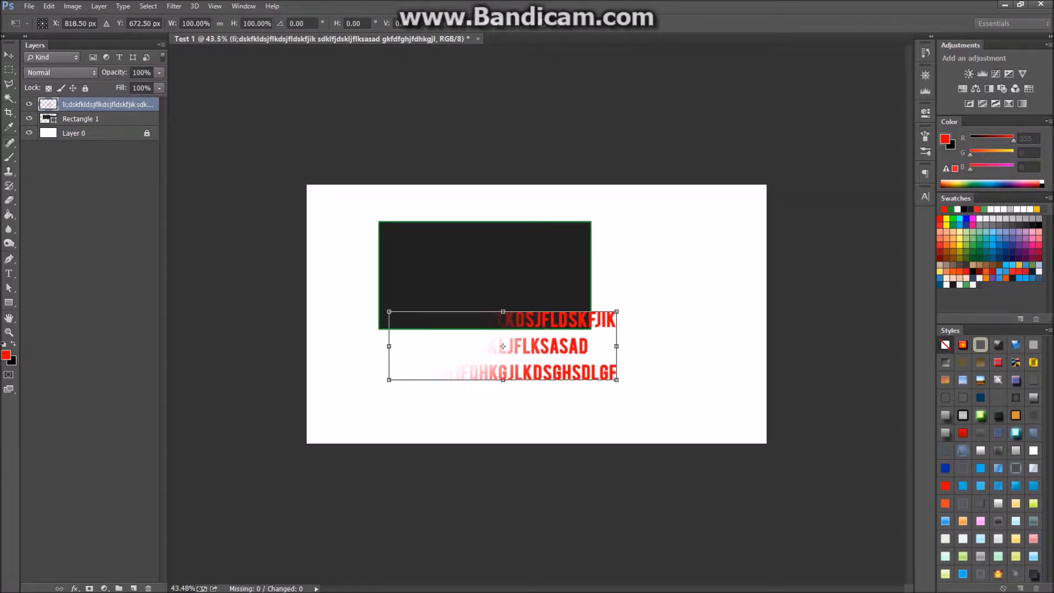
drag(616, 312, 872, 235)
drag(631, 308, 504, 315)
key(Return)
scroll(537, 310, up, 1)
scroll(591, 308, up, 3)
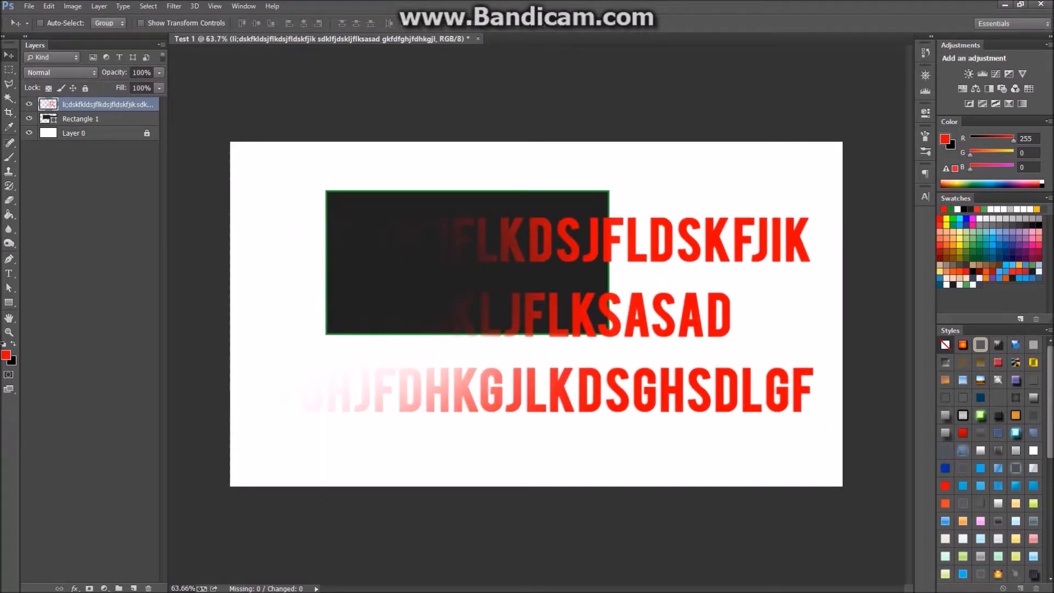
scroll(591, 308, up, 1)
scroll(659, 324, up, 10)
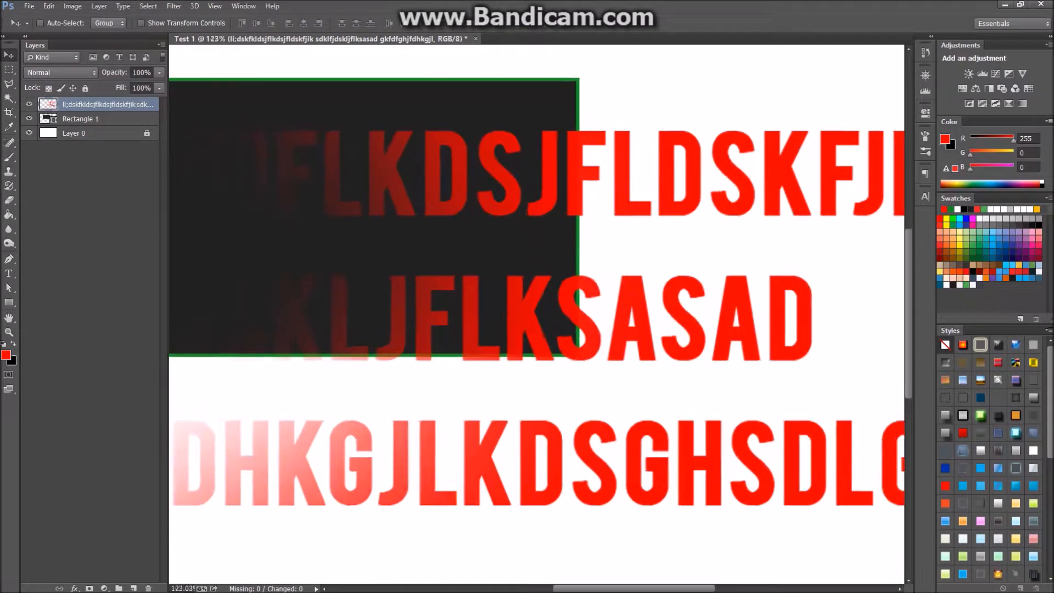
scroll(604, 302, up, 10)
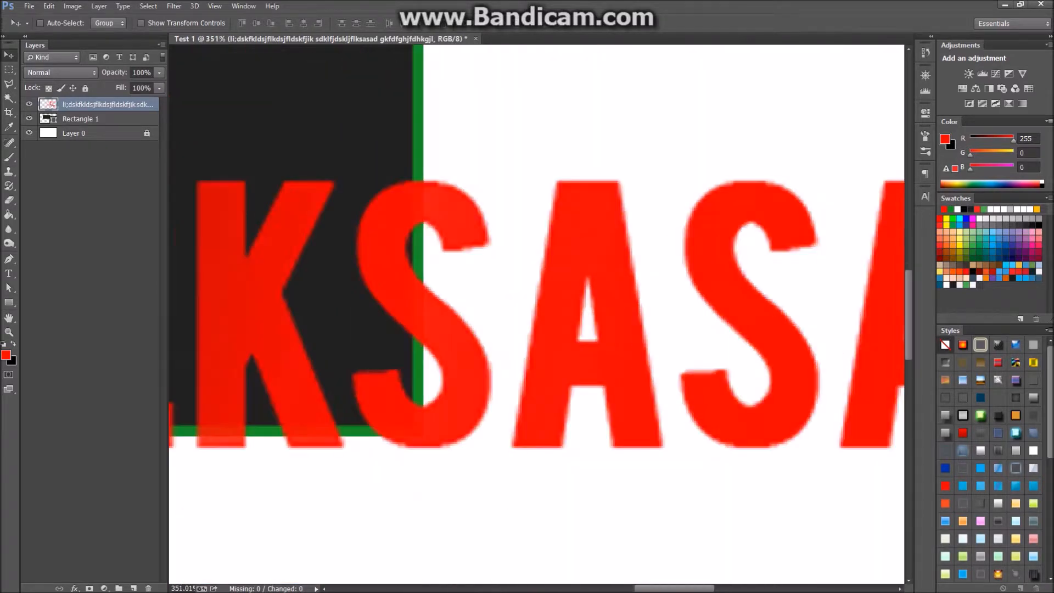
scroll(604, 302, down, 10)
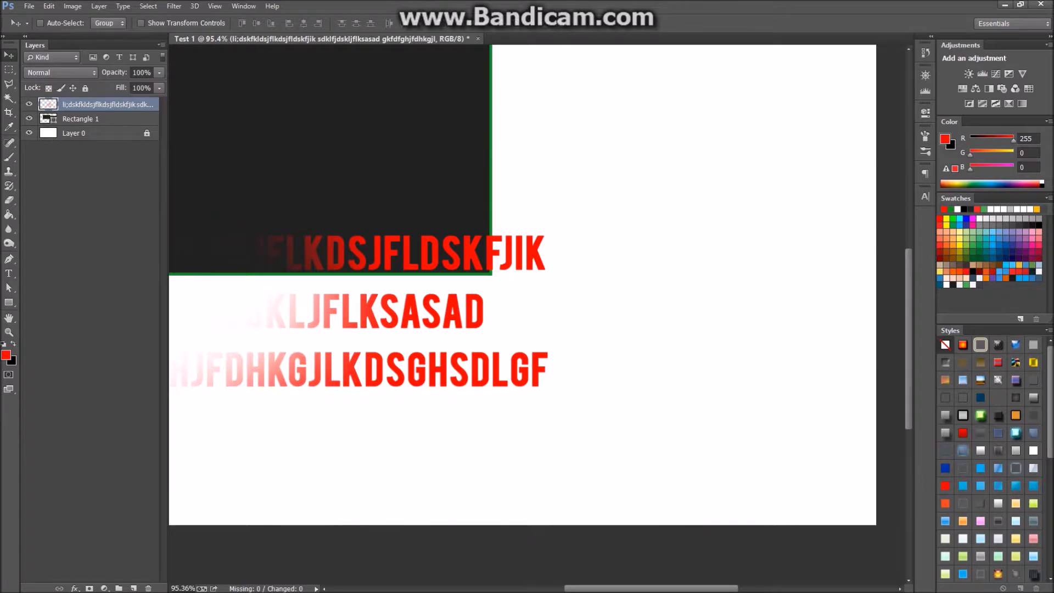
scroll(390, 266, down, 2)
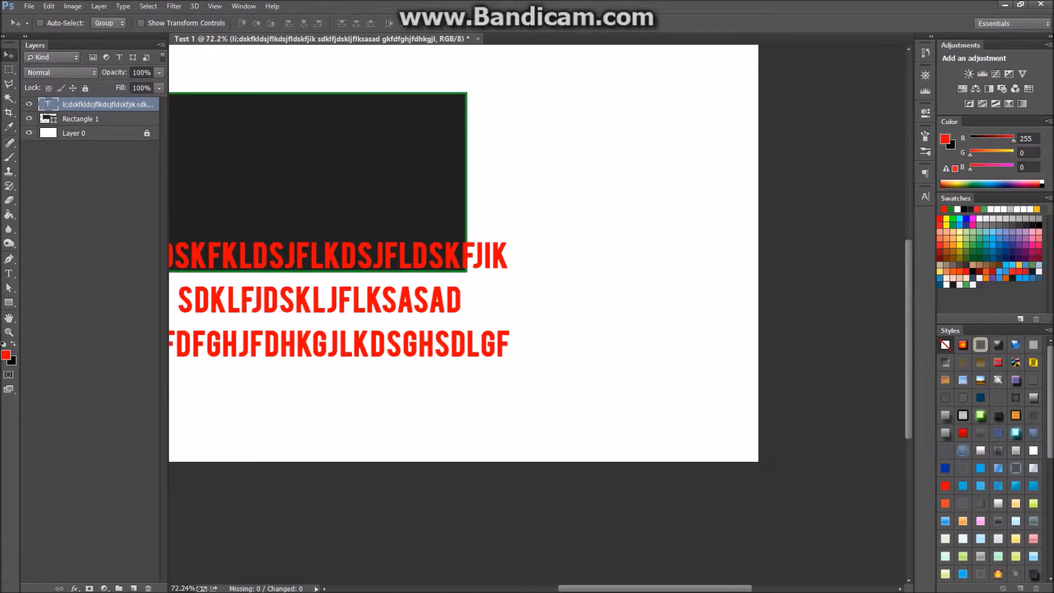
Enlarge the red text to about 176% and shift it left across the canvas.
key(ctrl+t)
drag(510, 241, 946, 122)
key(Return)
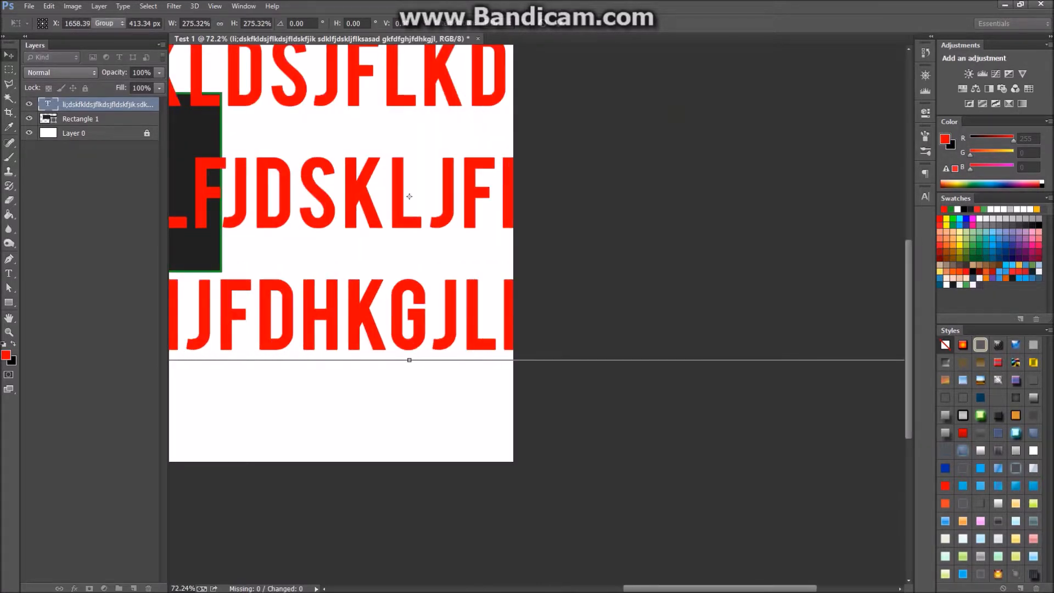
scroll(308, 185, up, 4)
scroll(340, 228, up, 8)
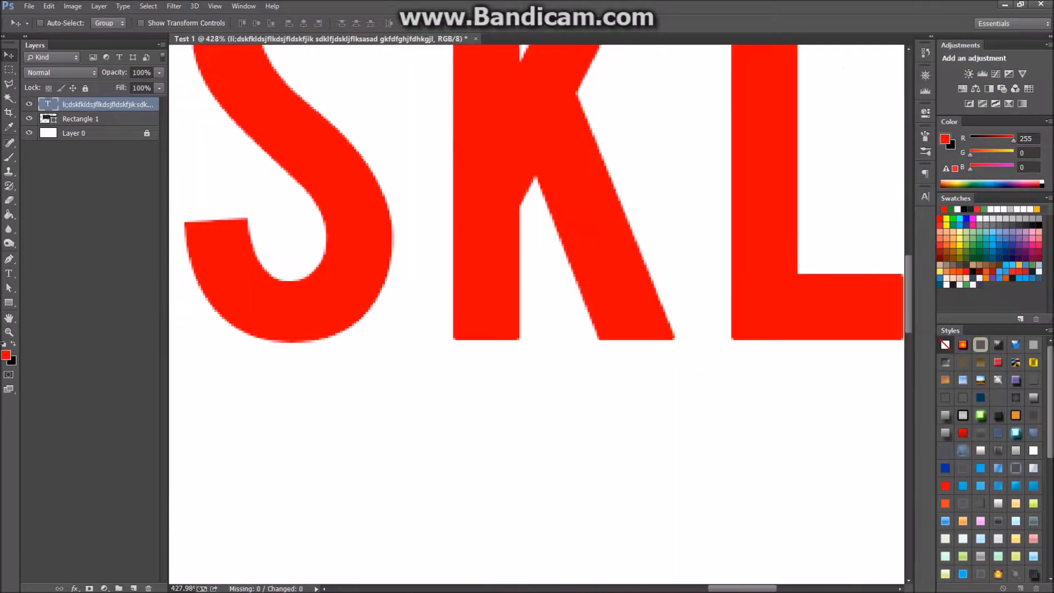
scroll(537, 314, down, 8)
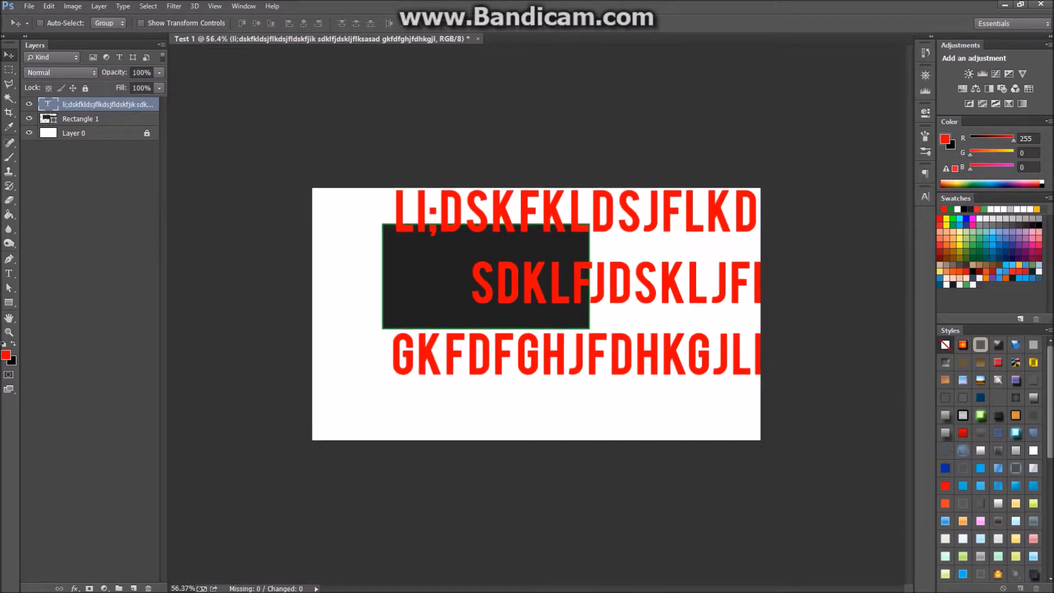
scroll(536, 316, up, 2)
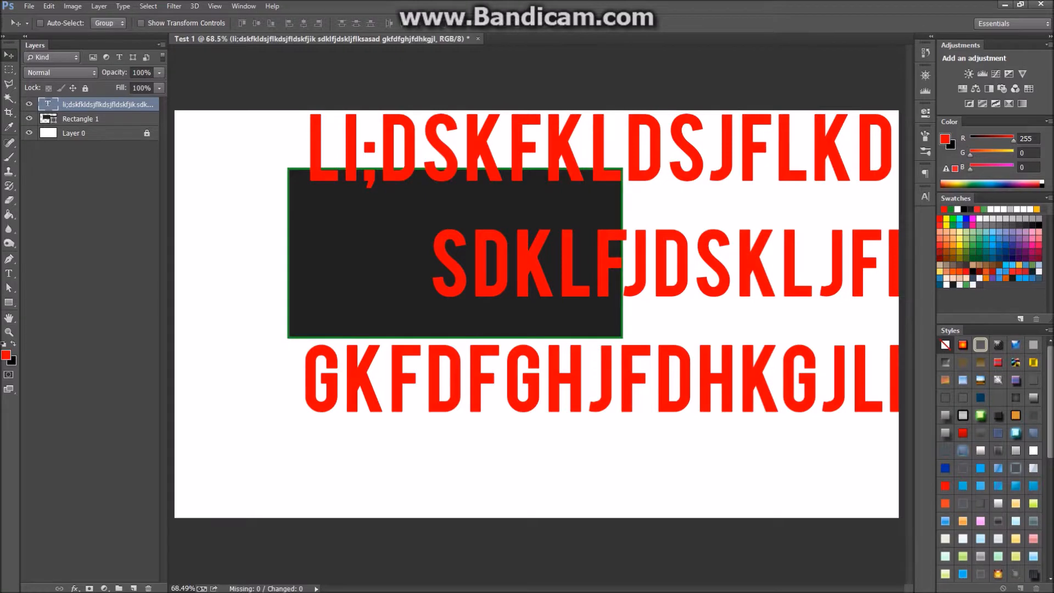
scroll(536, 314, up, 4)
scroll(536, 314, down, 7)
scroll(536, 314, down, 1)
scroll(537, 314, up, 5)
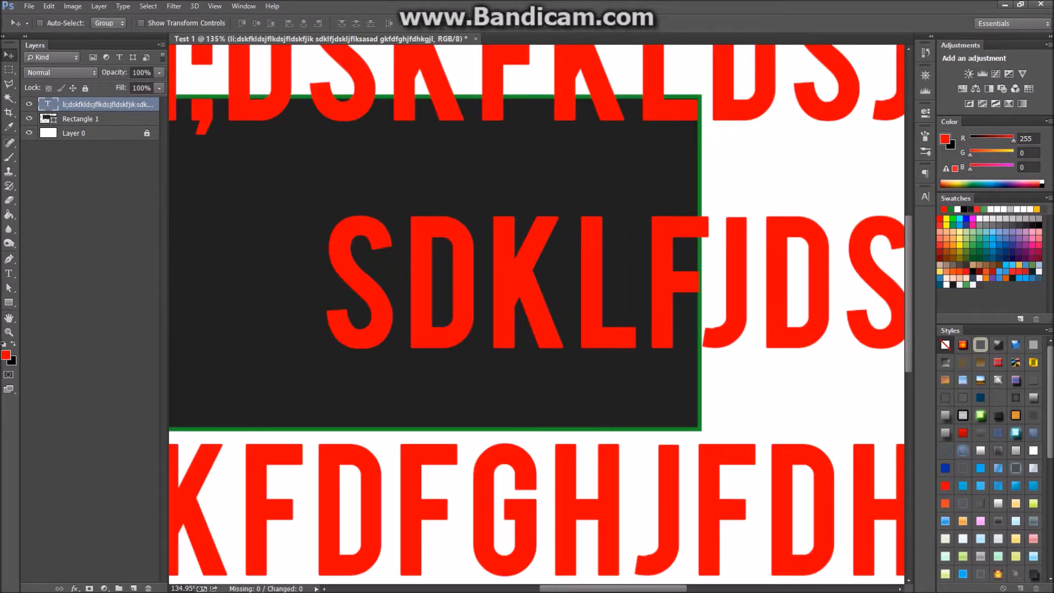
scroll(537, 314, down, 3)
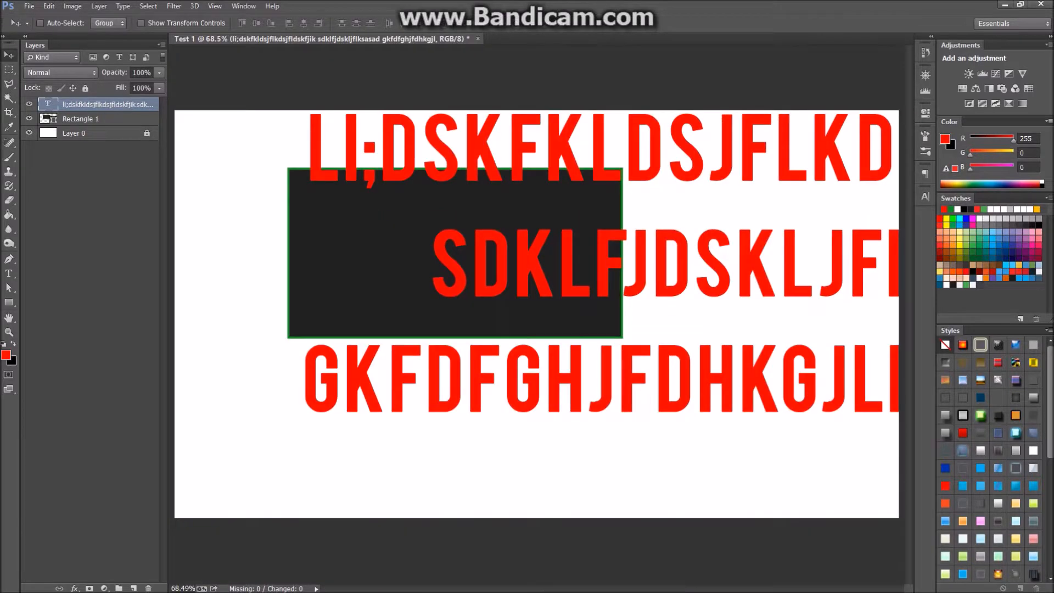
drag(566, 242, 374, 267)
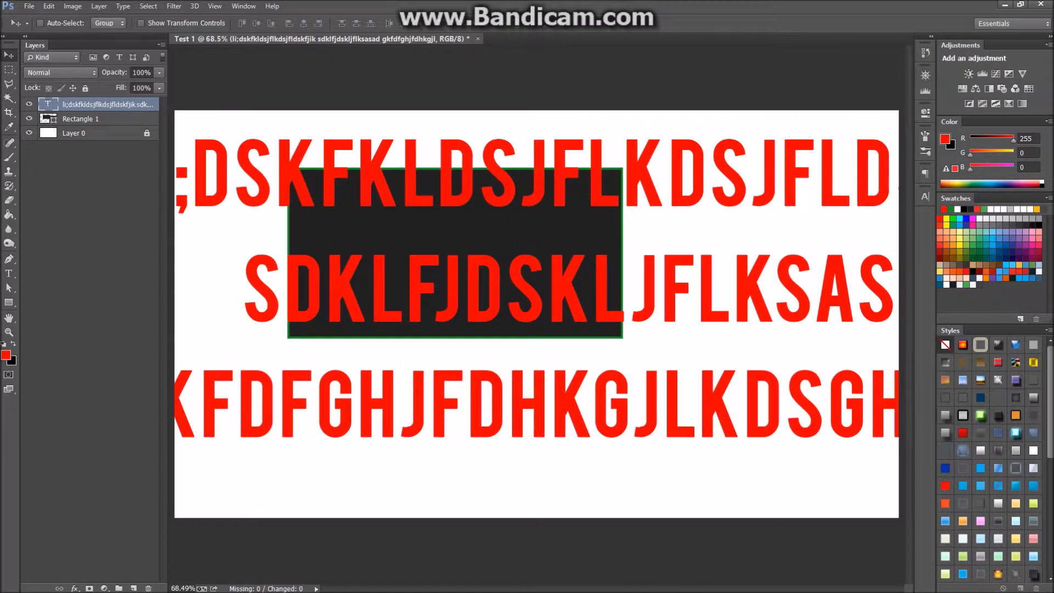
scroll(537, 314, down, 3)
Shrink the text to about half size and move it back onto the canvas.
key(ctrl+t)
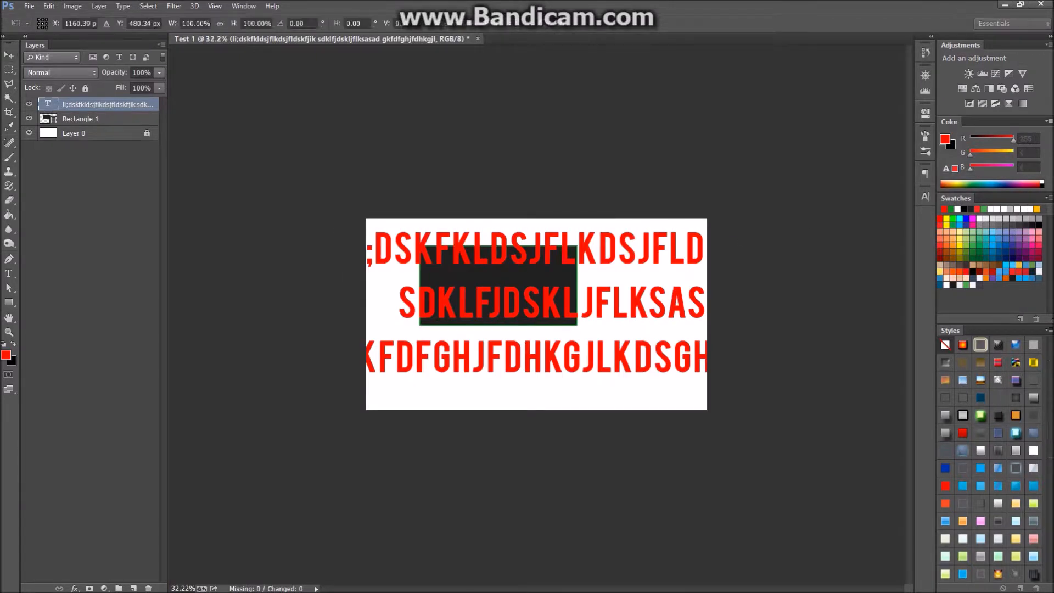
drag(807, 231, 569, 304)
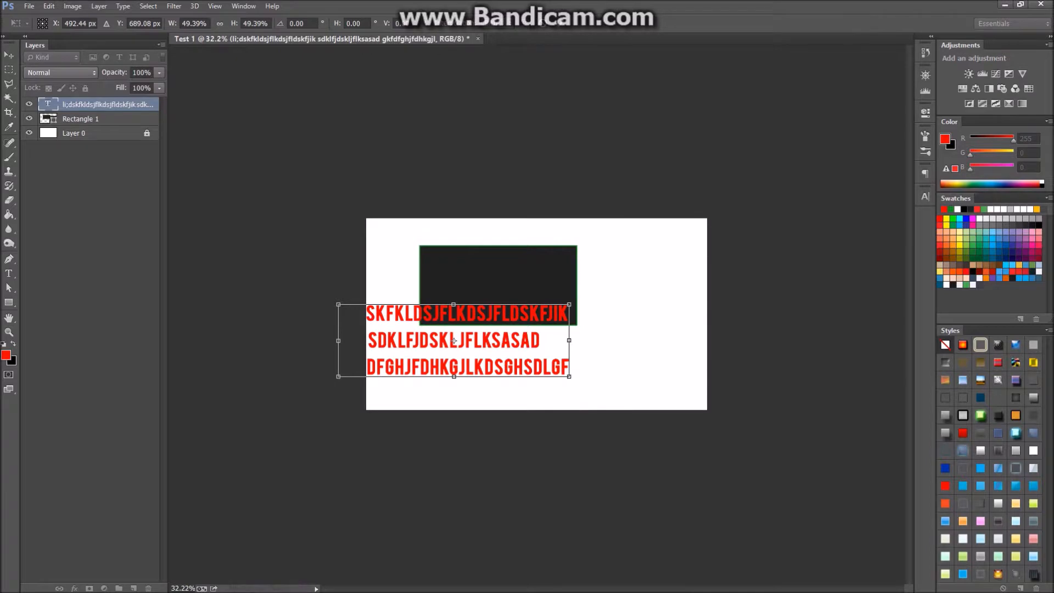
key(Return)
drag(563, 313, 643, 328)
Rescale the text so all three lines fit just below the dark rectangle.
key(ctrl+t)
scroll(536, 314, up, 4)
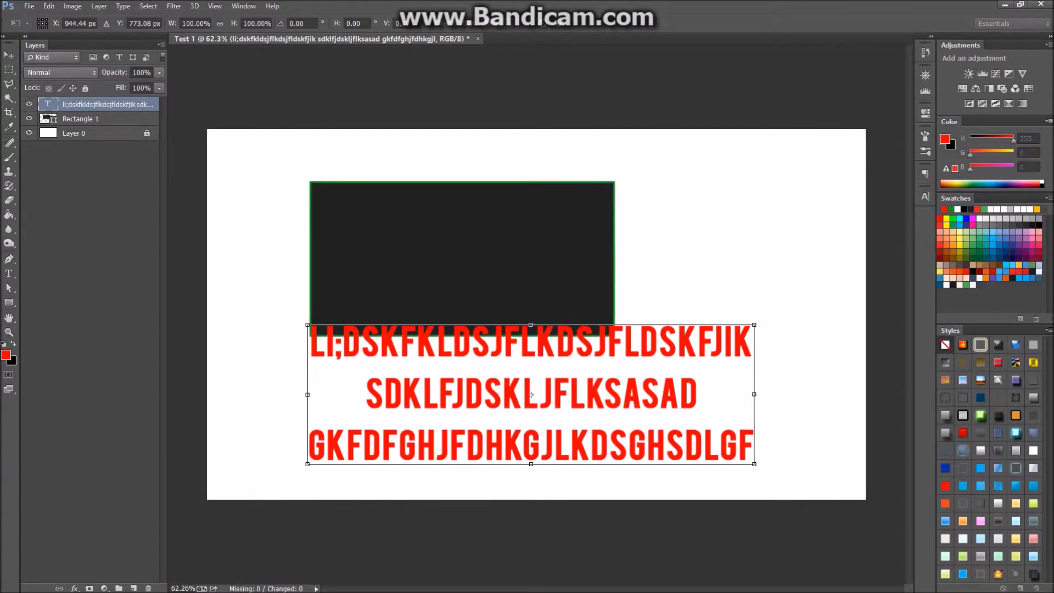
drag(754, 325, 706, 220)
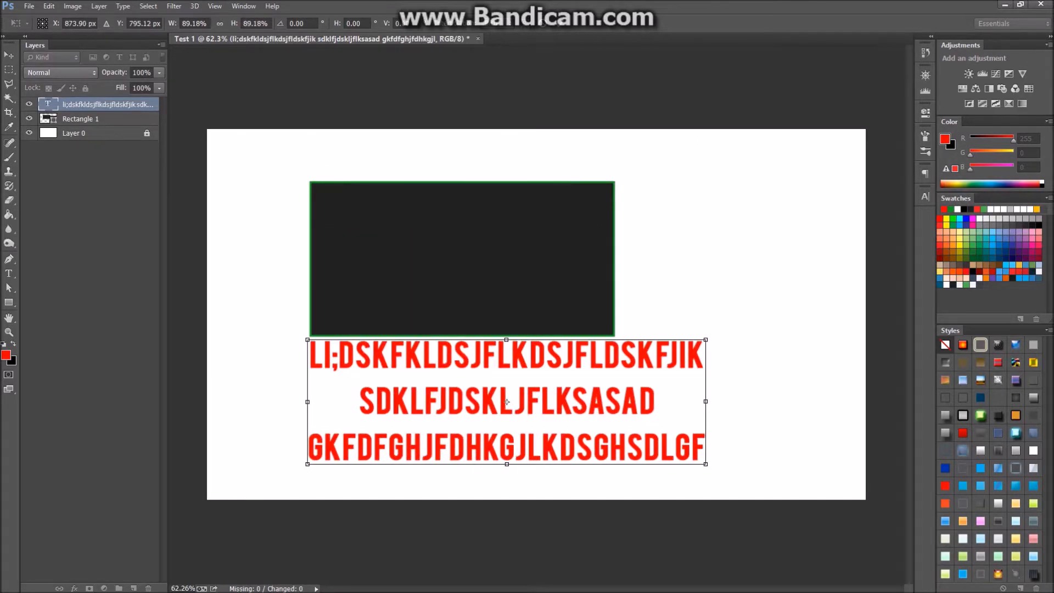
key(Return)
key(u)
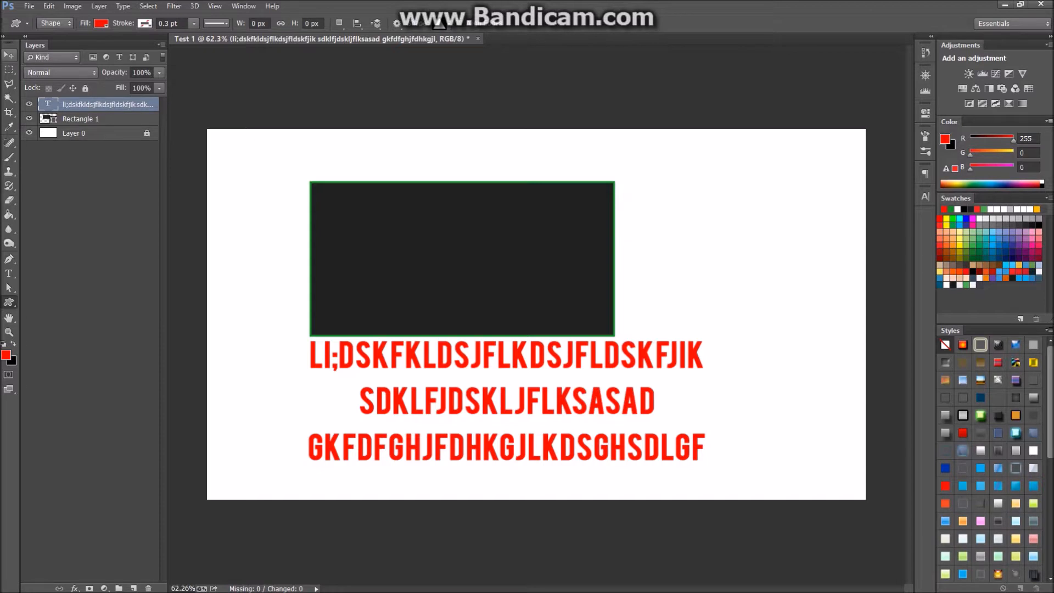
Move the text up over the rectangle's lower half, then select the standard Brush Tool.
click(9, 55)
drag(441, 353, 393, 290)
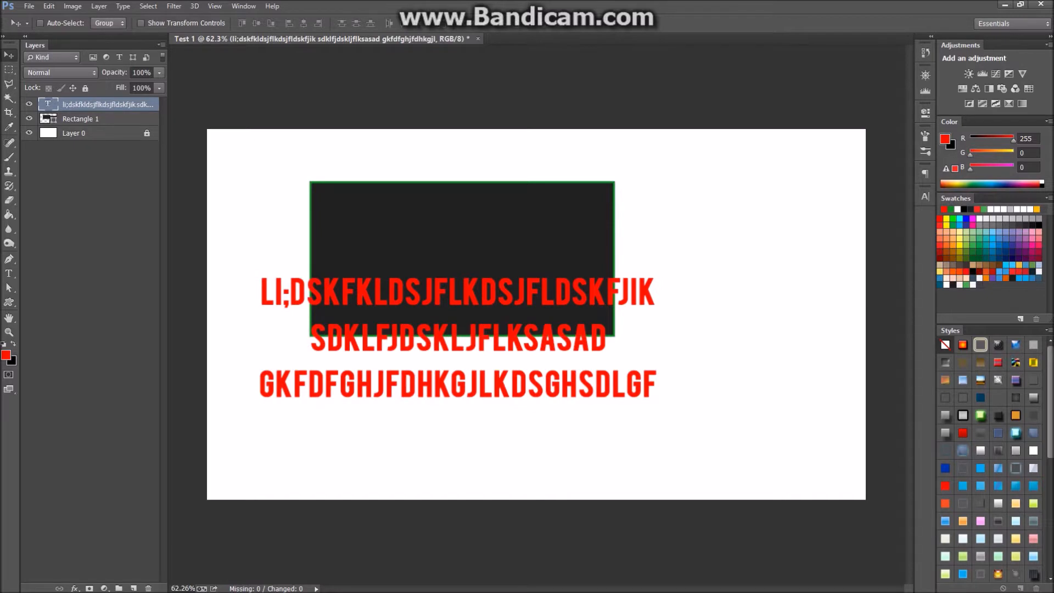
click(9, 157)
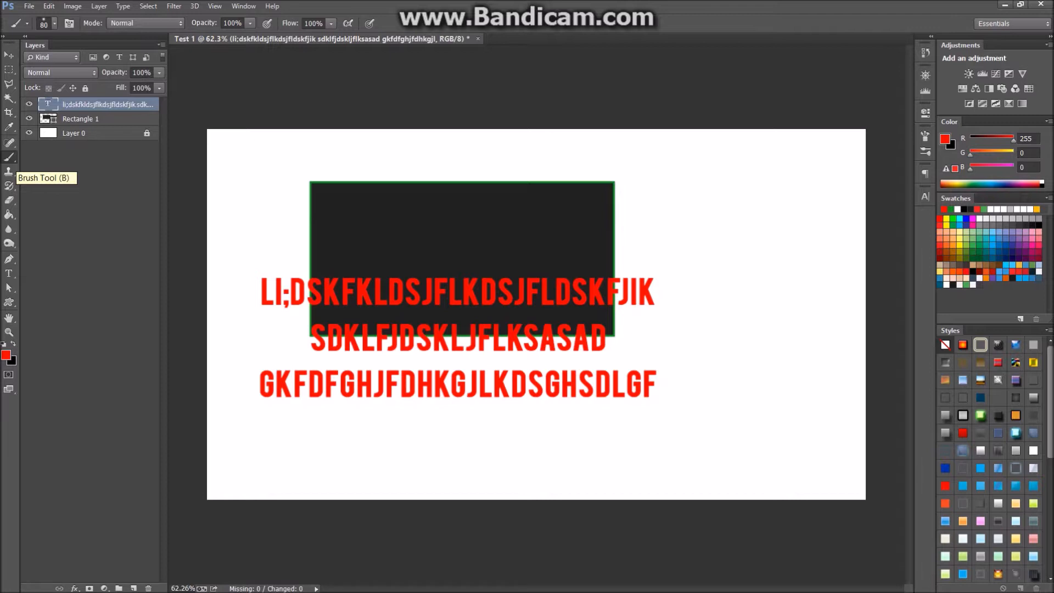
right_click(9, 157)
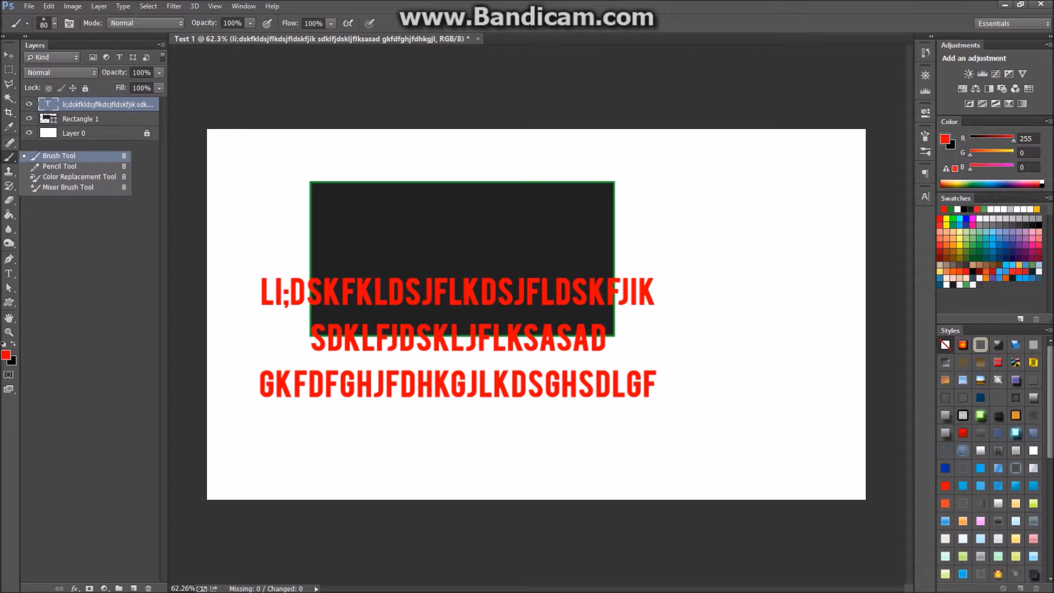
click(59, 156)
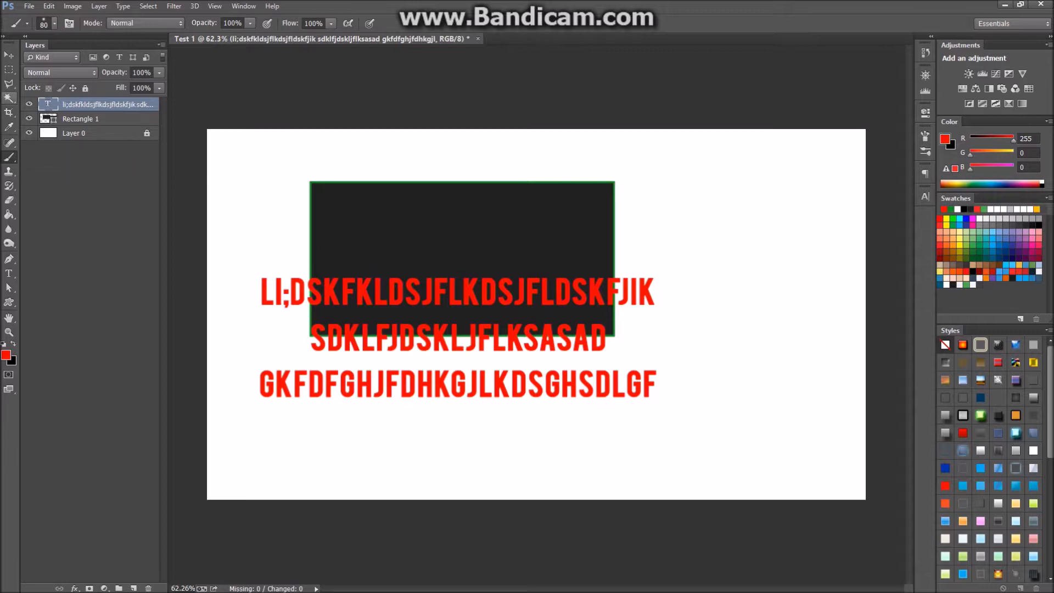
Add a new empty Layer 1 and hide the text and Rectangle 1 layers.
key(ctrl+shift+n)
key(Return)
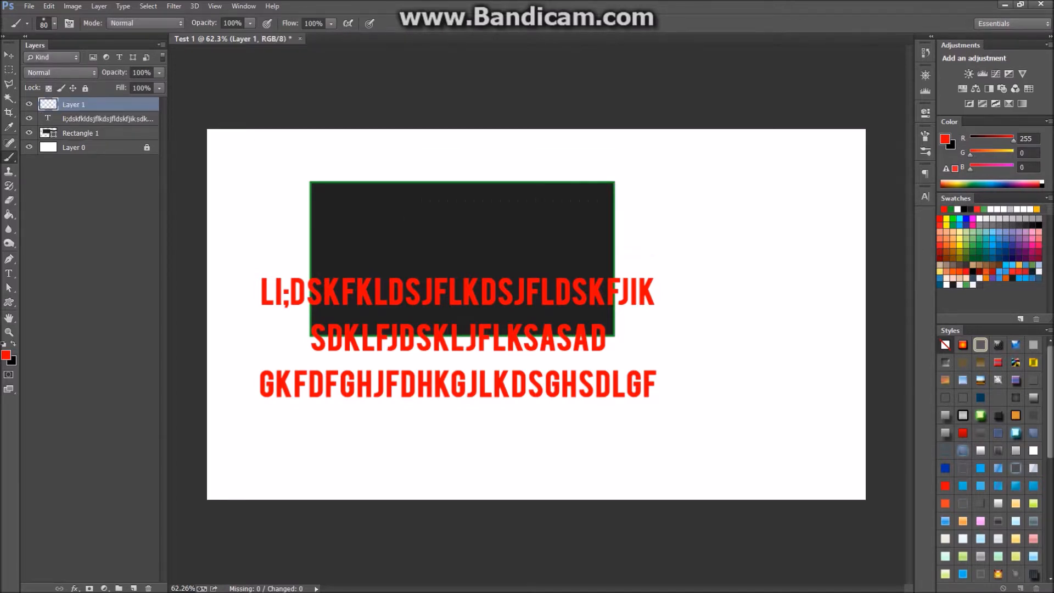
click(29, 118)
click(29, 133)
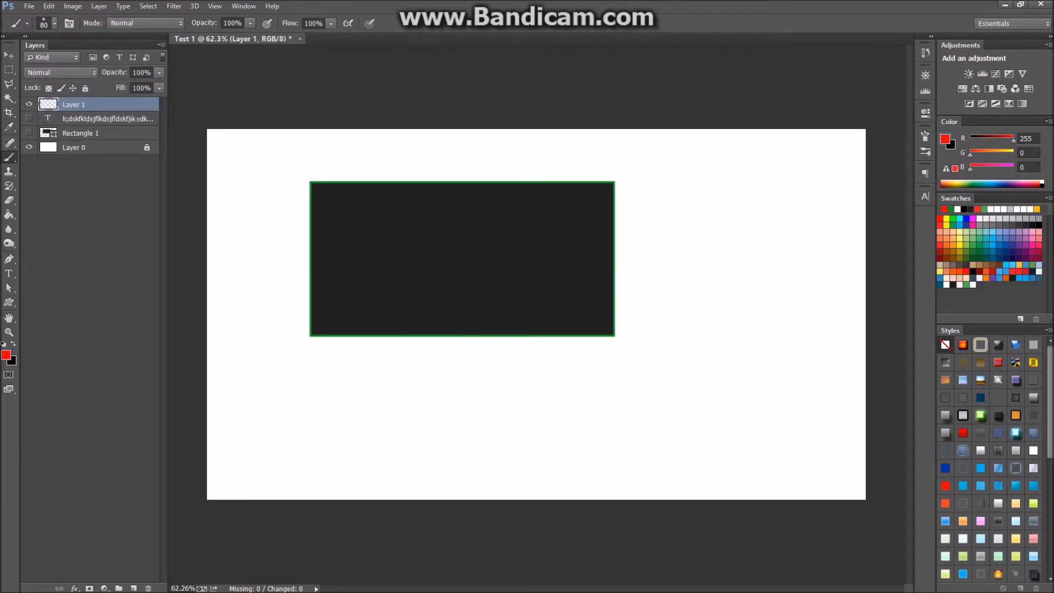
click(255, 202)
Paint a thick red zig-zag scribble across the canvas and open the brush presets' options menu.
mouse_move(247, 197)
mouse_down()
mouse_move(279, 279)
mouse_move(538, 244)
mouse_move(331, 277)
mouse_move(651, 168)
mouse_move(482, 256)
mouse_move(686, 320)
mouse_move(539, 326)
mouse_move(665, 136)
mouse_move(706, 195)
mouse_up()
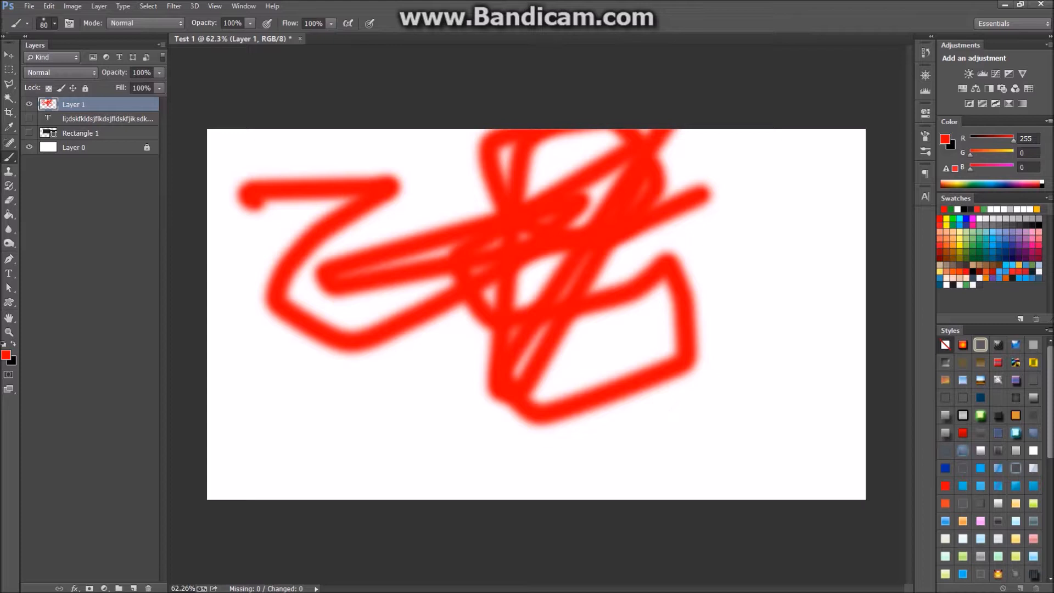
click(55, 23)
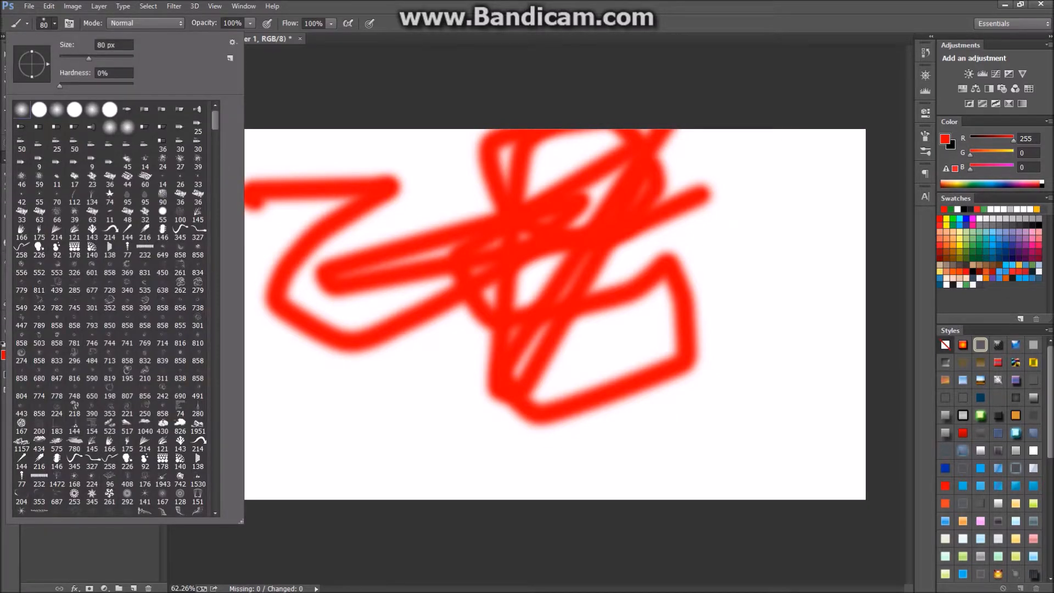
click(233, 41)
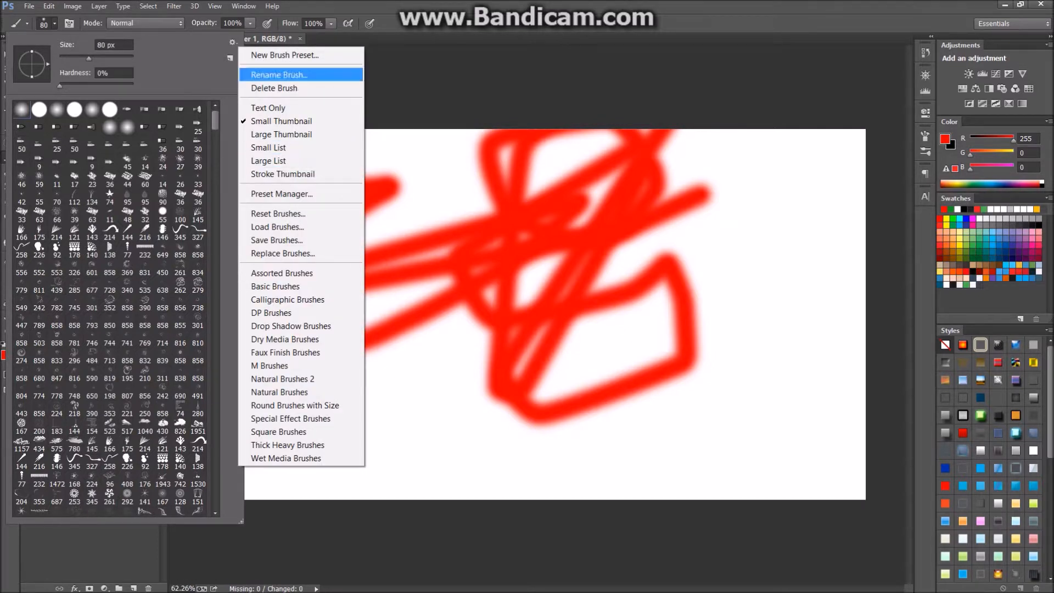
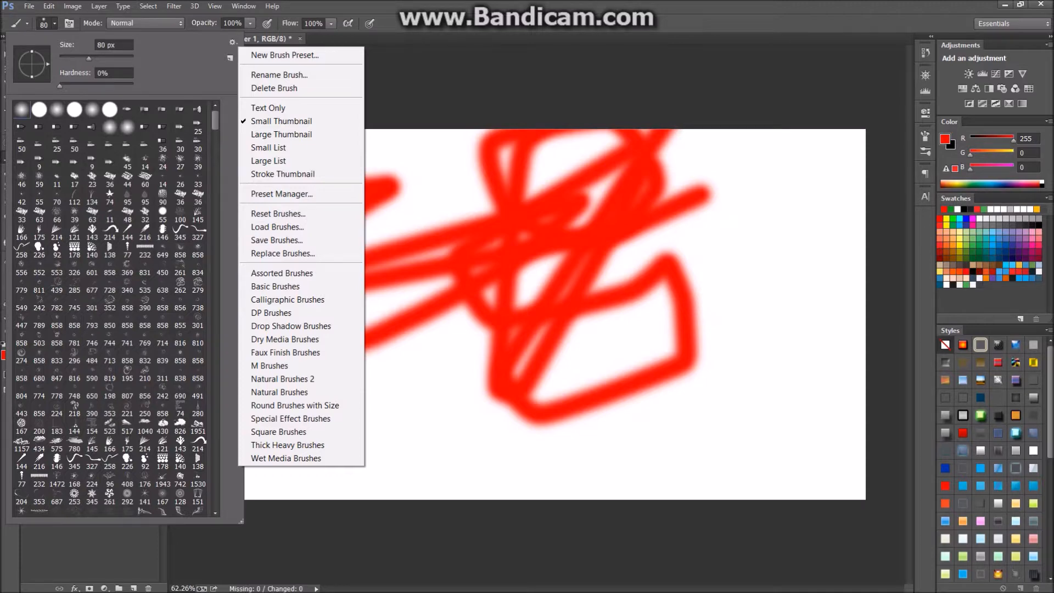
Load the a1_waves brush set and scroll to the end of its brush list.
click(277, 227)
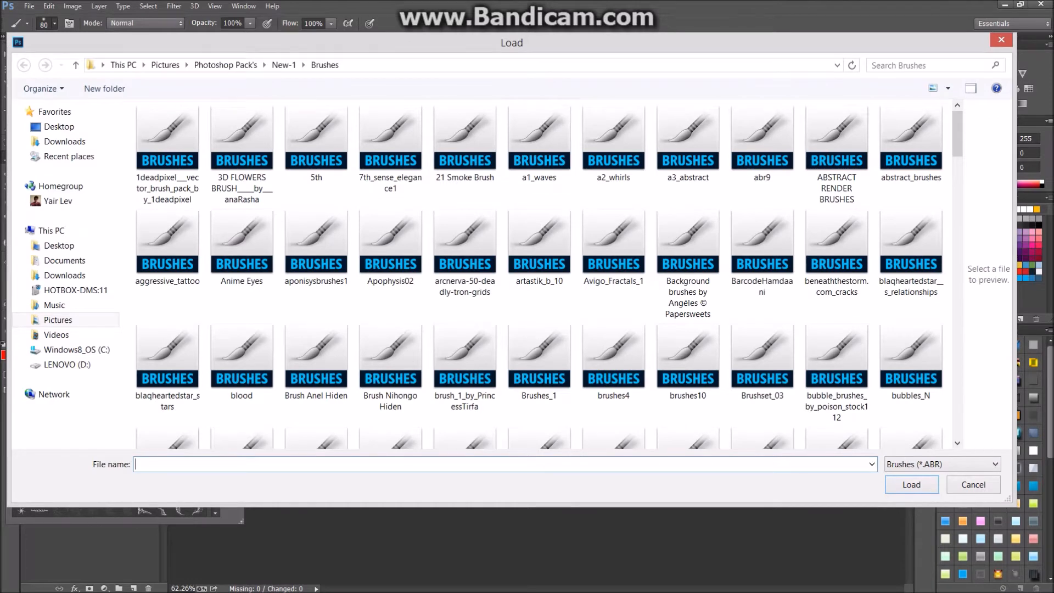
double_click(540, 144)
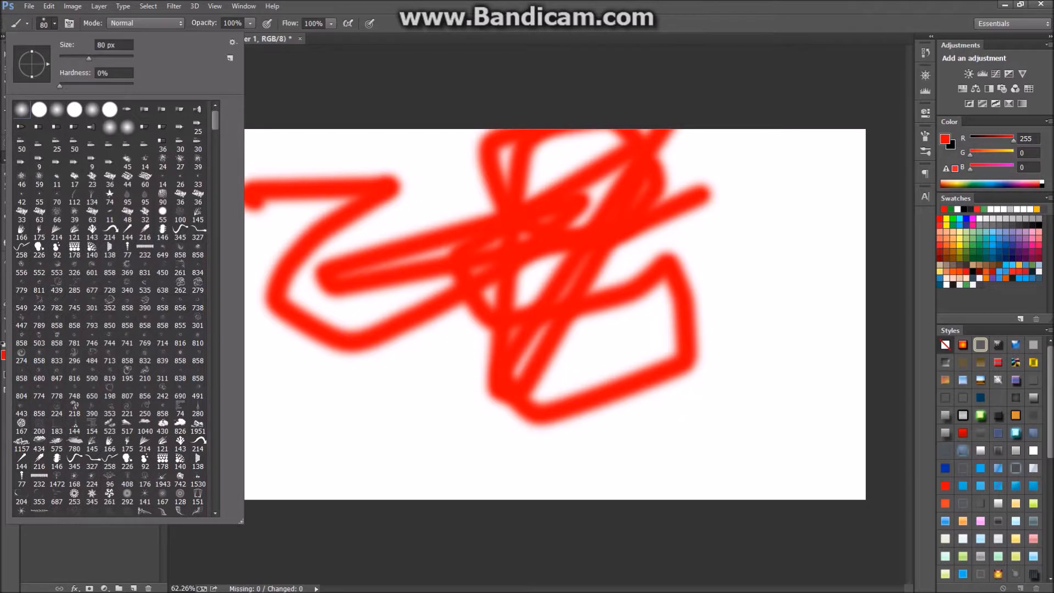
drag(215, 120, 215, 169)
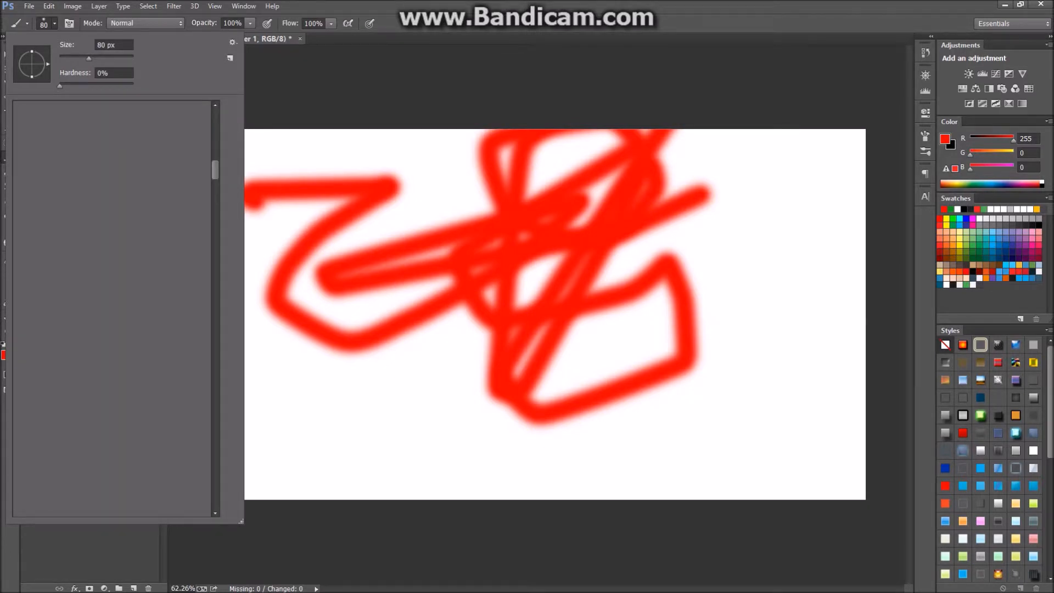
drag(215, 169, 215, 497)
With the 169 px wave brush, paint red wave marks and a dense red patch at lower left.
click(180, 489)
click(344, 426)
click(323, 377)
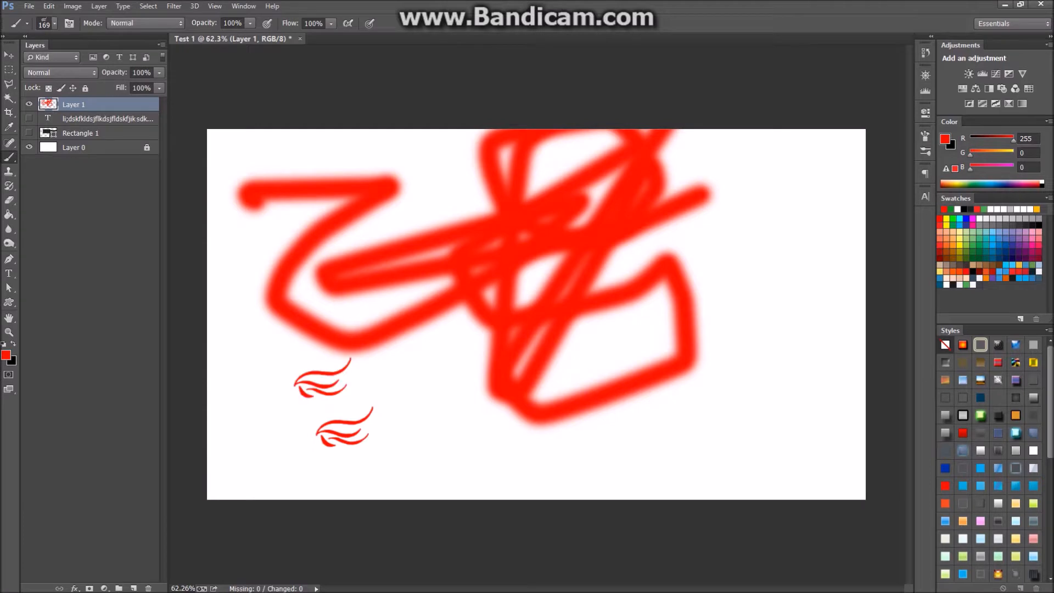
click(284, 429)
mouse_move(373, 401)
mouse_down()
mouse_move(286, 406)
mouse_move(269, 385)
mouse_move(305, 351)
mouse_up()
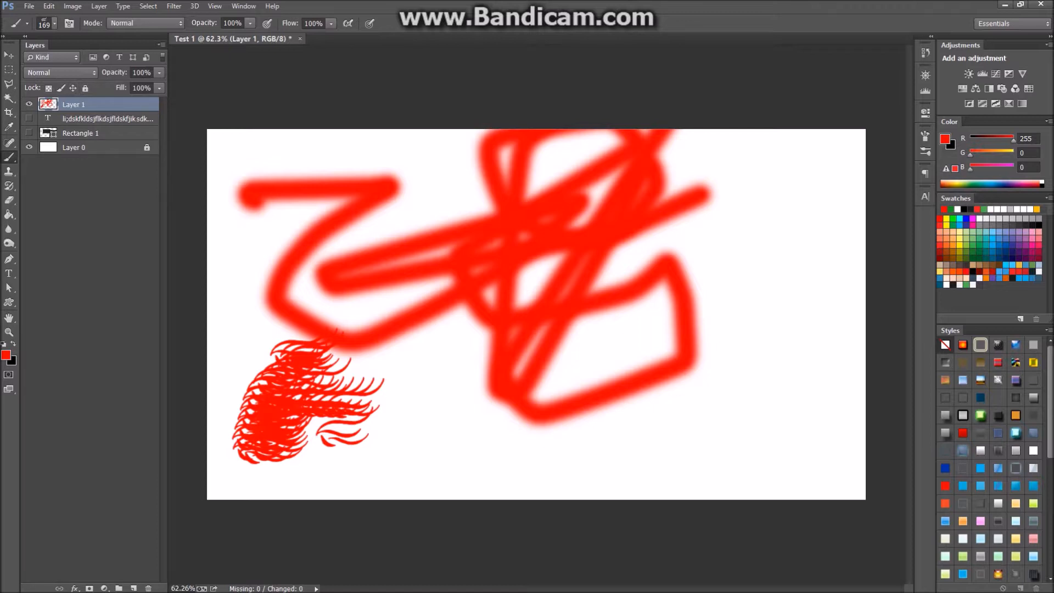
Set brush opacity to 69% and paint a lighter red zigzag down the left side.
double_click(141, 73)
text(69)
key(Return)
key(ctrl+z)
key(6)
key(9)
mouse_move(340, 138)
mouse_down()
mouse_move(384, 137)
mouse_move(220, 308)
mouse_move(225, 351)
mouse_move(252, 335)
mouse_move(250, 310)
mouse_up()
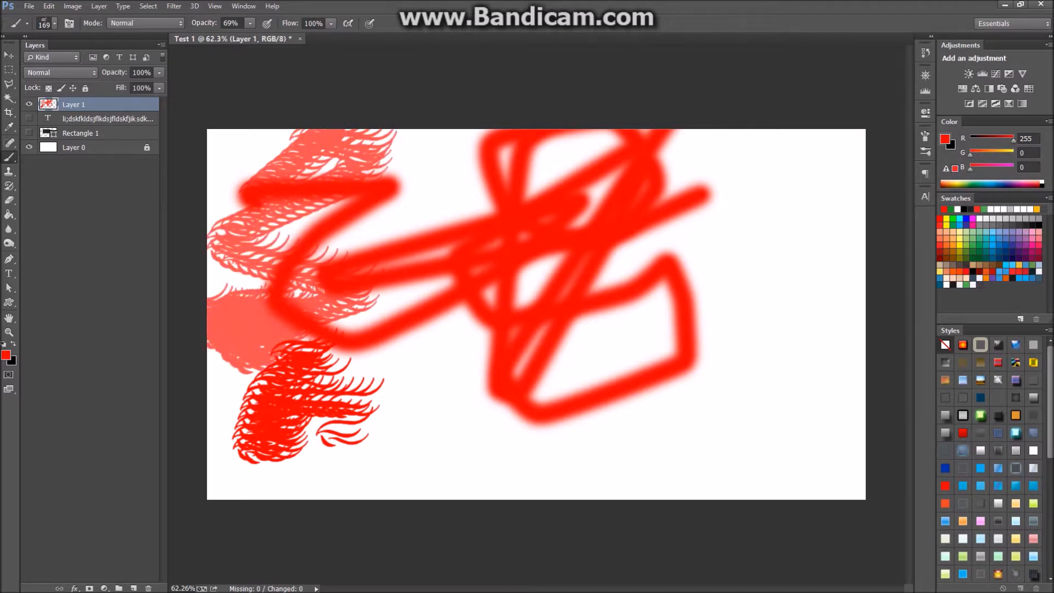
Reset the painting colours to default black and white.
click(6, 355)
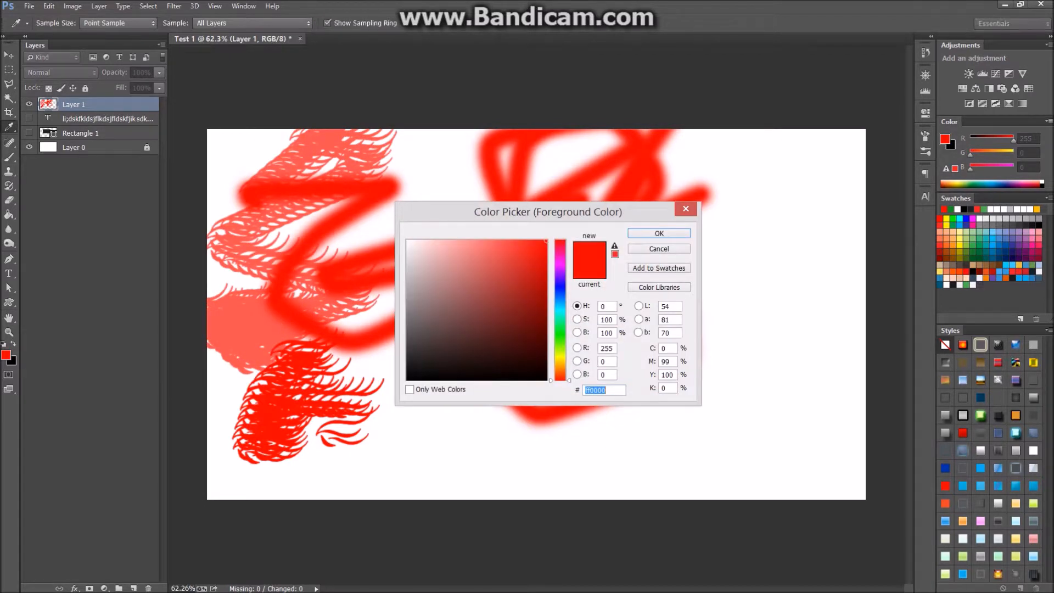
key(Return)
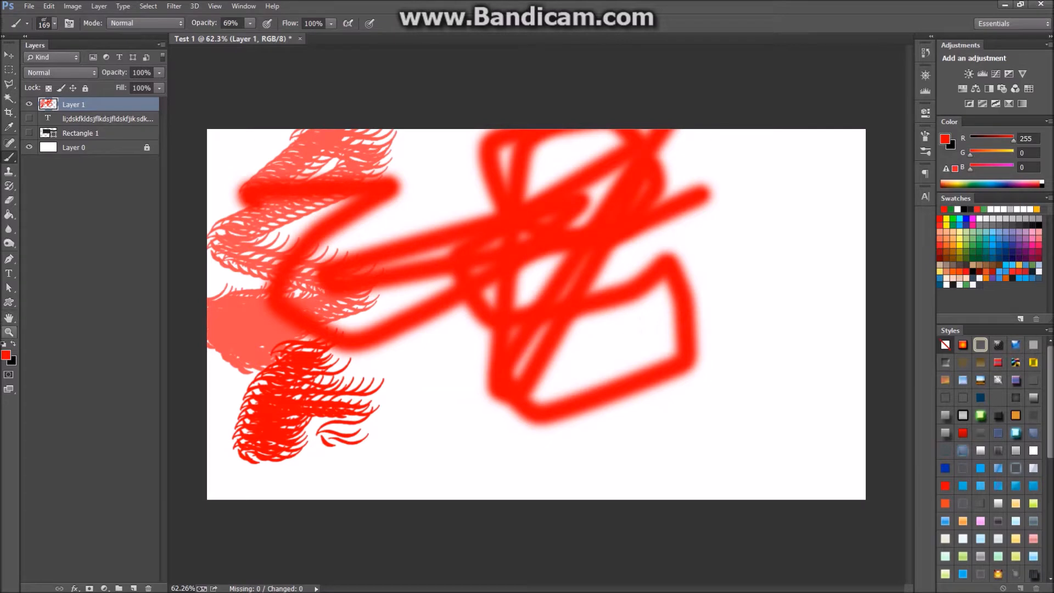
key(d)
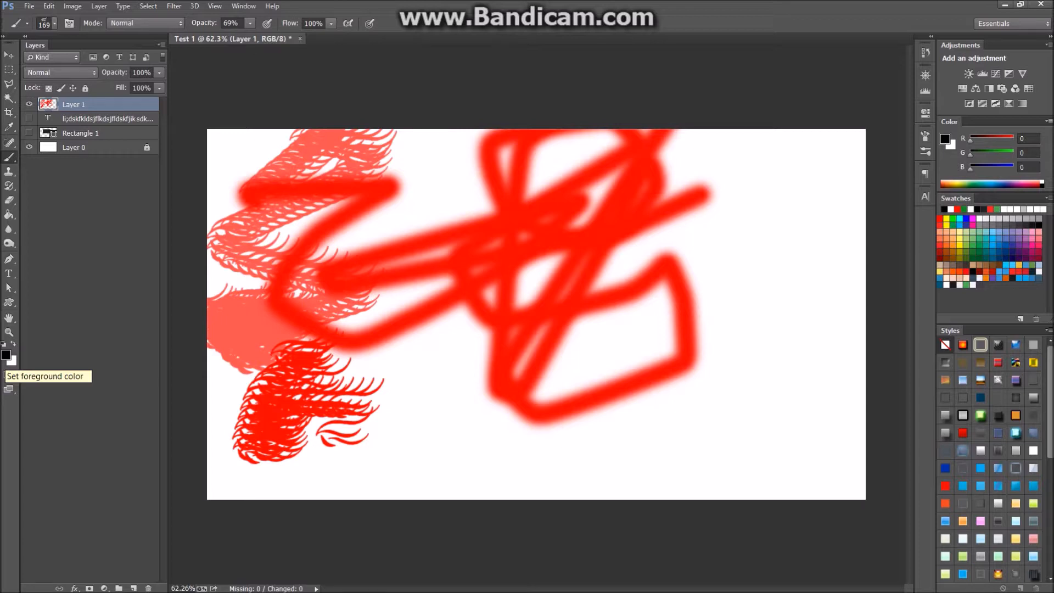
Keeping black as foreground, paint feathered wave strokes from the canvas centre across to the right.
click(6, 356)
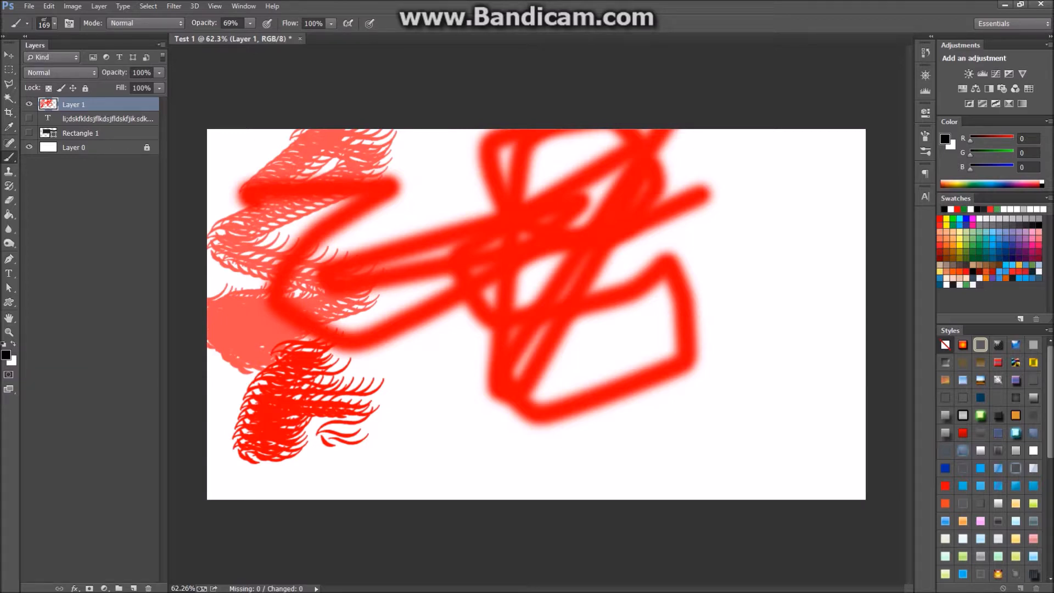
mouse_move(501, 280)
mouse_down()
mouse_move(441, 289)
mouse_move(516, 268)
mouse_up()
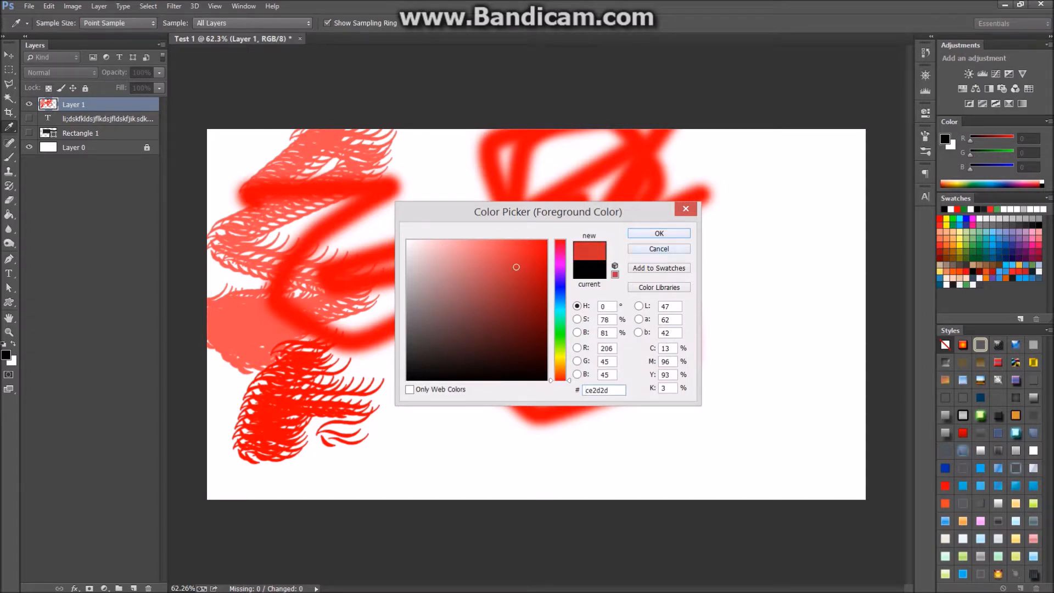
key(Escape)
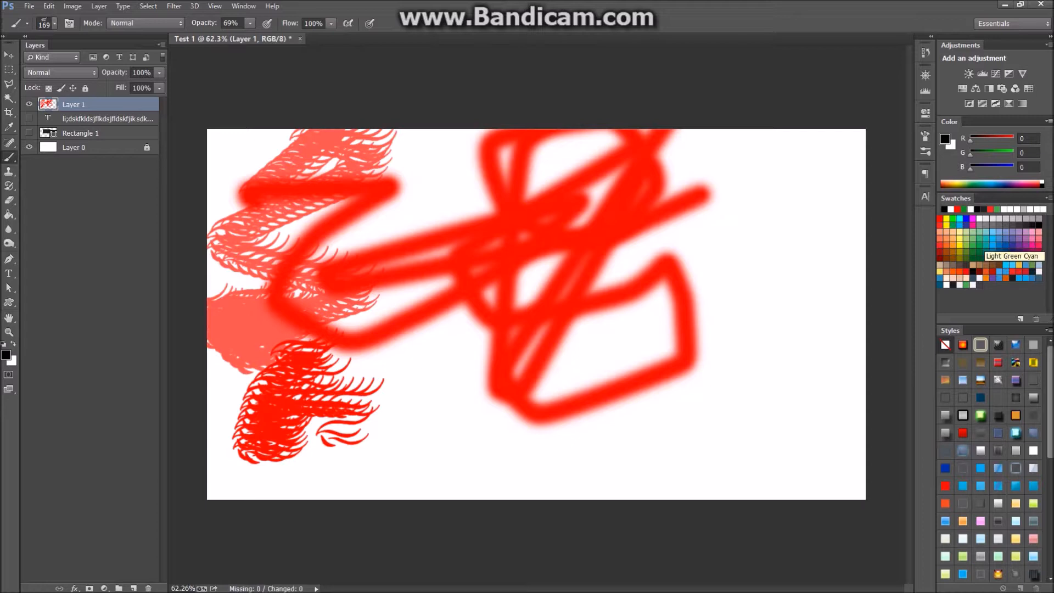
mouse_move(401, 242)
mouse_down()
mouse_move(472, 248)
mouse_move(378, 257)
mouse_move(532, 263)
mouse_move(417, 329)
mouse_up()
mouse_move(475, 344)
mouse_down()
mouse_move(525, 379)
mouse_move(567, 206)
mouse_move(494, 446)
mouse_move(640, 440)
mouse_up()
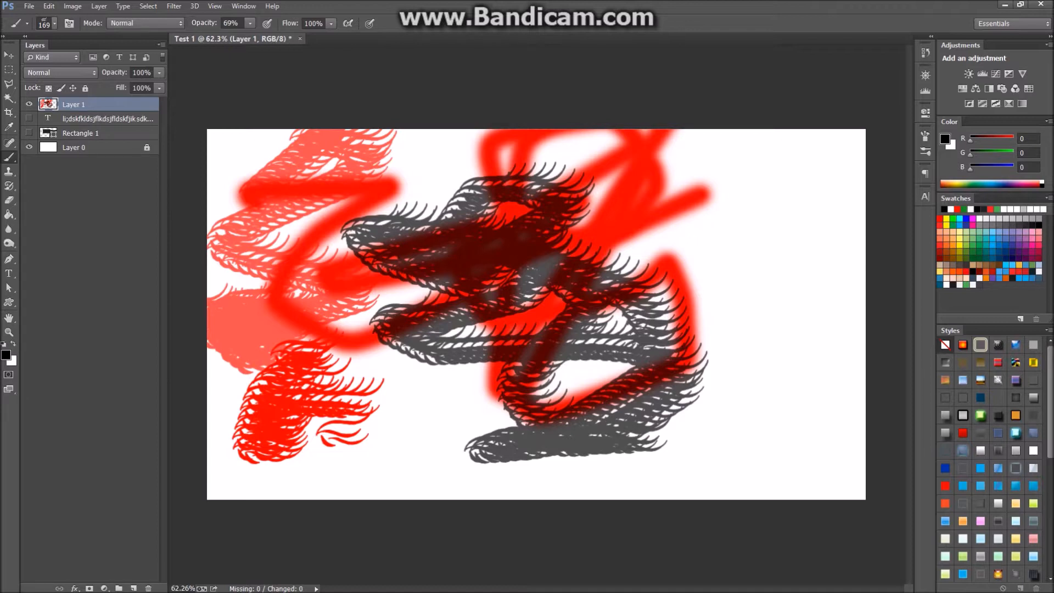
key(v)
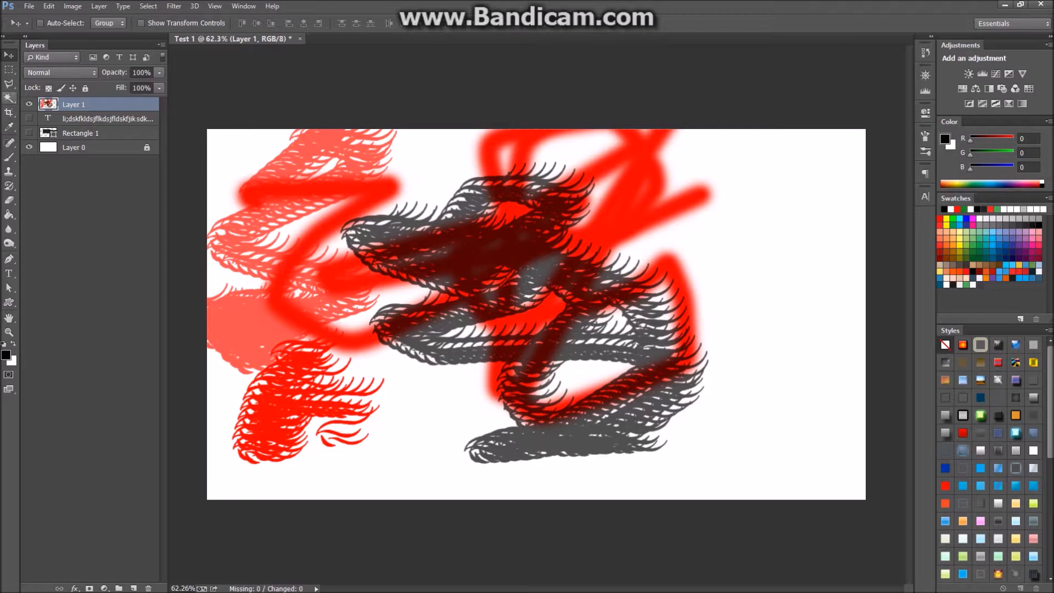
Select the light pink strokes on the left with the Magic Wand and zoom in.
click(10, 98)
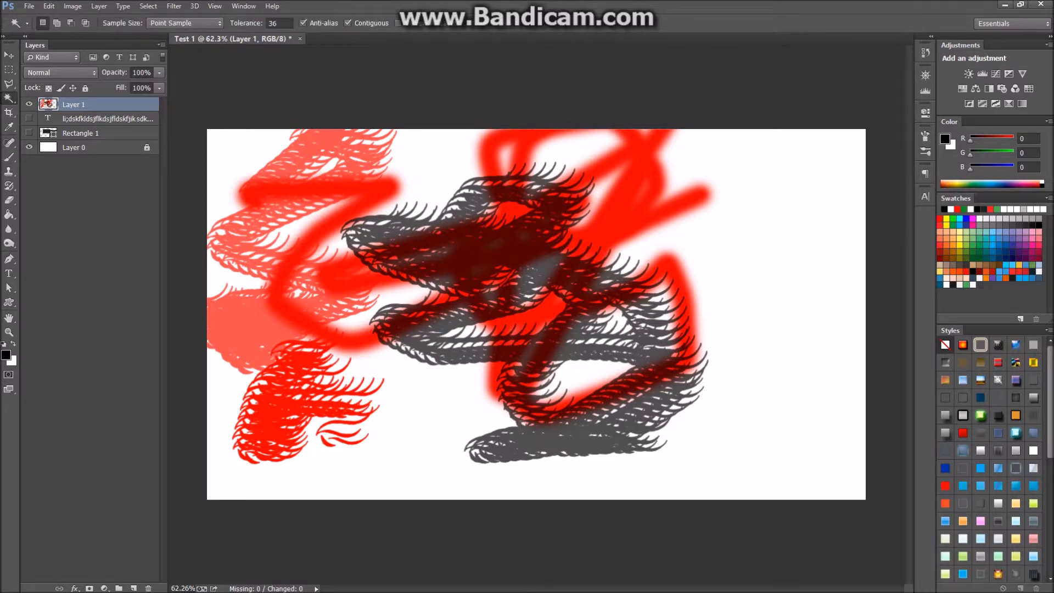
right_click(10, 99)
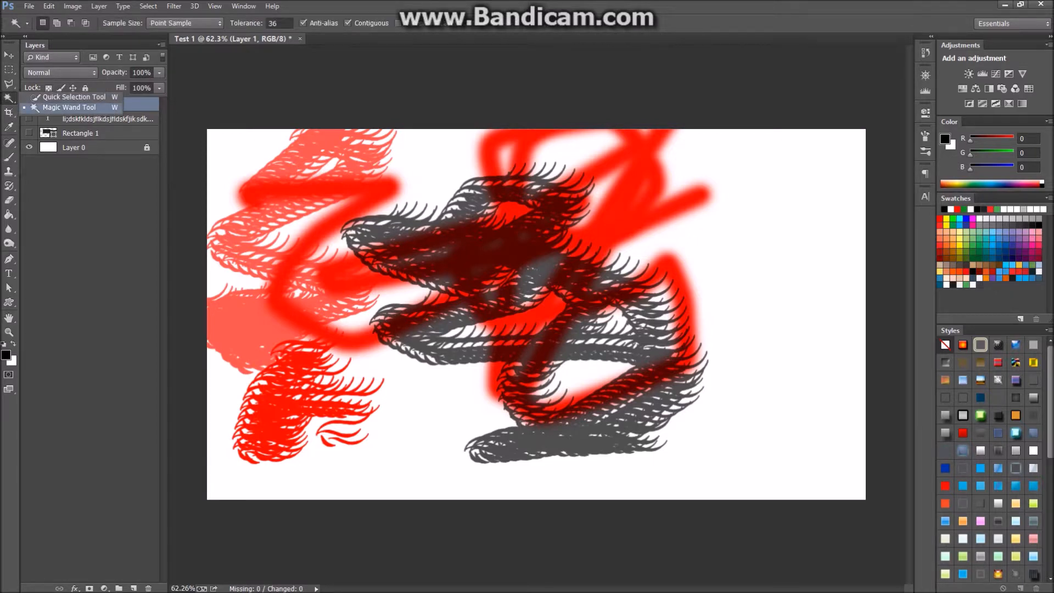
click(68, 107)
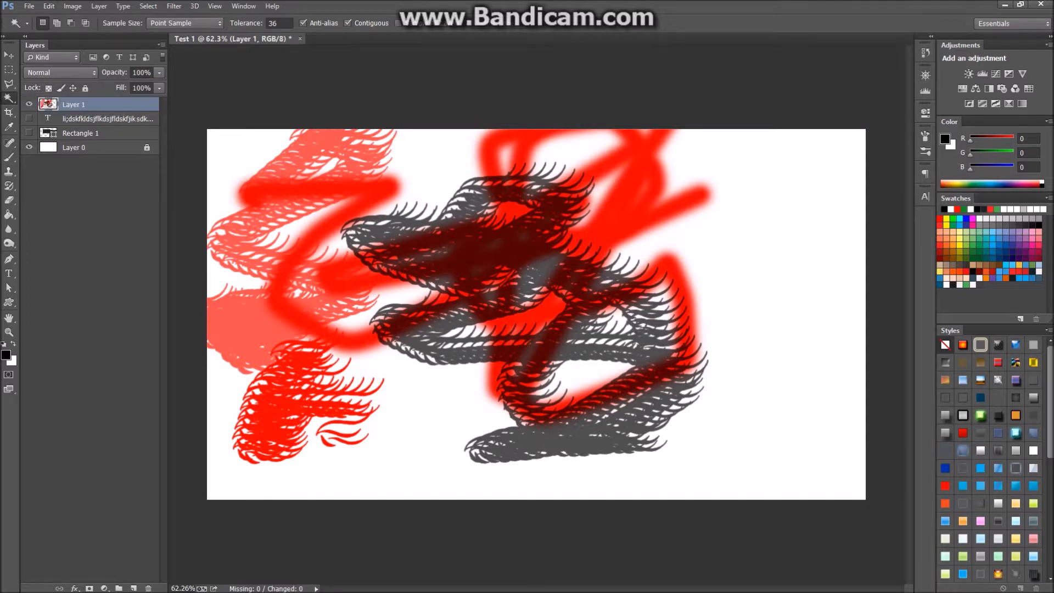
click(237, 357)
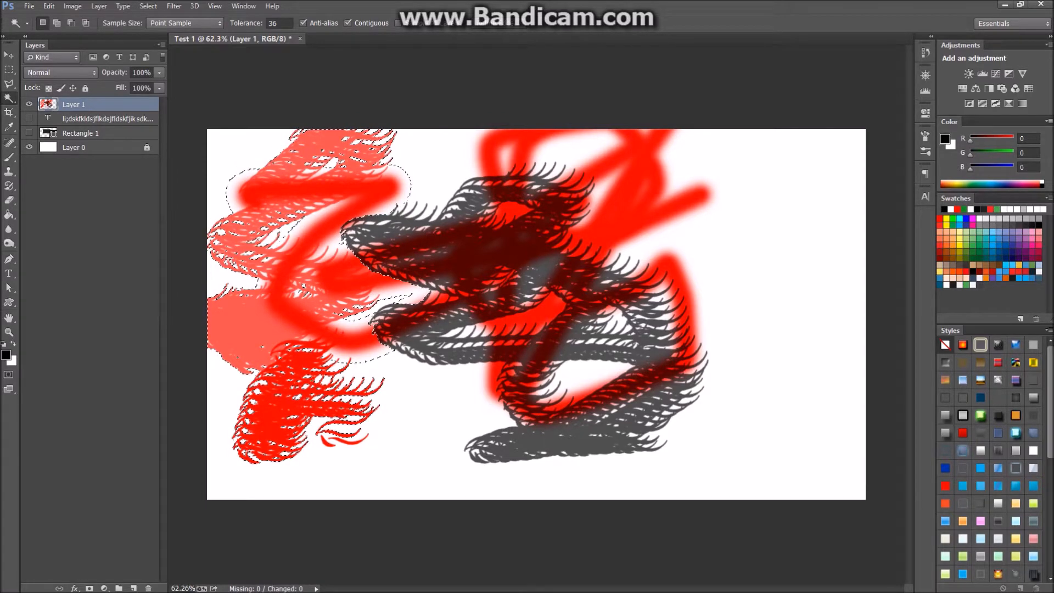
scroll(291, 165, up, 8)
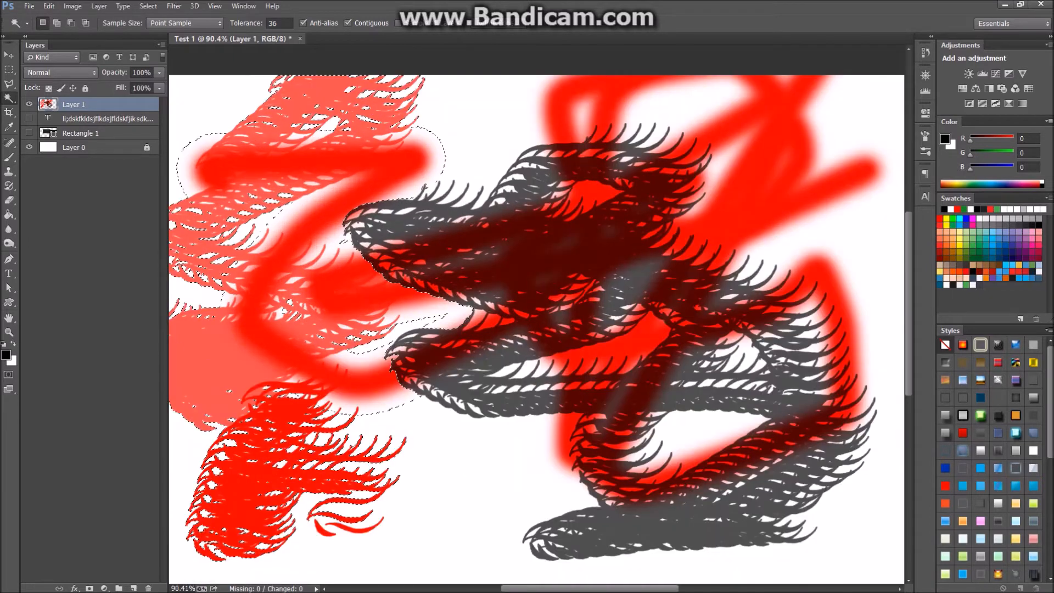
scroll(280, 340, up, 4)
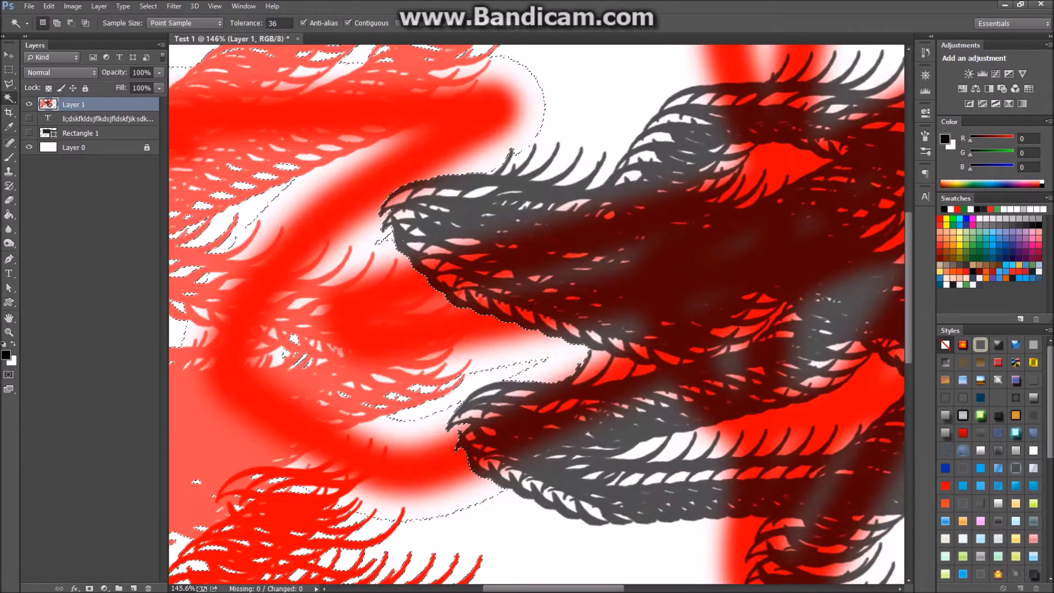
Clear the selection, hide Layer 1 and show the Rectangle 1 layer.
key(ctrl+d)
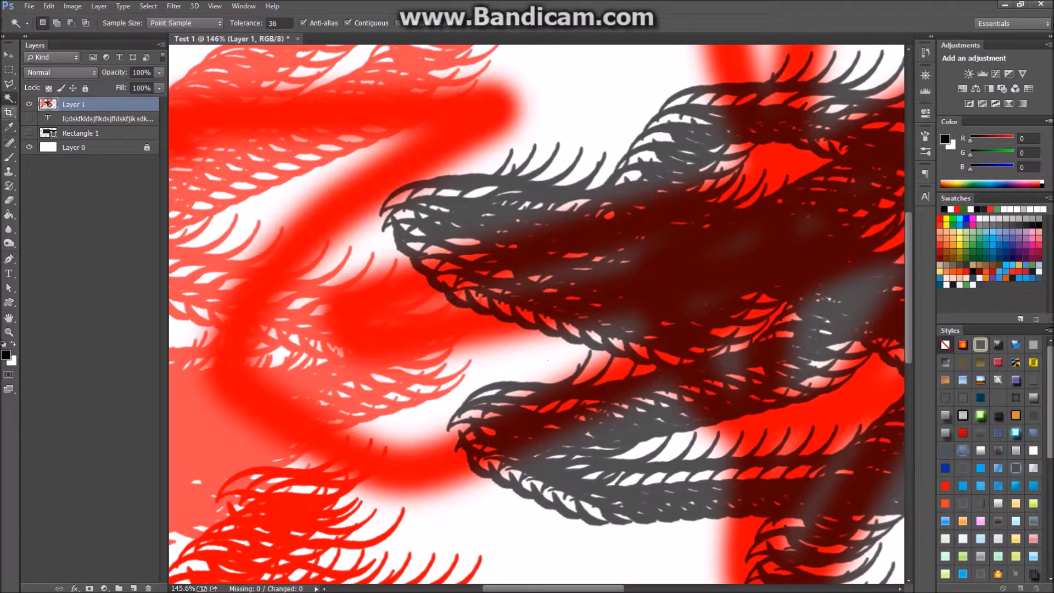
click(29, 103)
click(29, 133)
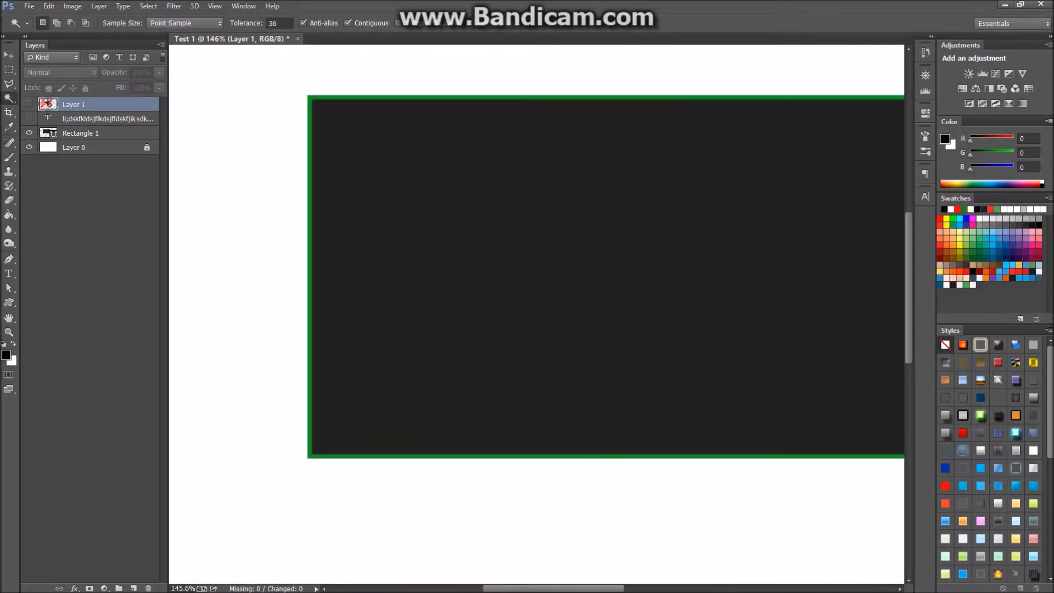
Make the hidden Layer 1 active, switch to the Brush, and start a new Layer 2.
click(83, 133)
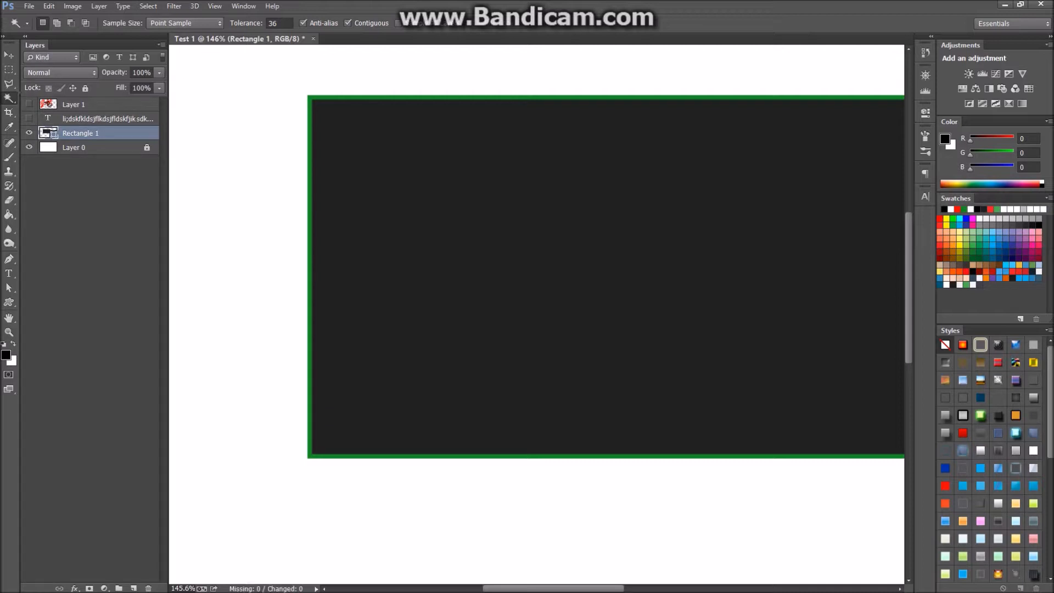
right_click(9, 98)
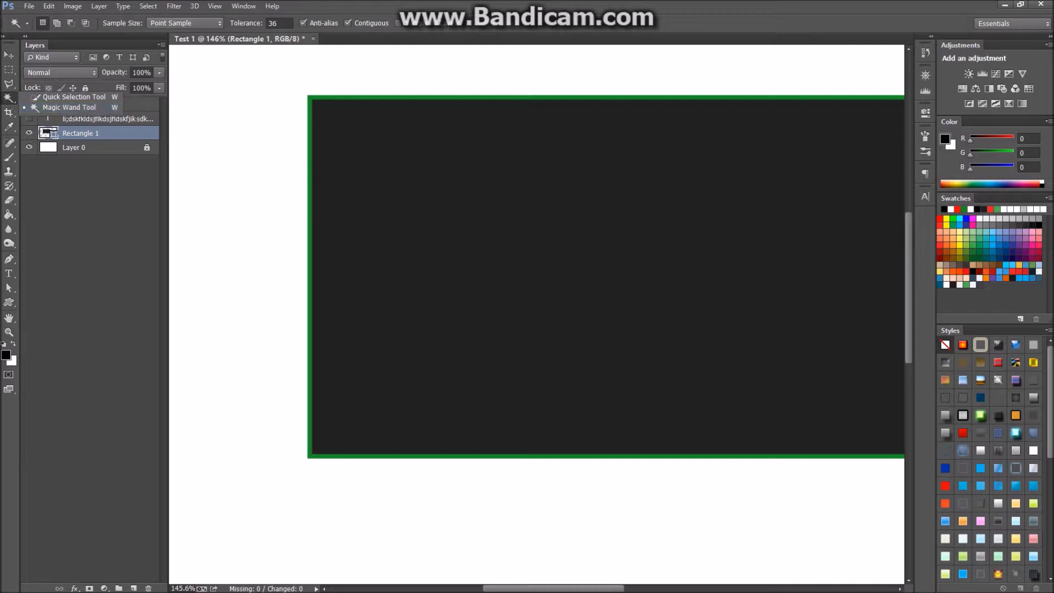
click(88, 214)
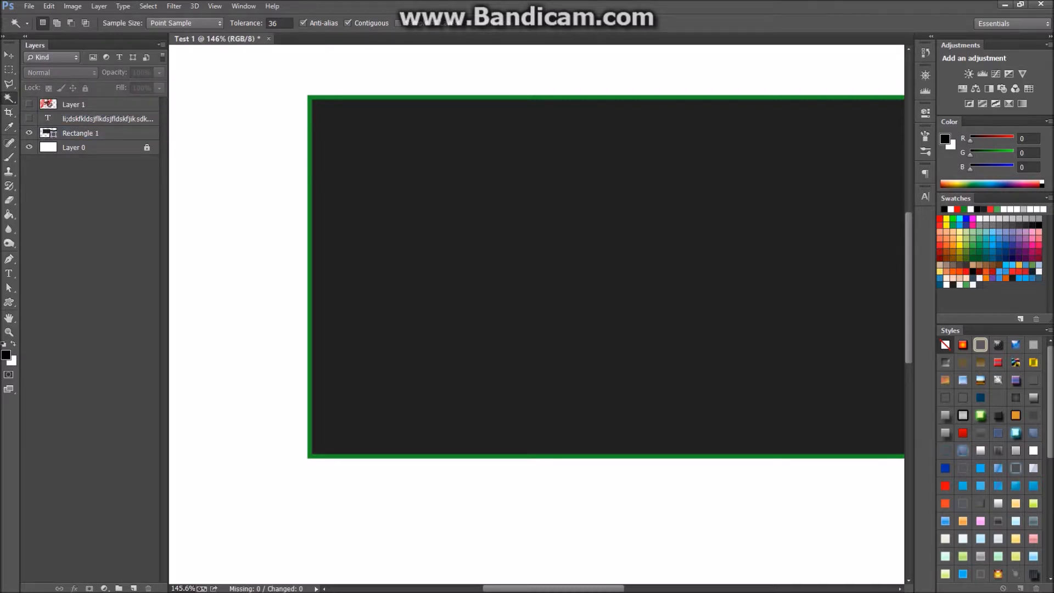
click(76, 104)
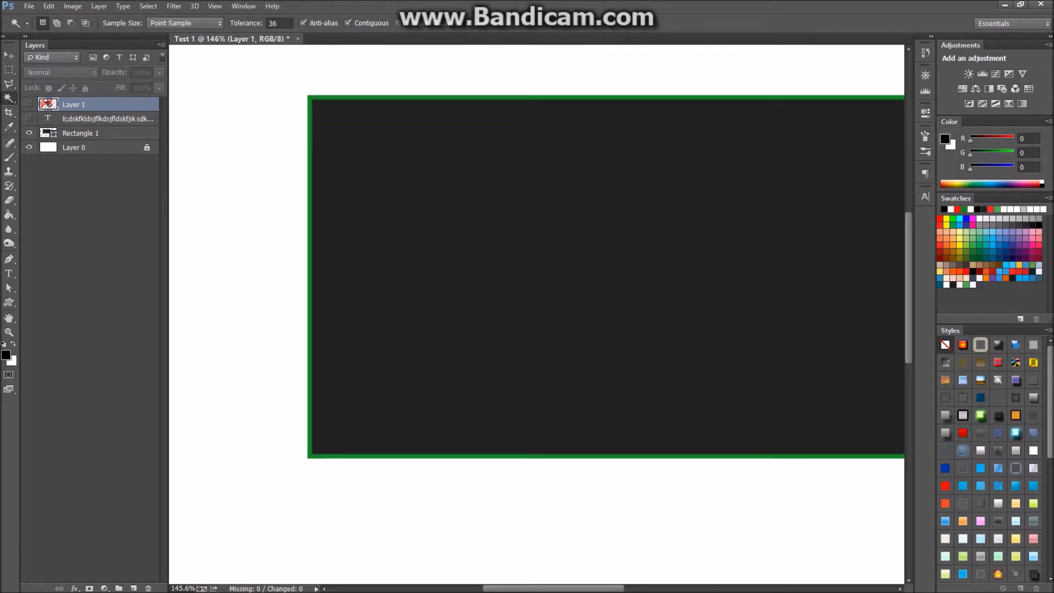
click(29, 104)
click(28, 104)
key(b)
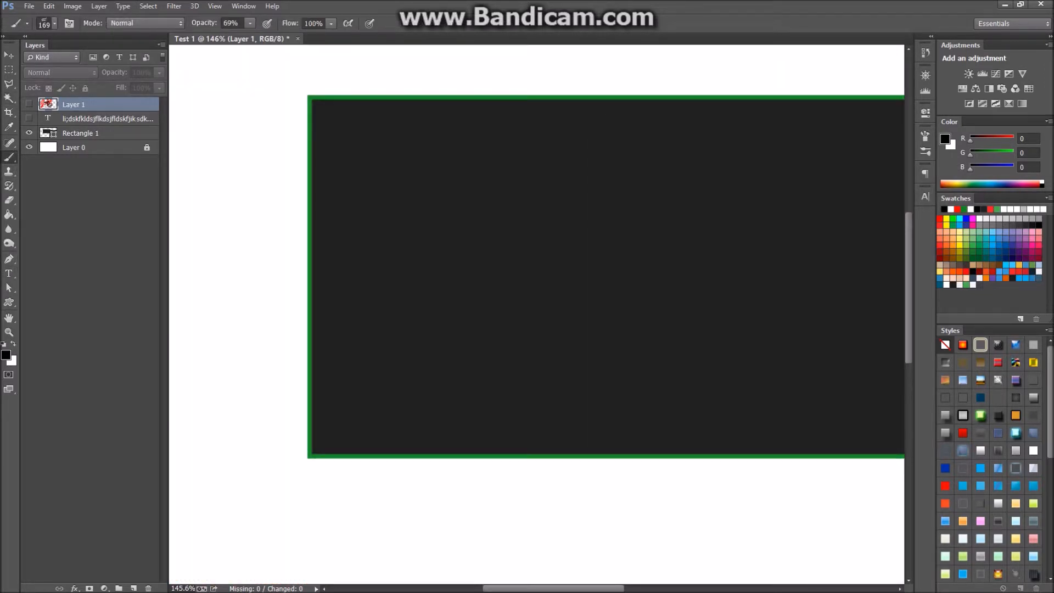
key(ctrl+shift+n)
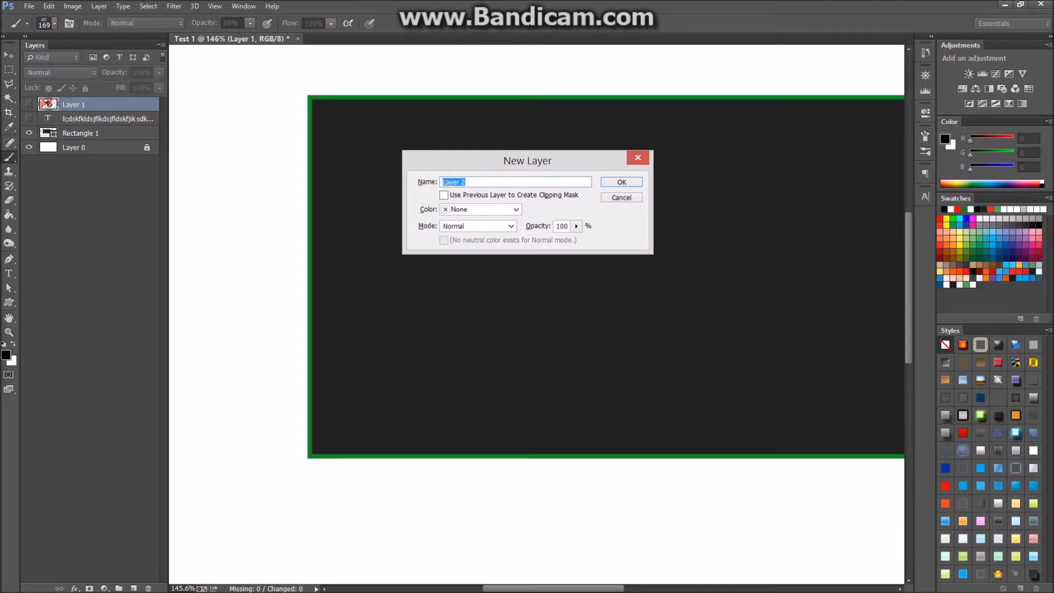
Create Layer 2 and stamp a grey wave stroke below the dark rectangle.
key(Return)
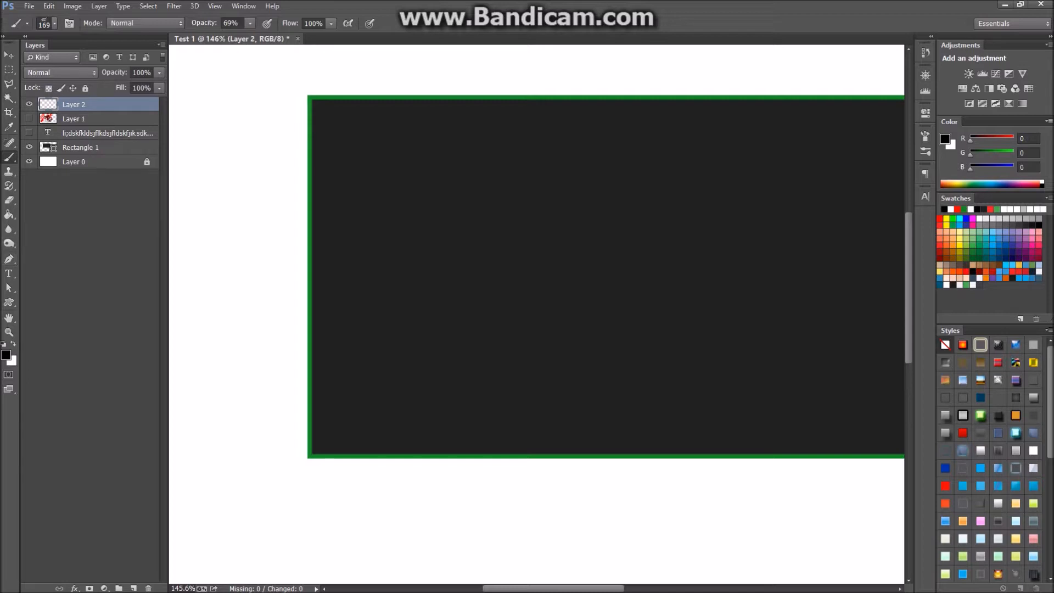
click(406, 226)
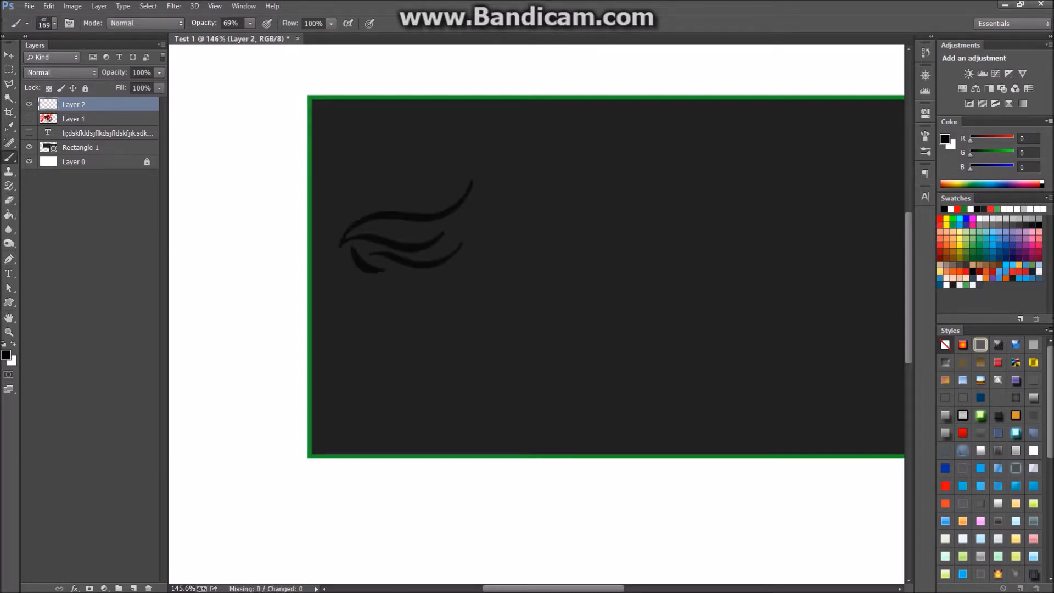
key(ctrl+z)
key(ctrl+0)
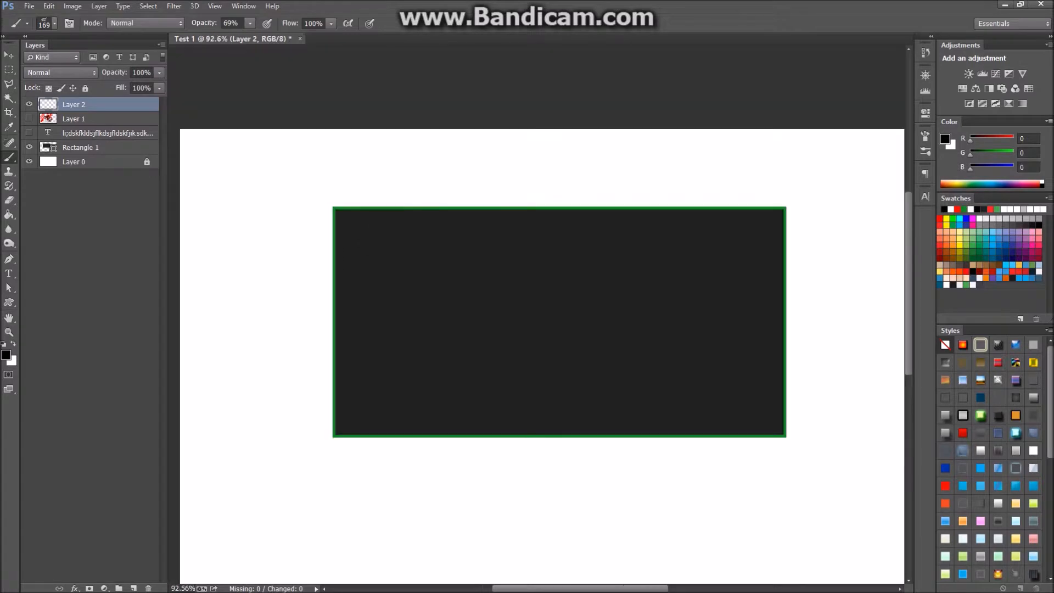
click(464, 497)
Zoom in on the strokes and switch to the Magic Wand tool.
scroll(464, 527, up, 3)
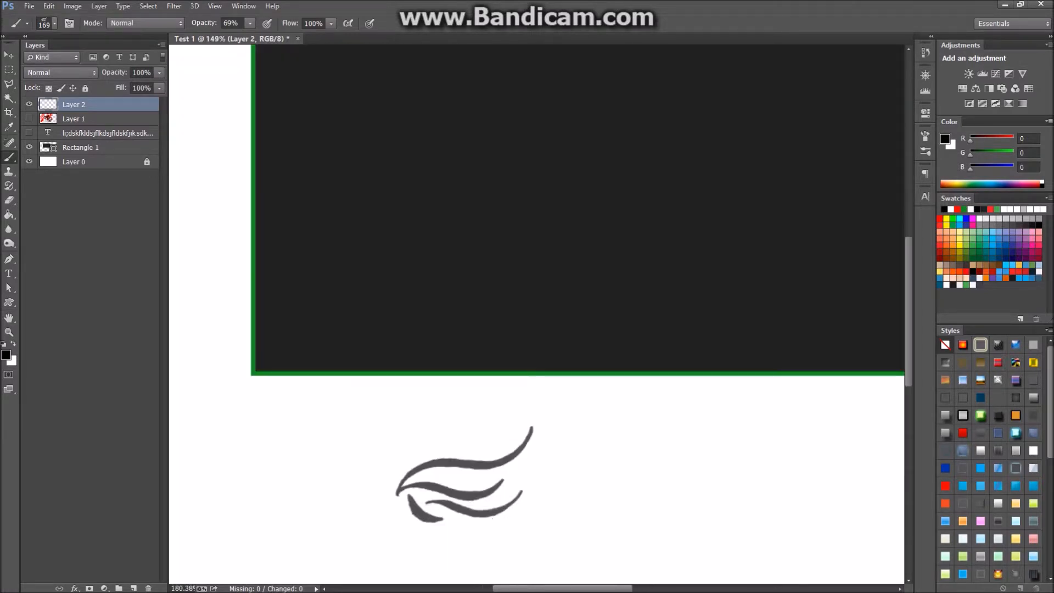
scroll(465, 533, up, 2)
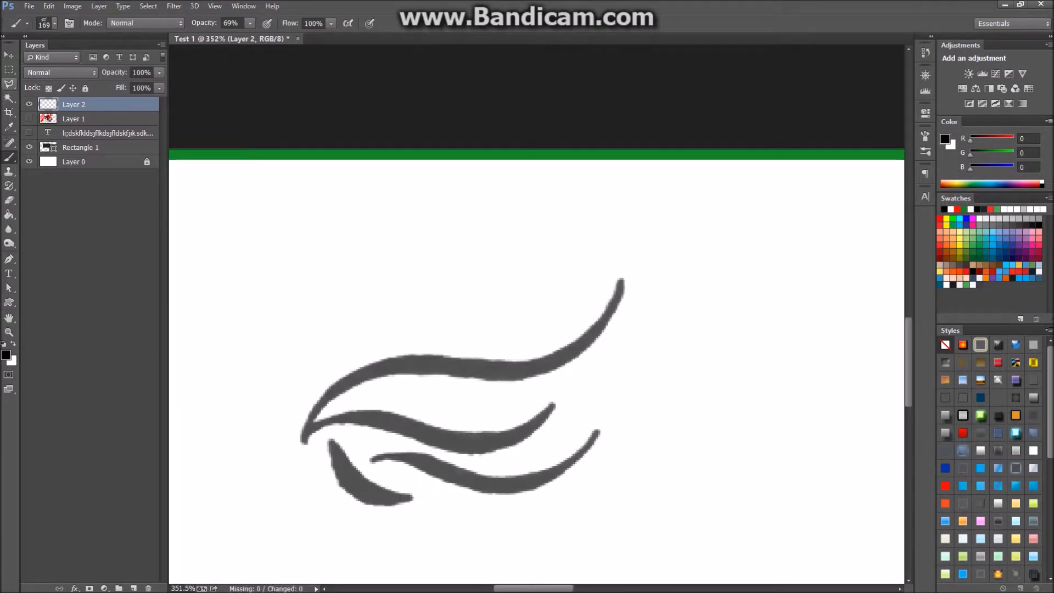
click(9, 98)
Select the top wing strokes plus the lower-left and lower-right strokes with the Magic Wand.
click(329, 405)
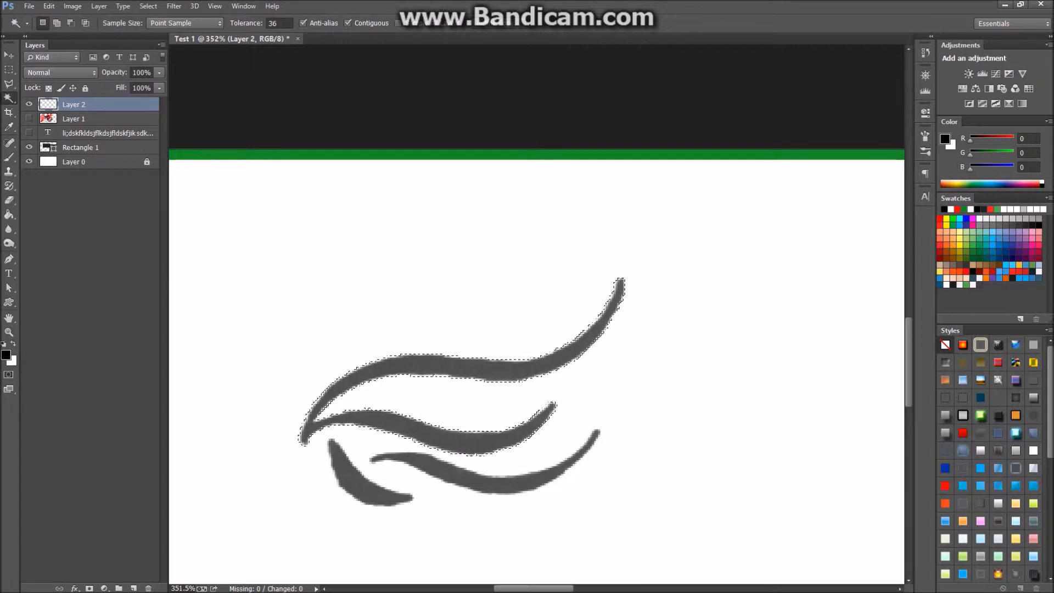
key(shift)
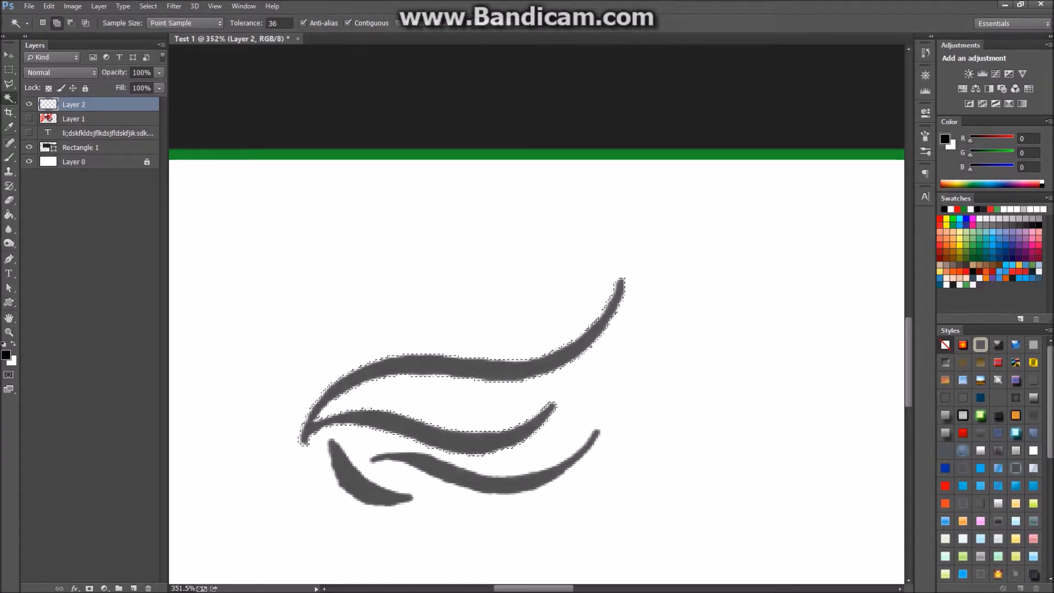
shift+click(494, 484)
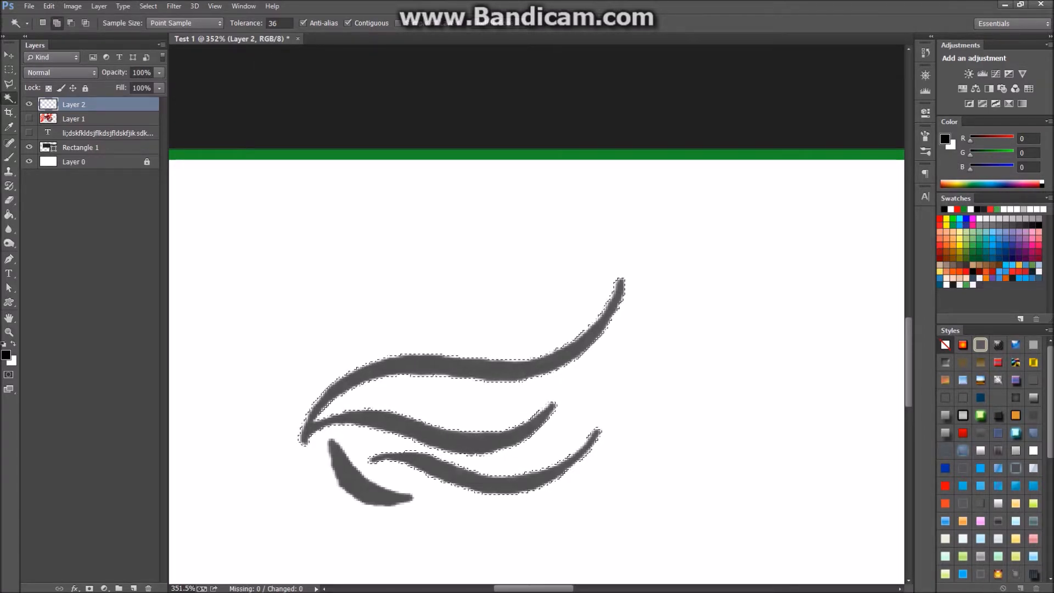
shift+click(373, 482)
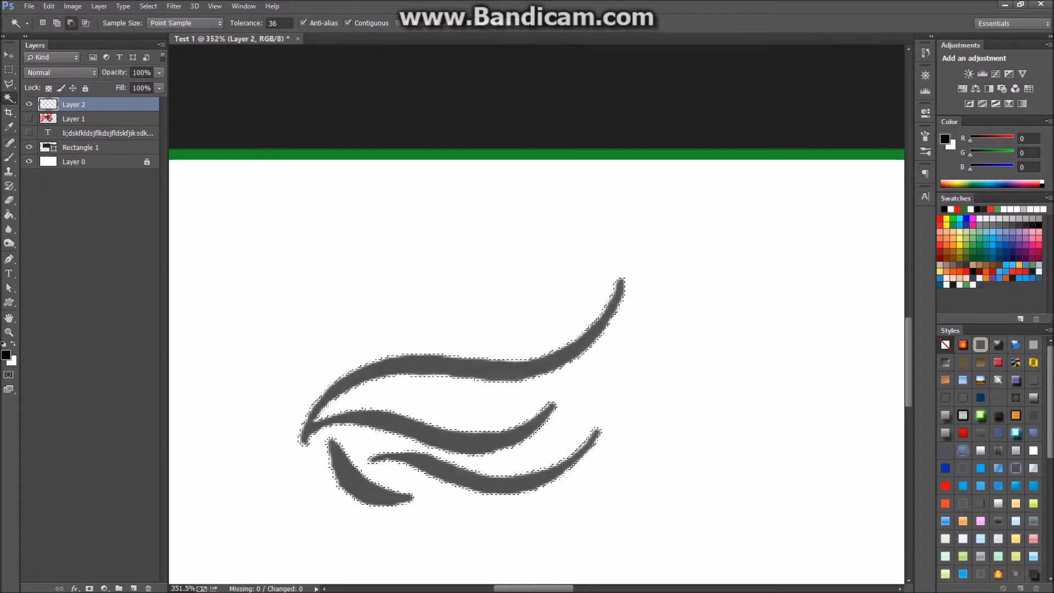
alt+click(368, 485)
alt+click(498, 485)
key(shift)
shift+click(499, 486)
shift+click(367, 488)
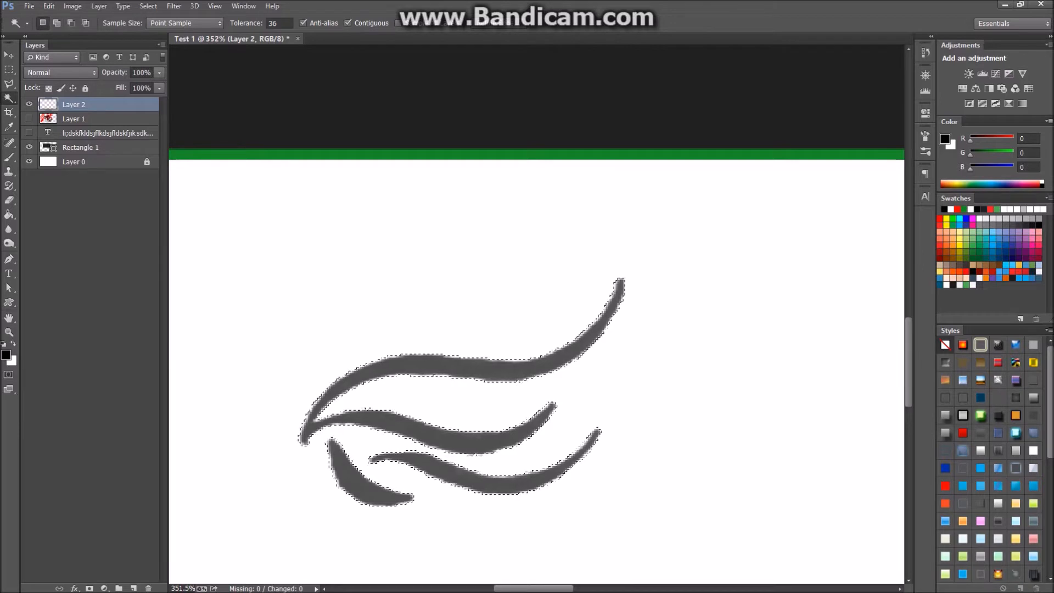
Delete the selected strokes, undo it, and return Layer 2 opacity to 100%.
key(Delete)
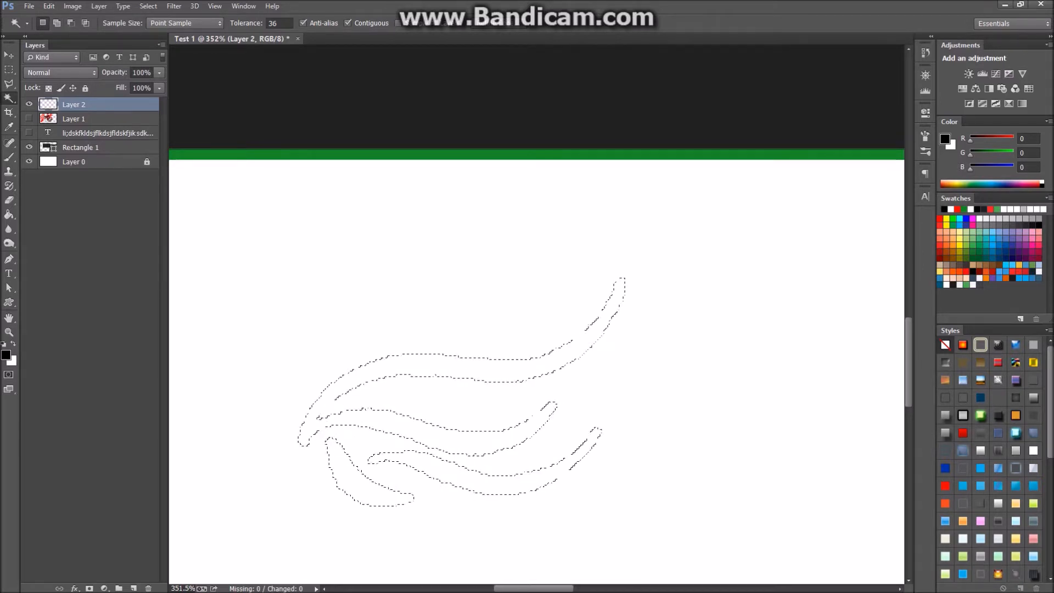
key(ctrl+z)
key(8)
key(3)
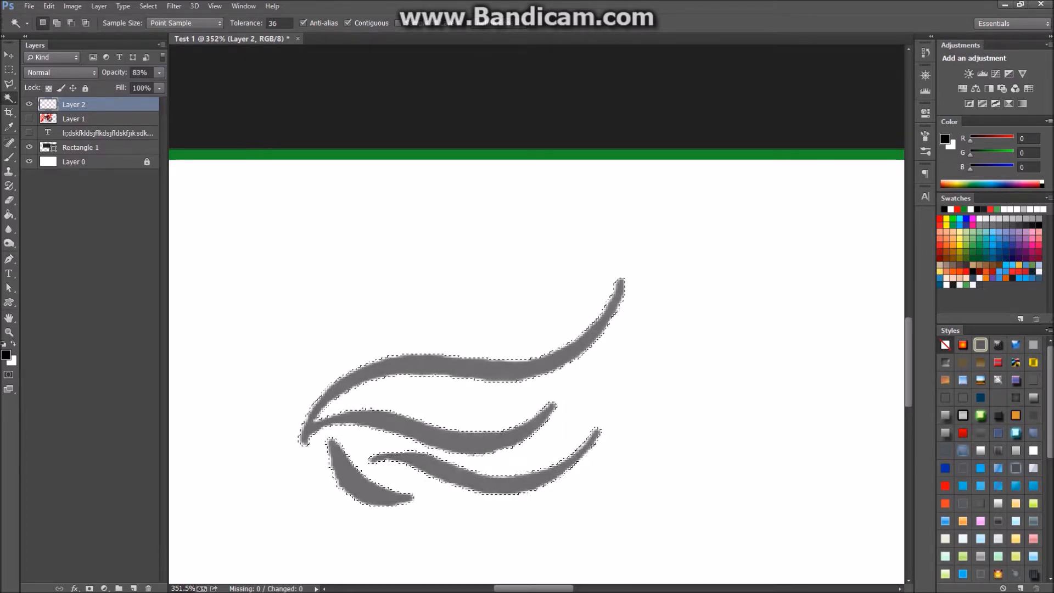
key(0)
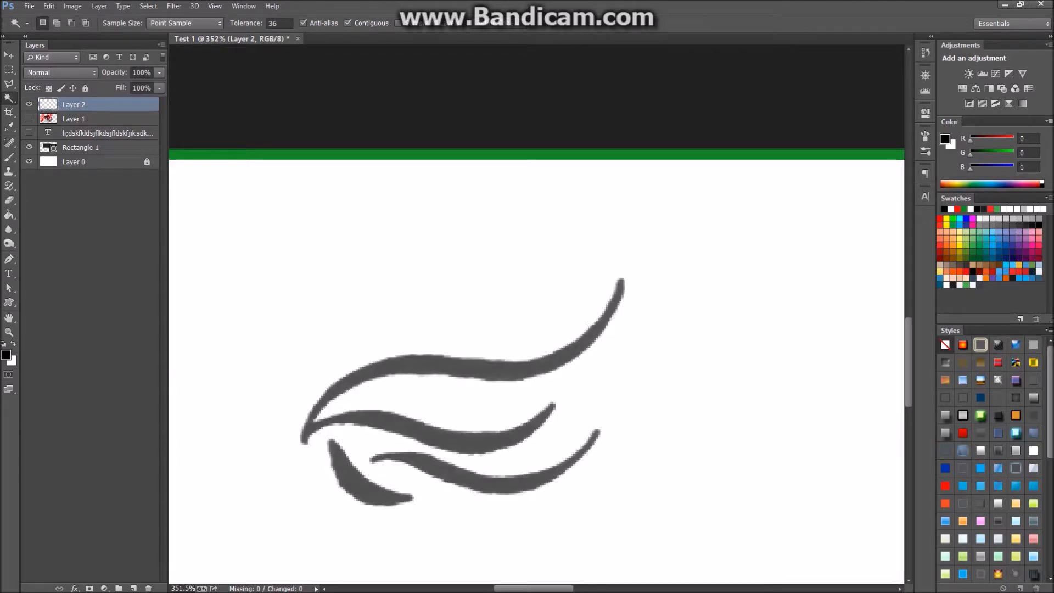
click(148, 6)
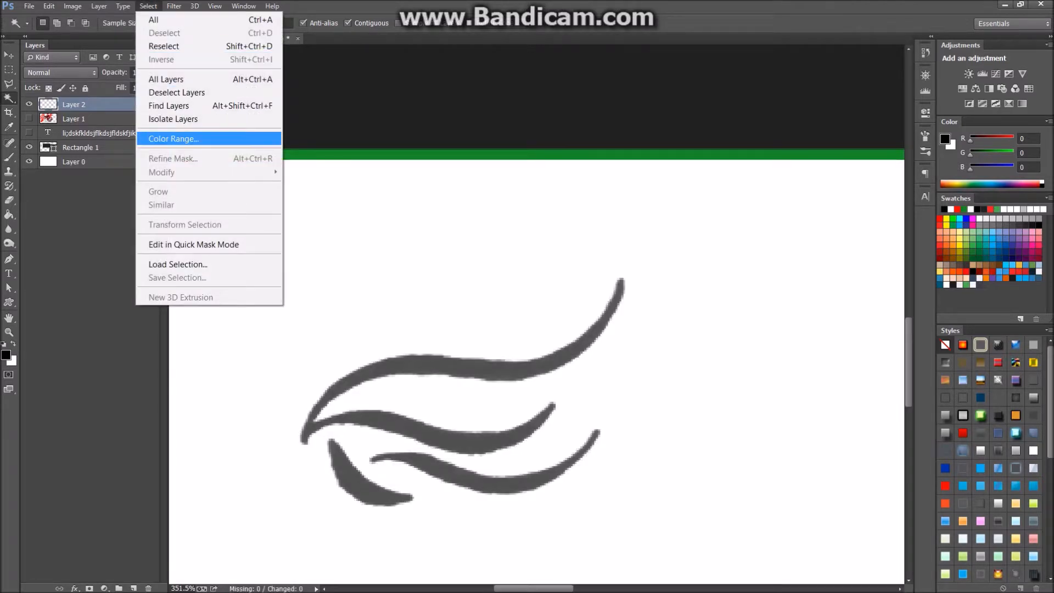
Select the grey wing strokes with Color Range, then zoom in.
click(173, 138)
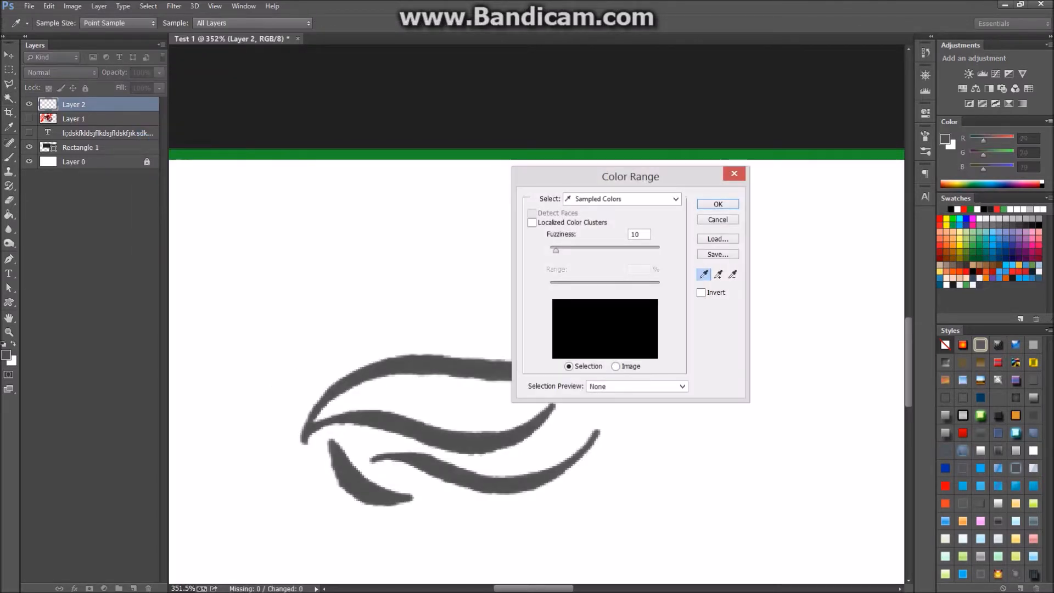
key(Return)
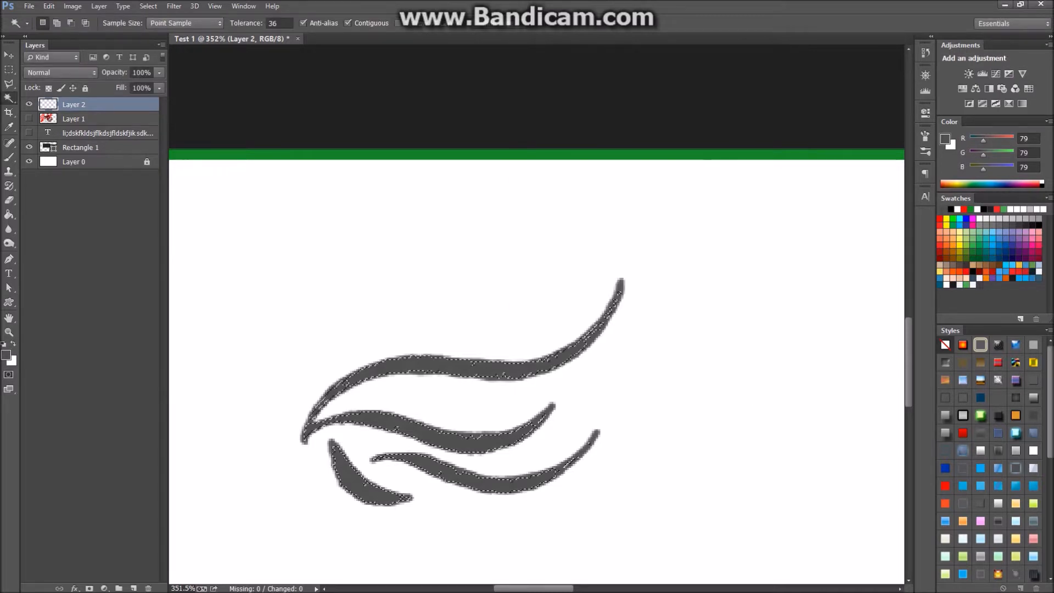
scroll(457, 434, up, 3)
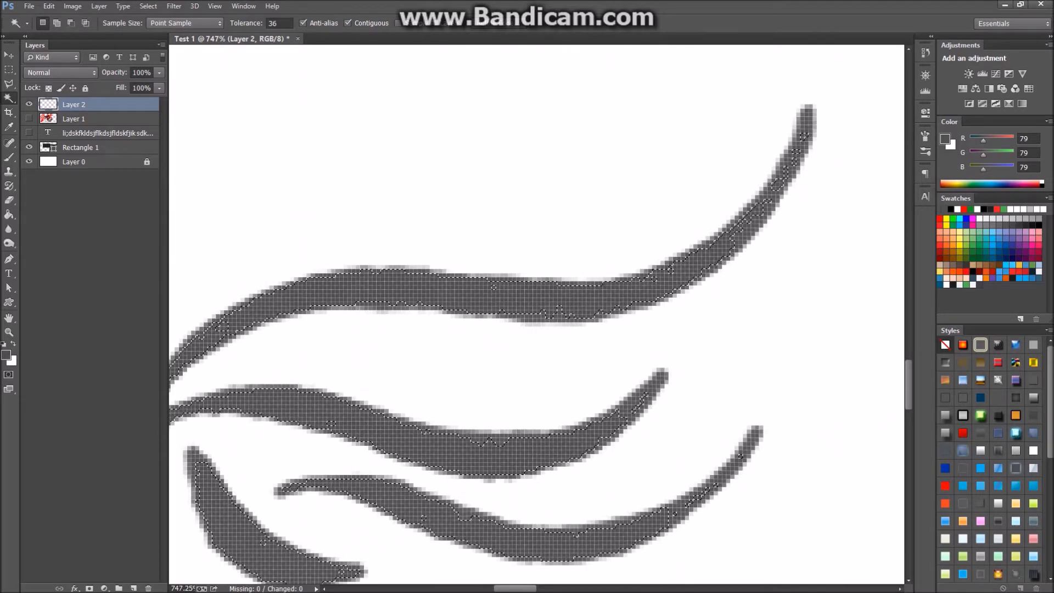
scroll(370, 277, up, 5)
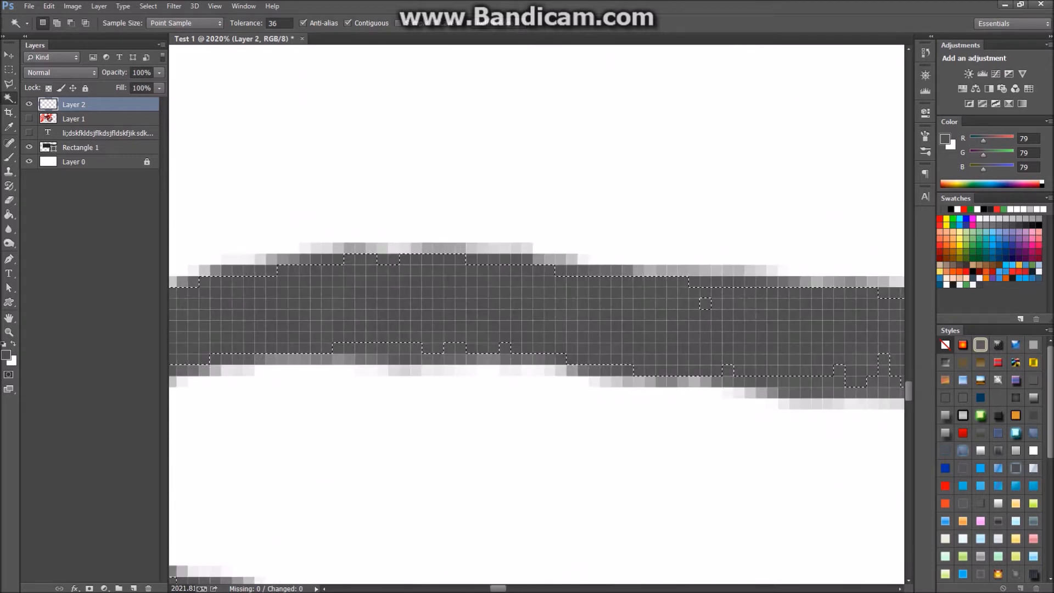
scroll(342, 235, up, 2)
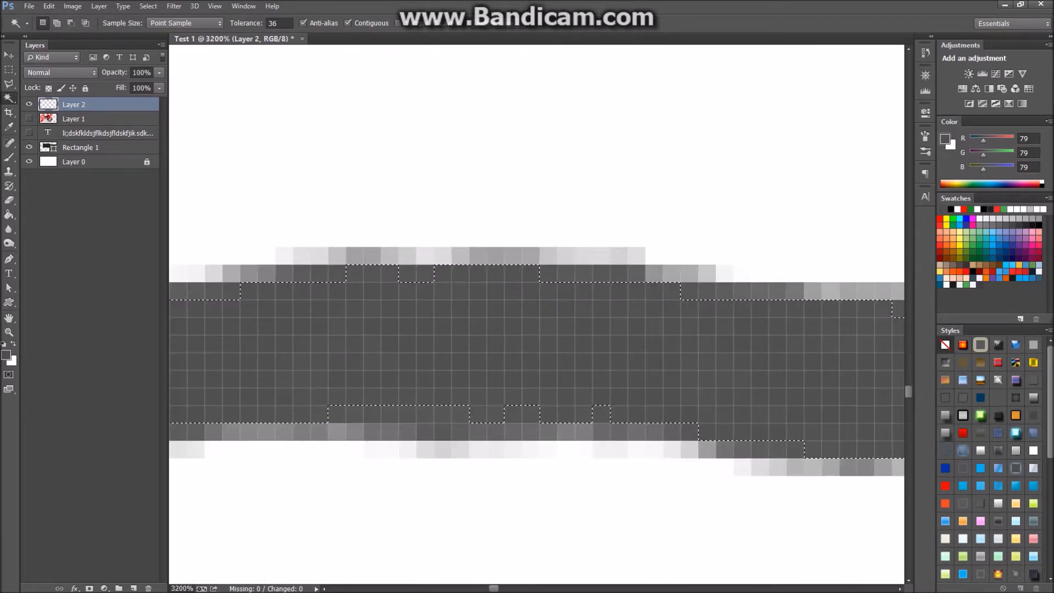
scroll(384, 252, down, 2)
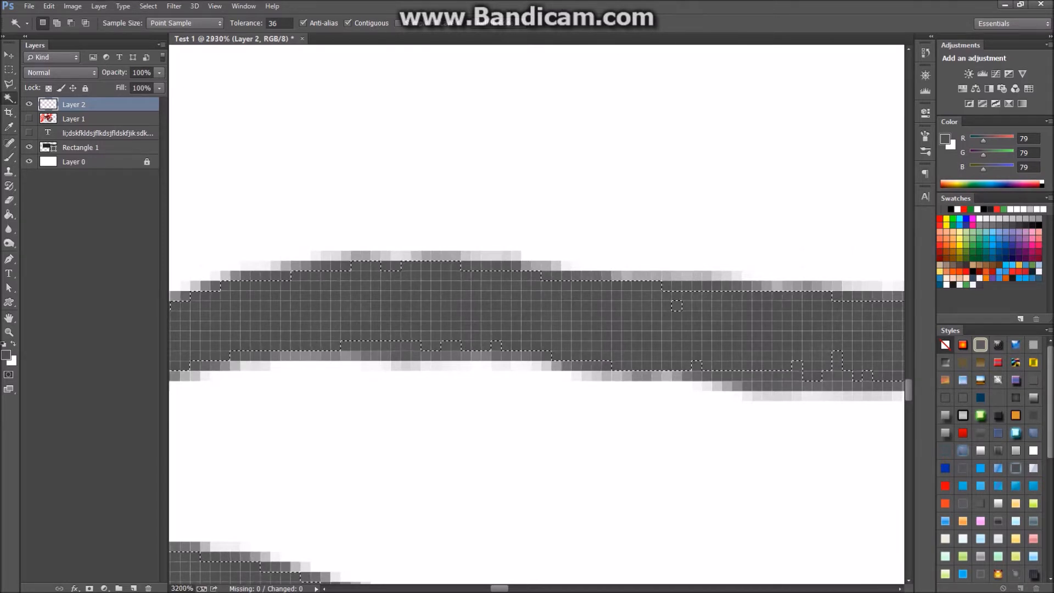
scroll(396, 243, up, 3)
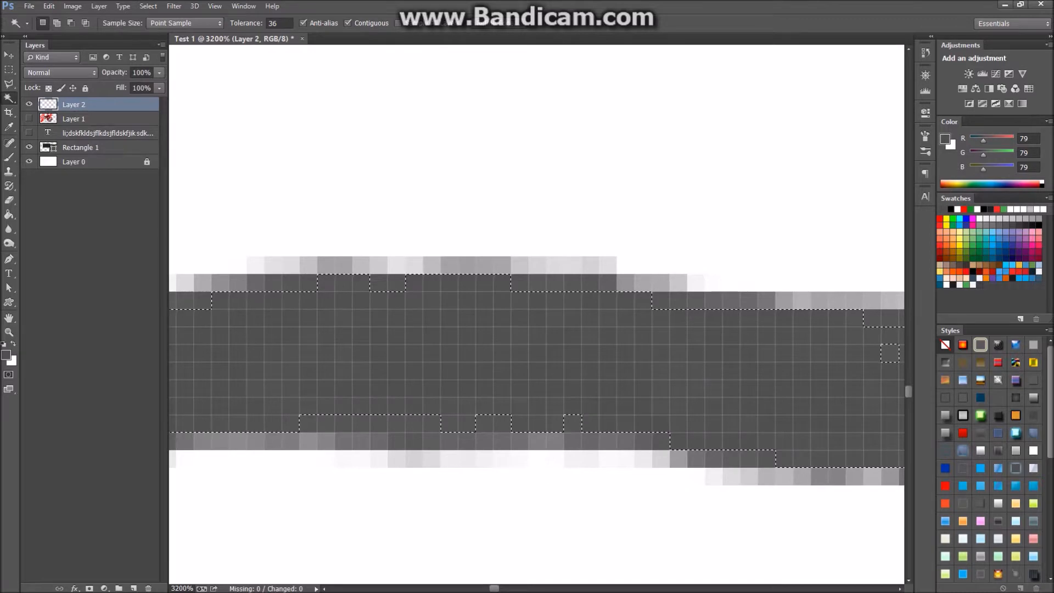
scroll(395, 243, down, 3)
scroll(591, 349, down, 4)
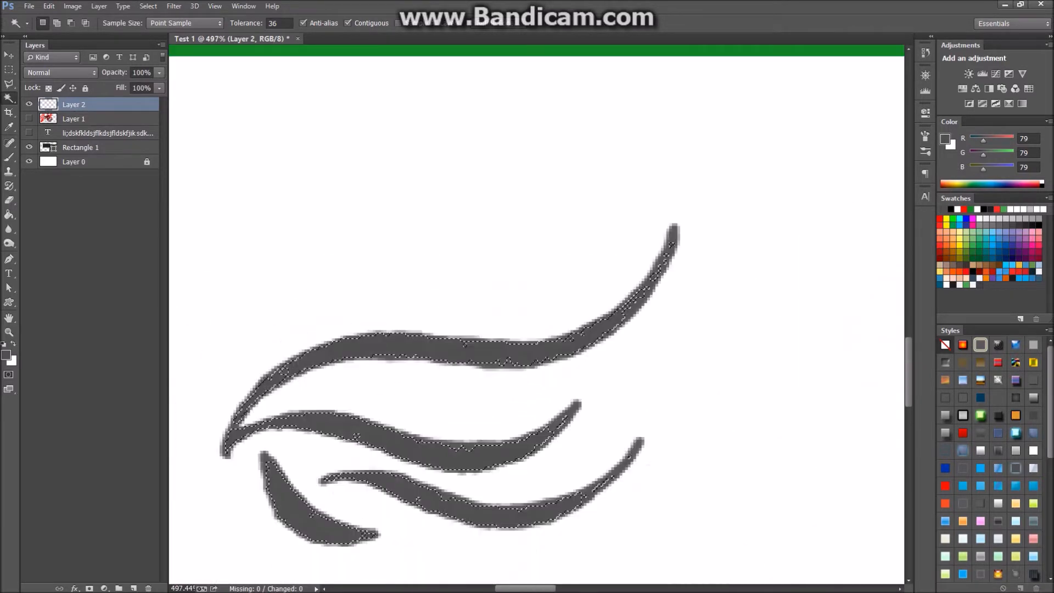
scroll(501, 351, up, 3)
scroll(538, 374, up, 3)
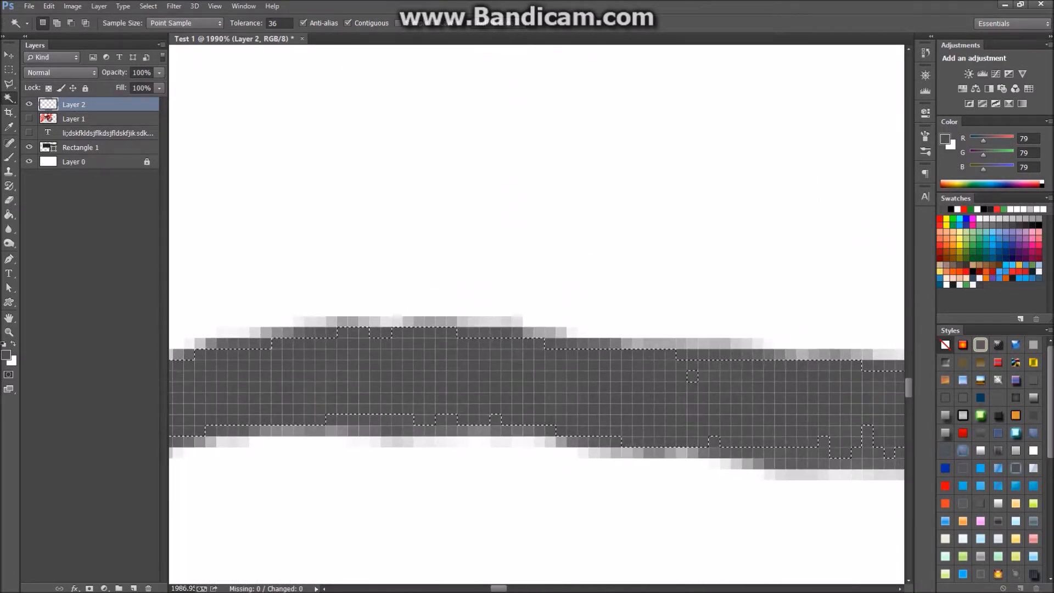
key(ctrl+d)
key(ctrl+z)
scroll(171, 324, up, 1)
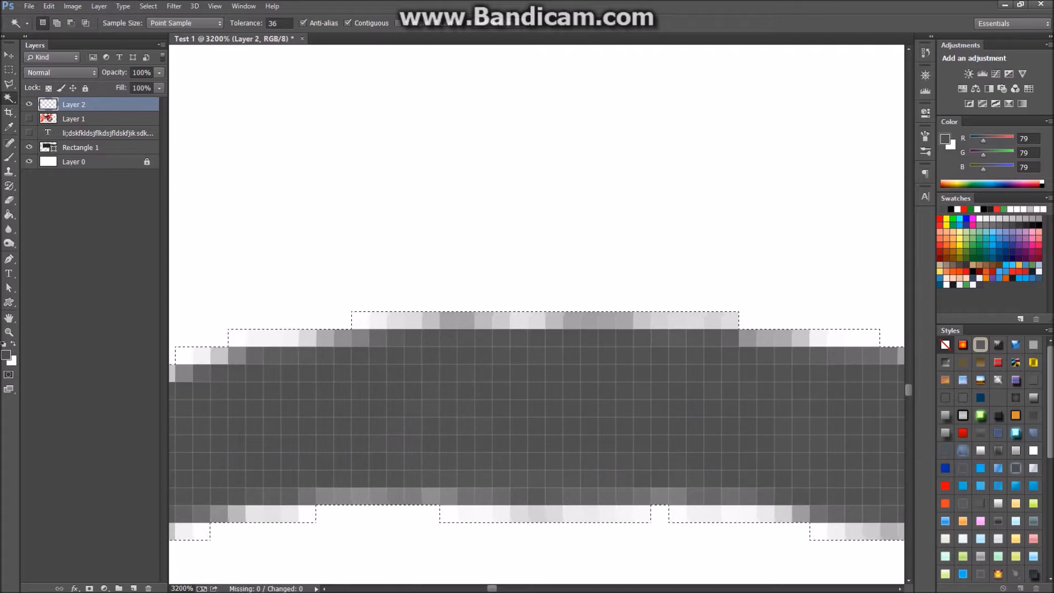
Set the foreground colour to near-white by entering hex ffffff.
key(ctrl+d)
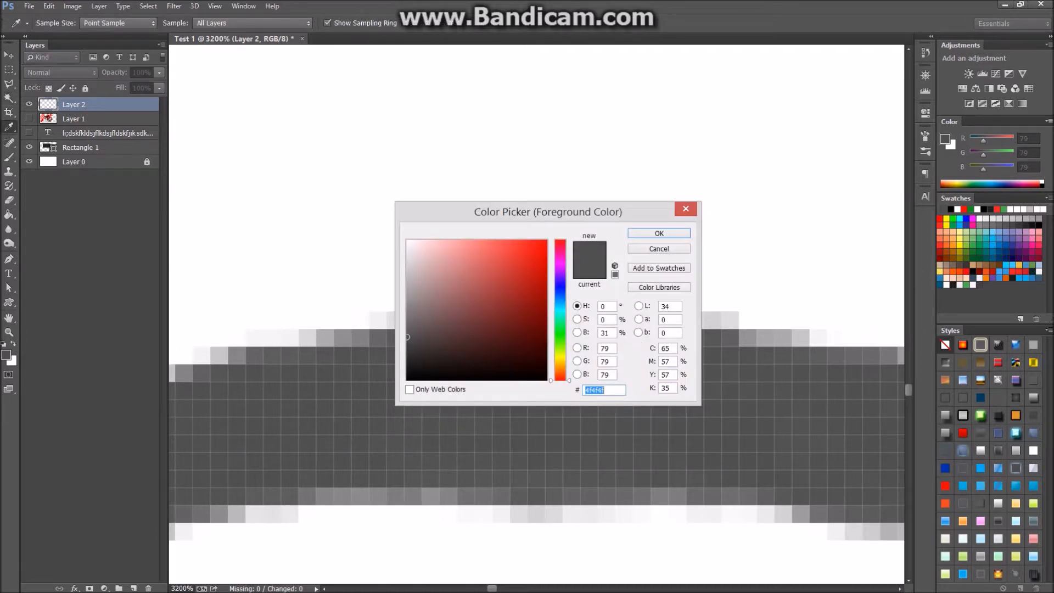
text(ffffff)
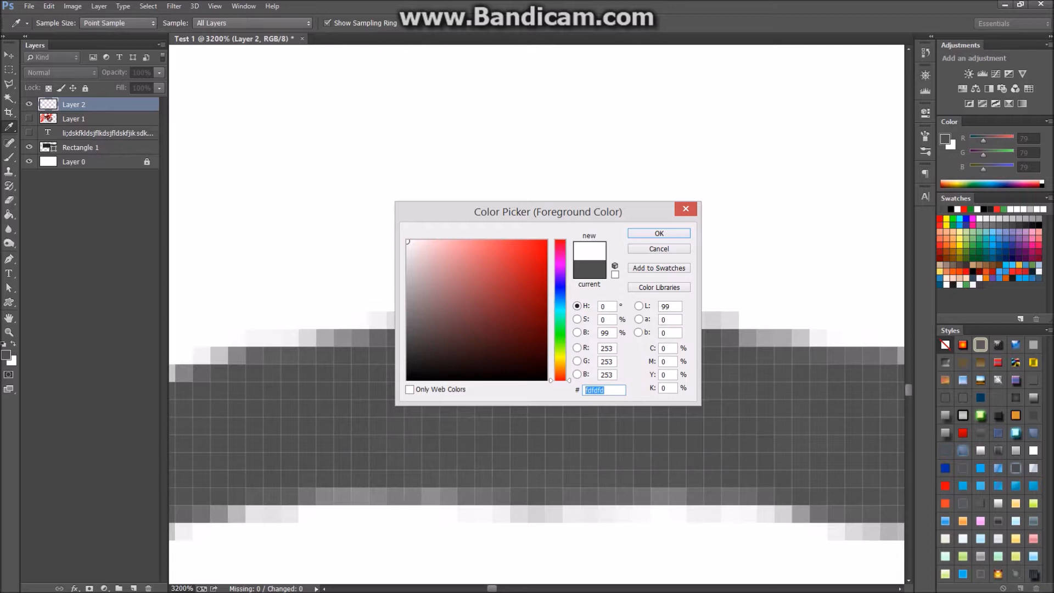
key(Return)
key(w)
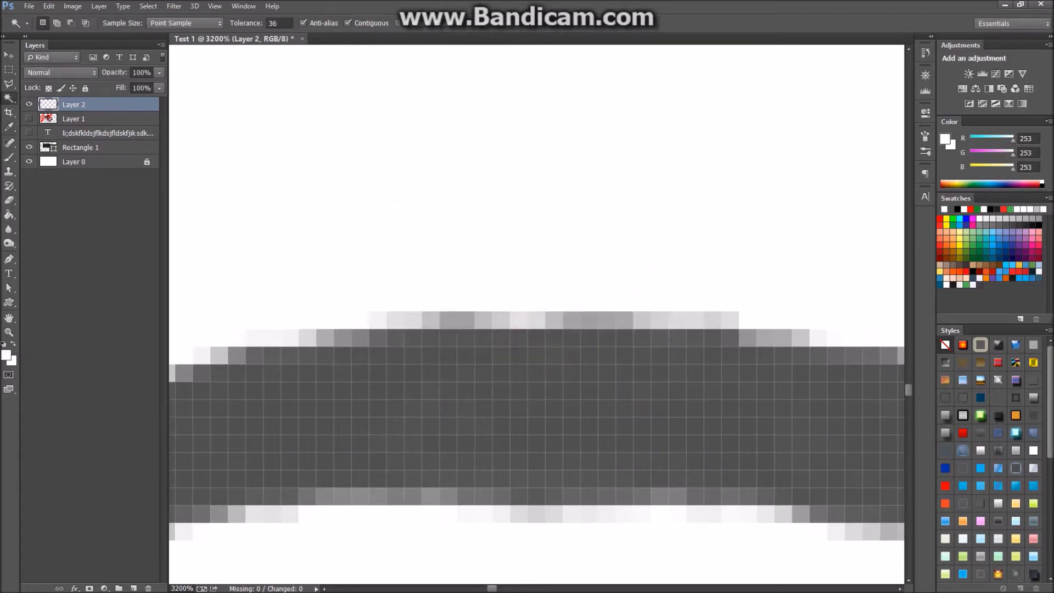
Select the grey stroke by colour, then clear the selection.
click(527, 411)
key(ctrl+d)
click(148, 6)
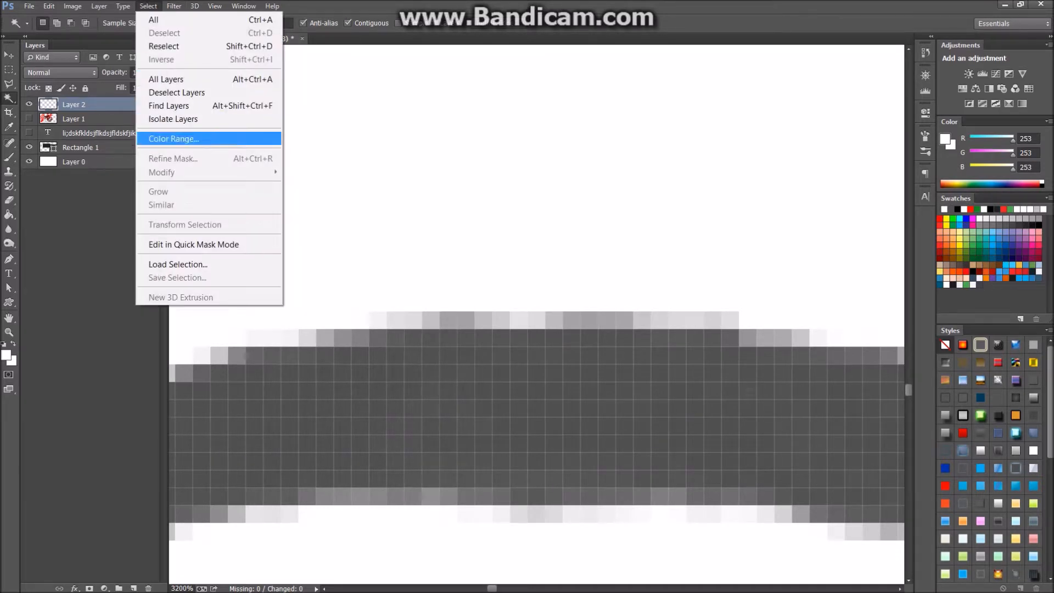
Select the grey stroke via Color Range, check the foreground colour, then deselect.
click(170, 138)
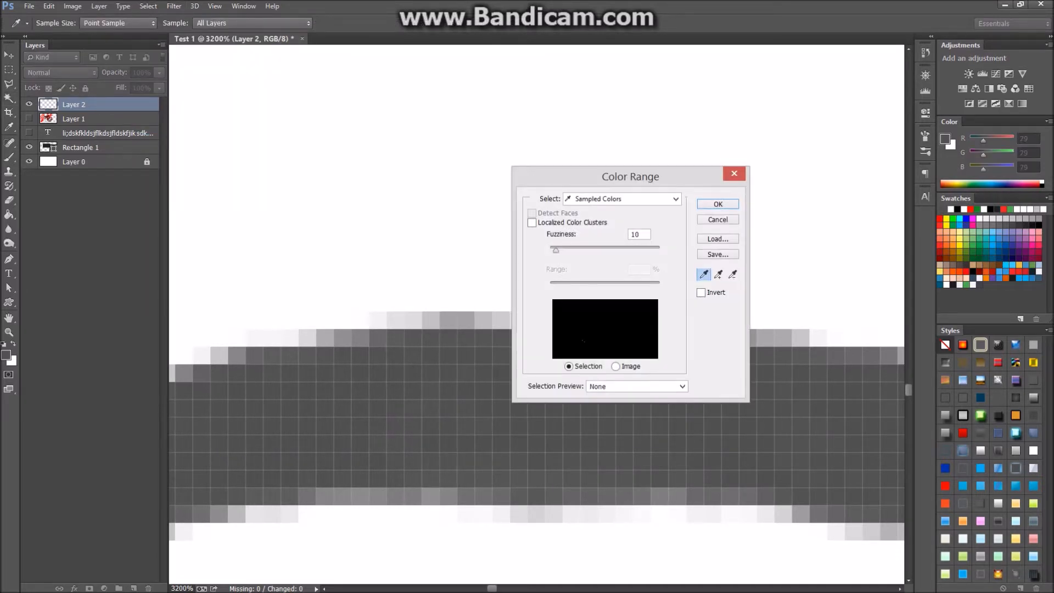
key(Return)
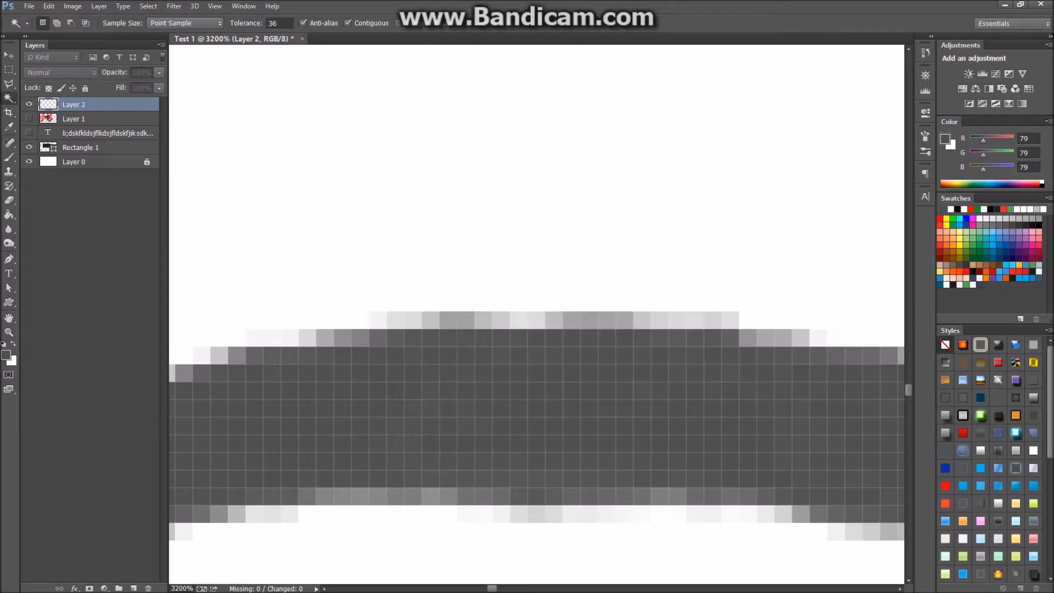
scroll(557, 353, down, 5)
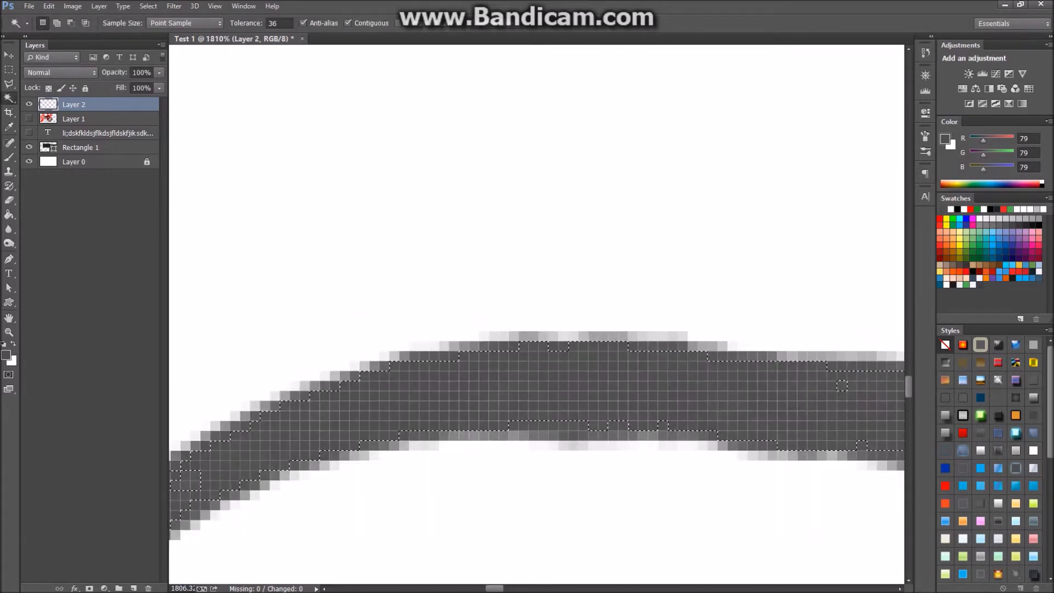
scroll(557, 365, up, 5)
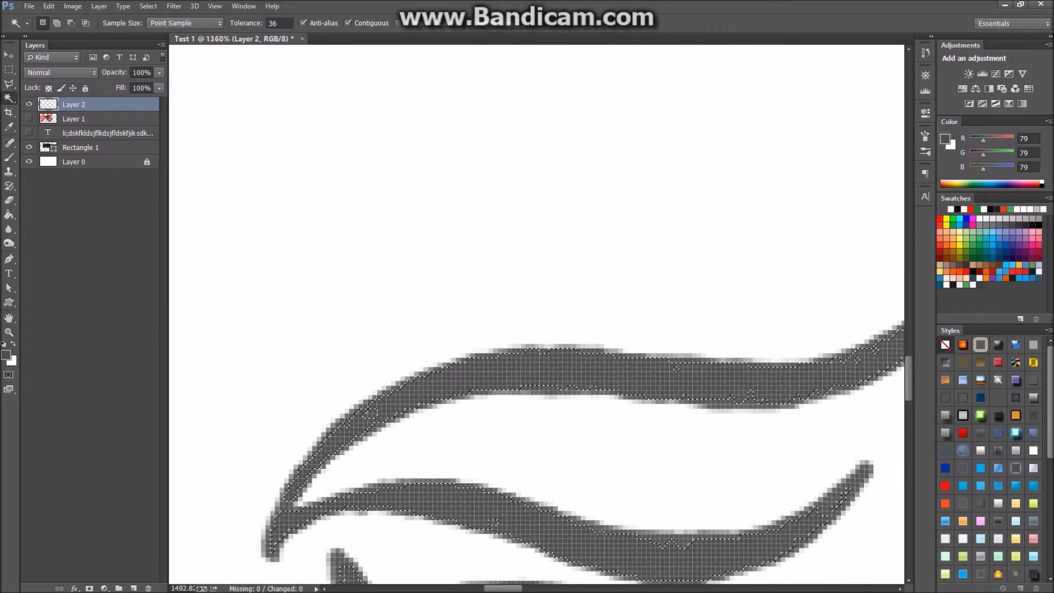
scroll(565, 406, up, 1)
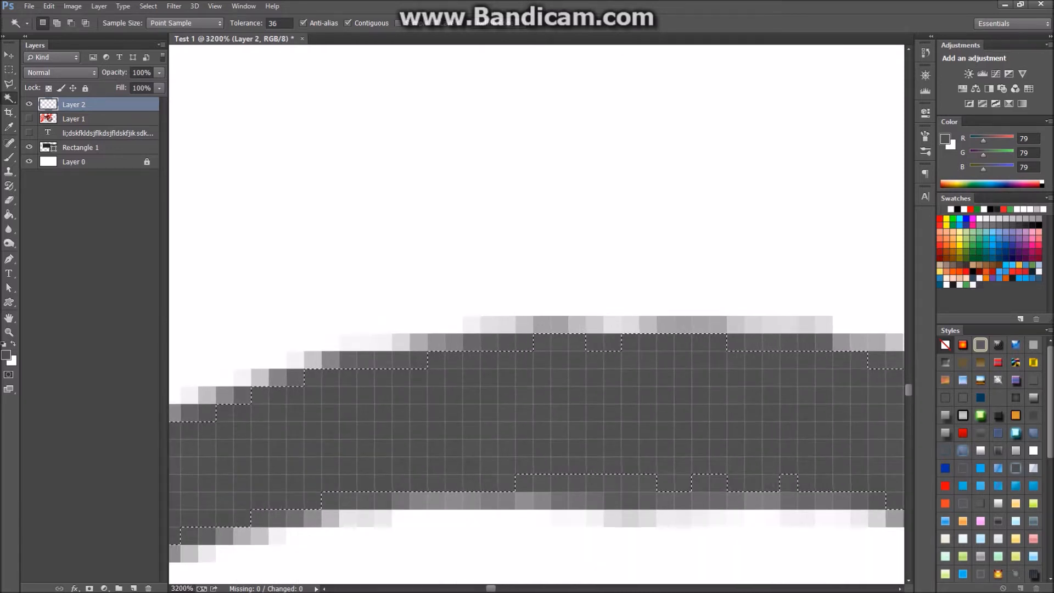
key(i)
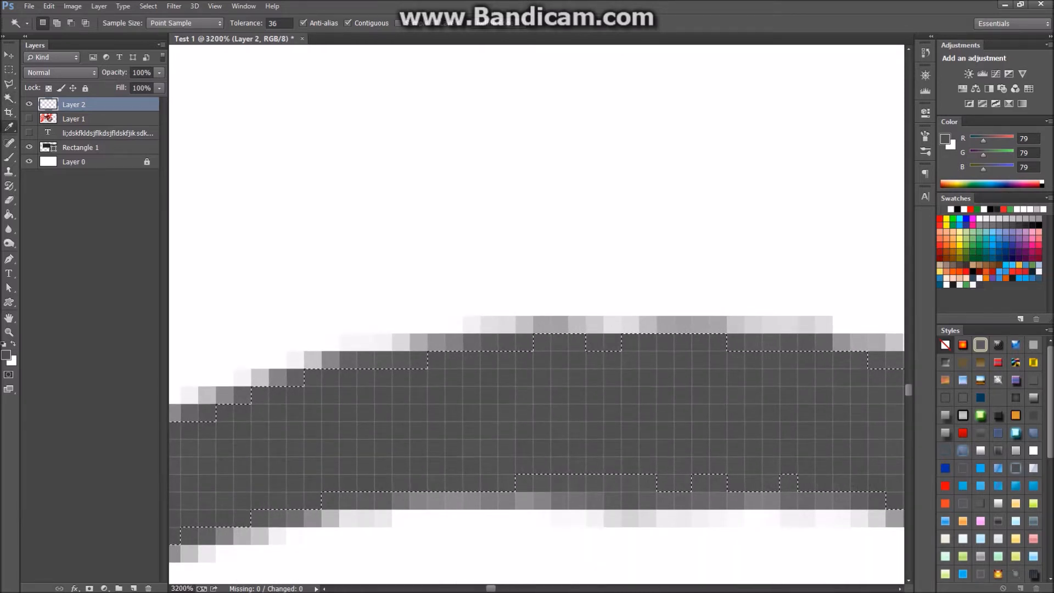
click(6, 354)
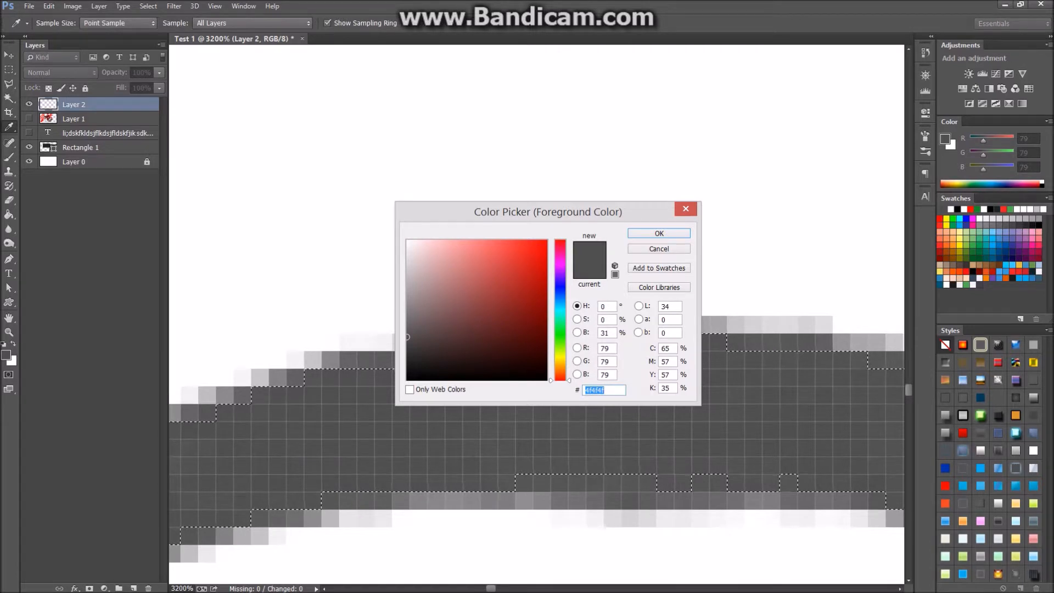
click(686, 209)
key(ctrl+d)
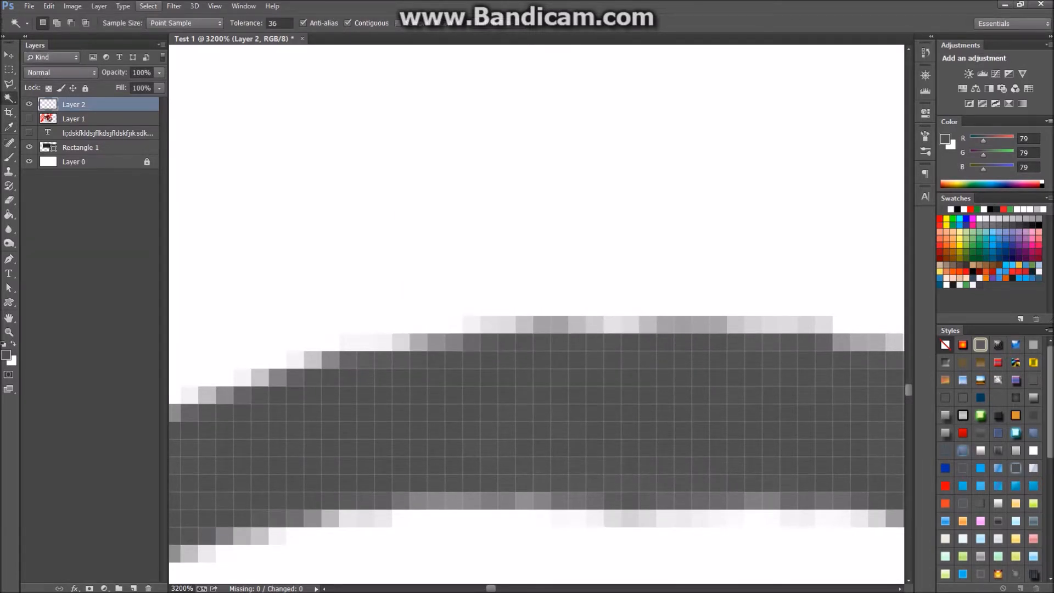
Use Color Range to sample and select the near-white fringe pixels.
click(148, 6)
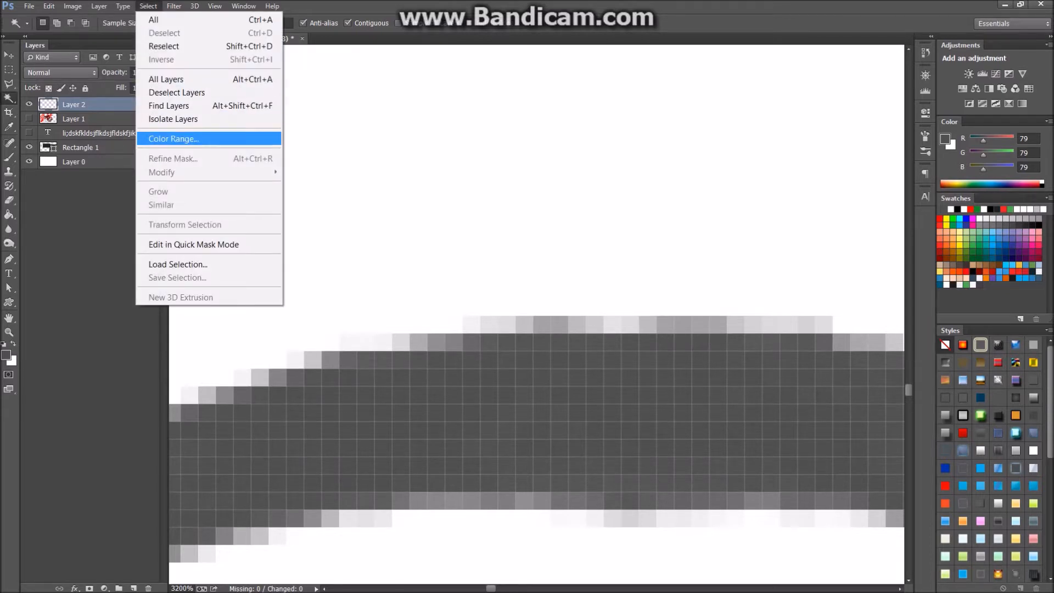
click(175, 139)
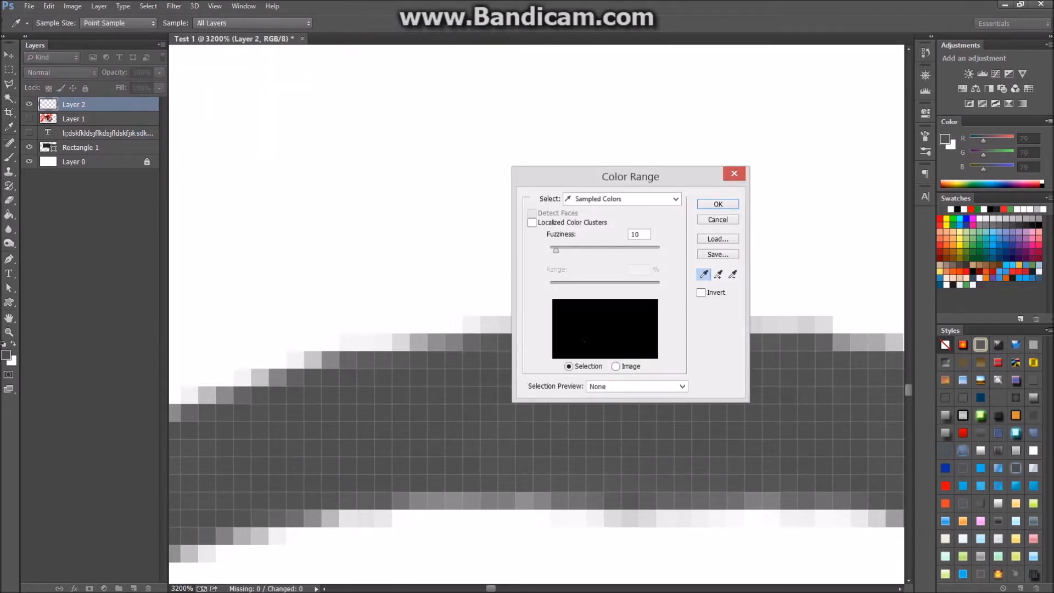
click(472, 324)
key(Return)
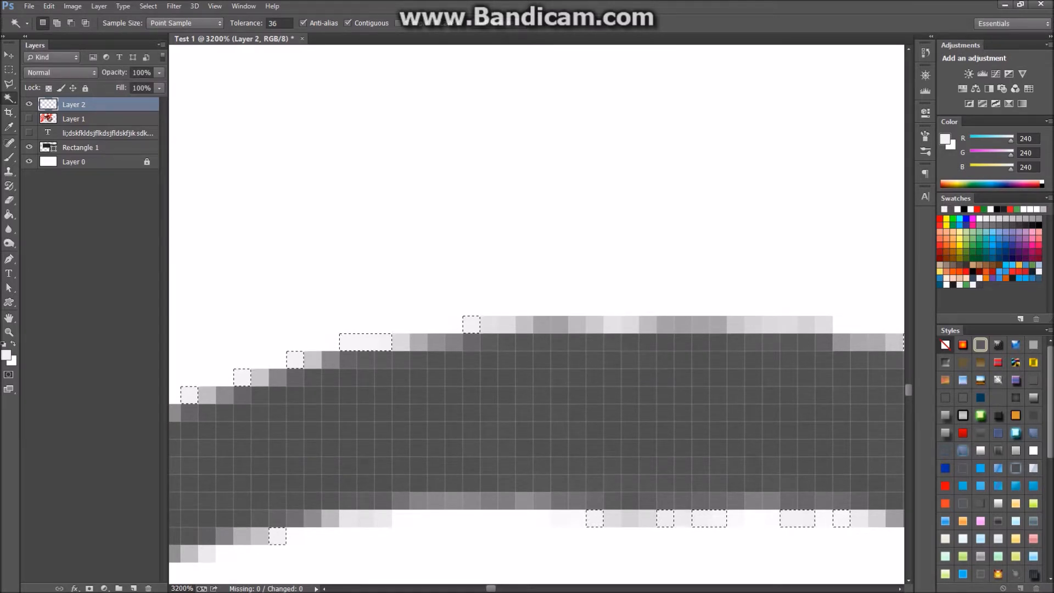
scroll(536, 439, down, 5)
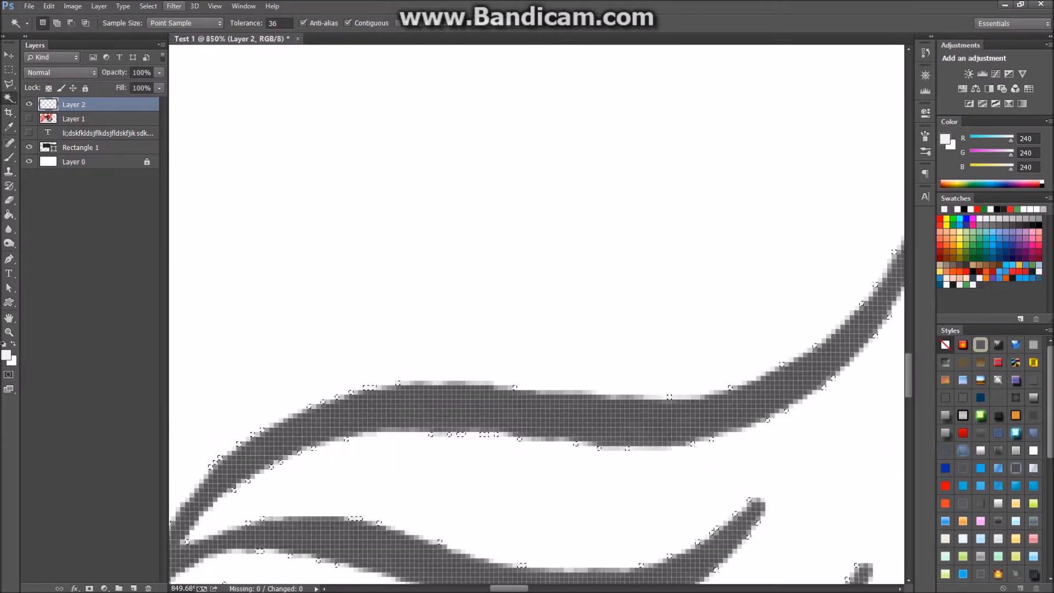
Select the grey strokes with Color Range, excluding the white background, then deselect.
click(174, 6)
mouse_move(148, 6)
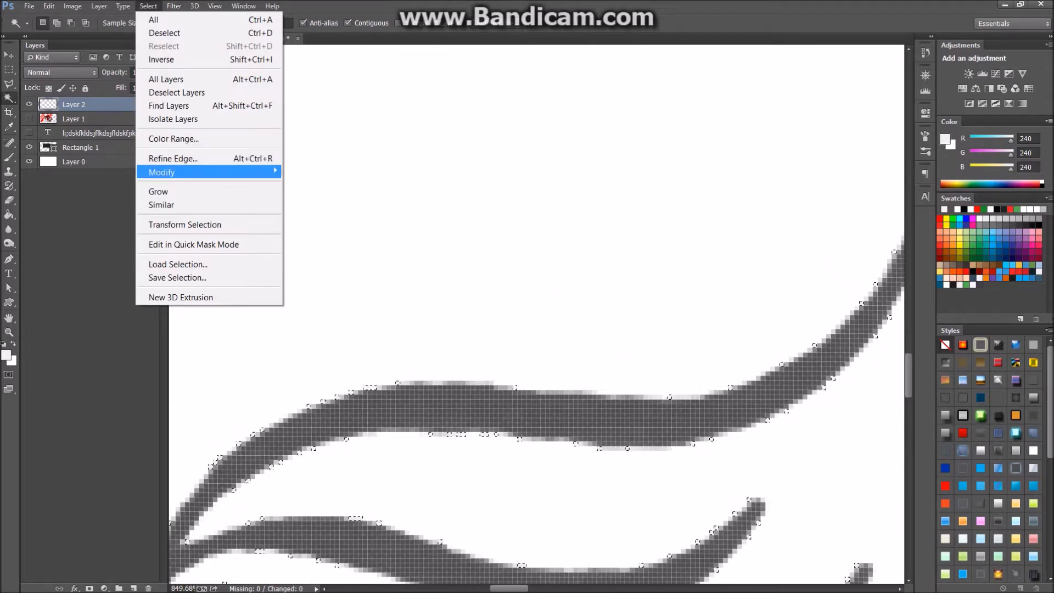
click(174, 139)
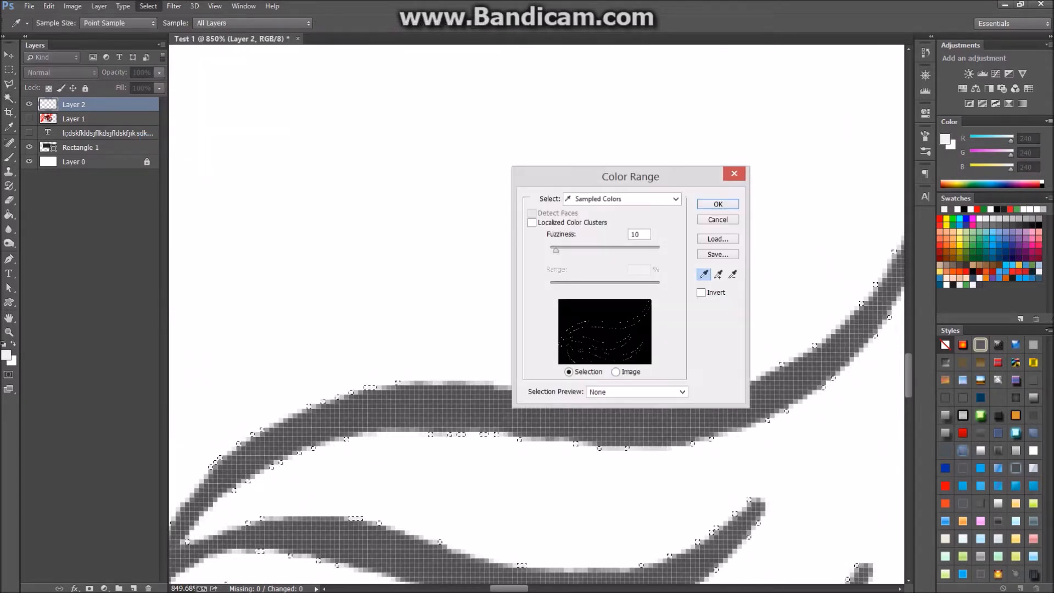
click(429, 407)
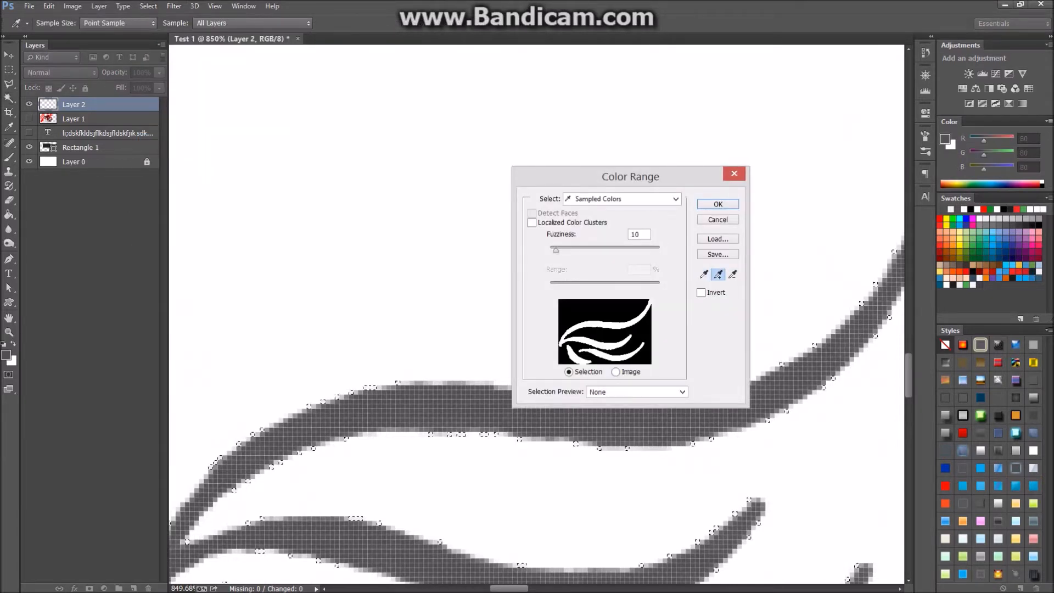
click(428, 351)
click(429, 407)
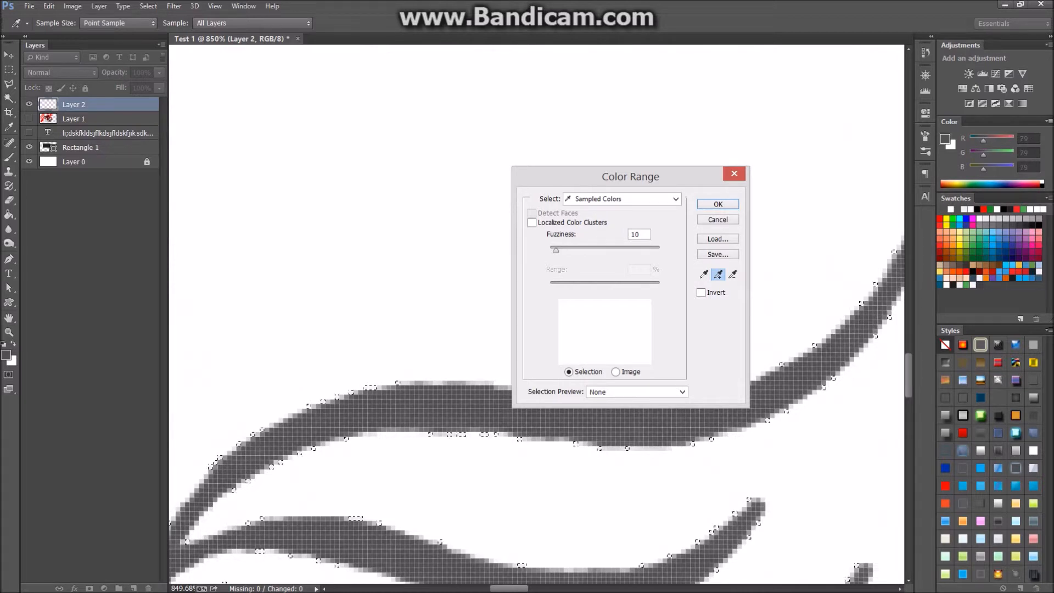
click(732, 275)
click(785, 285)
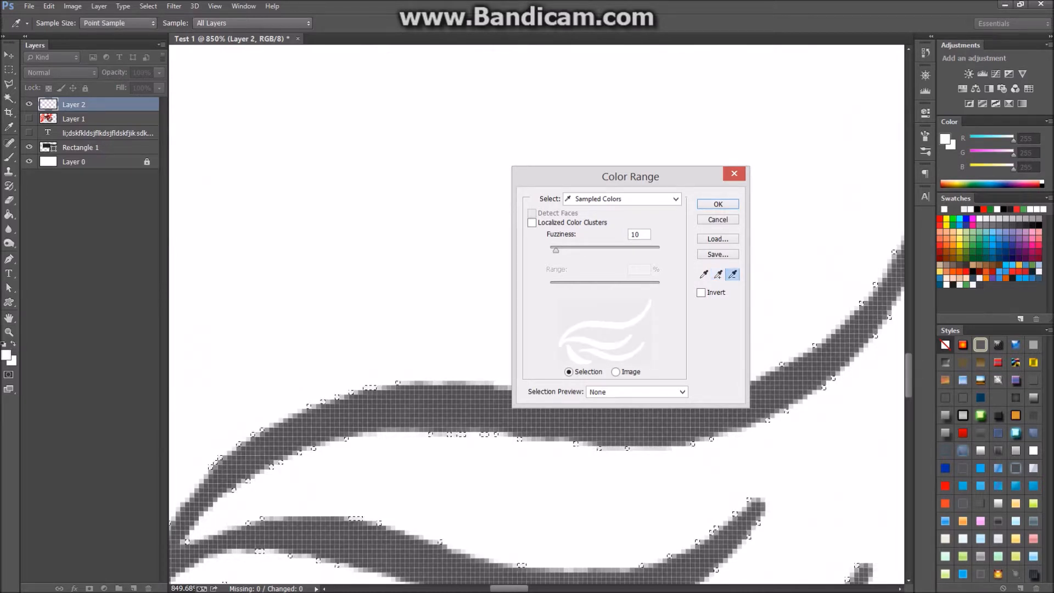
click(718, 203)
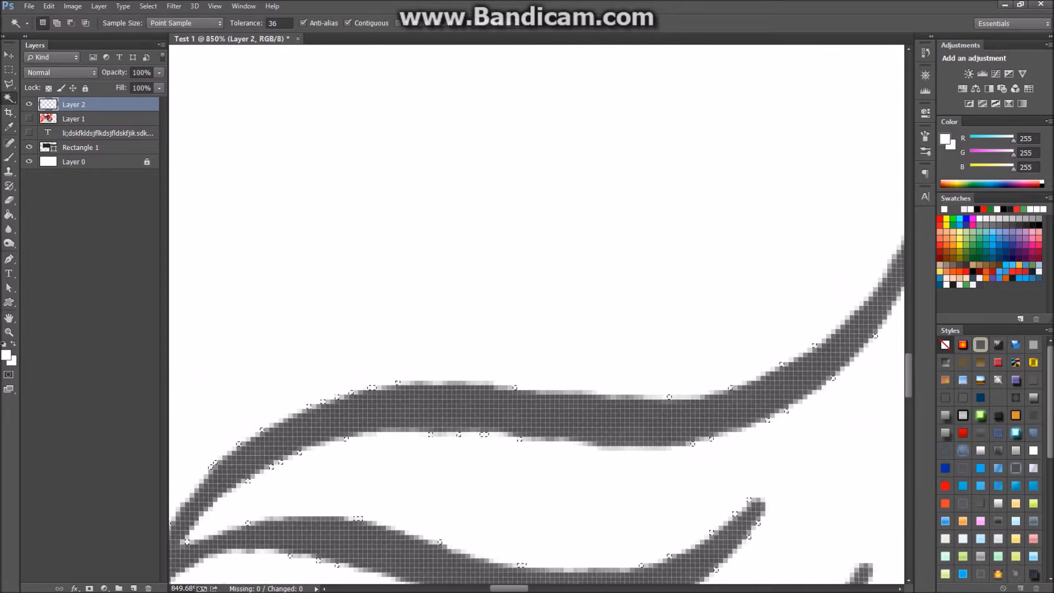
scroll(484, 272, down, 6)
scroll(484, 307, up, 6)
key(ctrl+d)
Reselect the swirl strokes' grey with Color Range, fit the artwork on screen, and deselect.
click(174, 6)
click(205, 138)
click(148, 6)
click(175, 138)
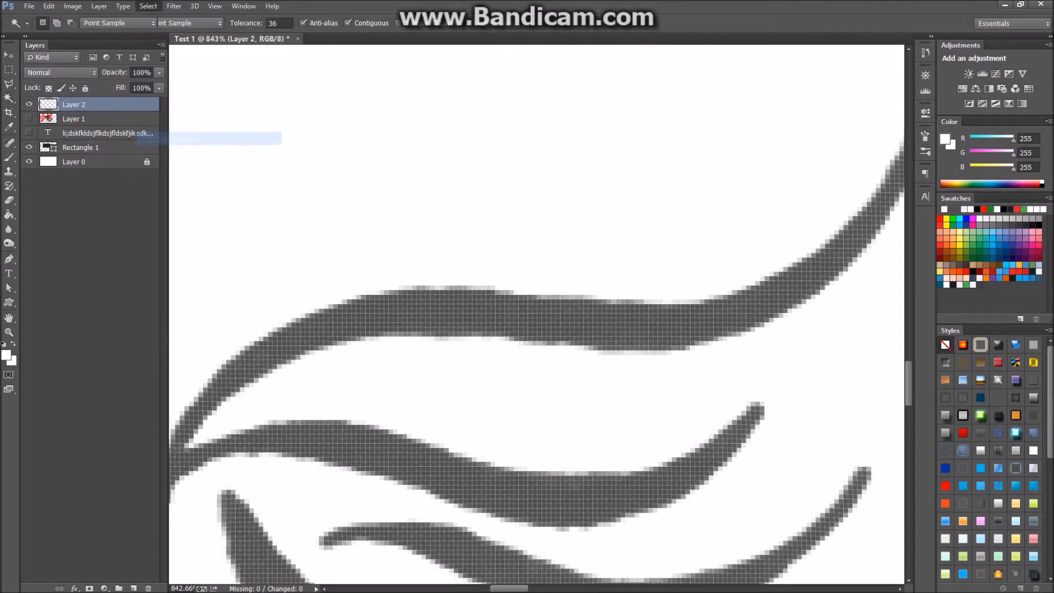
click(718, 274)
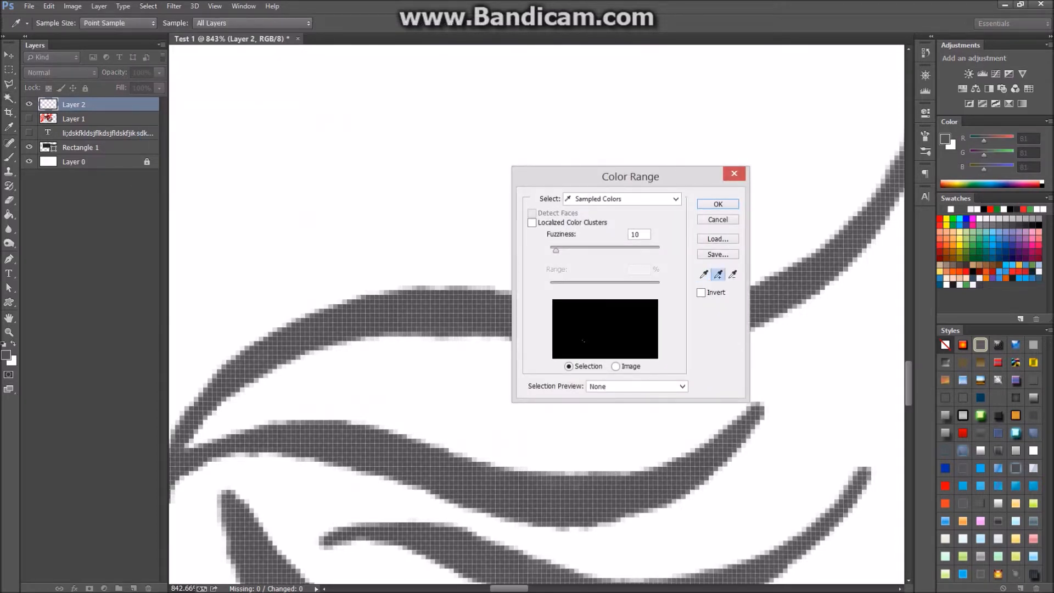
click(581, 473)
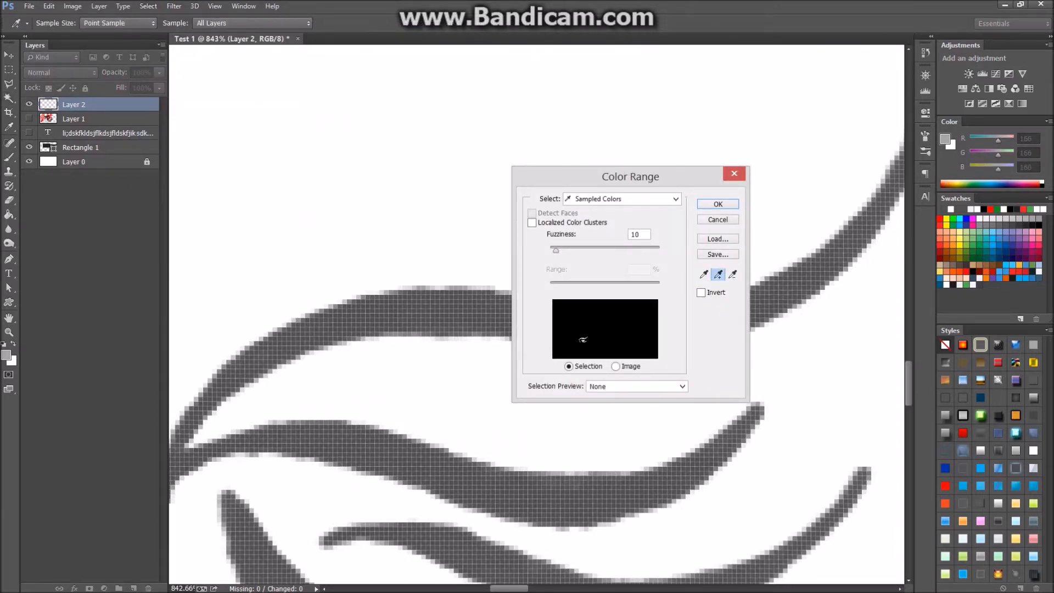
key(Return)
key(w)
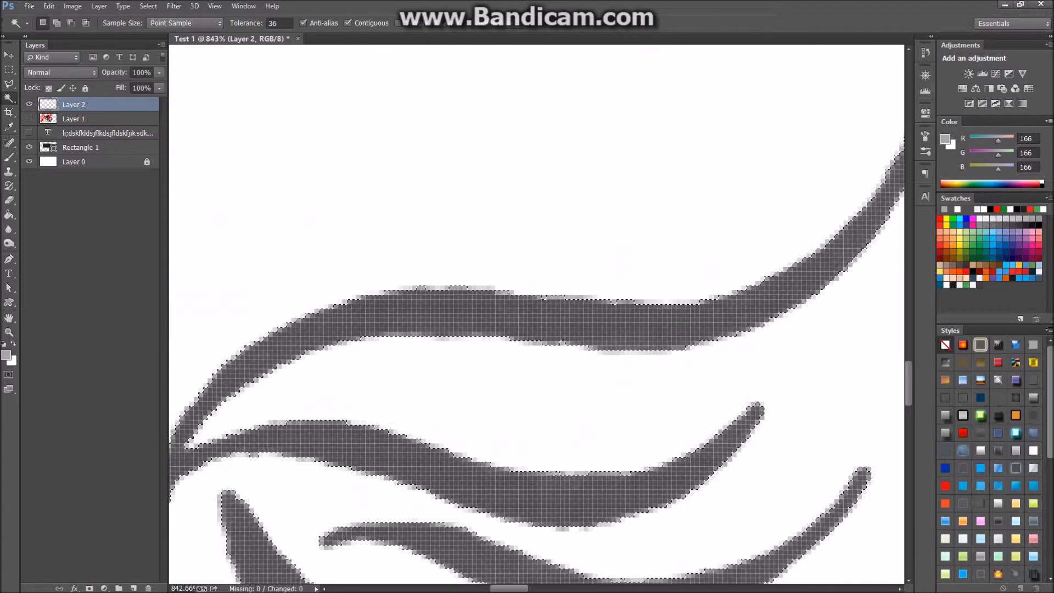
key(ctrl+0)
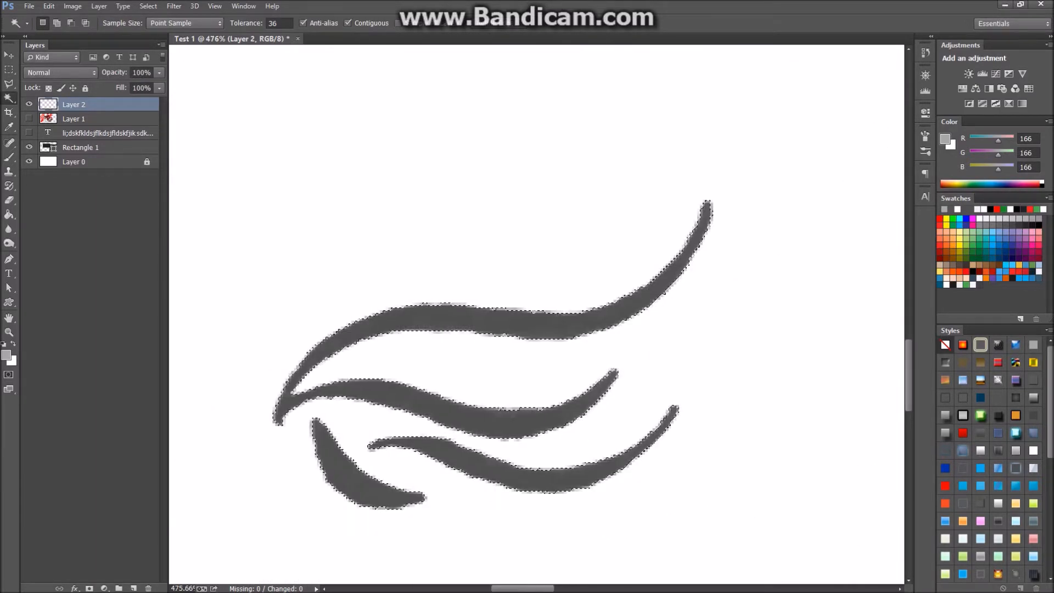
key(ctrl+d)
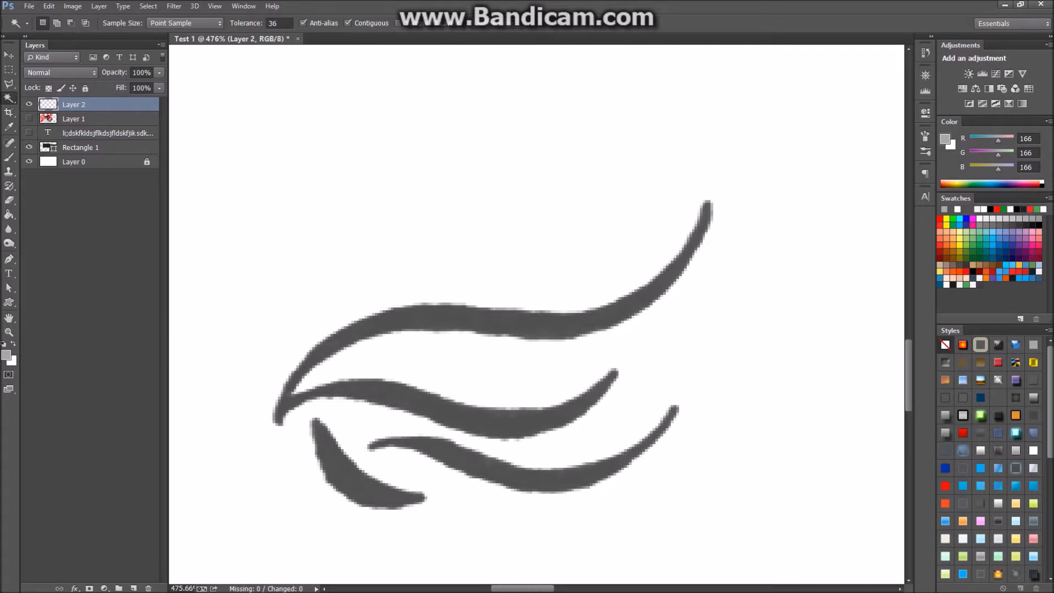
Draw a polygonal lasso selection around the strokes, then clear it.
right_click(9, 98)
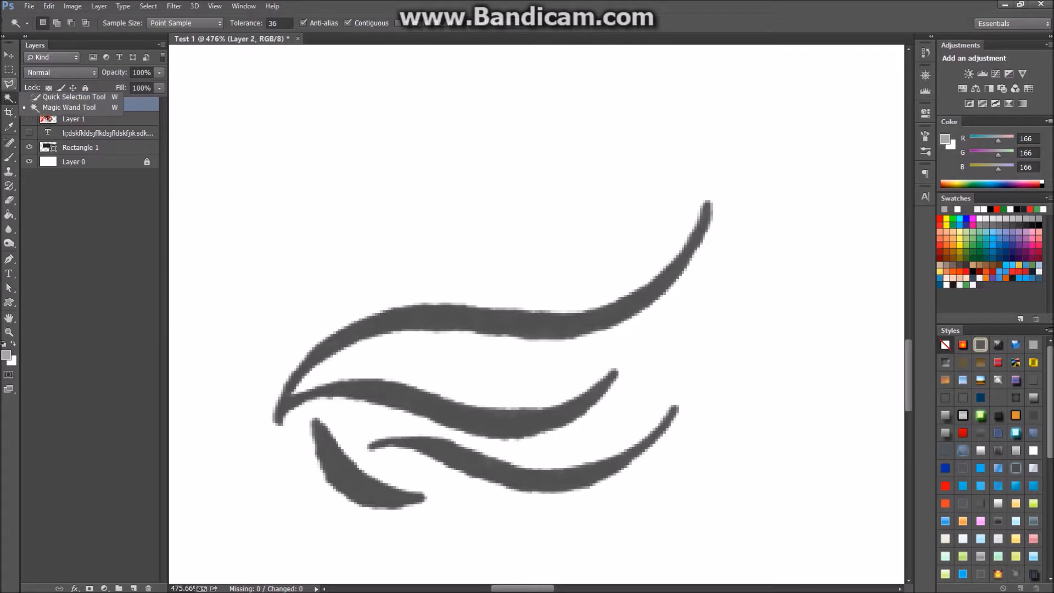
click(8, 84)
right_click(8, 84)
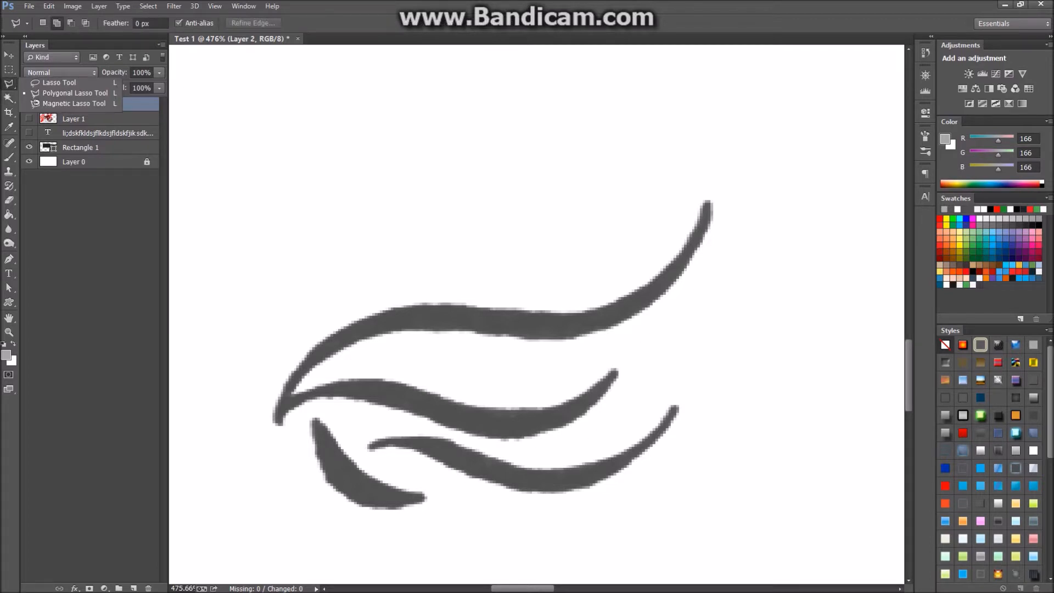
click(75, 94)
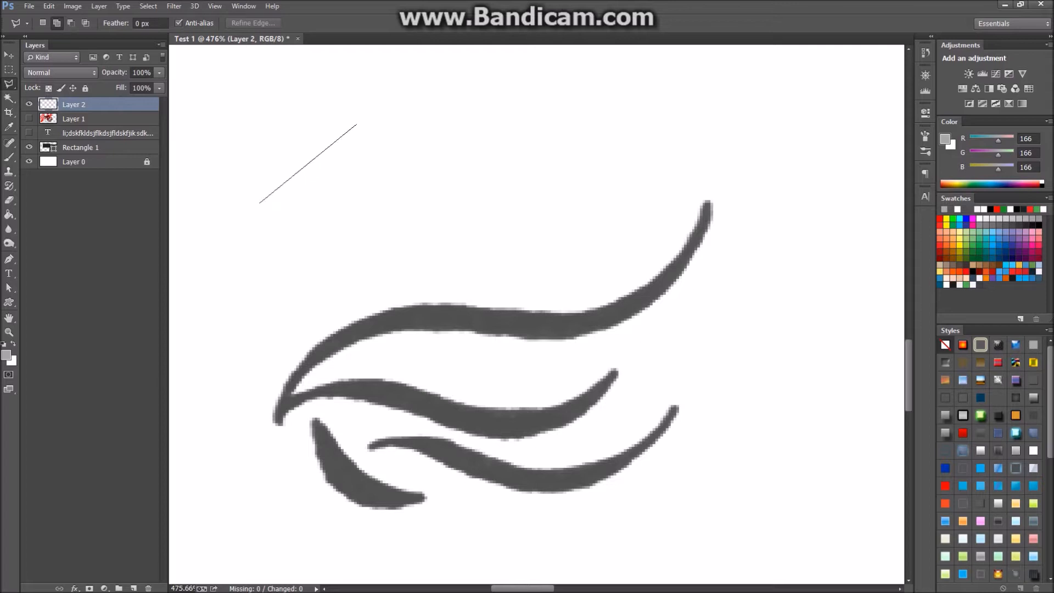
click(228, 260)
click(644, 217)
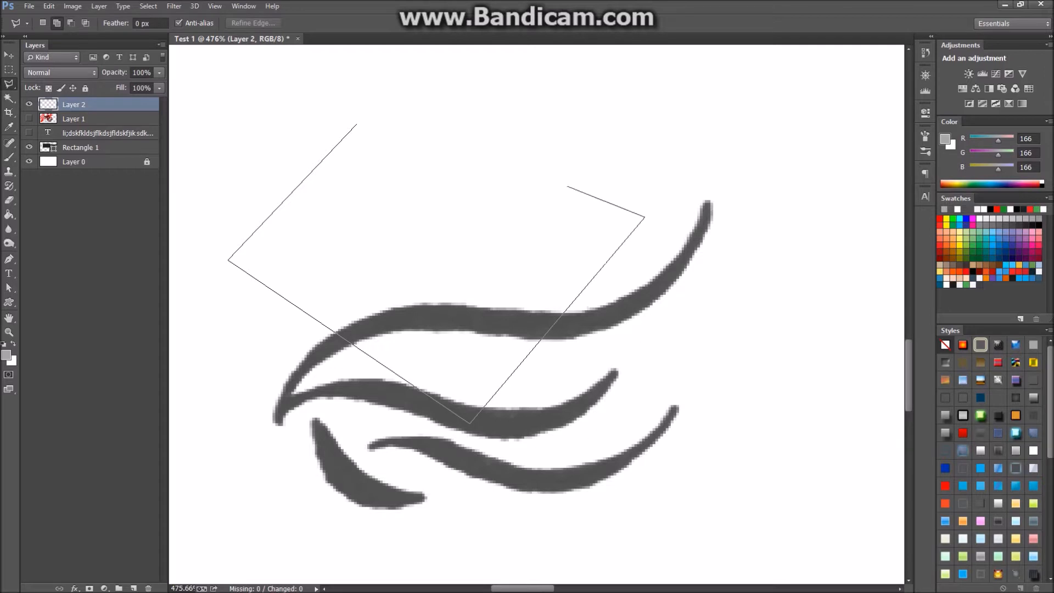
click(481, 145)
scroll(658, 137, up, 2)
click(688, 119)
click(726, 298)
click(726, 123)
click(406, 86)
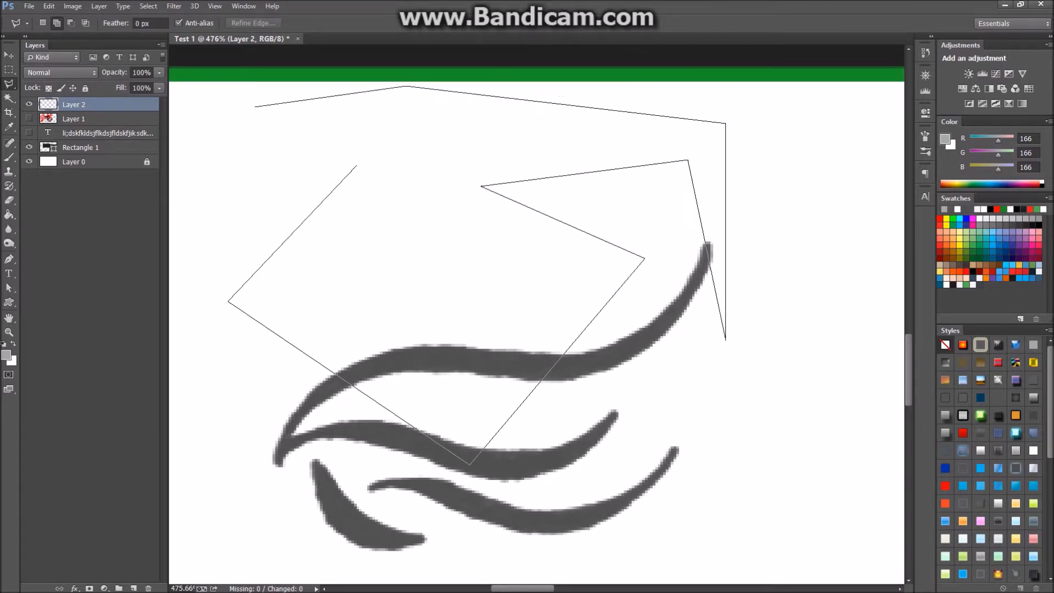
double_click(244, 111)
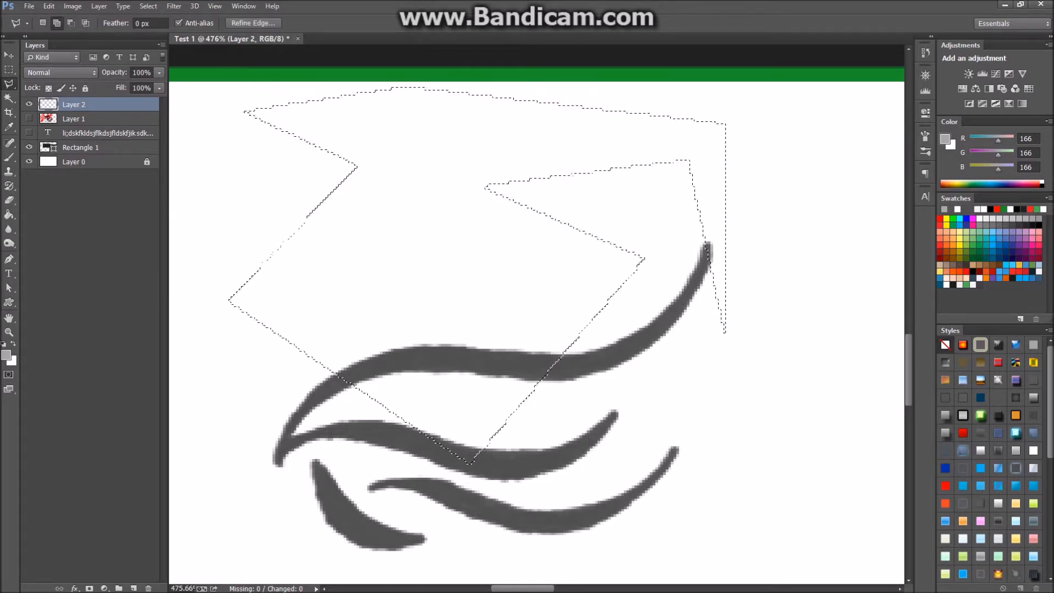
key(ctrl+d)
Trace a freehand lasso outline around the upper strokes, then deselect.
click(9, 84)
click(55, 83)
mouse_move(543, 177)
mouse_down()
mouse_move(528, 260)
mouse_move(707, 127)
mouse_move(768, 212)
mouse_move(791, 88)
mouse_move(497, 83)
mouse_up()
mouse_move(466, 126)
mouse_down()
mouse_move(444, 172)
mouse_move(271, 227)
mouse_move(306, 276)
mouse_up()
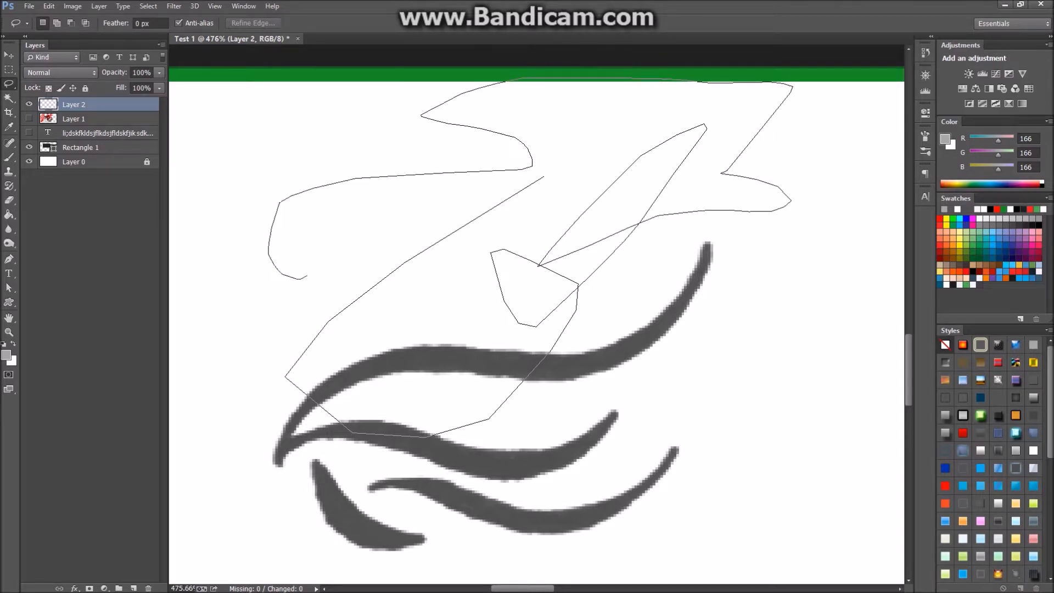
drag(351, 235, 538, 179)
key(ctrl+d)
Try another polygonal lasso selection and a brief freehand one, clearing each.
right_click(9, 84)
click(71, 94)
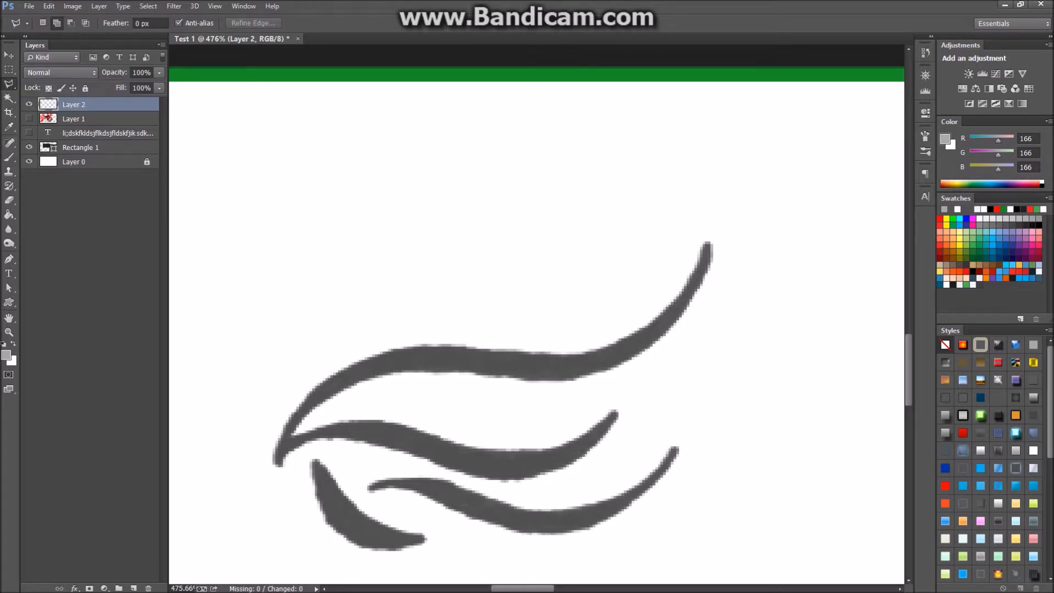
click(306, 117)
click(677, 430)
click(621, 211)
click(440, 131)
click(305, 117)
key(ctrl+d)
right_click(8, 83)
click(71, 83)
mouse_move(409, 180)
mouse_down()
mouse_move(353, 330)
mouse_move(409, 178)
mouse_up()
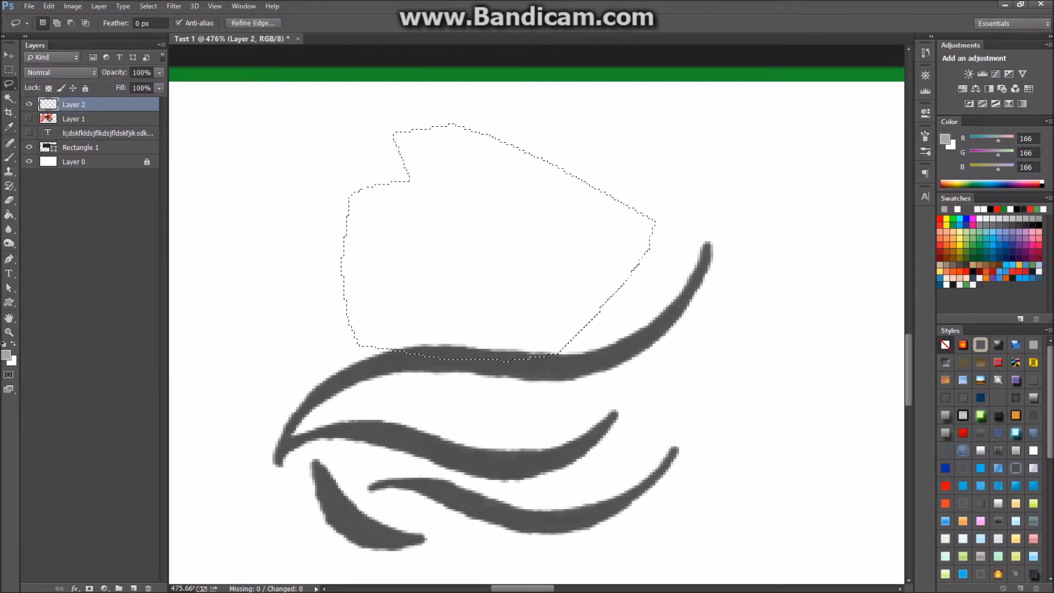
key(ctrl+d)
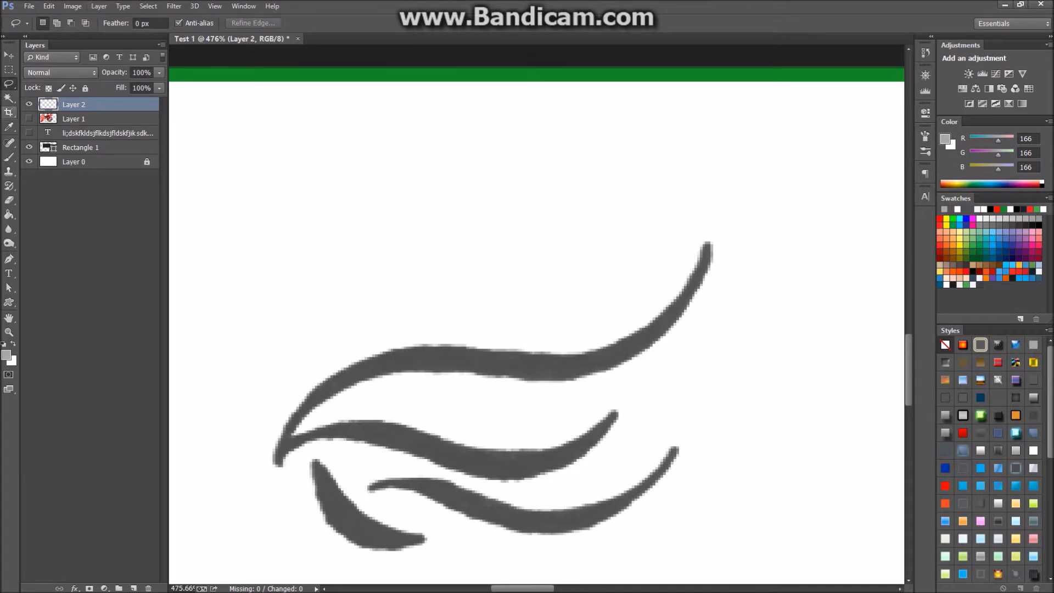
Outline the upper stroke's edge into a selection with the Magnetic Lasso.
right_click(9, 84)
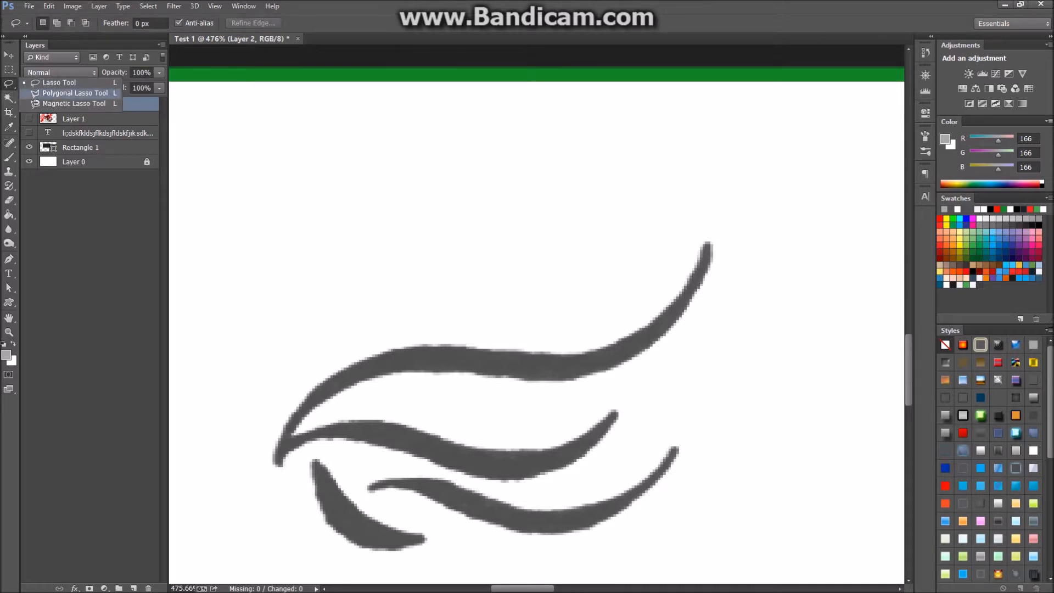
click(74, 103)
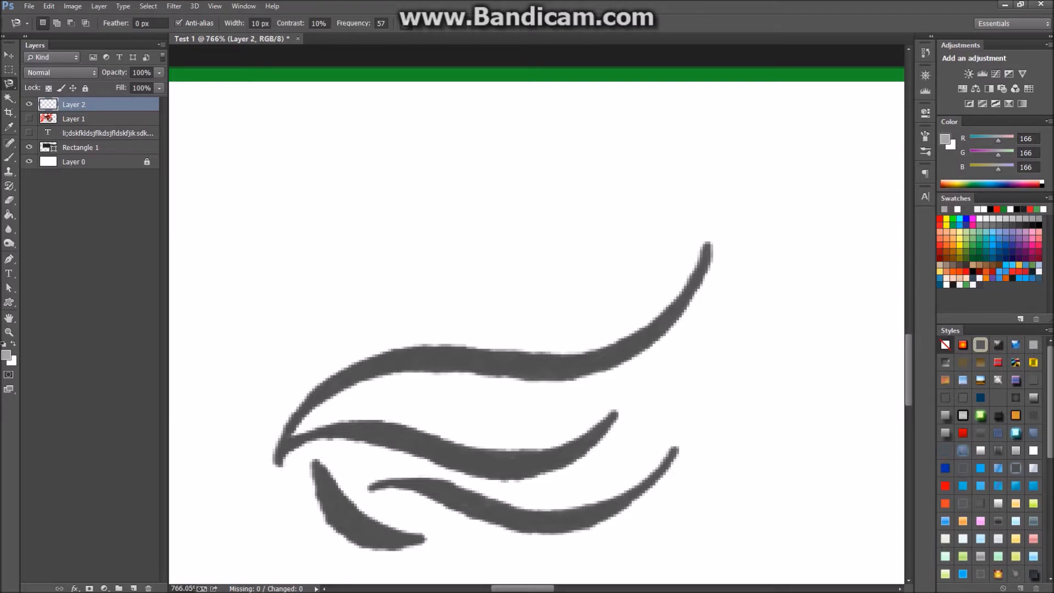
scroll(513, 412, up, 3)
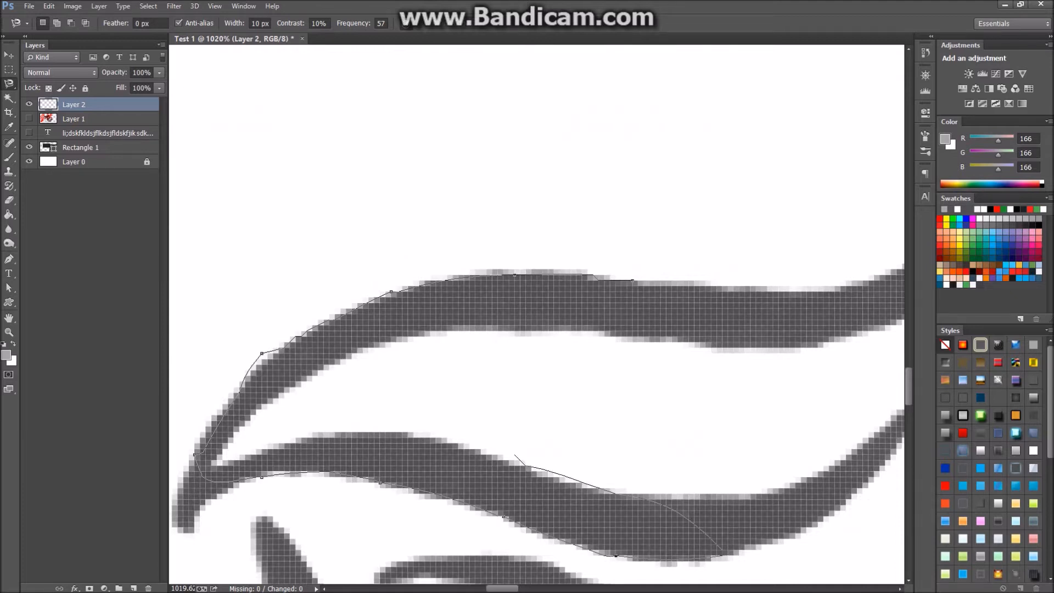
click(222, 454)
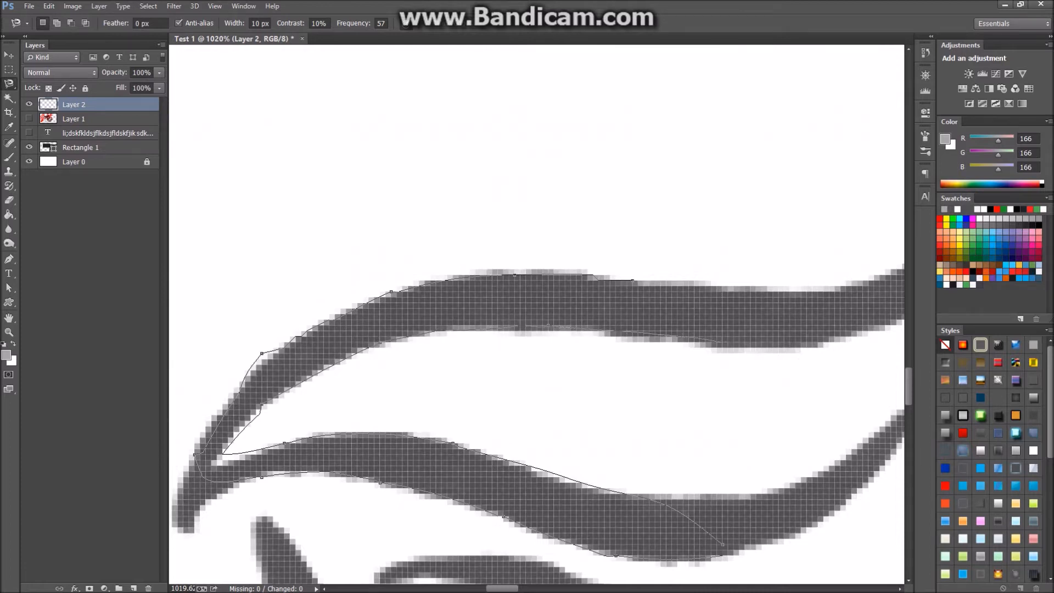
double_click(756, 348)
scroll(454, 196, down, 3)
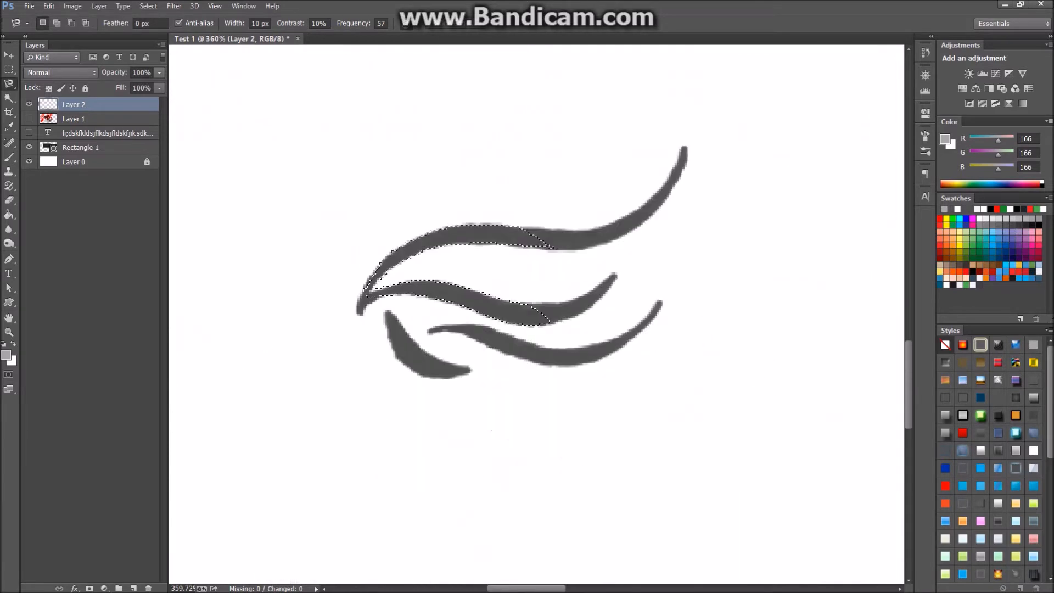
Back out of the Save As dialog for Test 1 and switch to the Eraser.
key(ctrl+s)
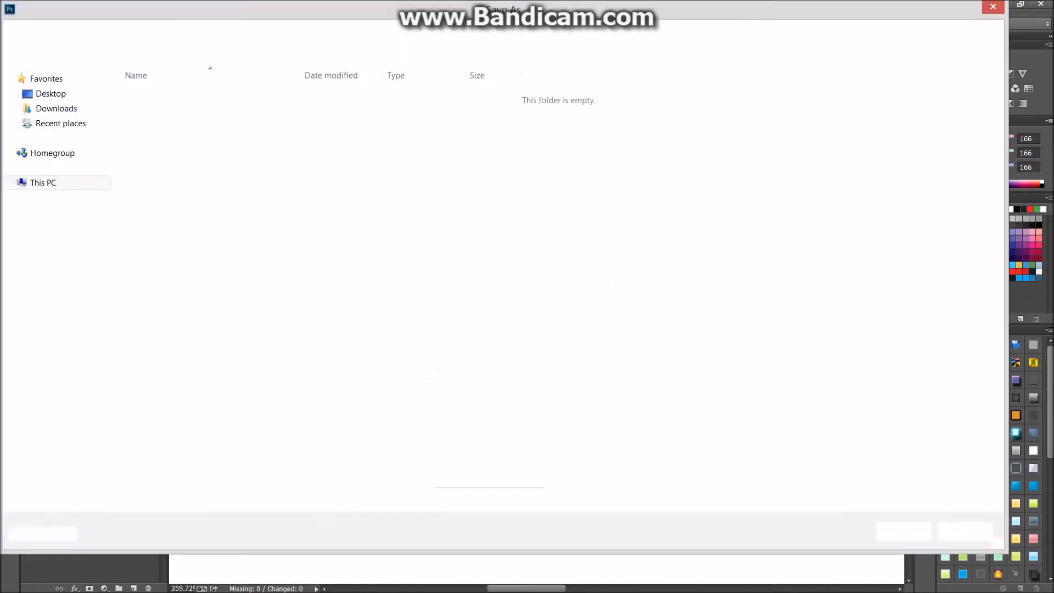
key(Escape)
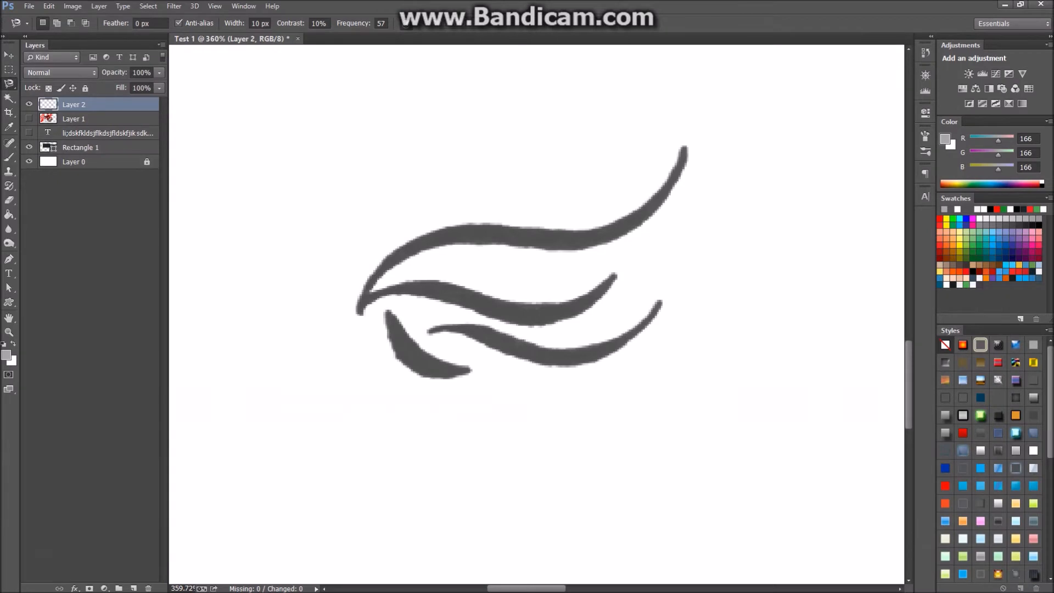
key(e)
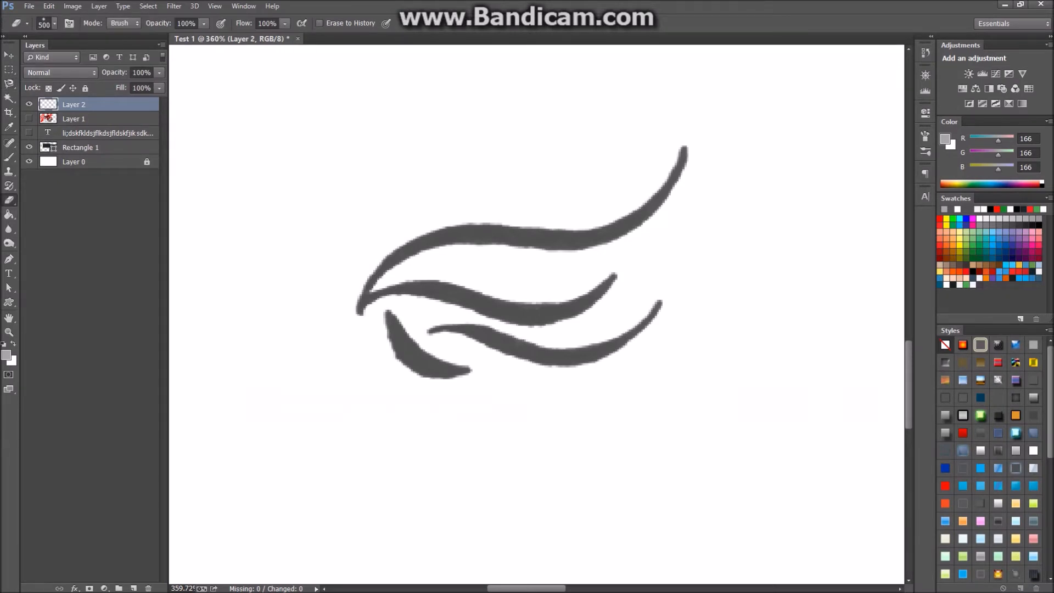
Shrink the eraser to 22 px and erase a gap in the top swoosh stroke.
key(bracketright)
key(bracketright)
key(bracketright)
key(bracketright)
key(bracketright)
key(bracketright)
key(bracketright)
key(bracketright)
key(bracketright)
click(54, 23)
drag(80, 58, 67, 58)
key(Return)
mouse_move(467, 235)
mouse_down()
mouse_move(414, 245)
mouse_move(467, 234)
mouse_up()
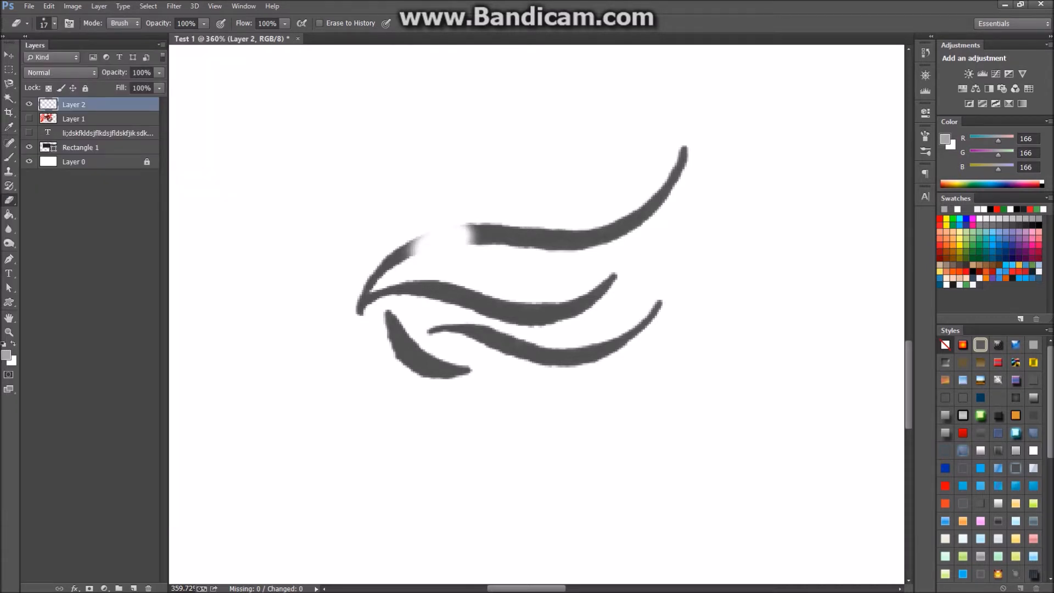
Switch to a hard round 100% hardness brush and erase through the middle of the strokes.
click(54, 24)
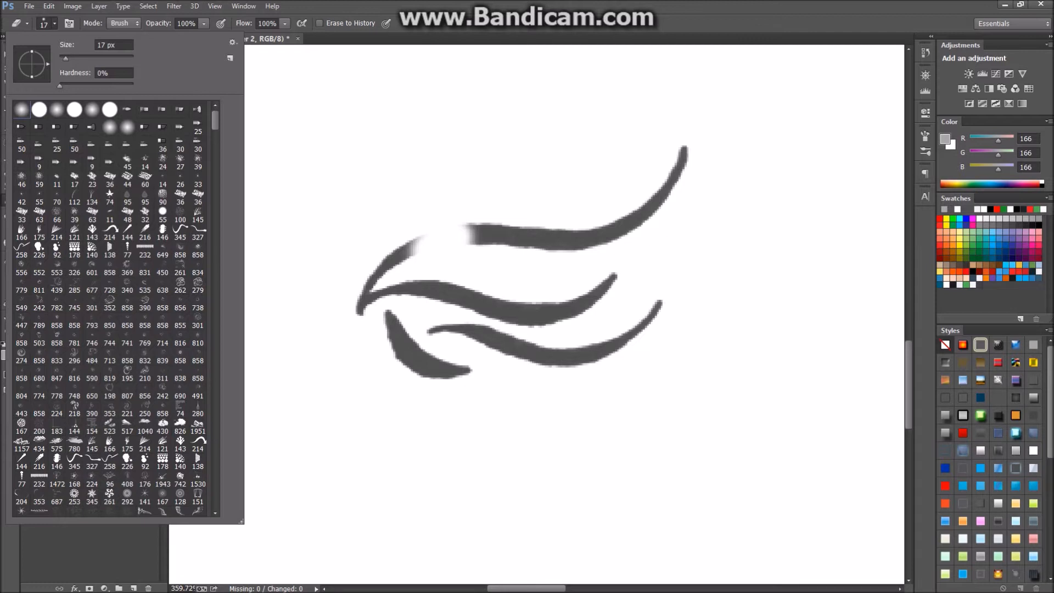
click(39, 110)
key(Return)
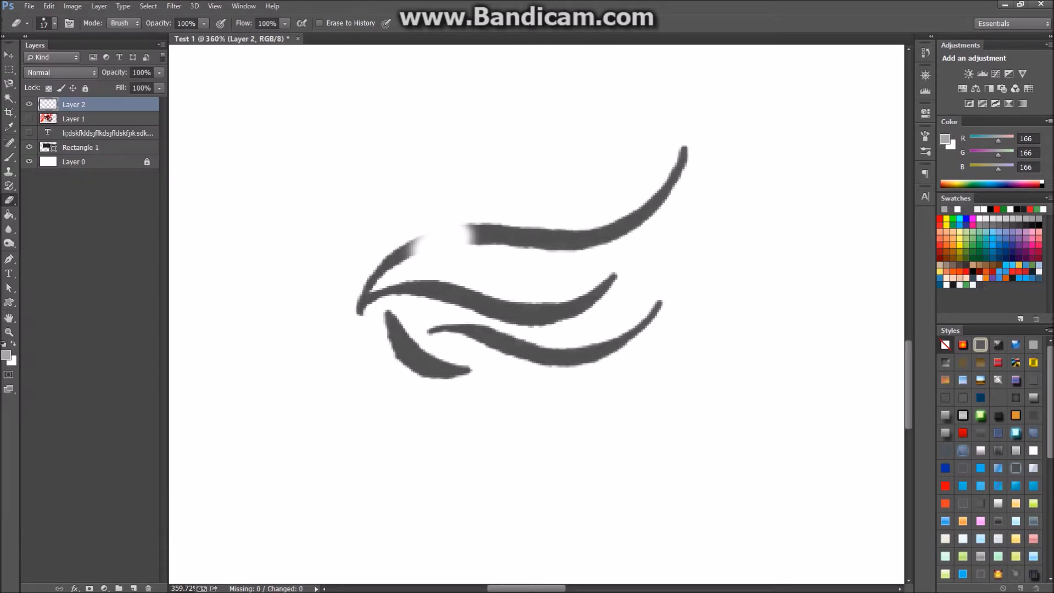
mouse_move(464, 235)
mouse_down()
mouse_move(540, 235)
mouse_move(650, 318)
mouse_move(609, 236)
mouse_move(483, 308)
mouse_move(456, 335)
mouse_move(450, 368)
mouse_up()
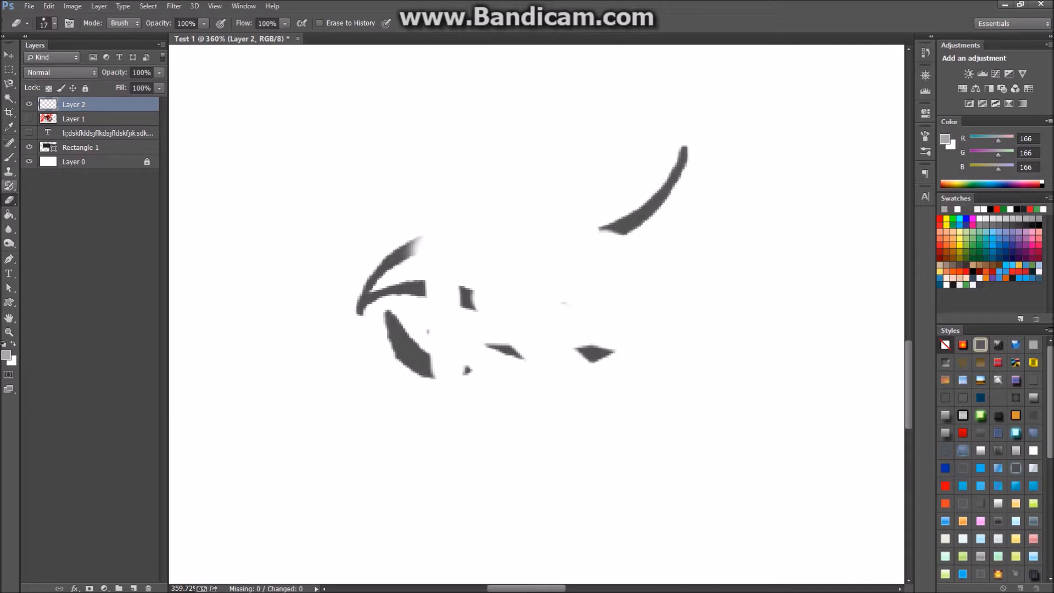
right_click(9, 199)
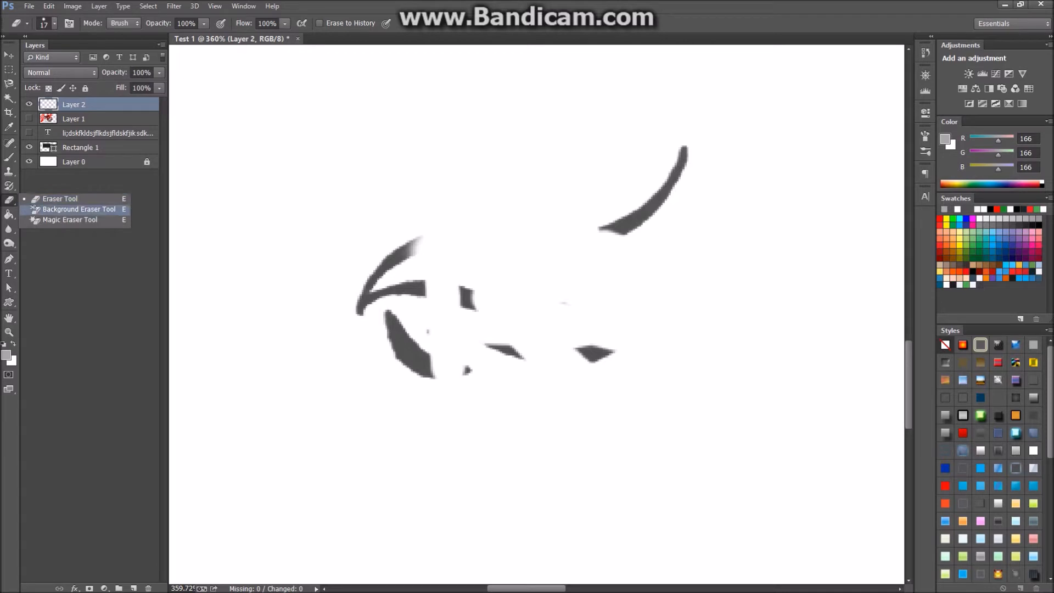
Remove the dark curved fragments and the upper-right curve with the Magic Eraser.
click(69, 219)
scroll(293, 200, down, 3)
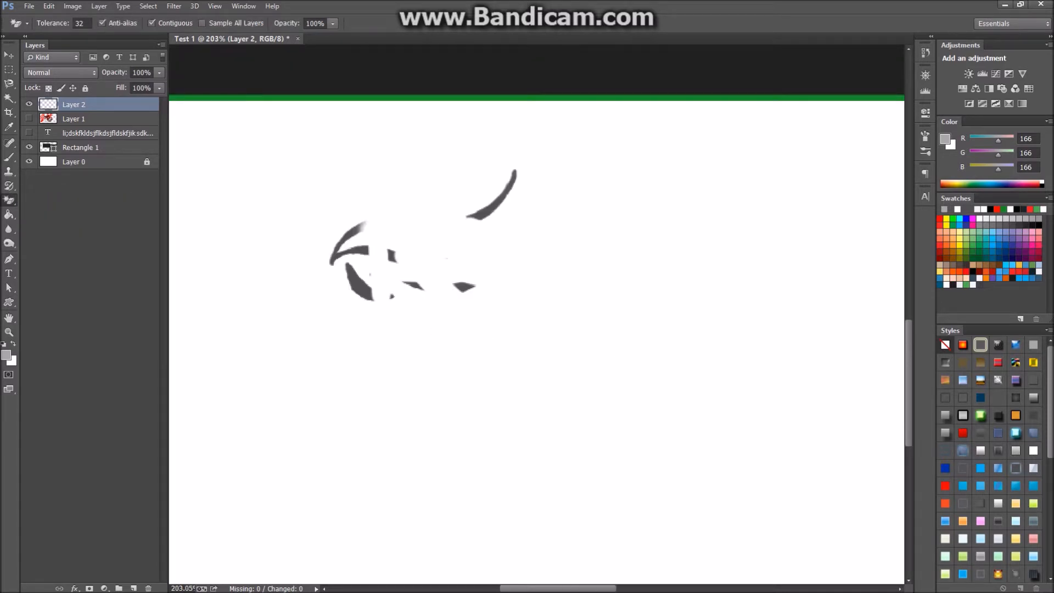
click(360, 286)
click(490, 207)
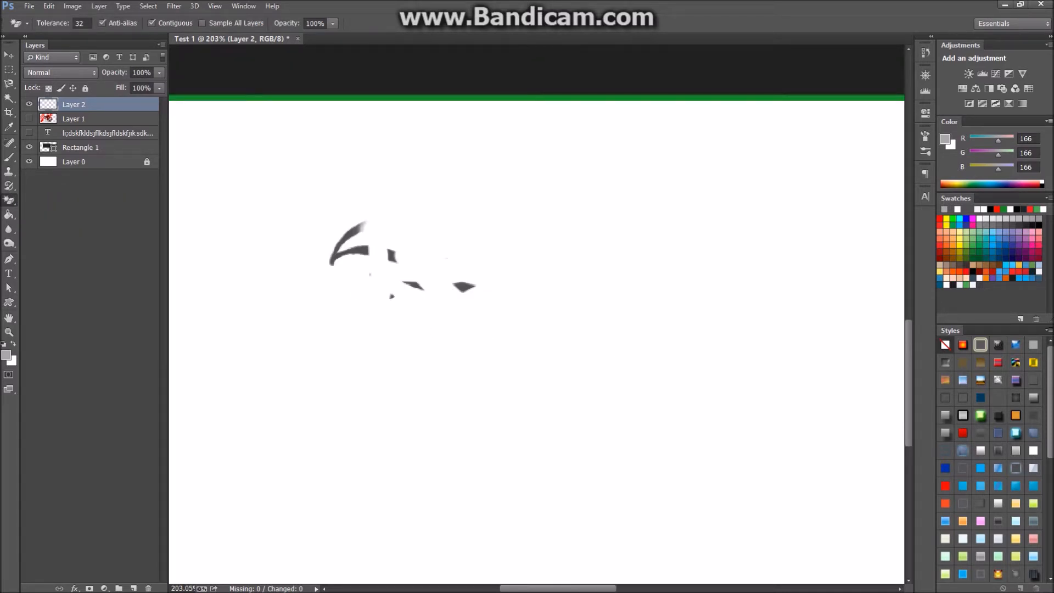
click(464, 286)
click(415, 286)
Look through the other eraser variants, then move to the shape drawing tools.
right_click(9, 201)
click(79, 209)
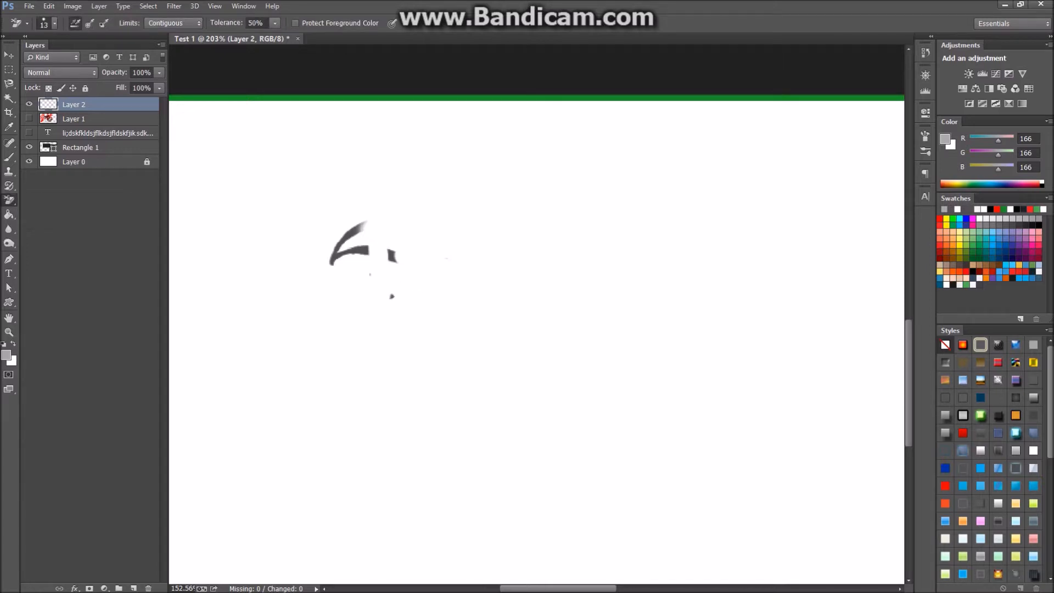
scroll(359, 311, down, 7)
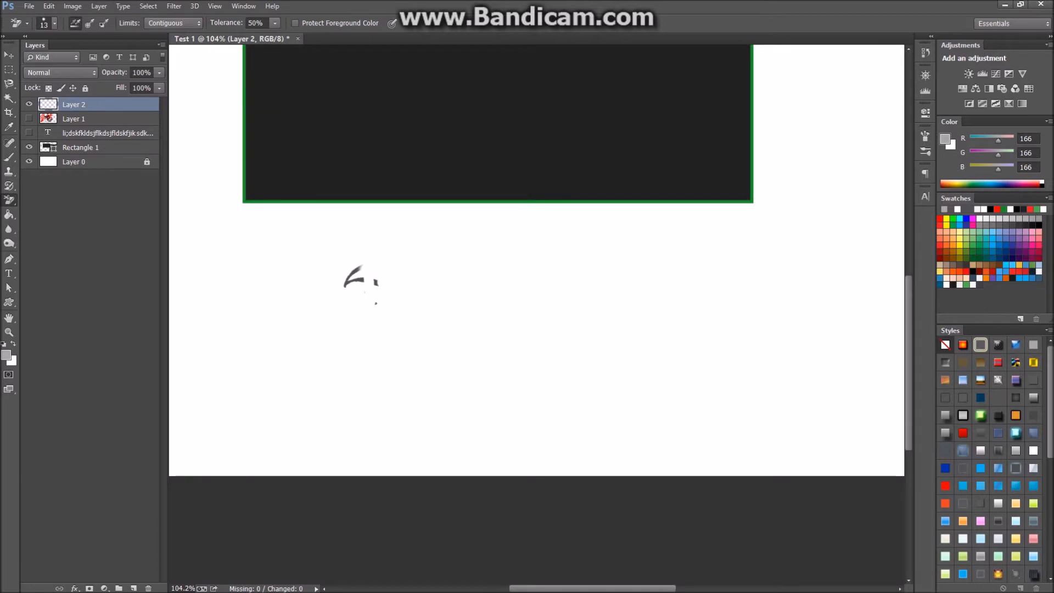
right_click(9, 200)
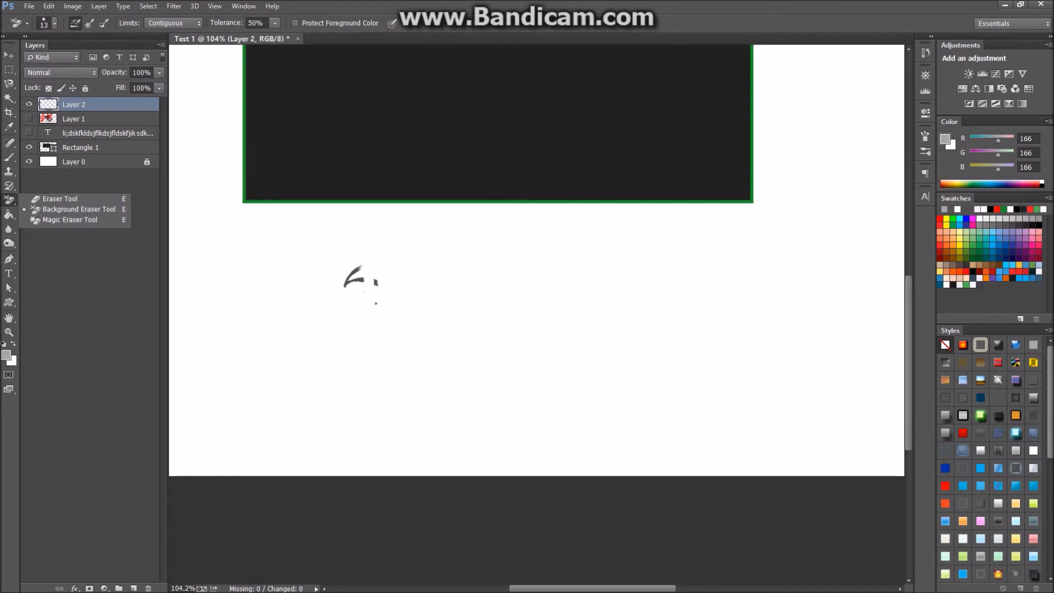
click(71, 263)
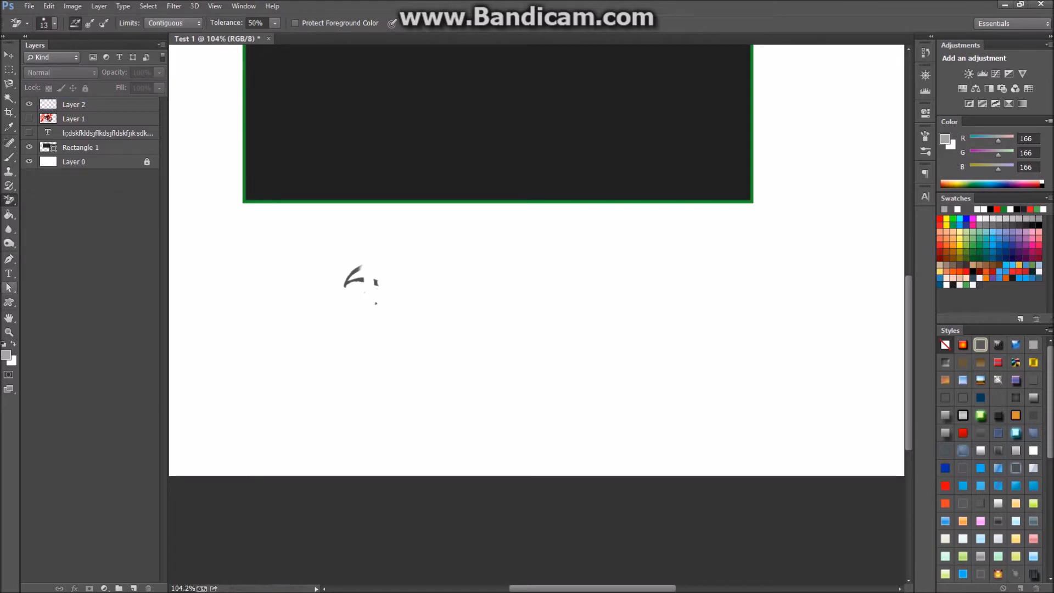
click(9, 302)
right_click(8, 302)
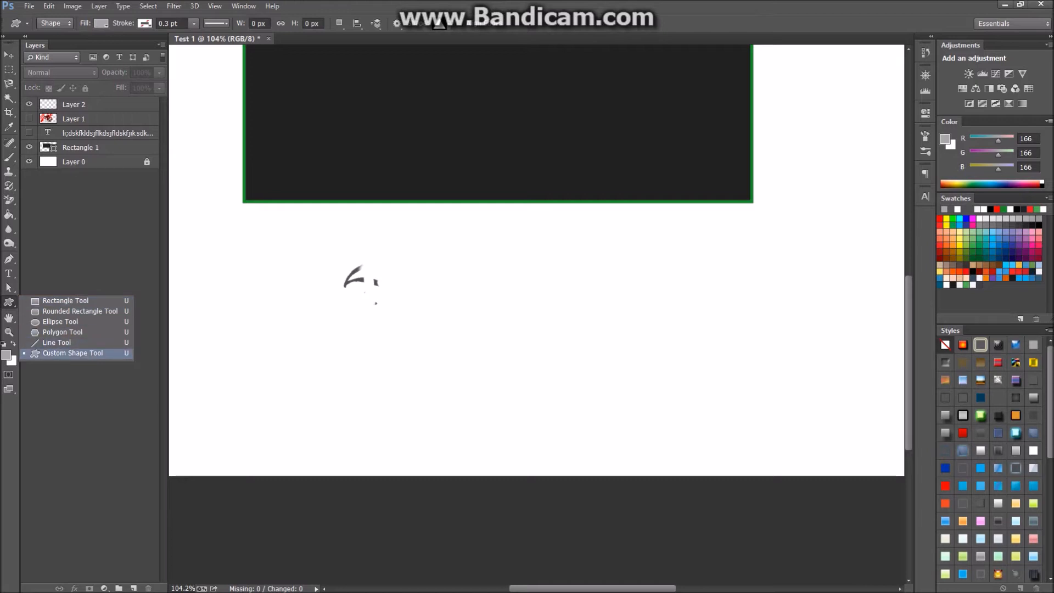
Pick the crown from the Custom Shape library and drag it out right of the leftover mark.
click(72, 353)
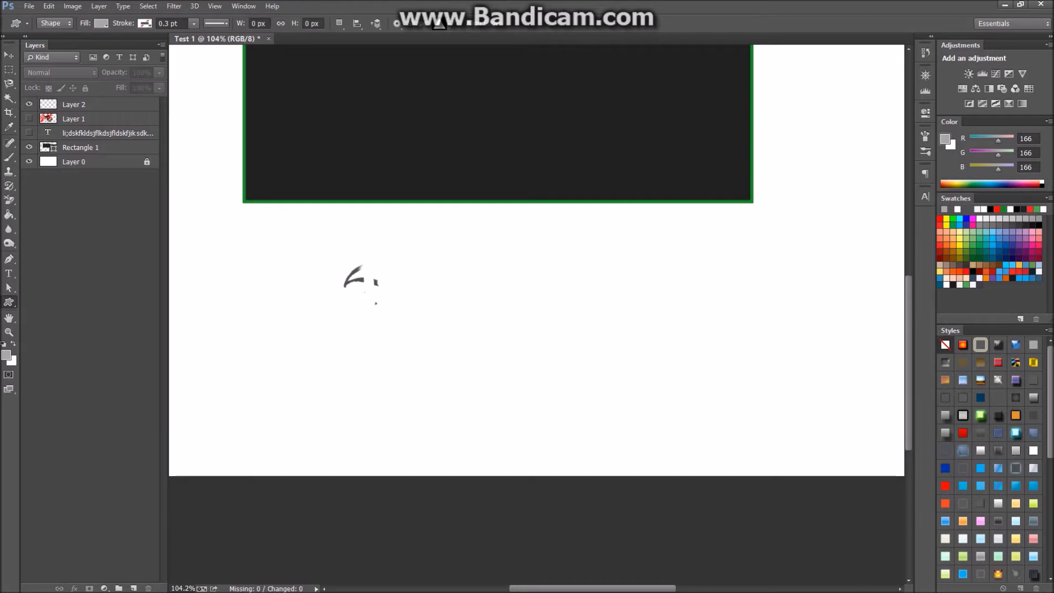
click(440, 25)
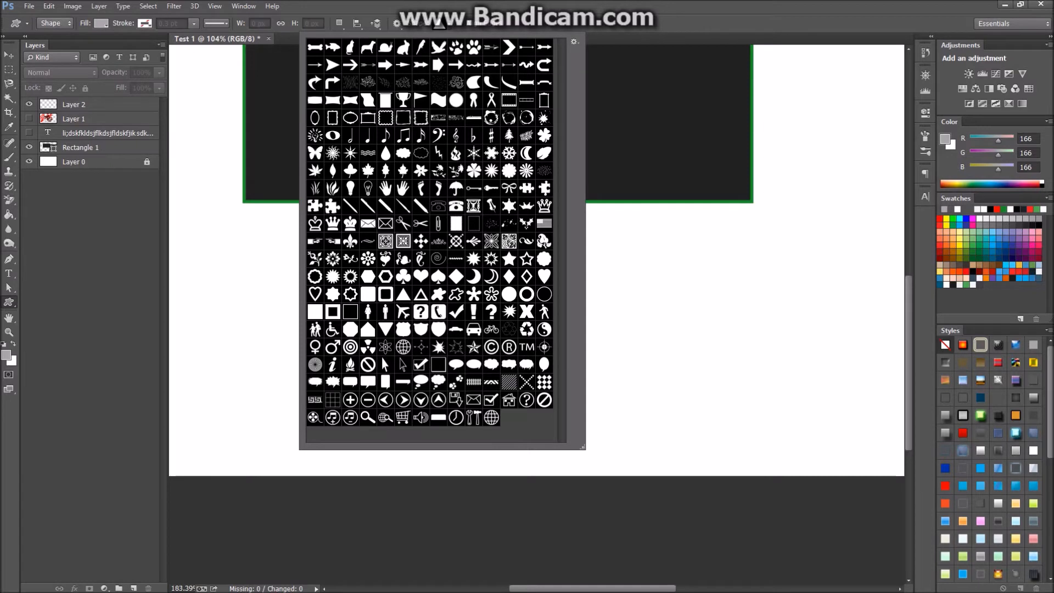
scroll(537, 307, up, 3)
scroll(536, 307, down, 3)
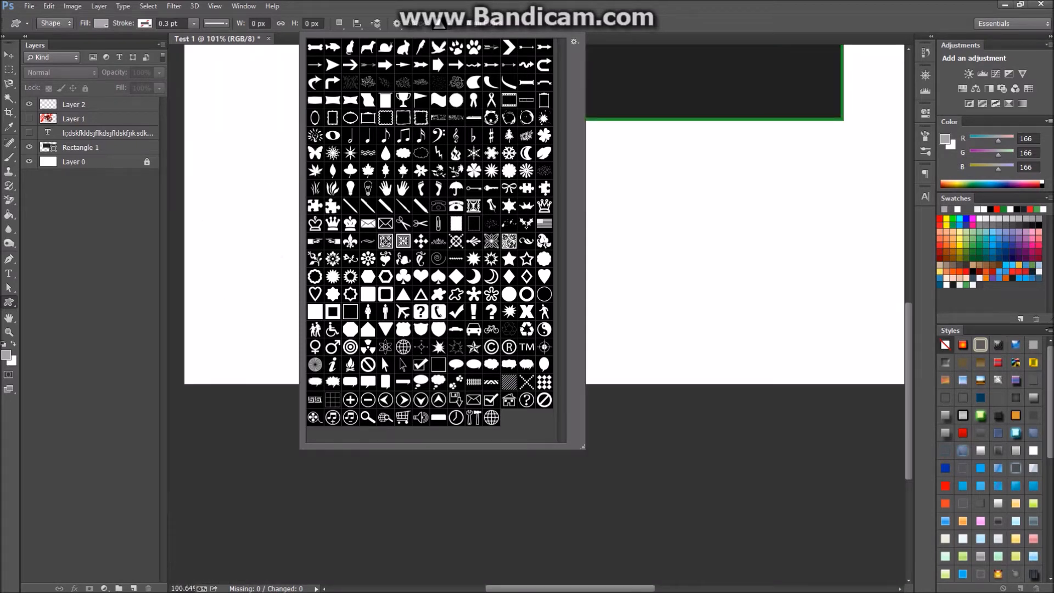
drag(785, 185, 600, 272)
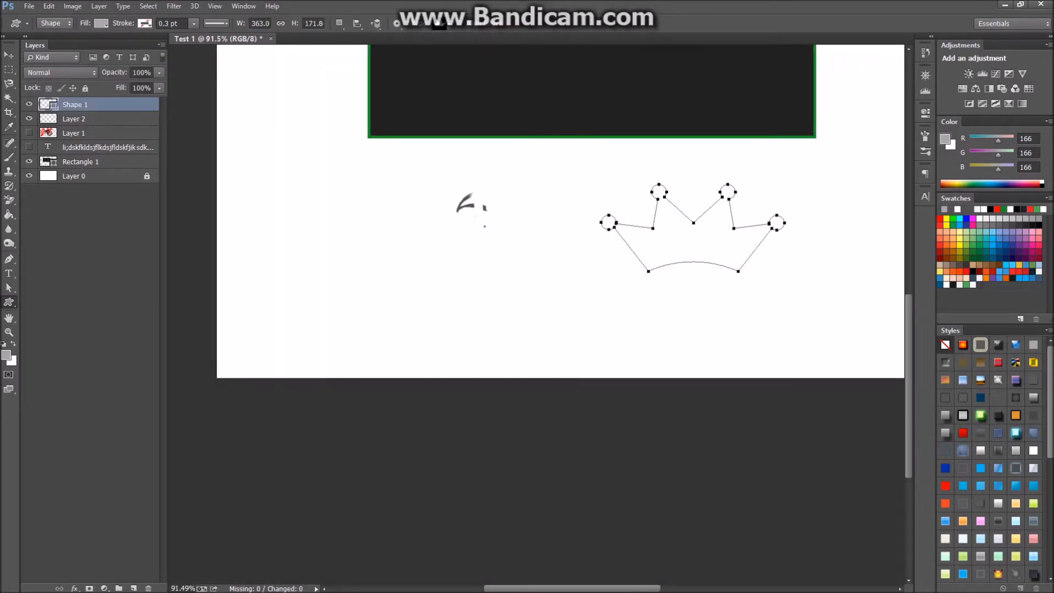
right_click(9, 302)
click(49, 354)
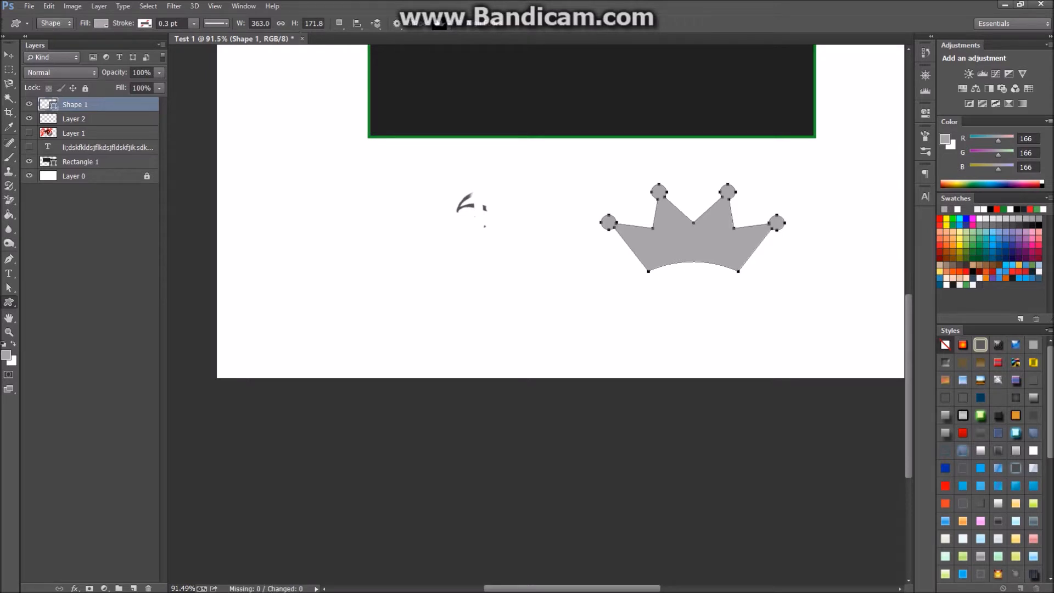
click(442, 23)
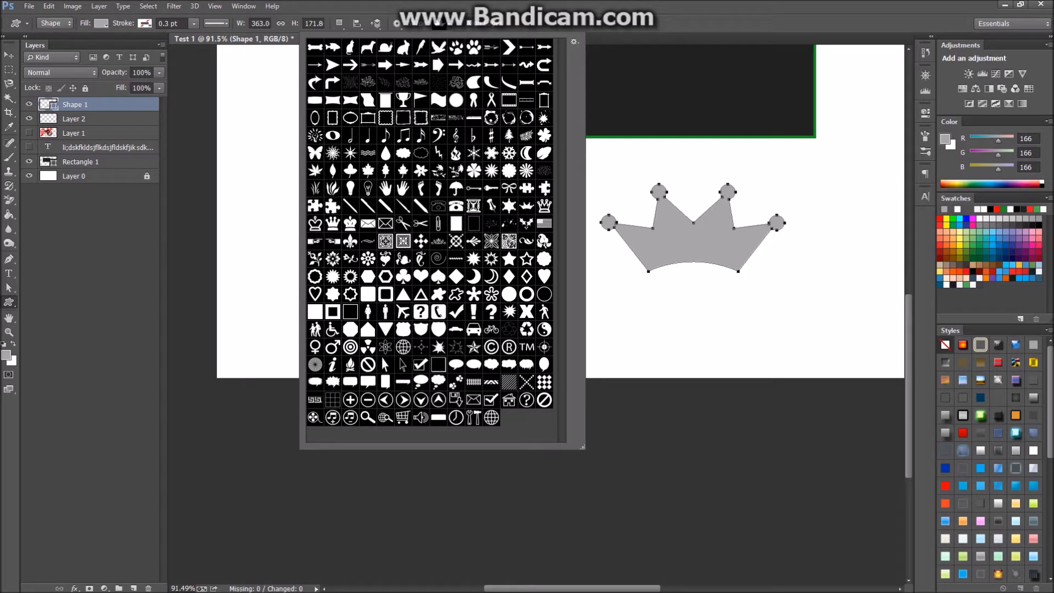
Replace shapes with the All set, append Arrows, reload All, then close the shape picker.
click(575, 41)
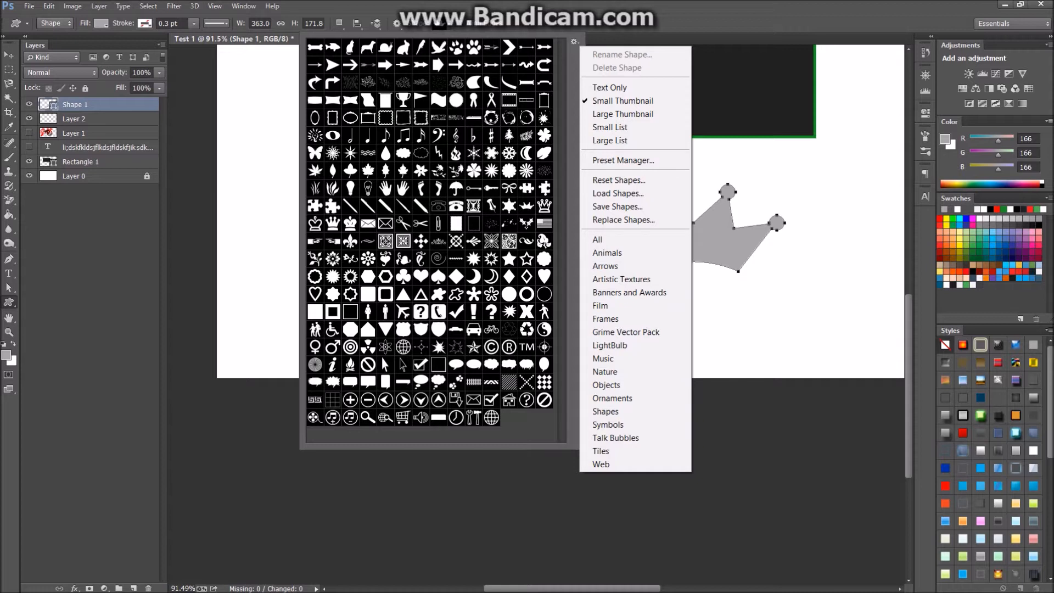
click(598, 239)
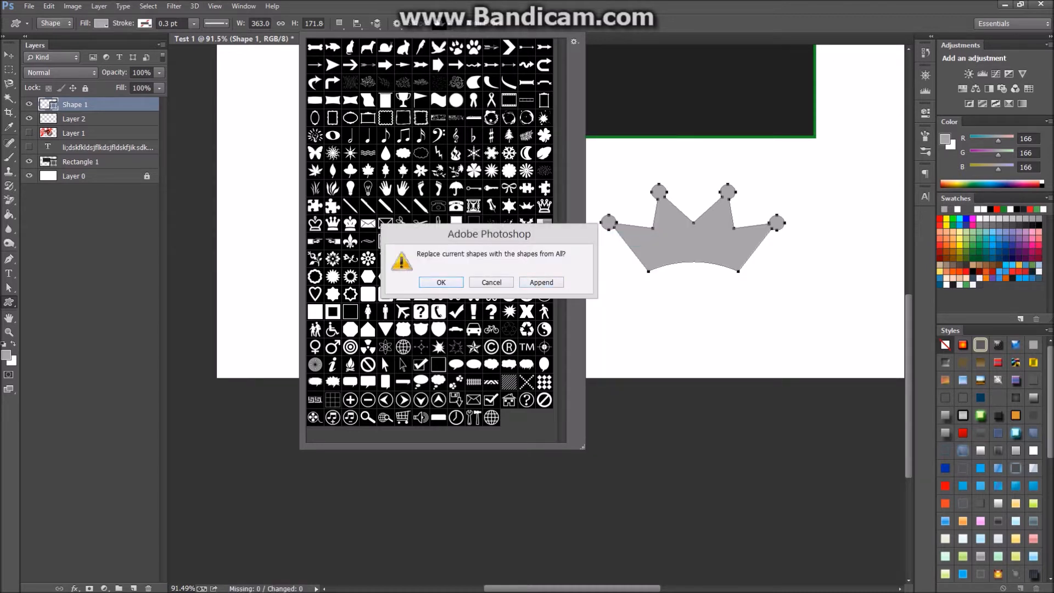
key(Return)
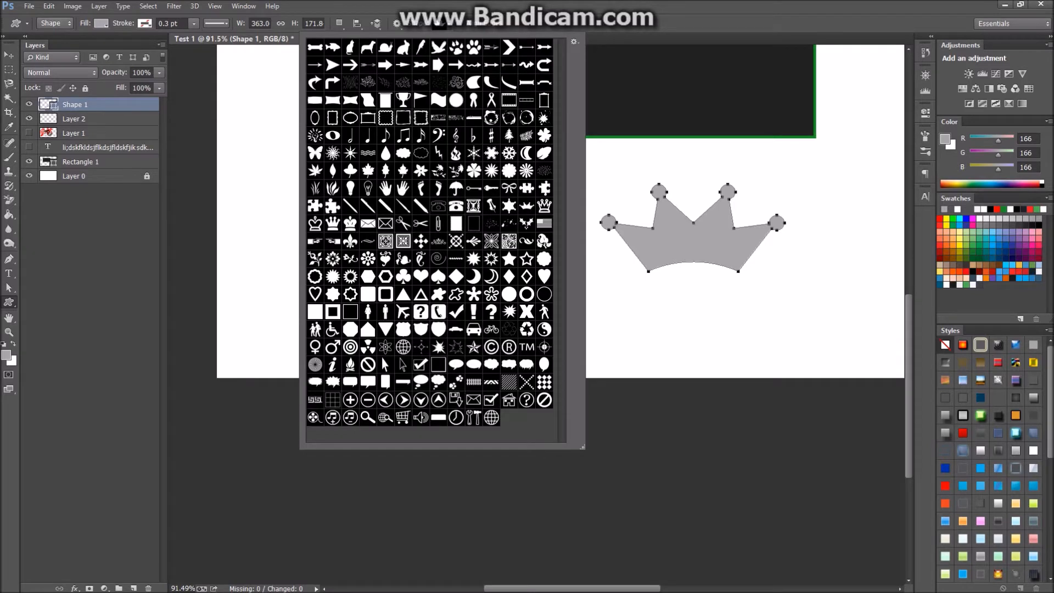
click(574, 42)
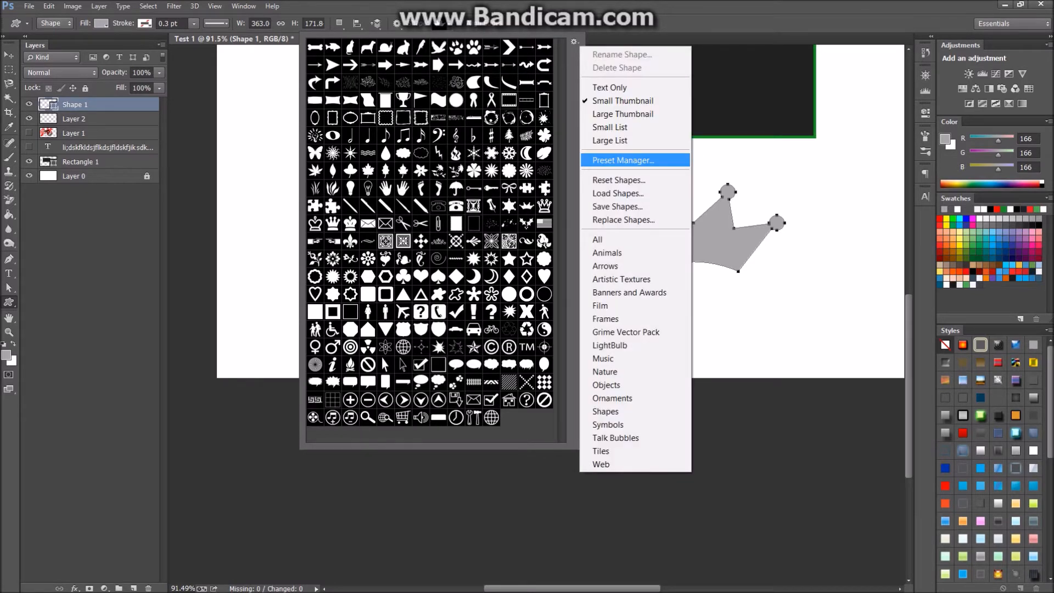
click(604, 265)
click(541, 282)
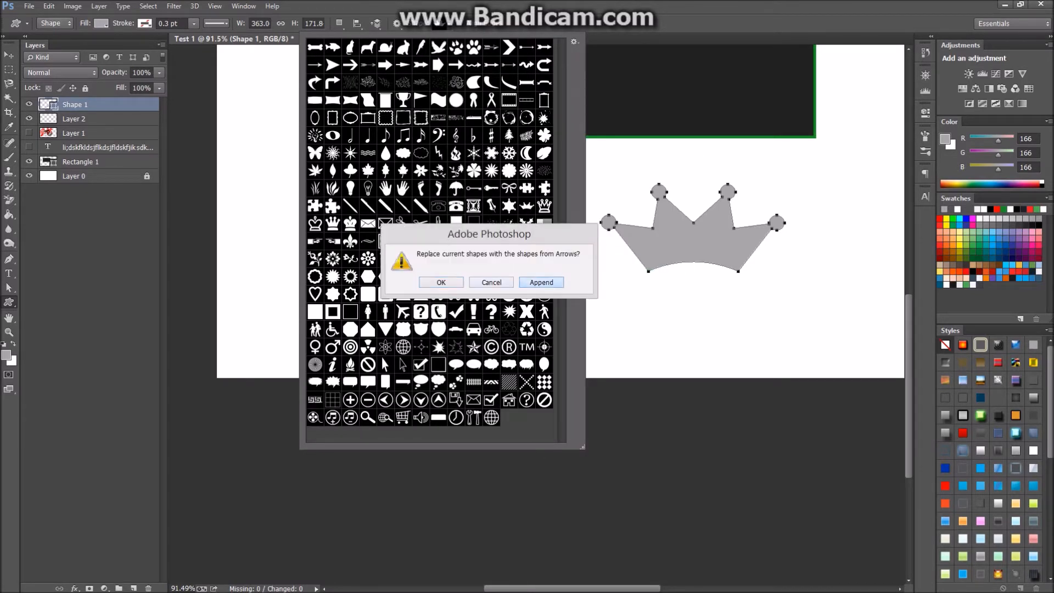
scroll(434, 241, down, 1)
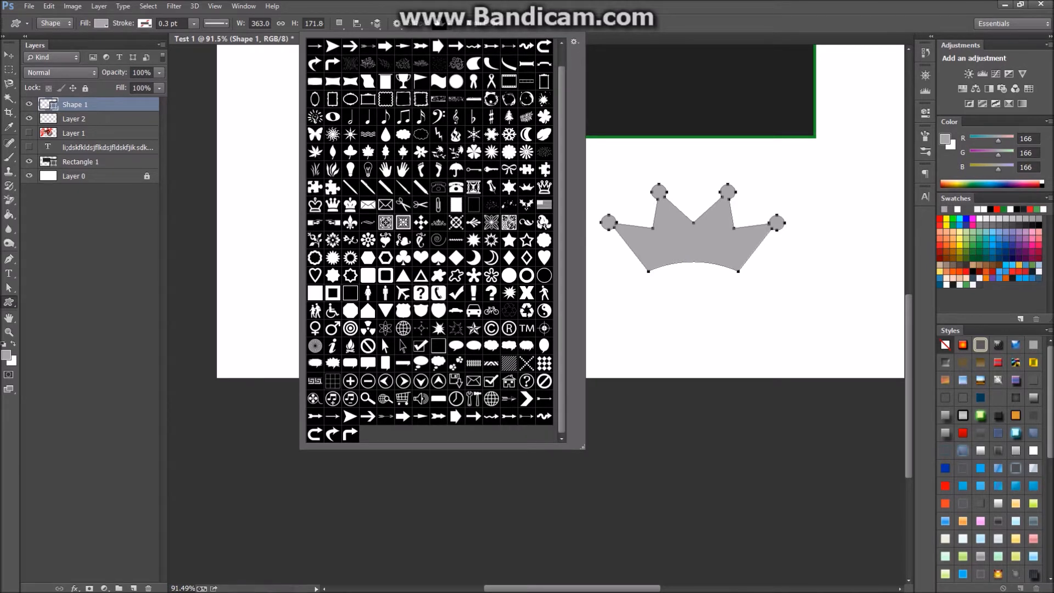
click(575, 41)
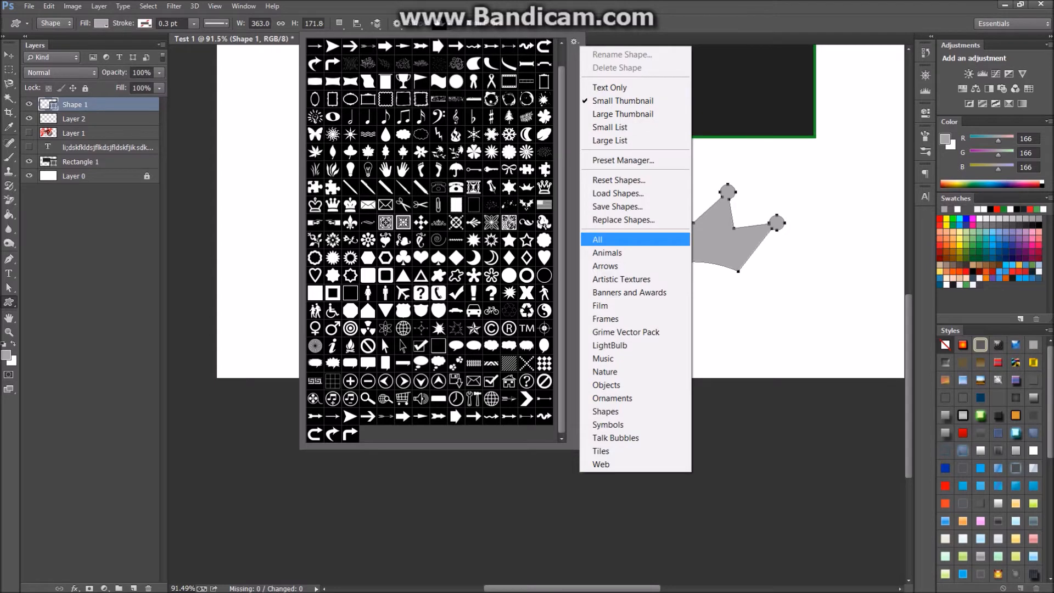
click(598, 240)
key(Return)
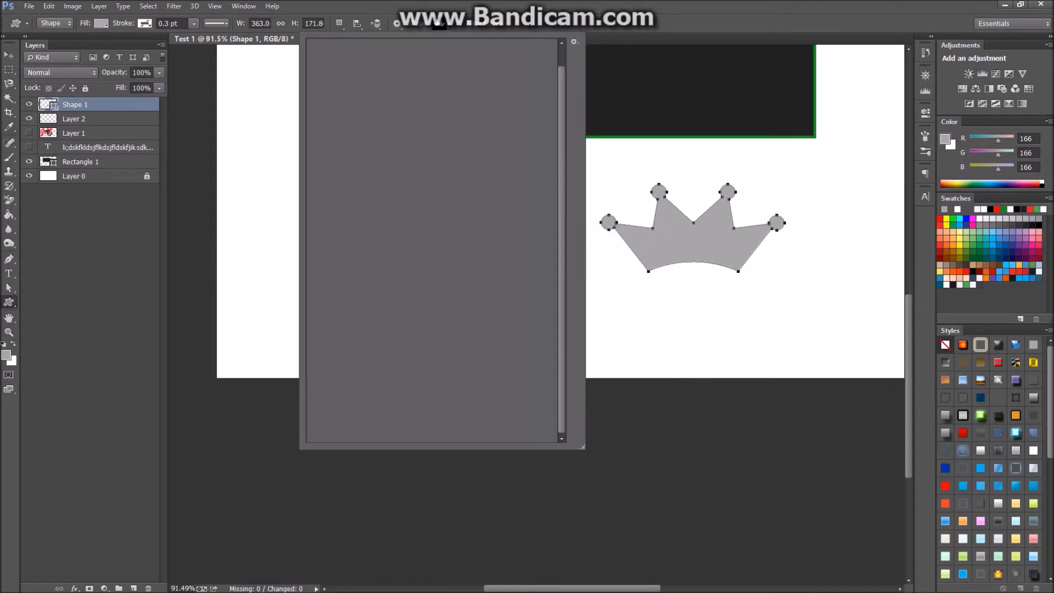
key(Escape)
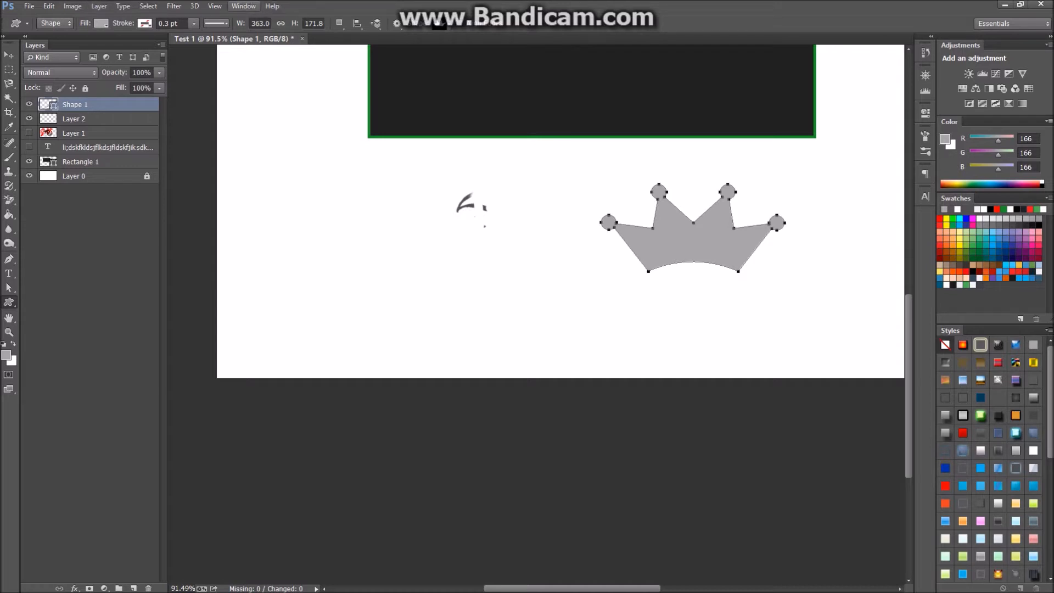
click(243, 6)
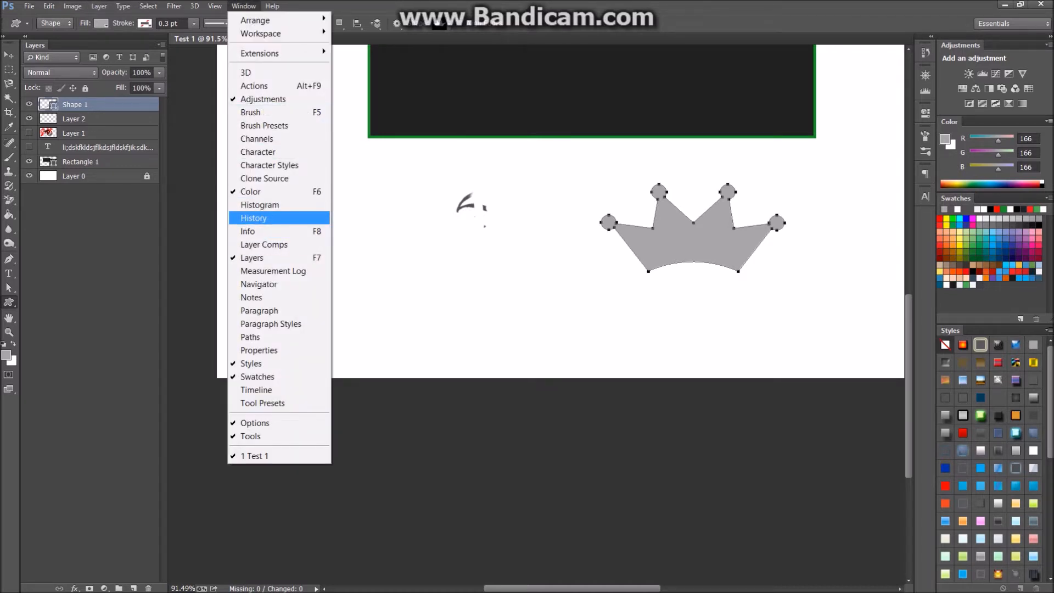
click(253, 218)
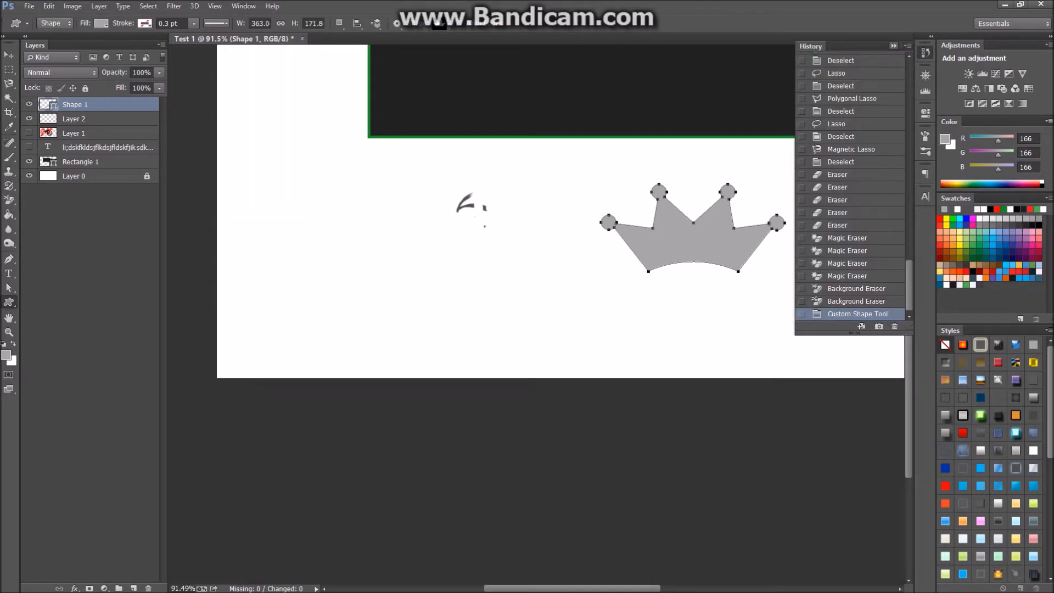
click(894, 46)
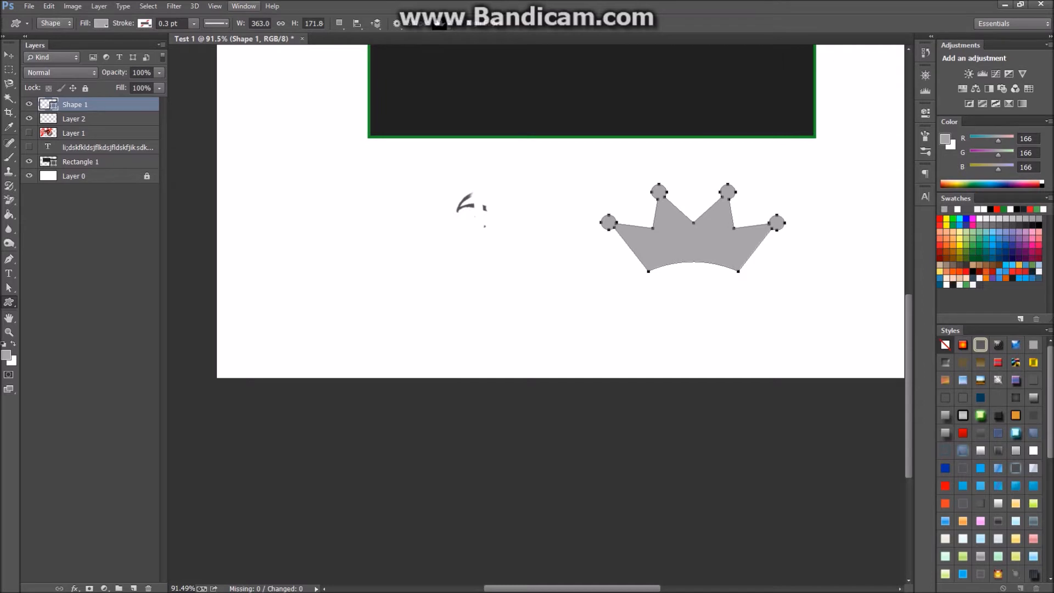
click(243, 6)
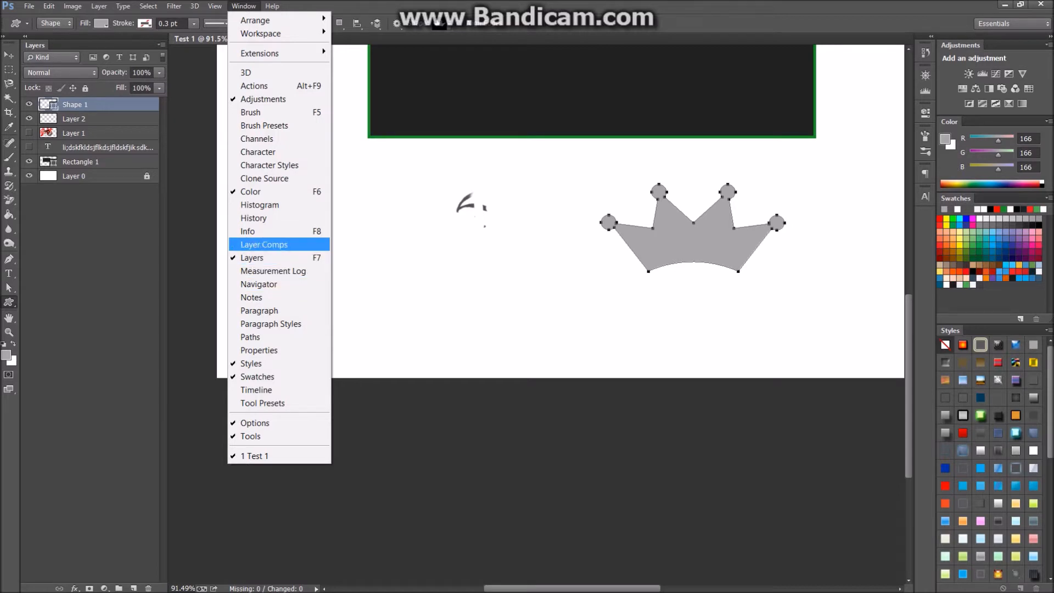
click(264, 125)
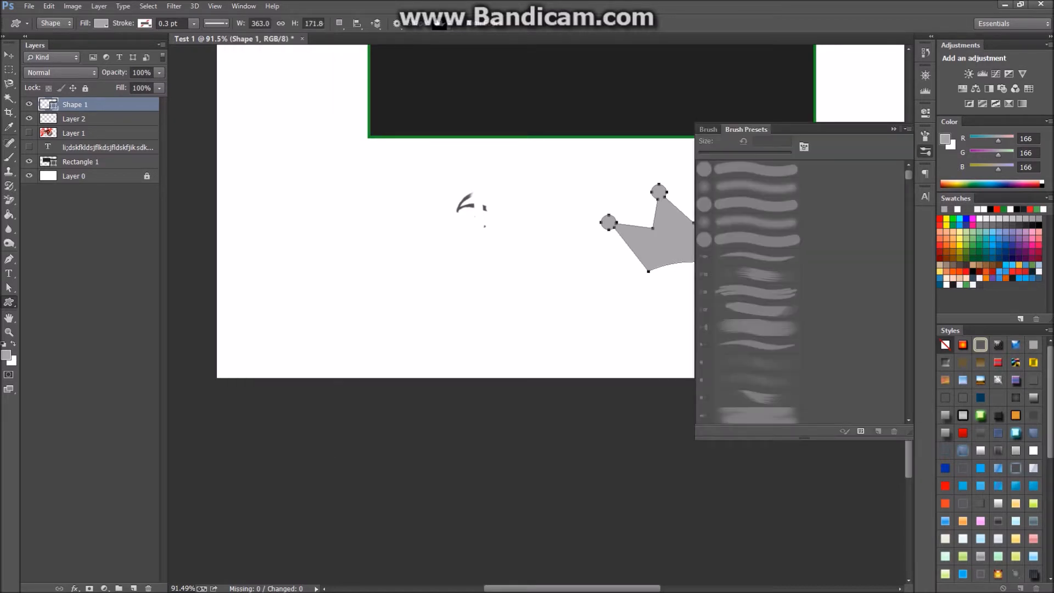
click(894, 129)
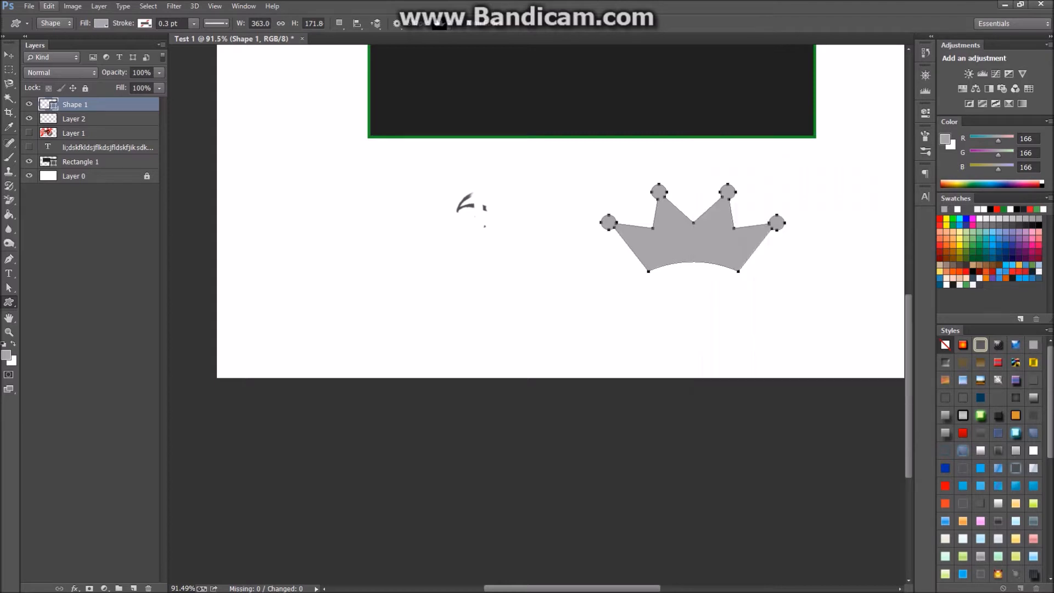
click(243, 6)
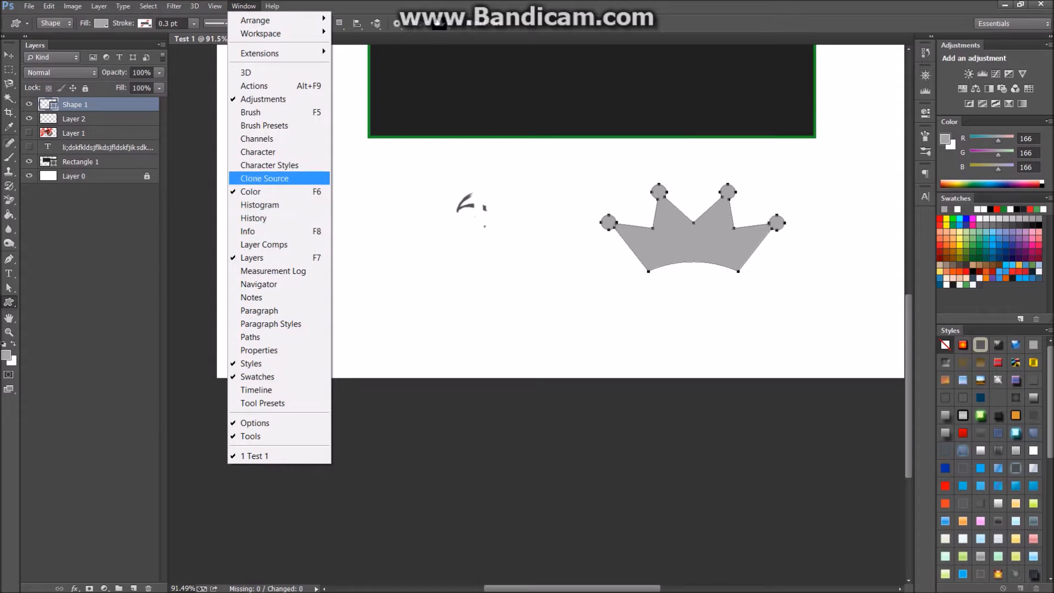
click(264, 178)
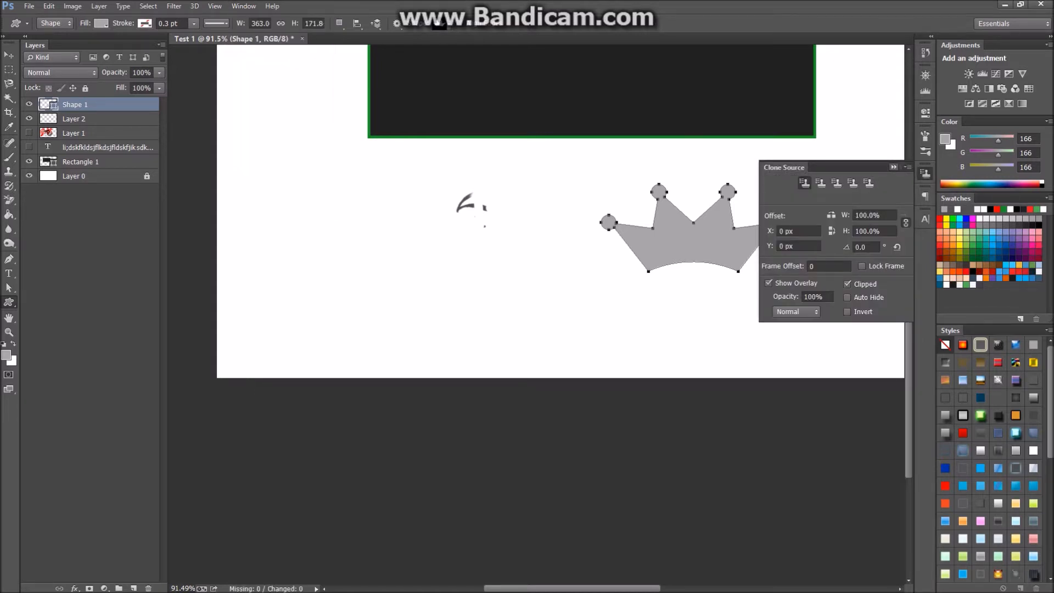
click(908, 167)
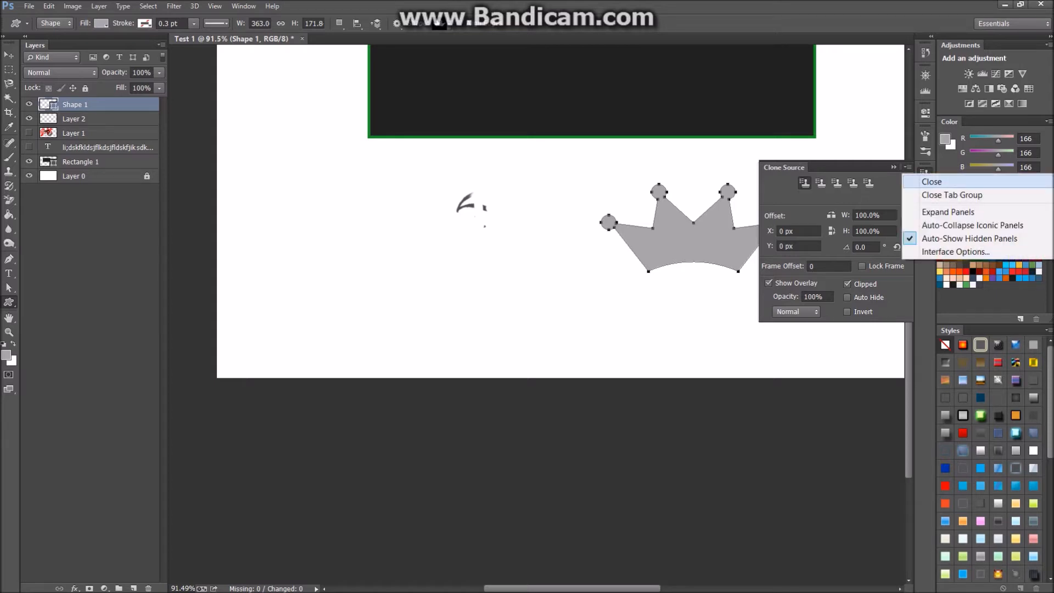
click(927, 180)
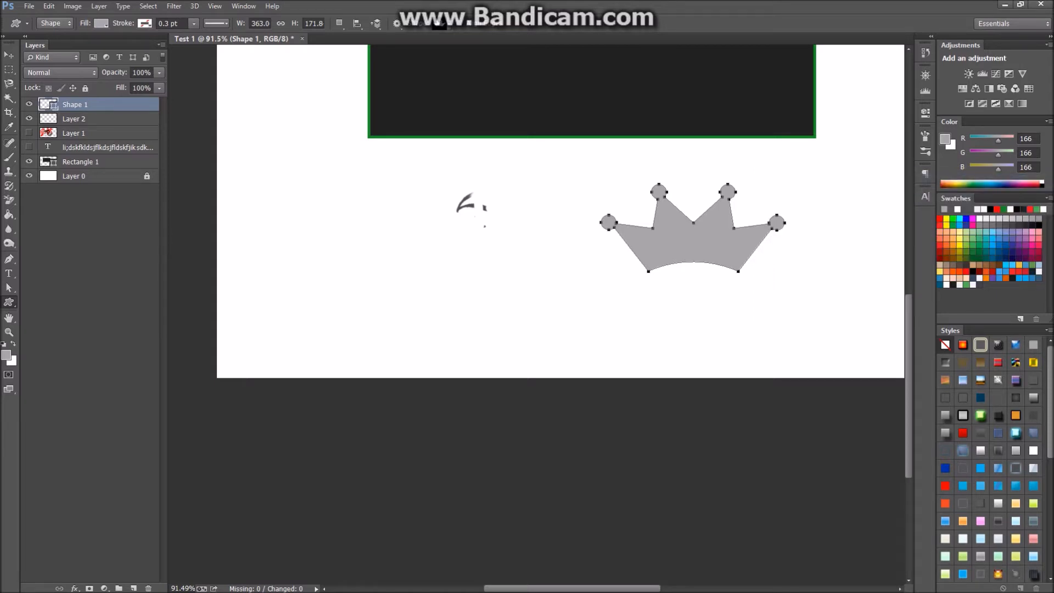
Show the red text layer, delete Shape 1, Layer 2 and Layer 1, and apply a green style.
click(29, 148)
click(99, 147)
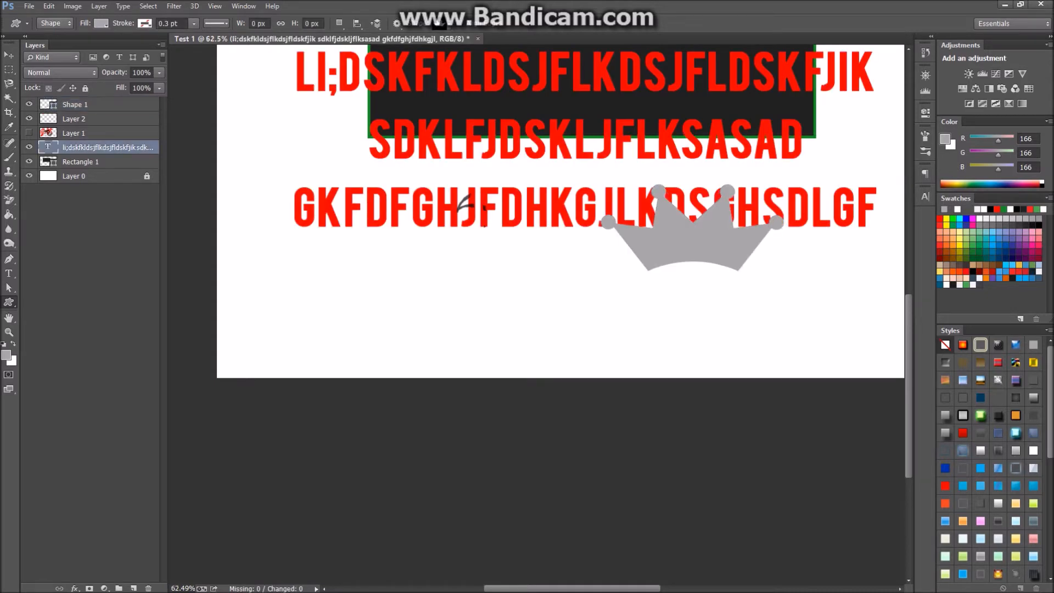
scroll(536, 314, down, 3)
click(29, 119)
click(29, 104)
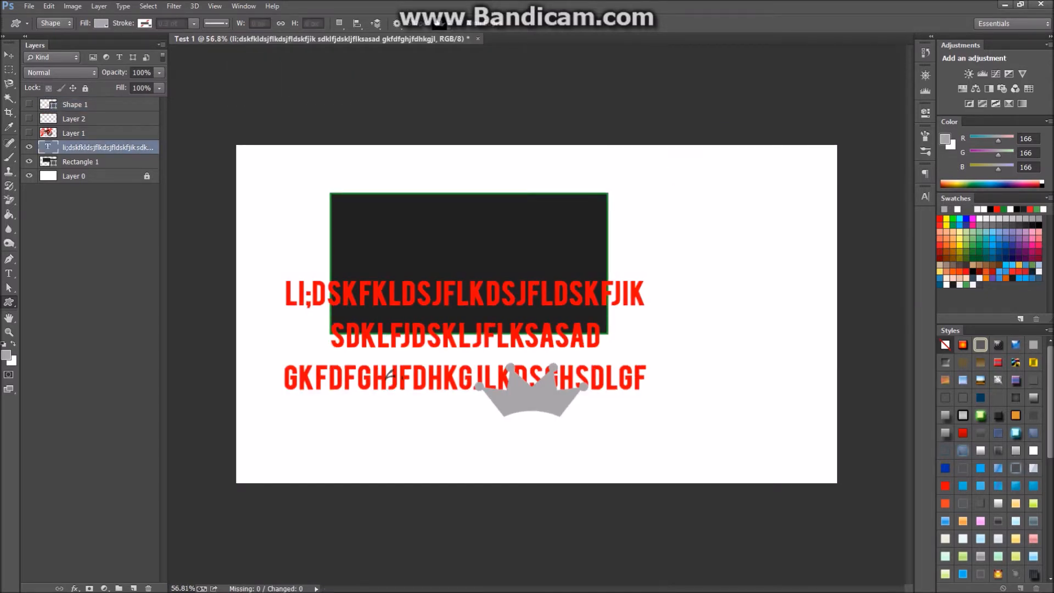
click(83, 104)
key(Delete)
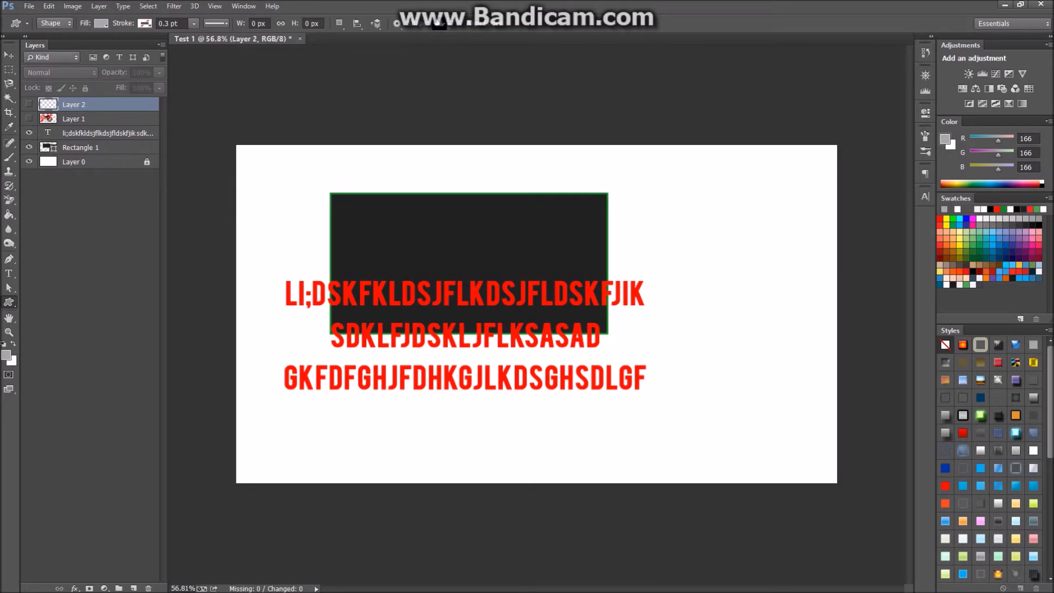
key(Delete)
key(Delete)
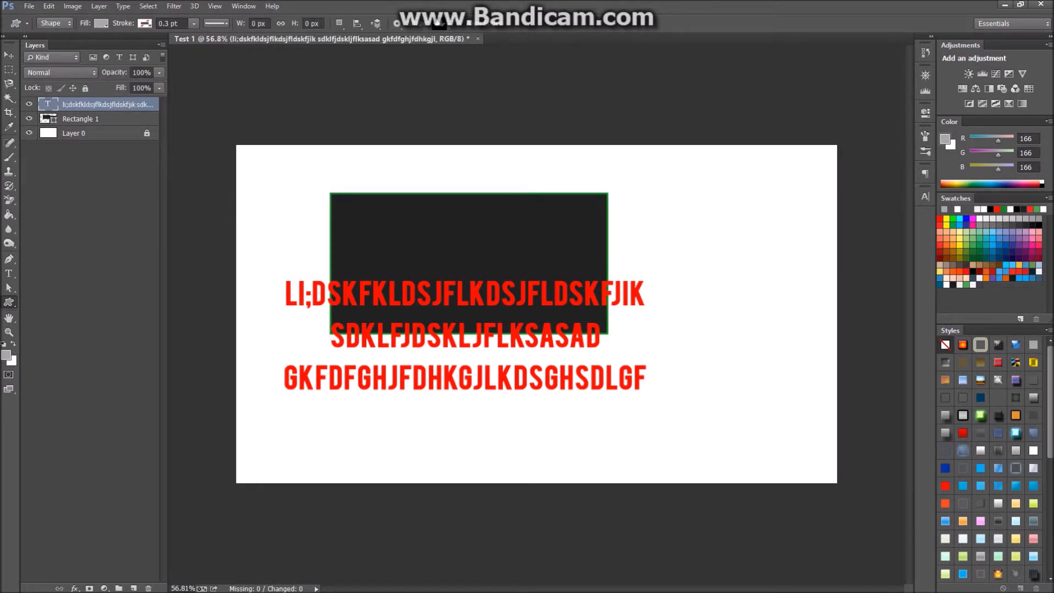
click(981, 415)
scroll(988, 423, down, 3)
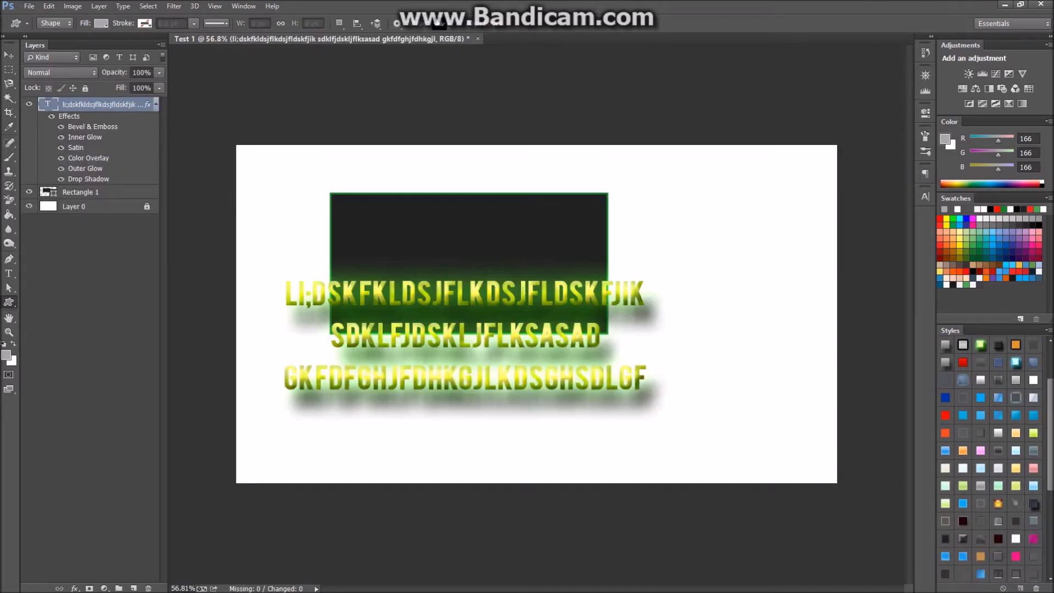
click(1016, 345)
click(1016, 362)
scroll(1034, 461, down, 3)
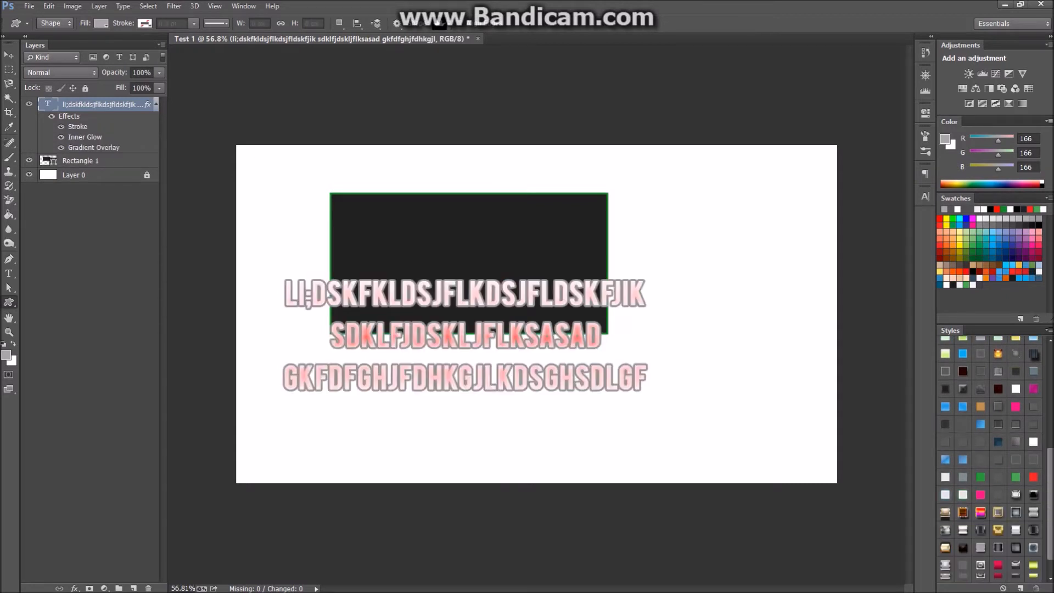
click(1034, 459)
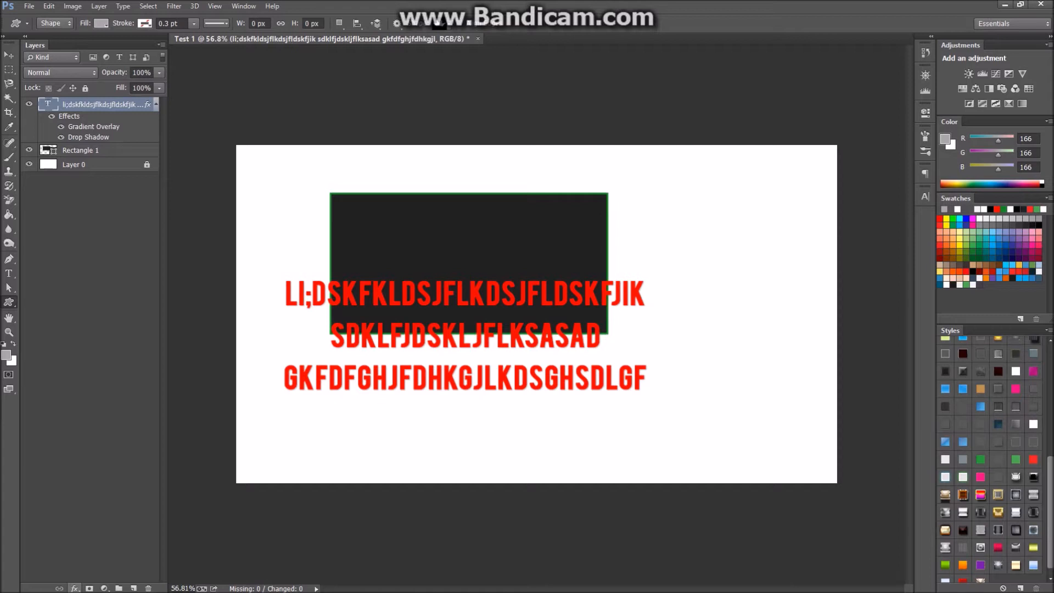
click(74, 588)
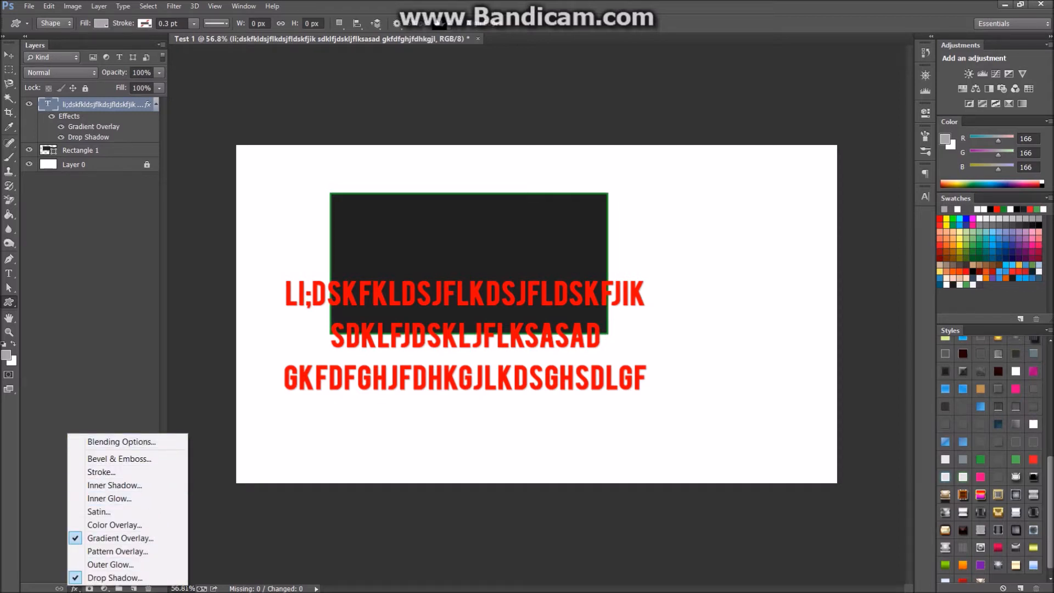
key(Escape)
scroll(988, 456, up, 10)
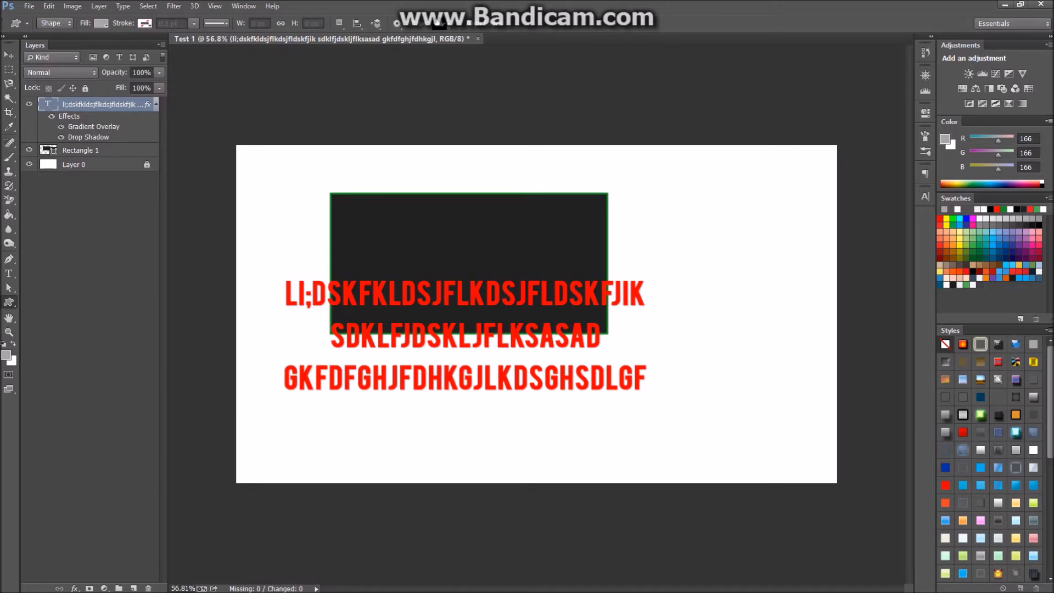
key(ctrl+z)
click(74, 588)
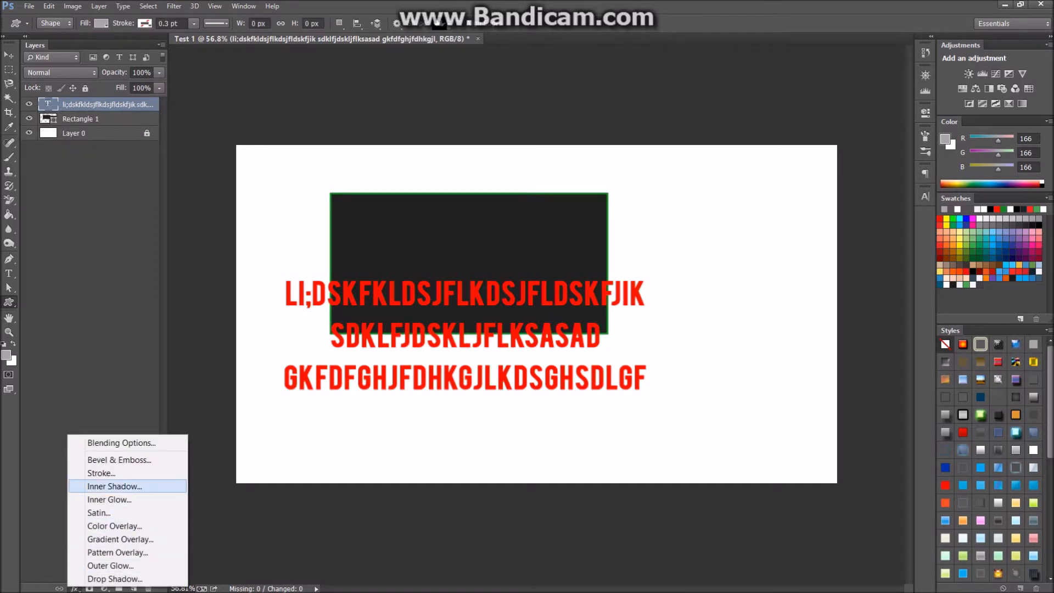
key(Return)
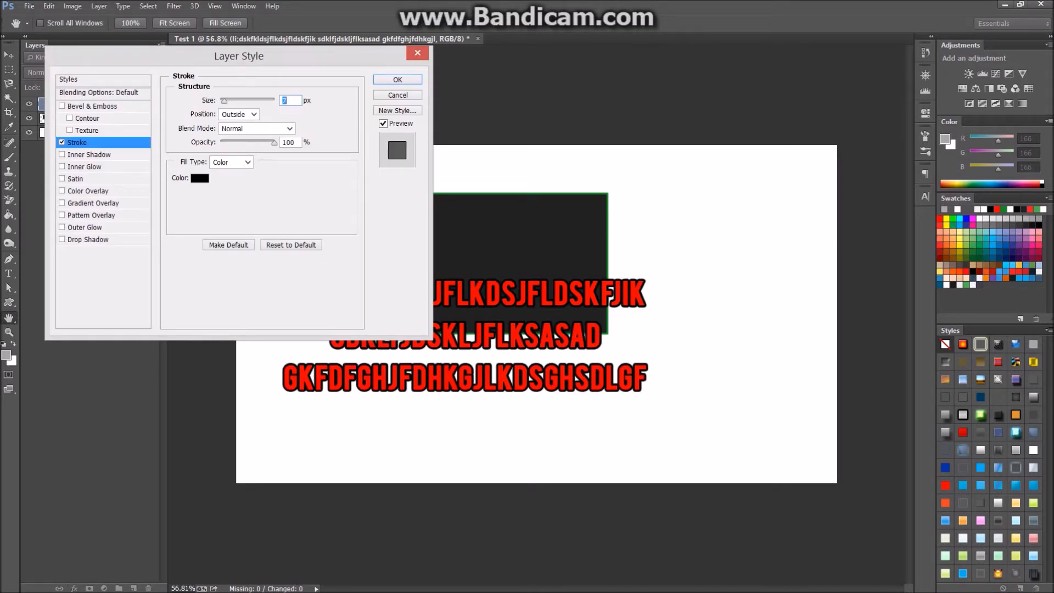
drag(238, 56, 418, 187)
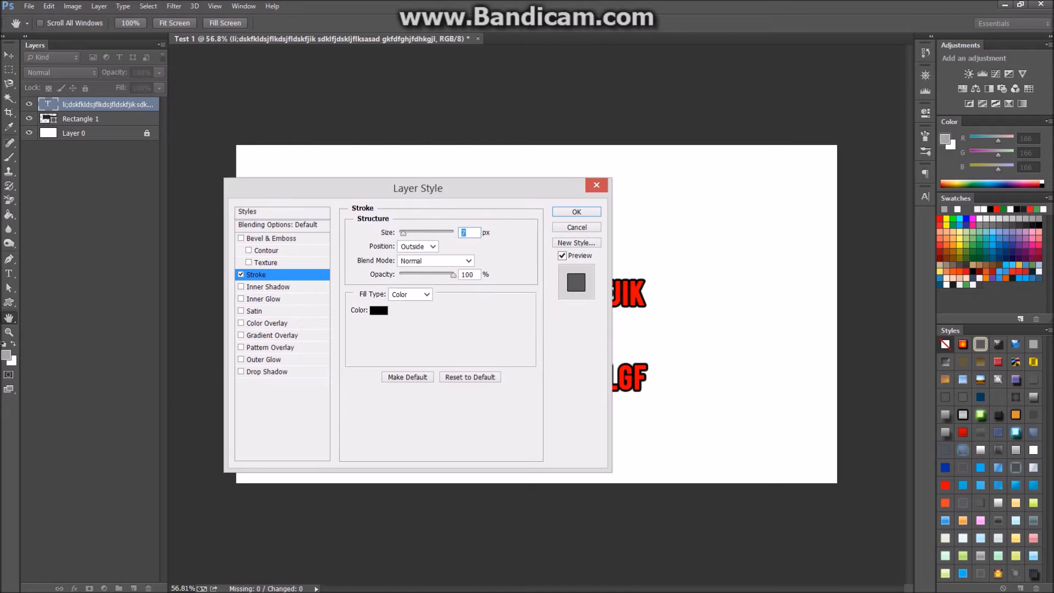
click(264, 359)
click(267, 371)
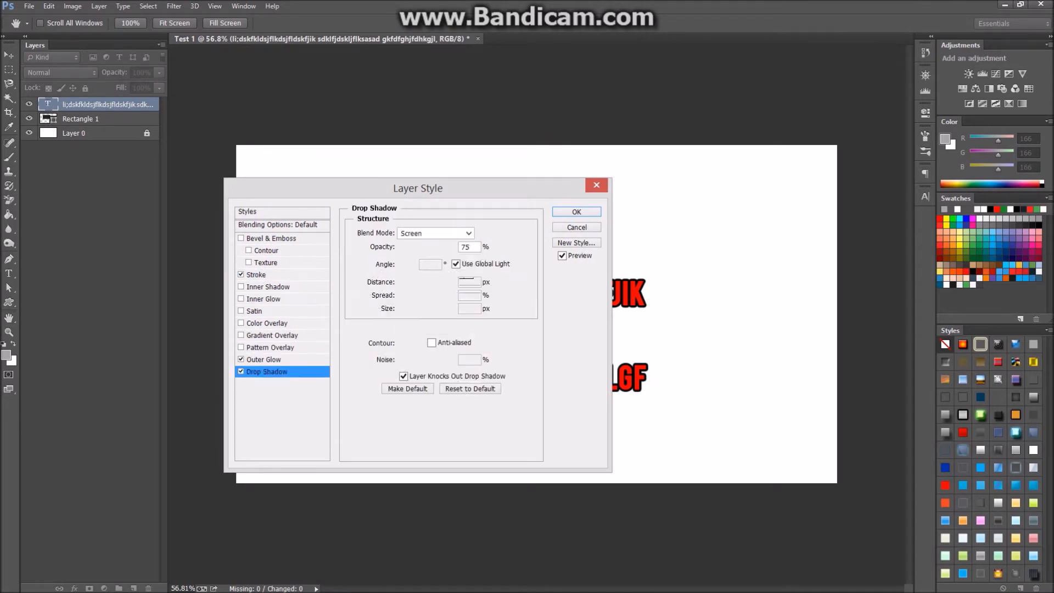
drag(417, 188, 217, 169)
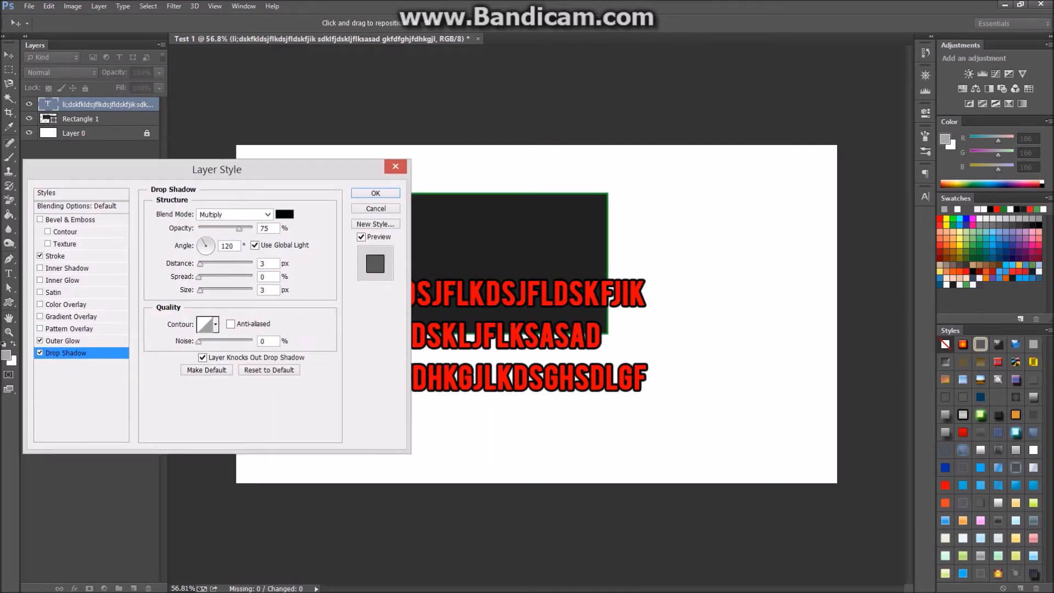
drag(239, 228, 252, 227)
click(39, 256)
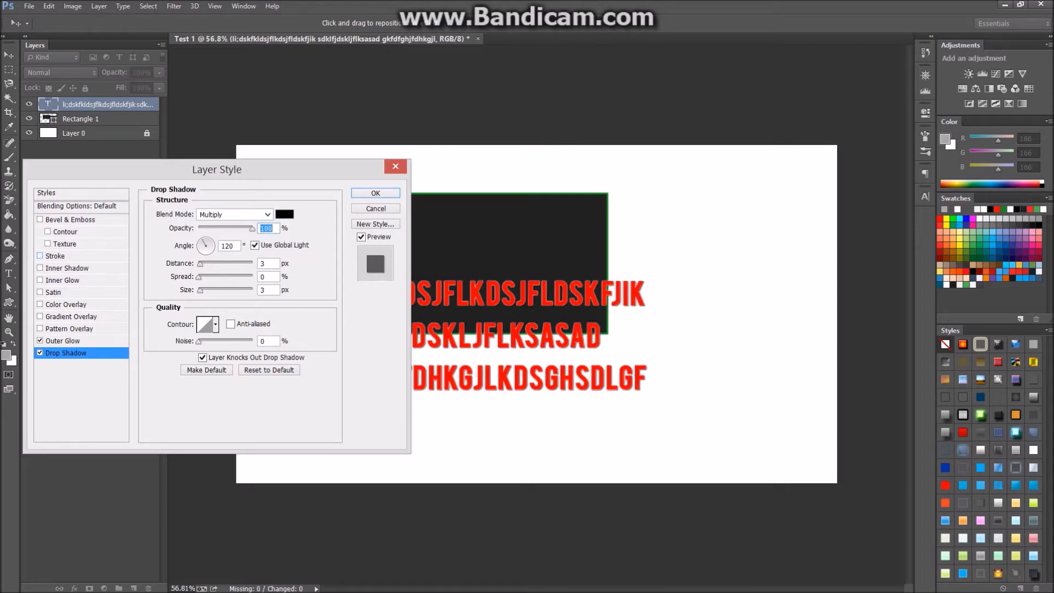
key(Return)
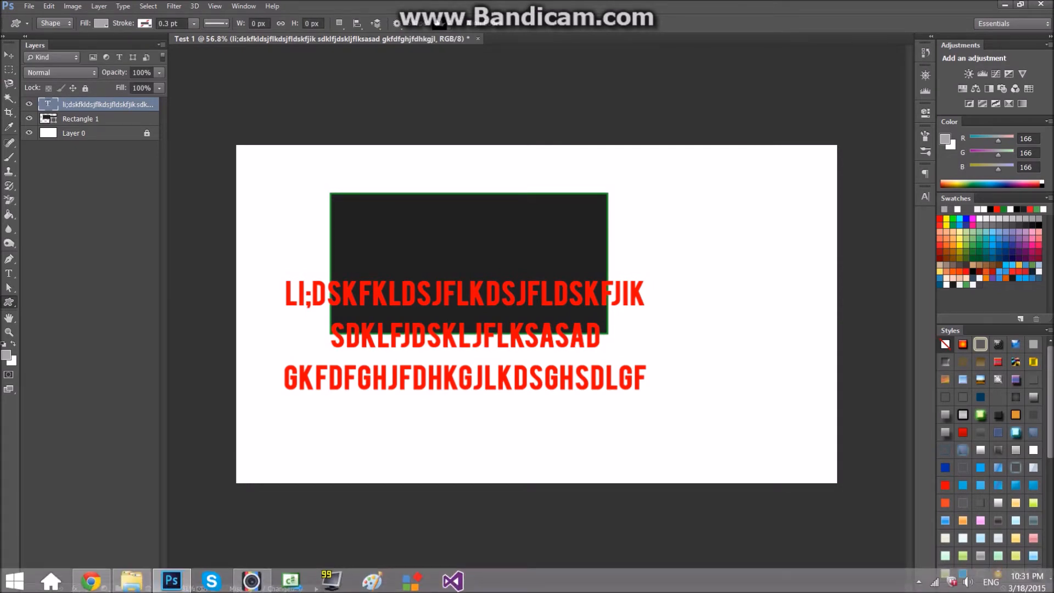
Give the text grey Color Overlay, Inner Glow and Satin effects, saved as Style 152.
click(75, 588)
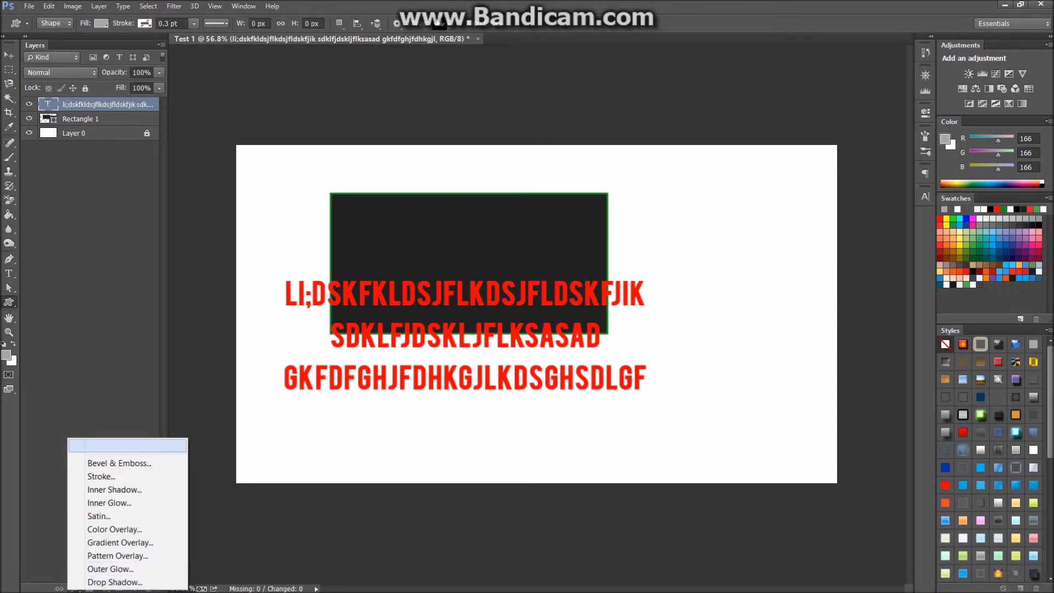
key(Escape)
key(v)
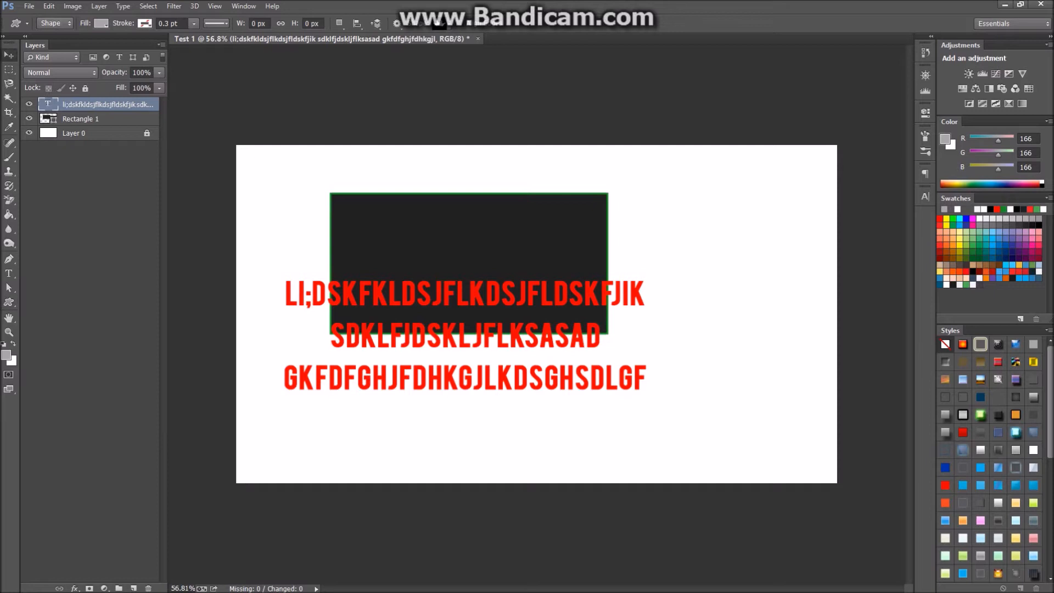
click(74, 588)
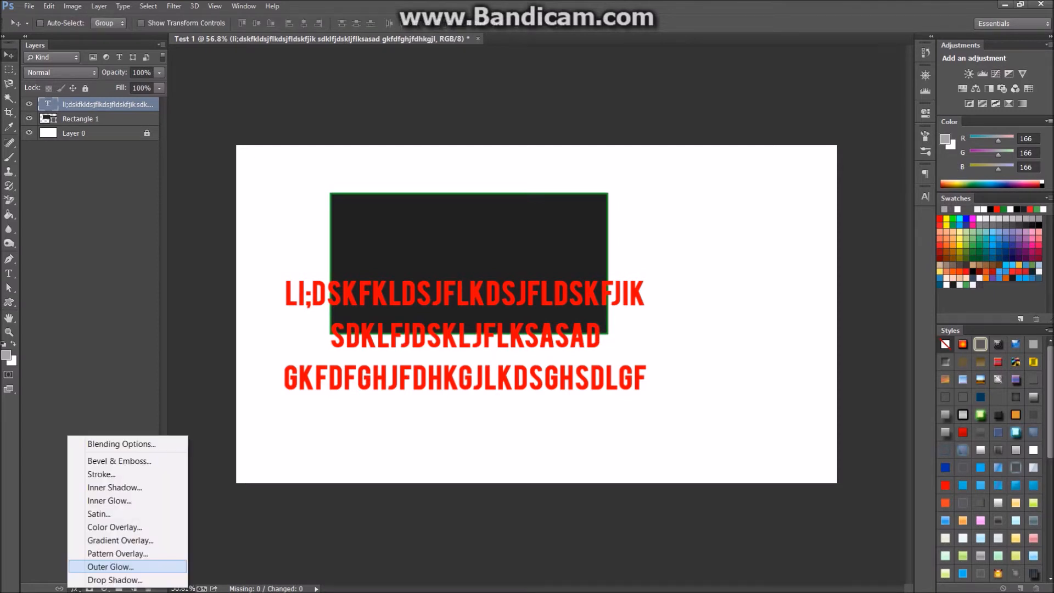
click(90, 523)
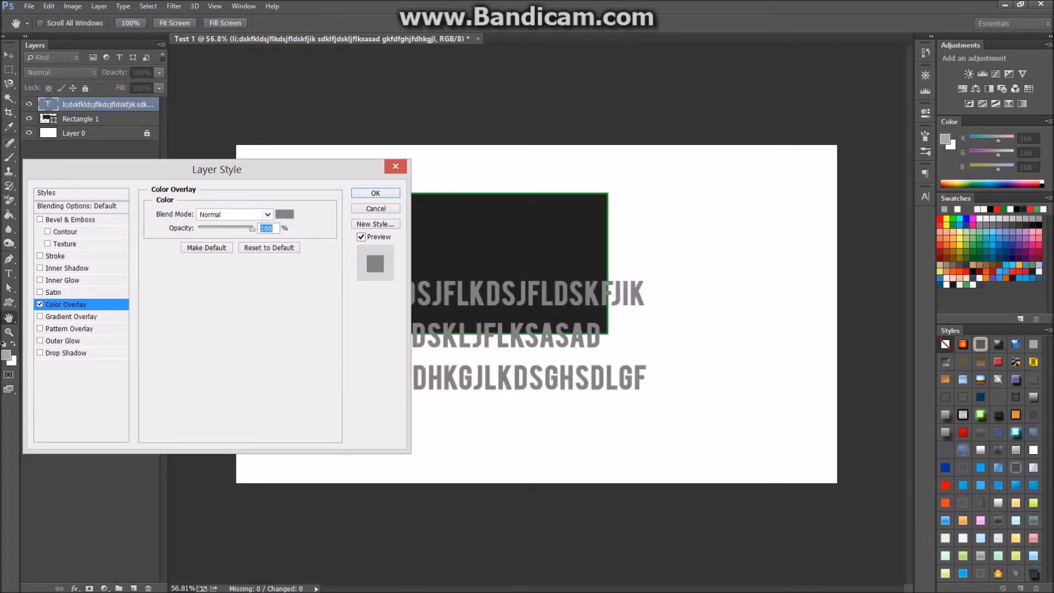
click(63, 280)
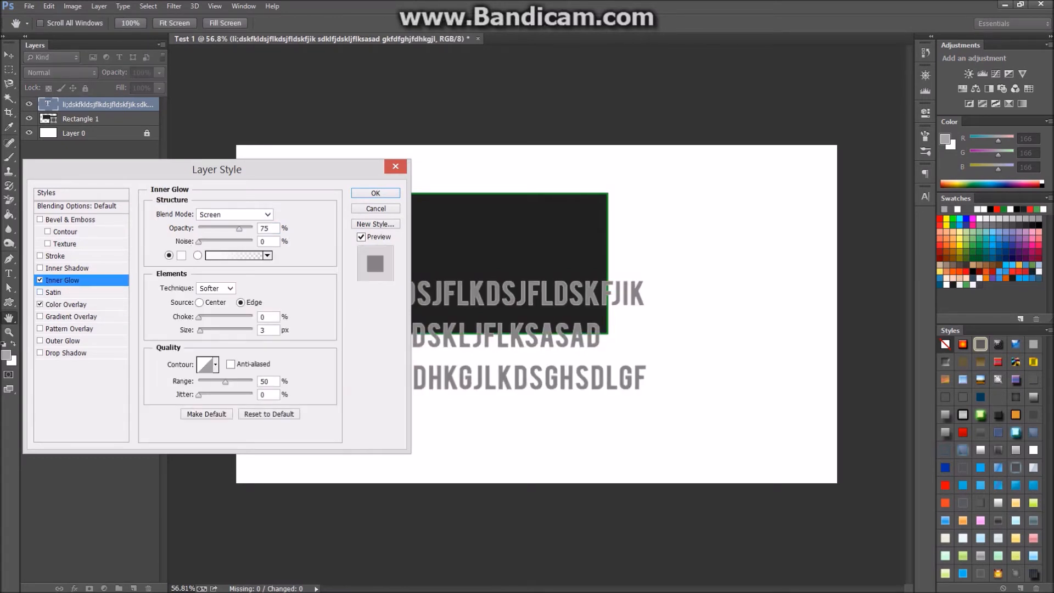
click(53, 292)
key(Return)
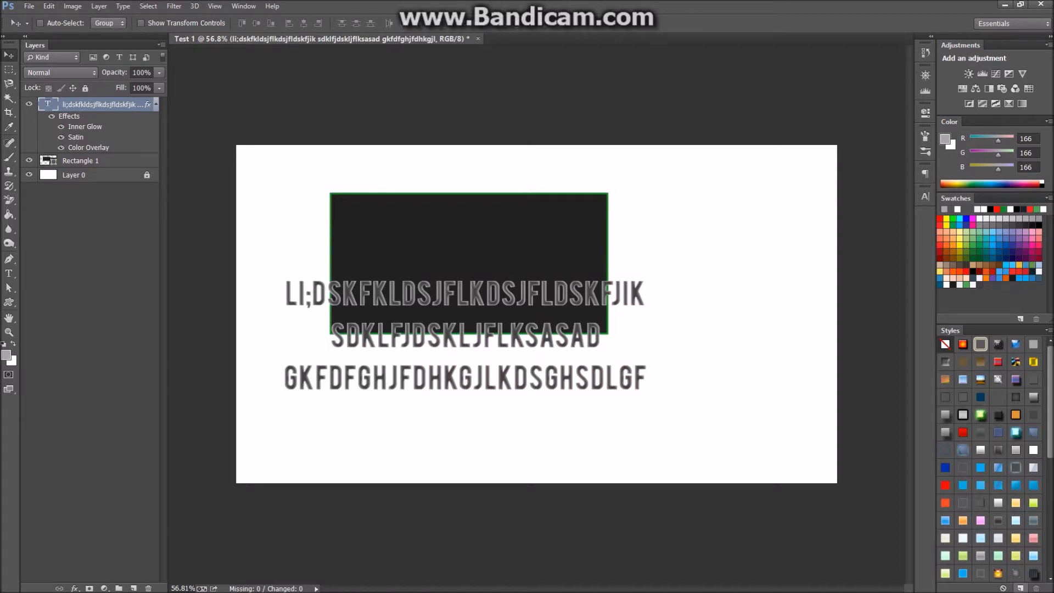
click(1020, 588)
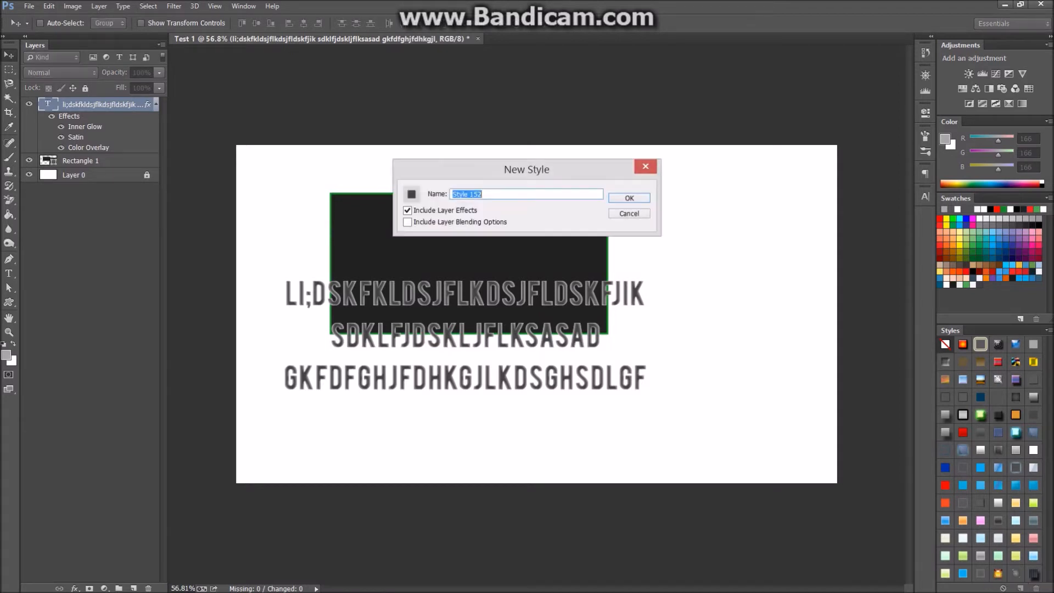
key(Return)
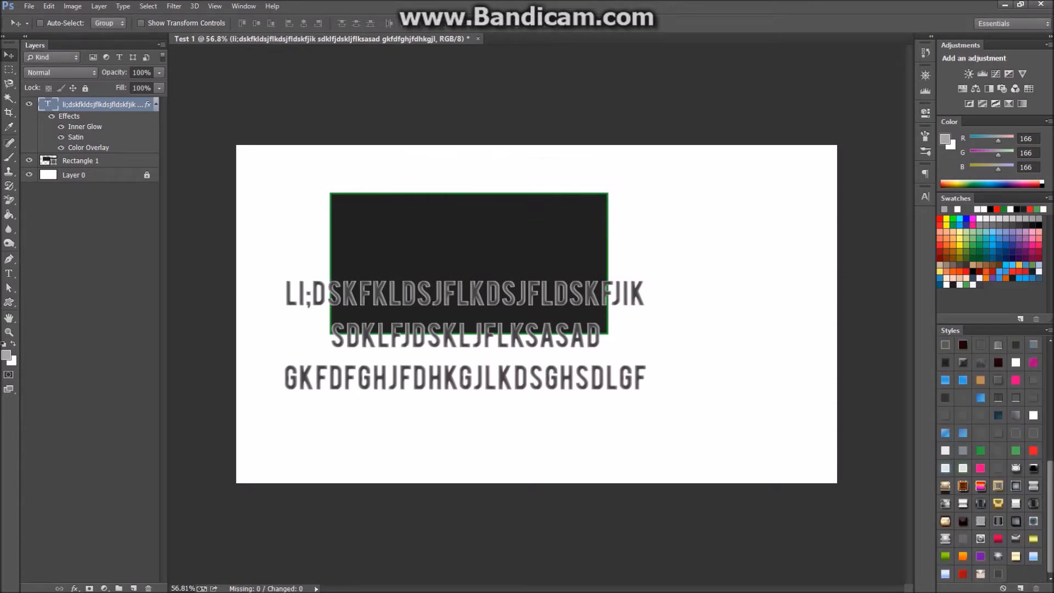
Delete the newly saved style from the Styles panel.
click(1036, 588)
click(29, 6)
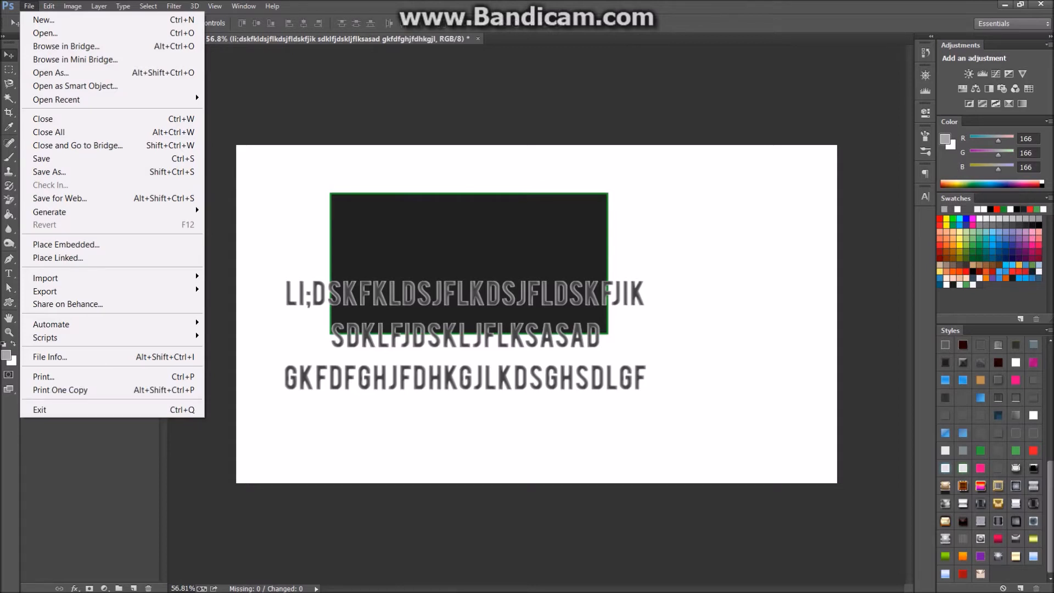
right_click(585, 582)
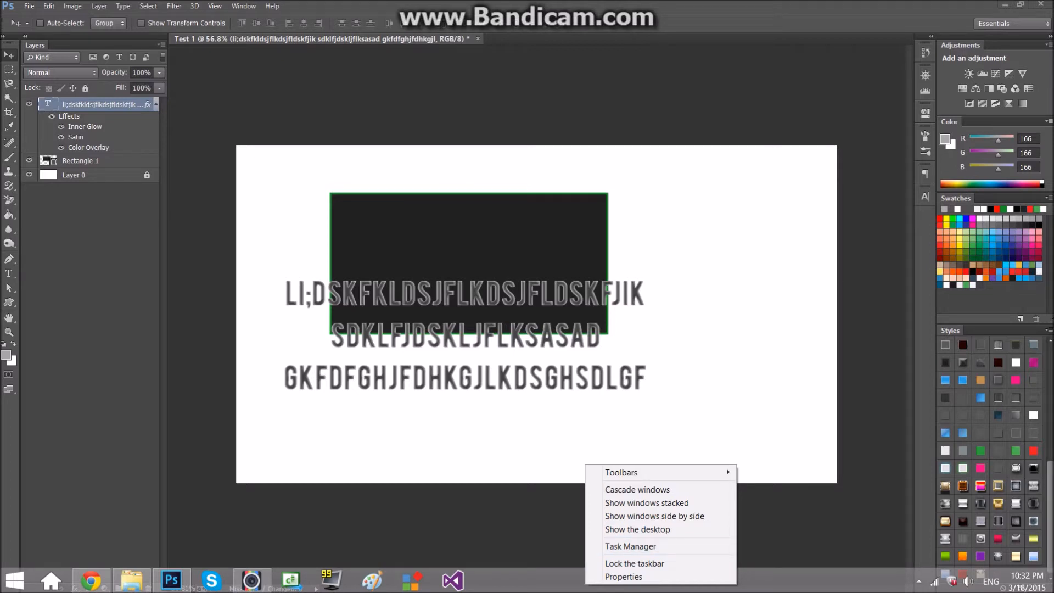
key(Escape)
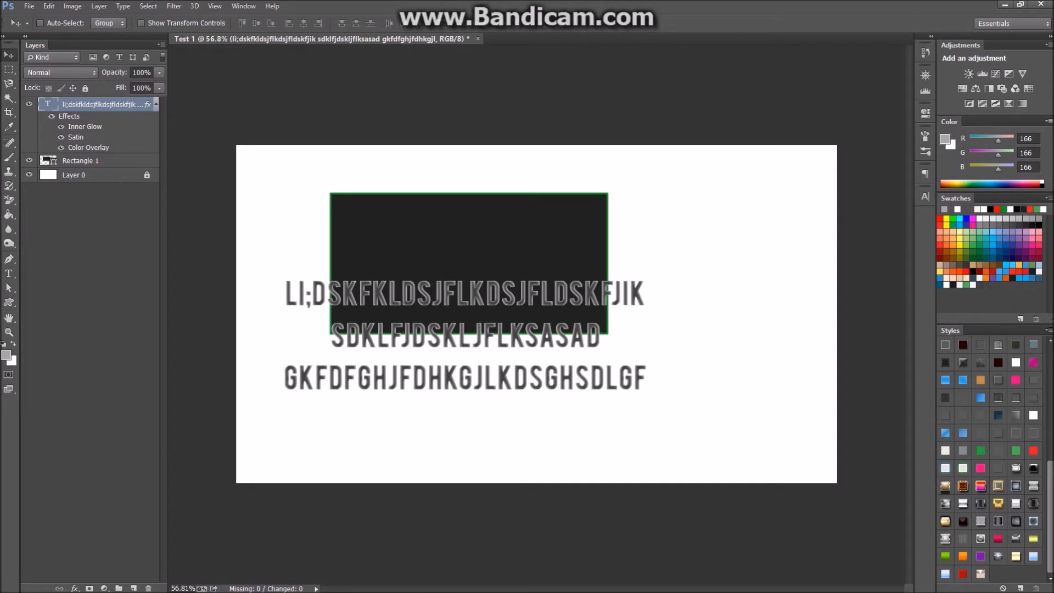
Swap colours so white is foreground and grey 166 is background.
click(30, 6)
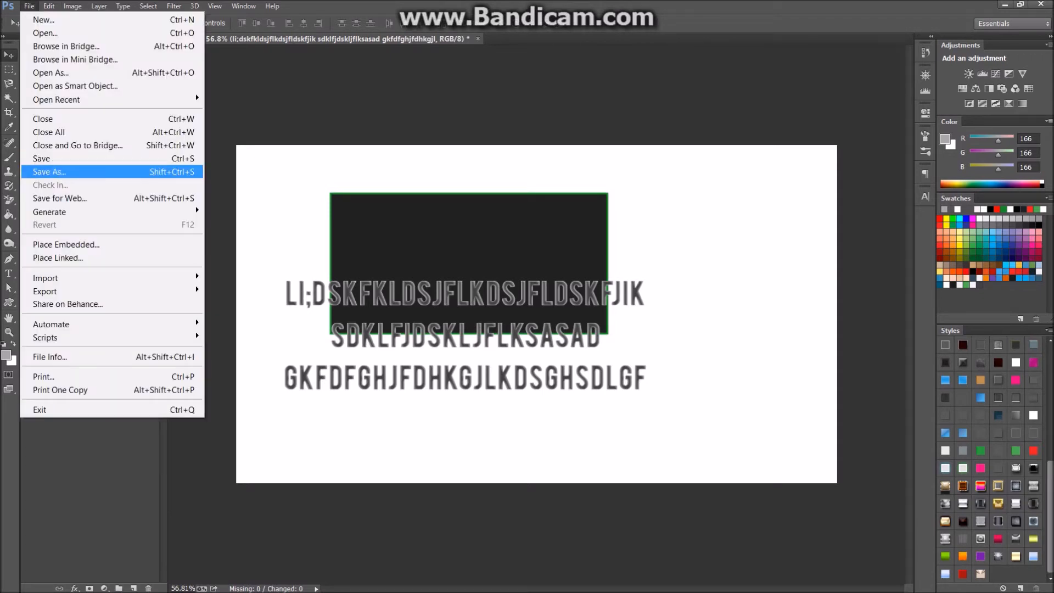
key(Escape)
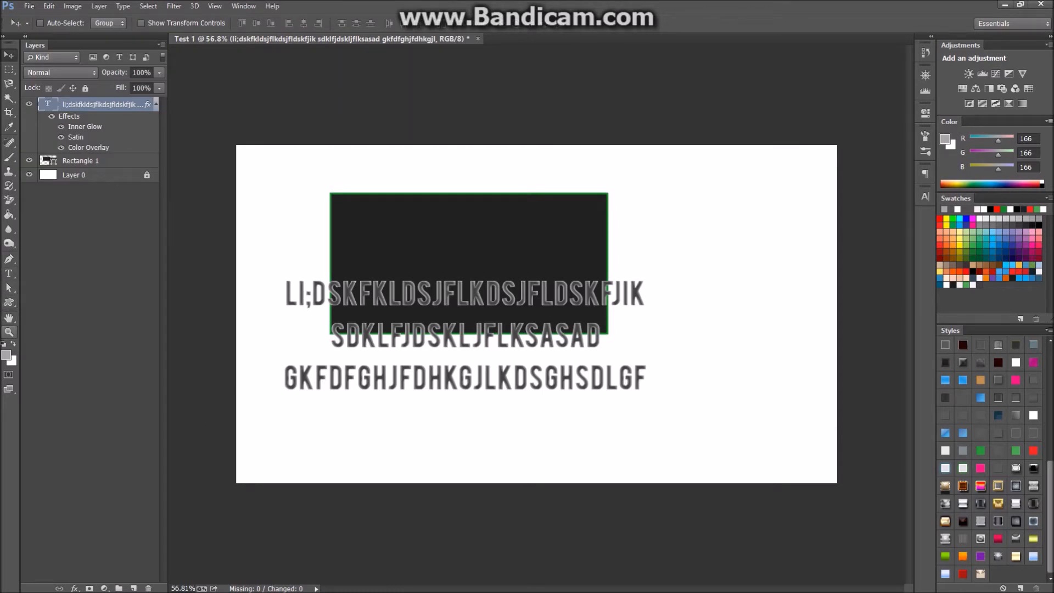
key(x)
key(x)
key(x)
key(x)
key(x)
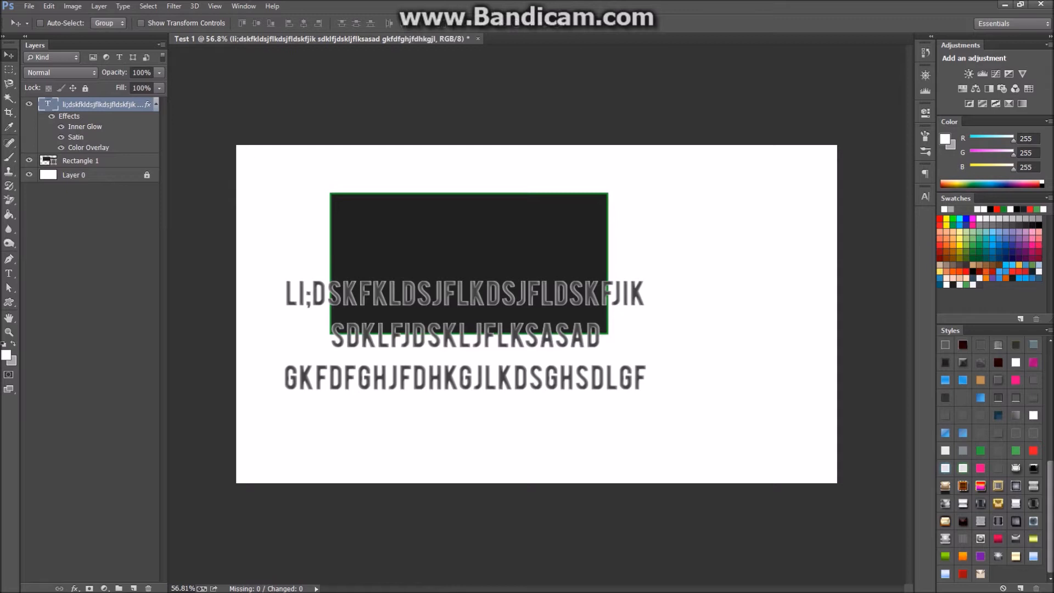
Switch to the Untitled-1 workspace, dock Layers beside the toolbar, and turn on rulers.
click(1011, 23)
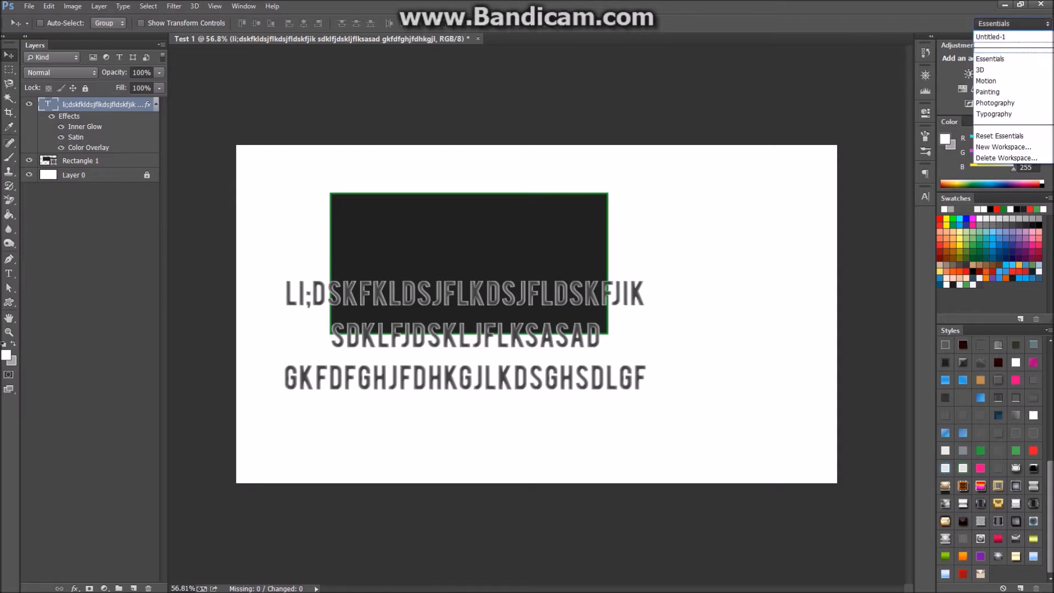
click(1005, 37)
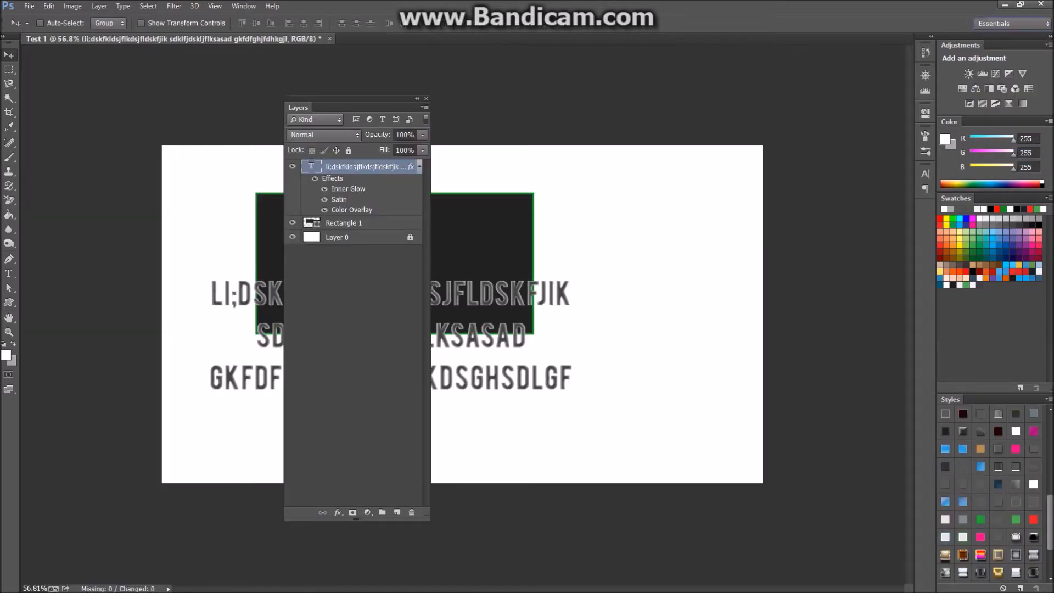
drag(299, 106, 29, 64)
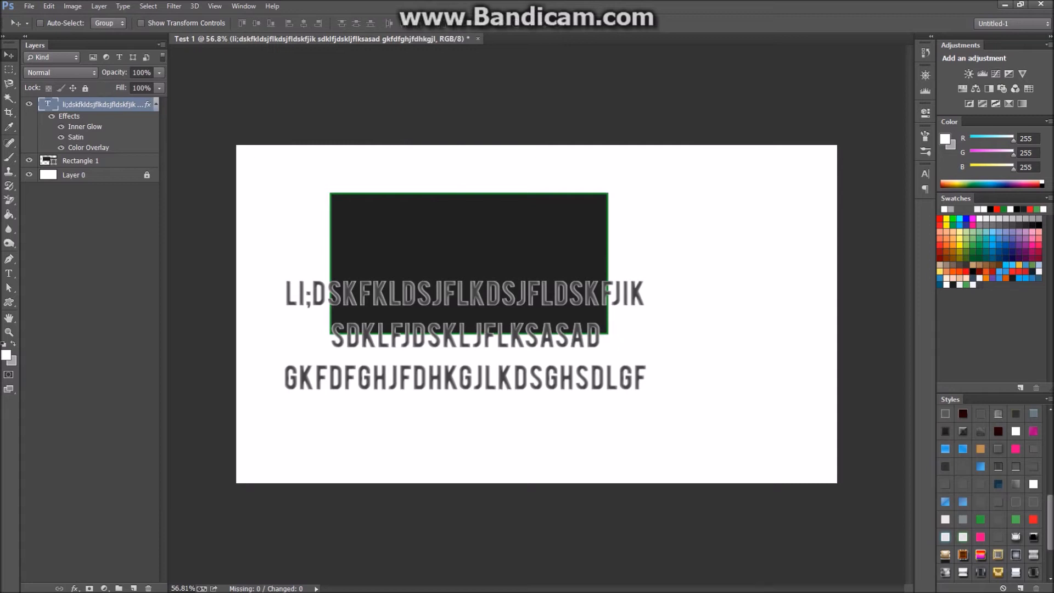
key(ctrl+r)
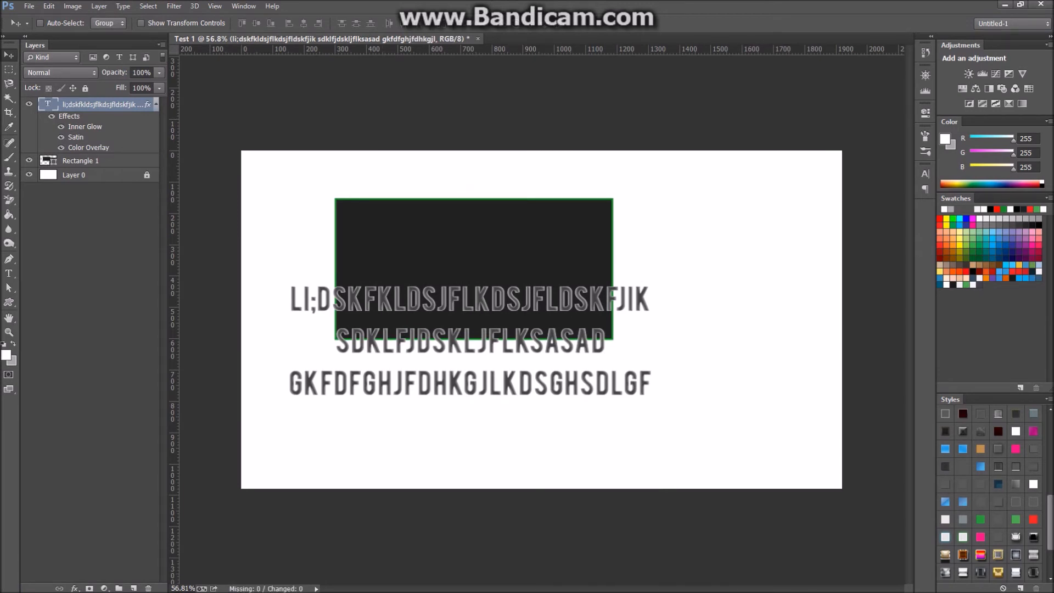
Place guides along the dark rectangle's left, top and right edges.
drag(293, 48, 293, 228)
drag(173, 138, 334, 137)
scroll(378, 219, up, 5)
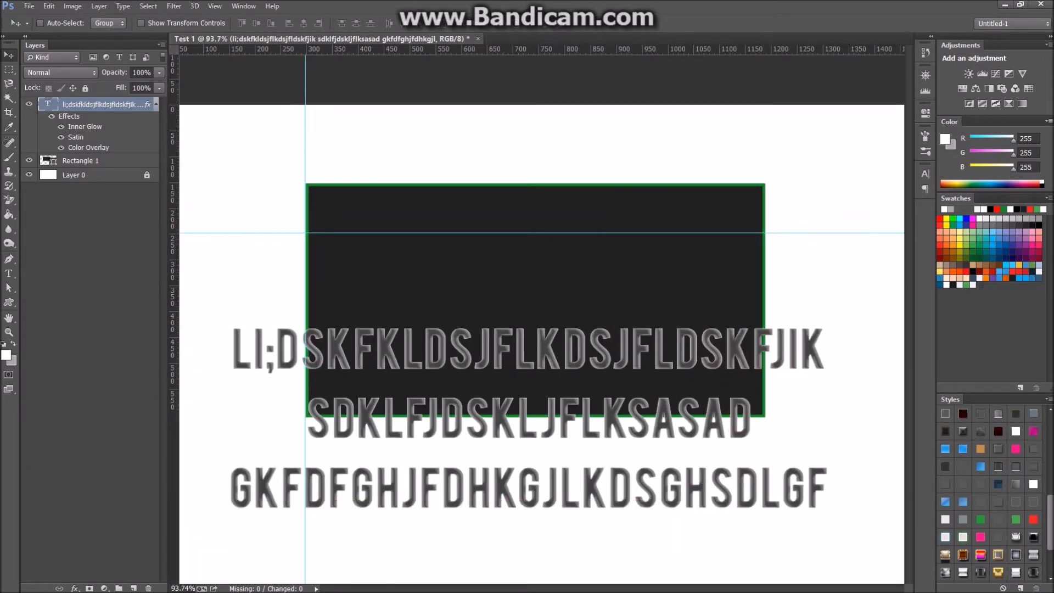
click(80, 161)
mouse_move(306, 124)
mouse_down()
mouse_move(290, 124)
mouse_move(305, 124)
mouse_up()
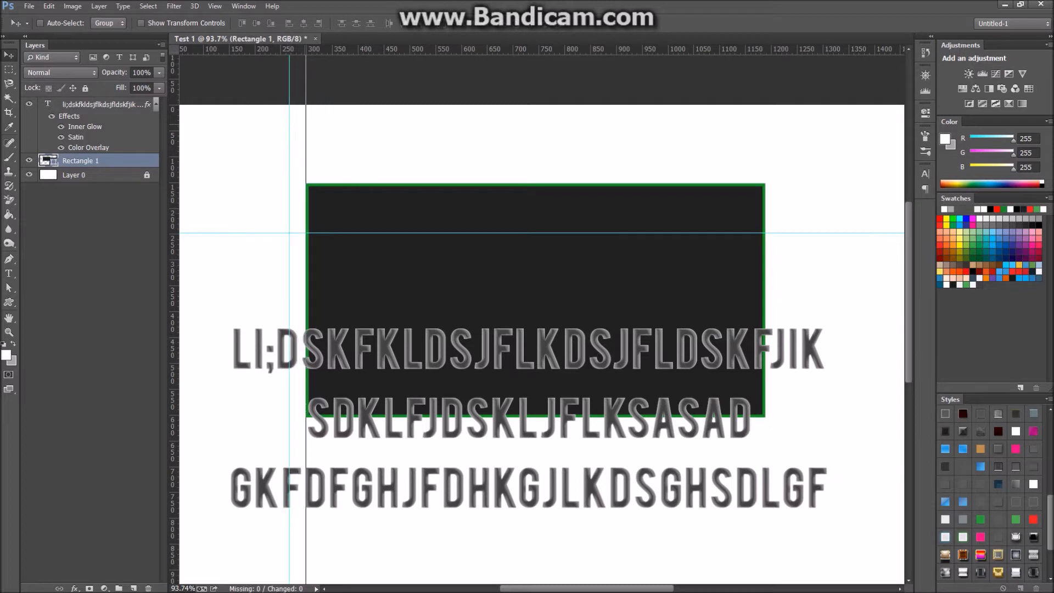
drag(367, 232, 368, 183)
drag(332, 50, 353, 422)
drag(174, 231, 764, 201)
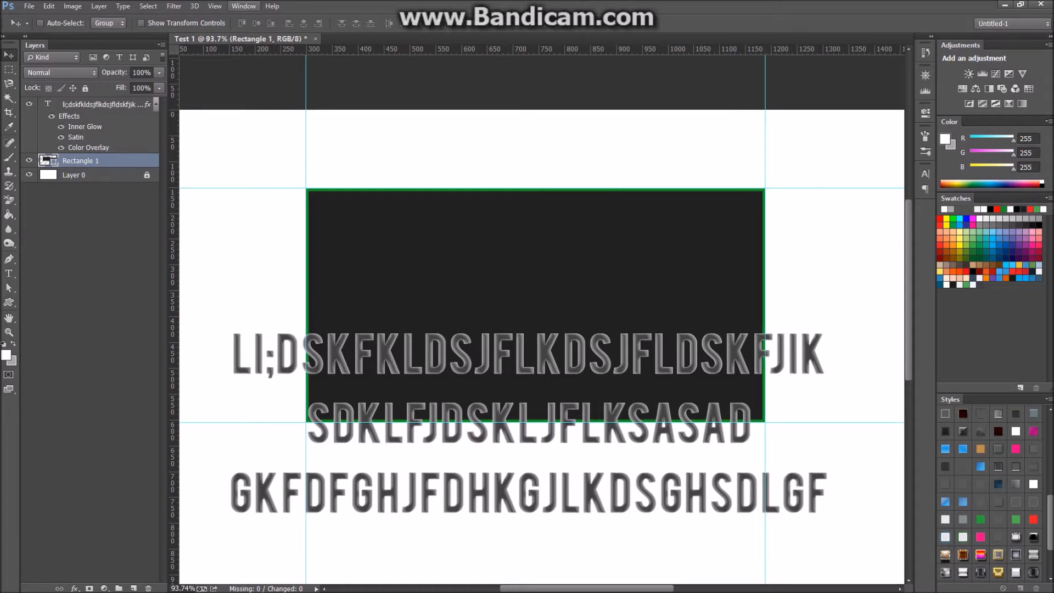
Adjust the View display options and move the dark rectangle down about 236 px.
click(215, 6)
mouse_move(275, 225)
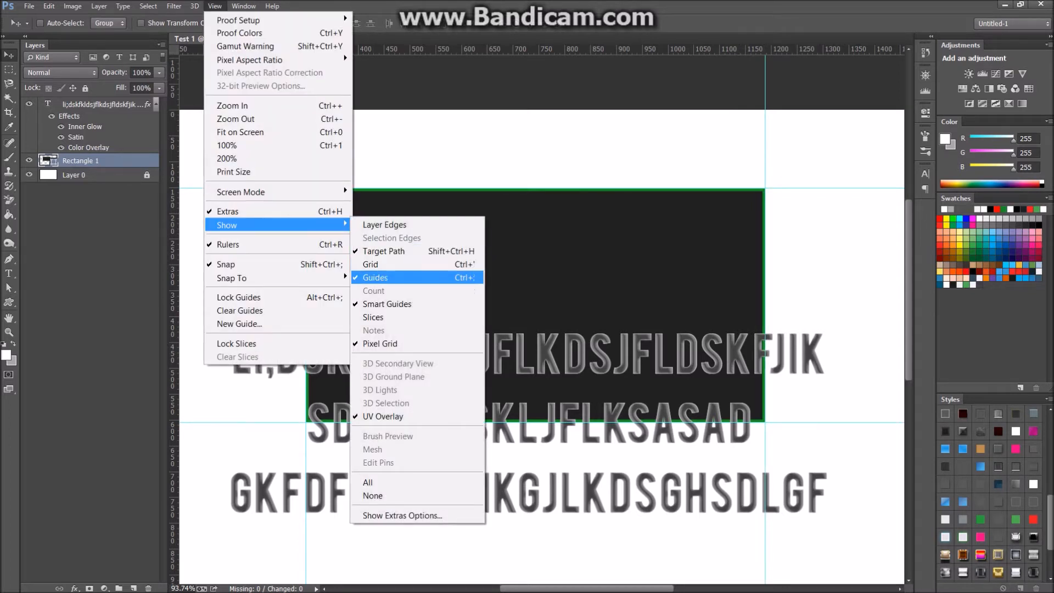
click(387, 304)
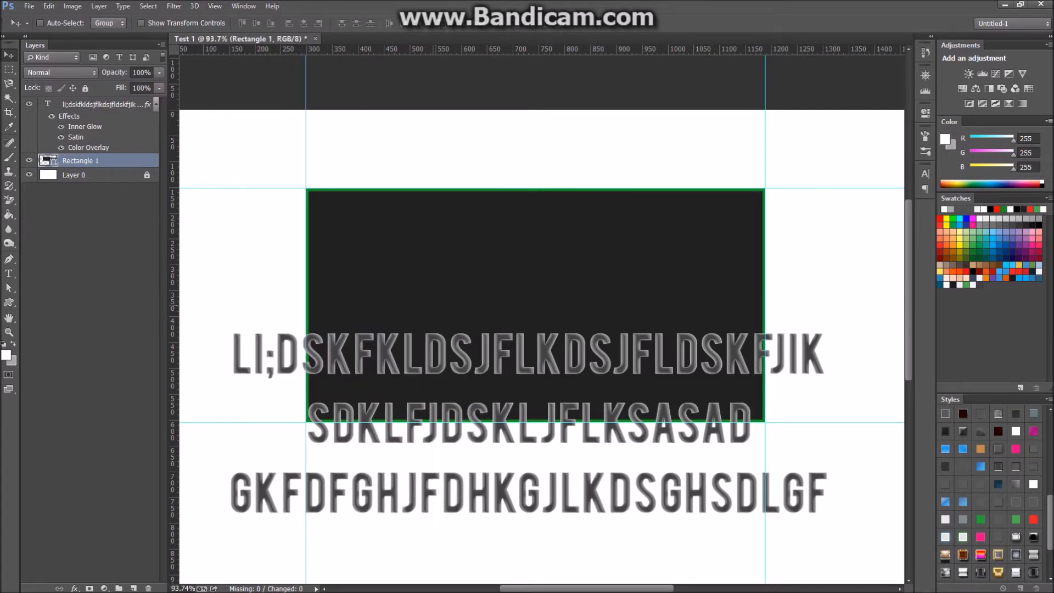
drag(452, 310, 475, 370)
scroll(541, 320, down, 10)
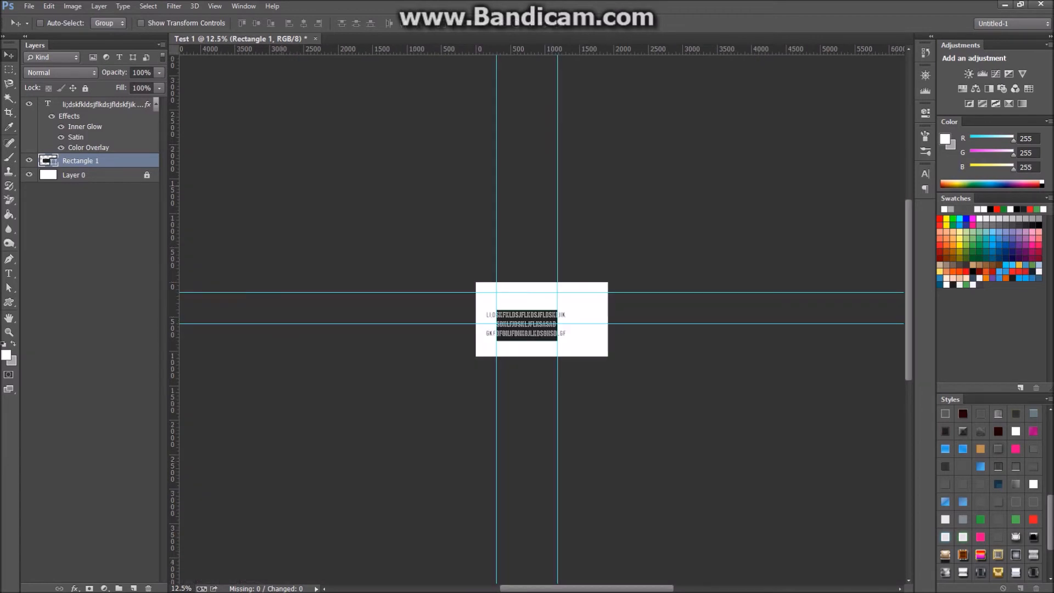
scroll(542, 319, up, 5)
Delete the text layer and move the dark rectangle higher on the canvas.
click(99, 104)
key(Delete)
scroll(541, 320, up, 9)
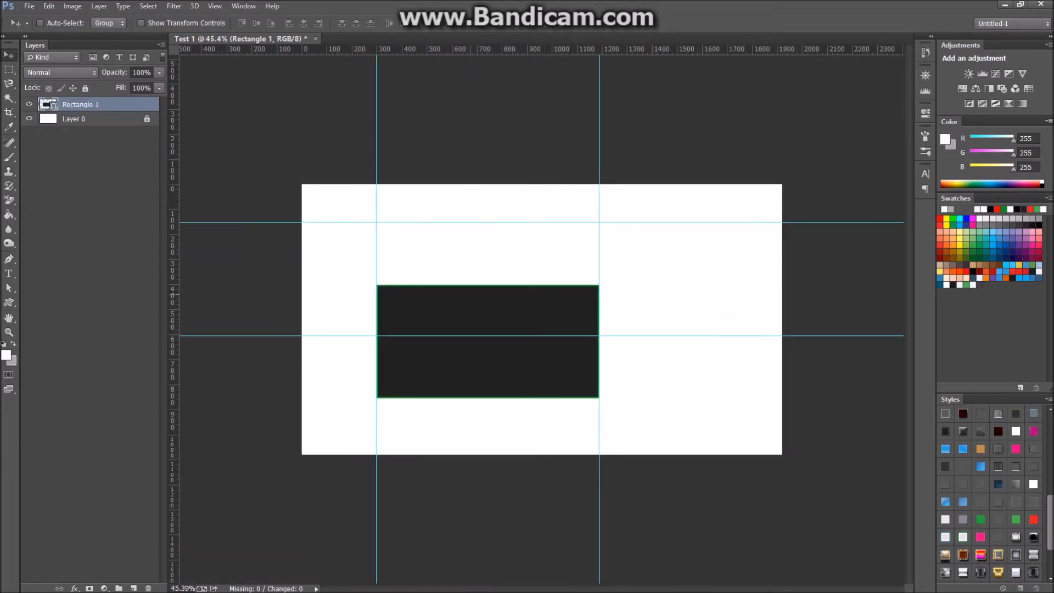
drag(442, 281, 392, 239)
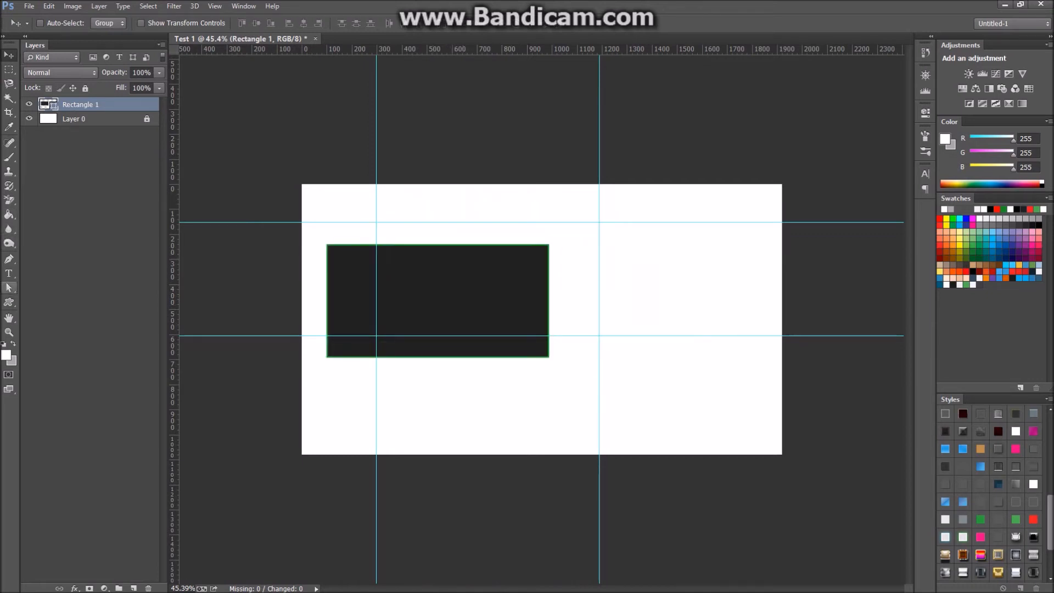
Draw a crown custom shape right of the rectangle, then nudge Rectangle 1 up and right.
key(u)
drag(618, 252, 732, 345)
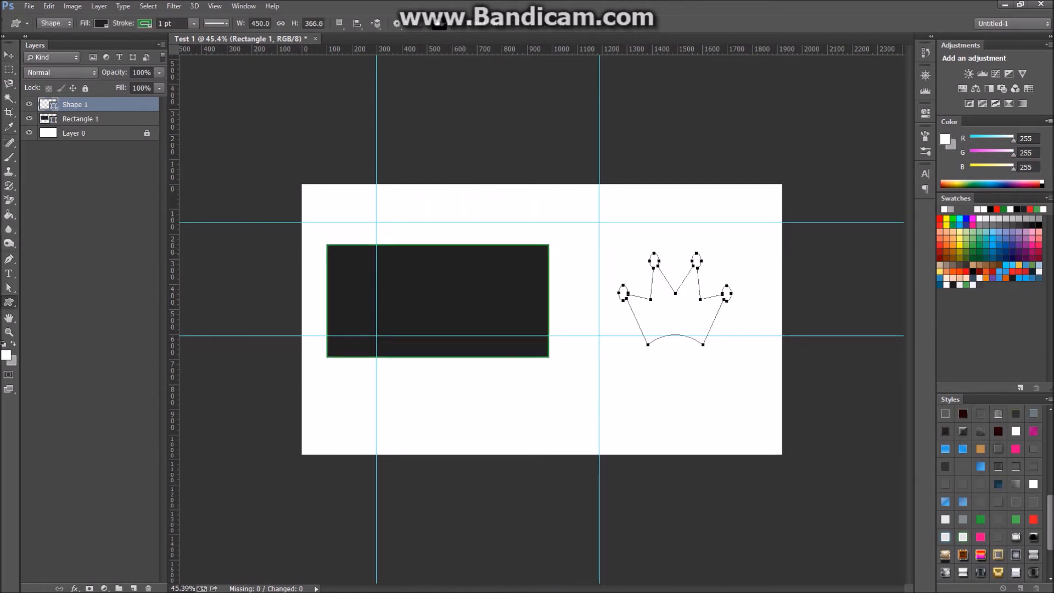
key(v)
click(79, 119)
drag(516, 261, 530, 247)
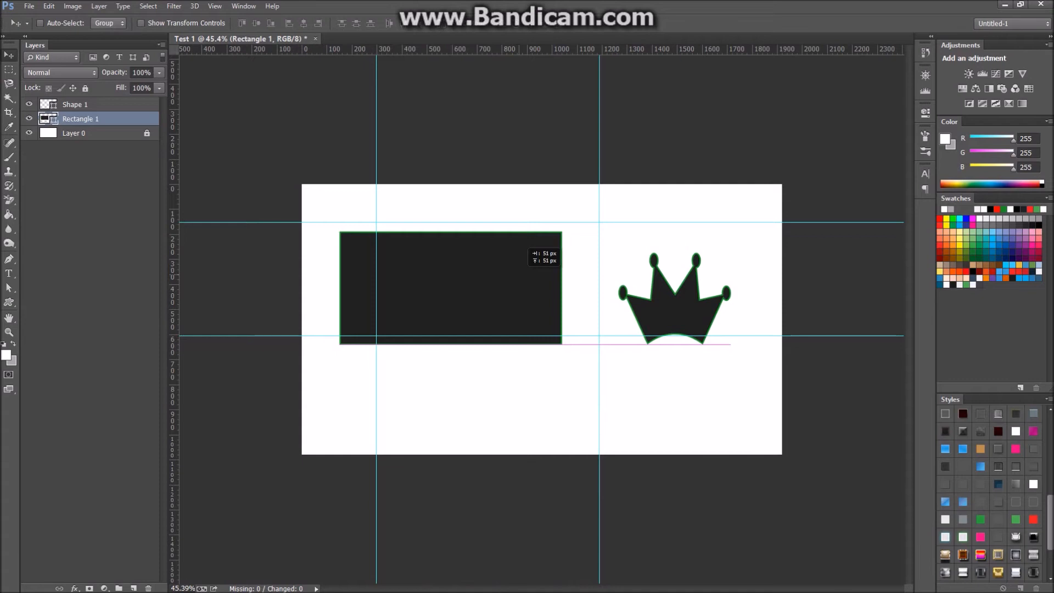
mouse_move(530, 248)
mouse_down()
mouse_move(527, 238)
mouse_move(536, 254)
mouse_move(531, 248)
mouse_up()
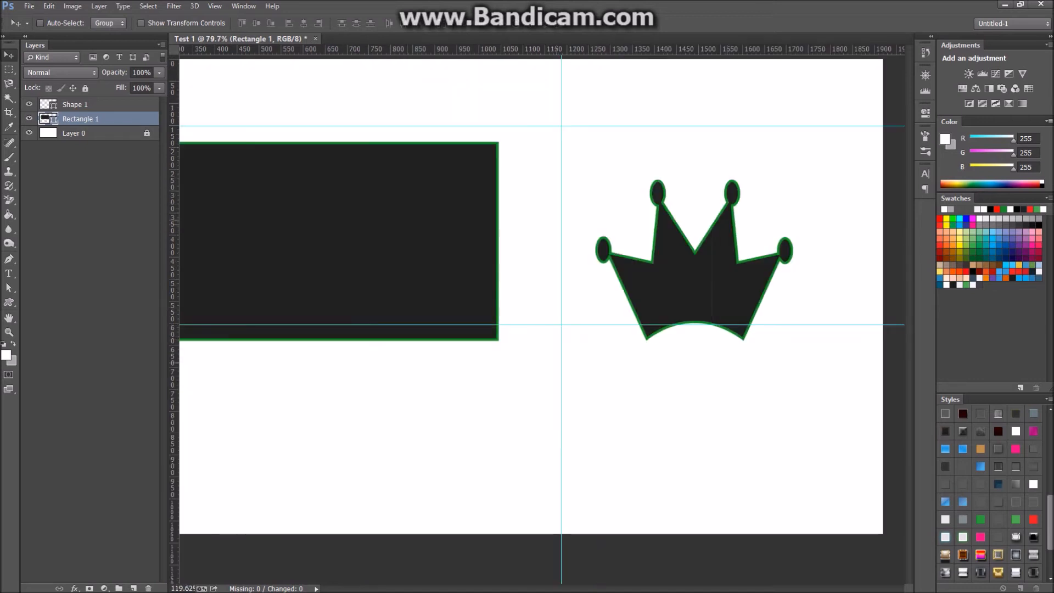
Add a horizontal guide at Y 641 px and move the rectangle to the lower right under the crown.
scroll(675, 344, up, 2)
drag(541, 49, 493, 338)
scroll(526, 335, up, 4)
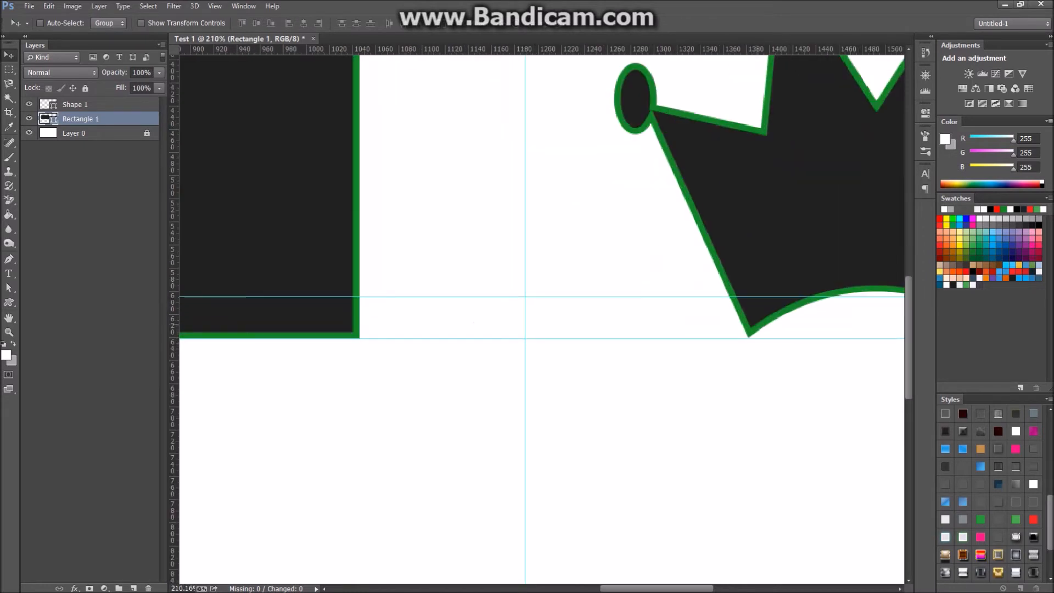
scroll(816, 355, up, 3)
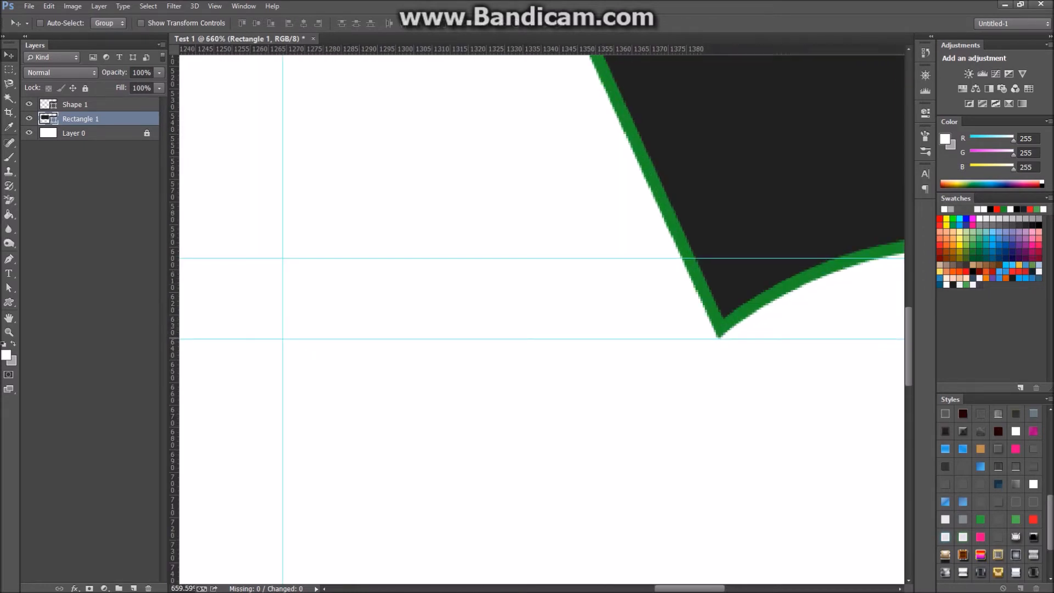
scroll(747, 297, down, 8)
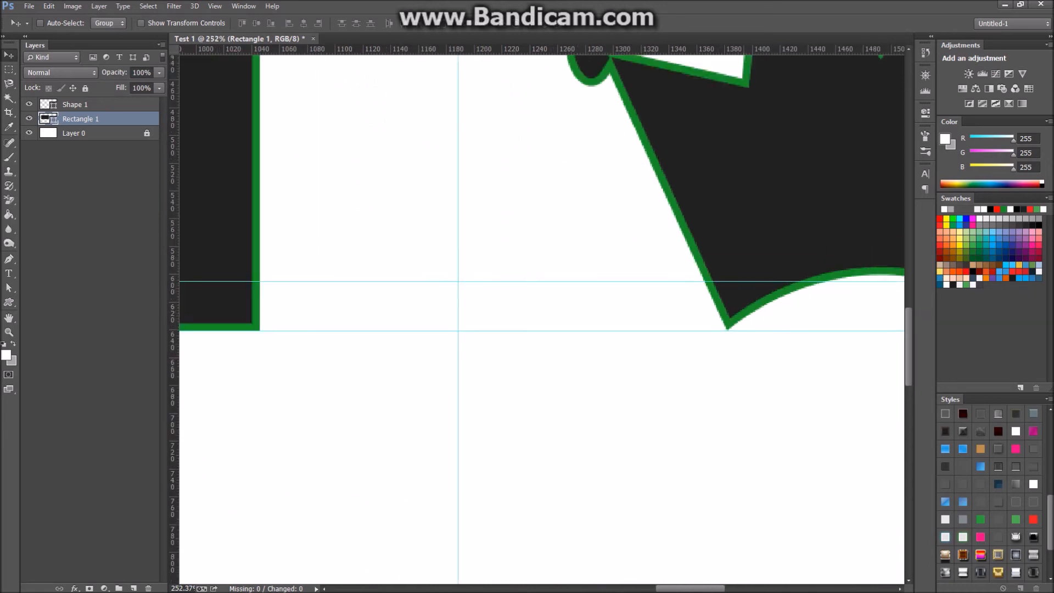
scroll(497, 220, down, 1)
drag(497, 230, 762, 376)
drag(568, 423, 707, 413)
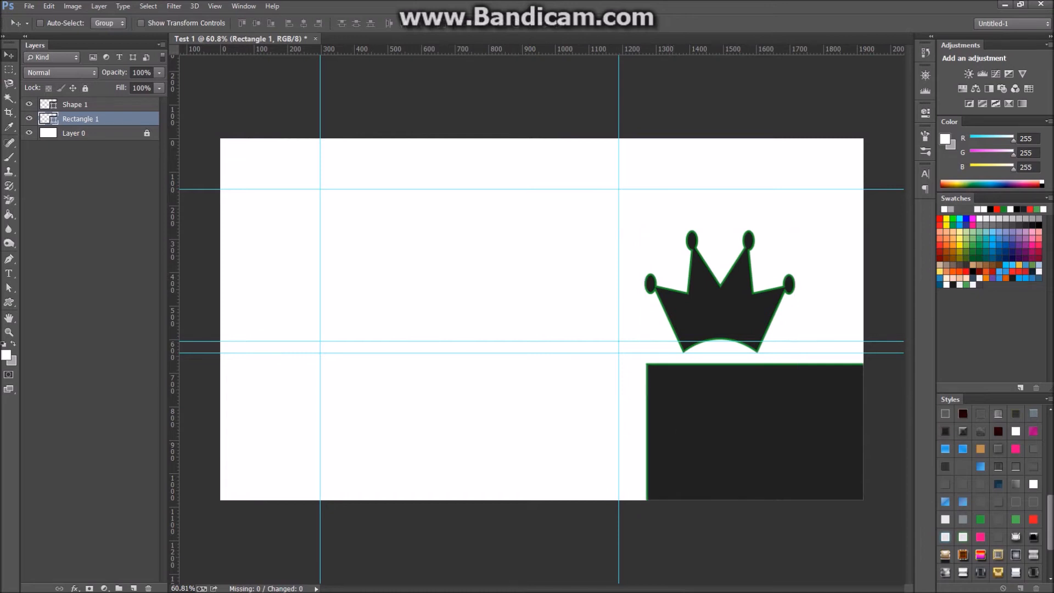
Centre the Shape 1 crown horizontally on the canvas using Select All and alignment.
click(86, 104)
key(ctrl+a)
click(304, 23)
key(ctrl+d)
Move Rectangle 1 up and left so it overlaps the crown's left half.
click(86, 119)
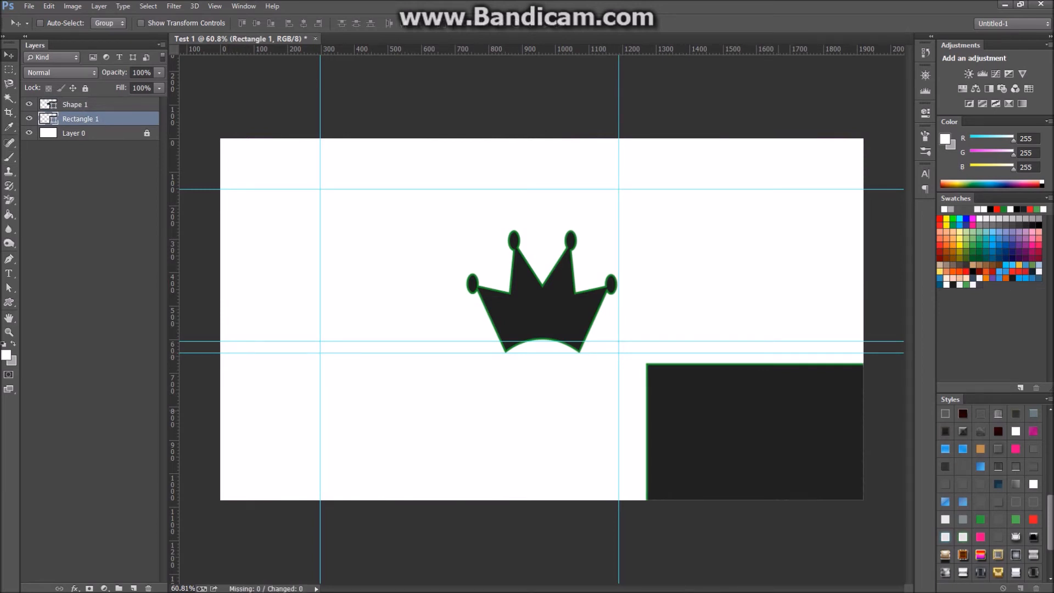
drag(749, 365, 496, 364)
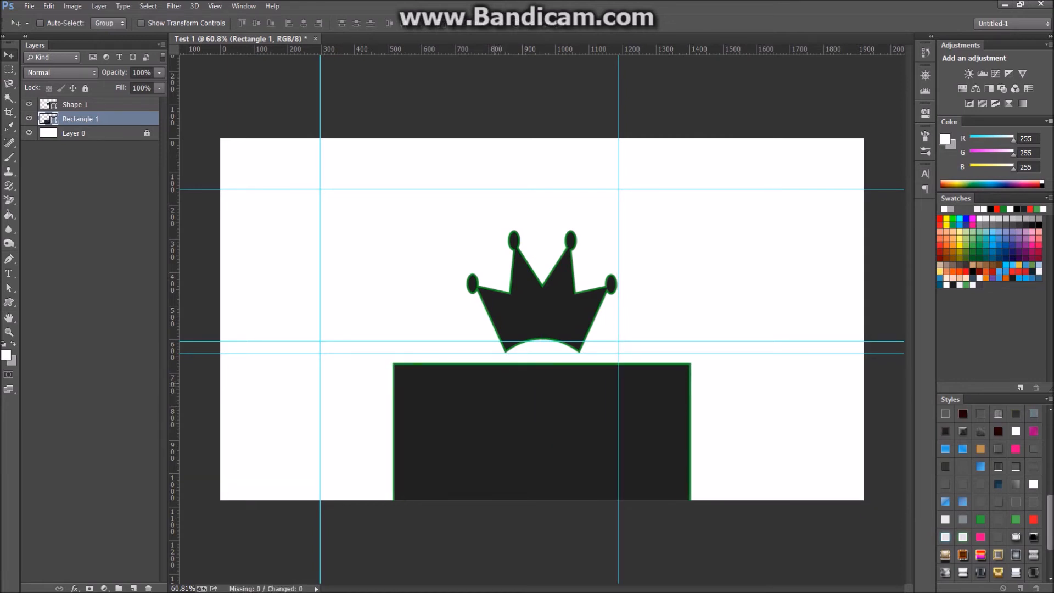
drag(471, 358, 471, 249)
drag(530, 263, 324, 231)
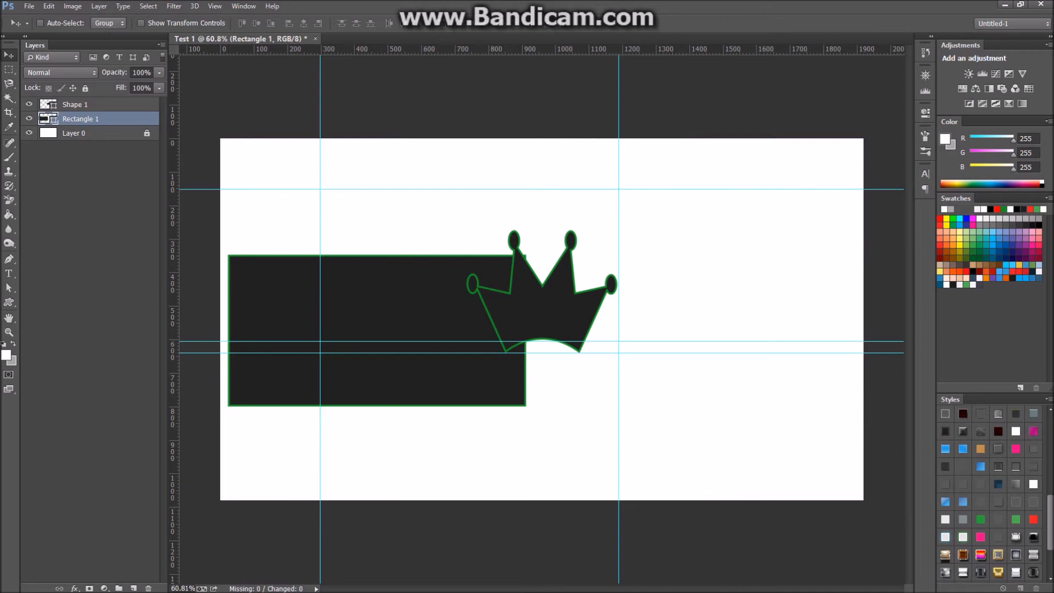
click(9, 200)
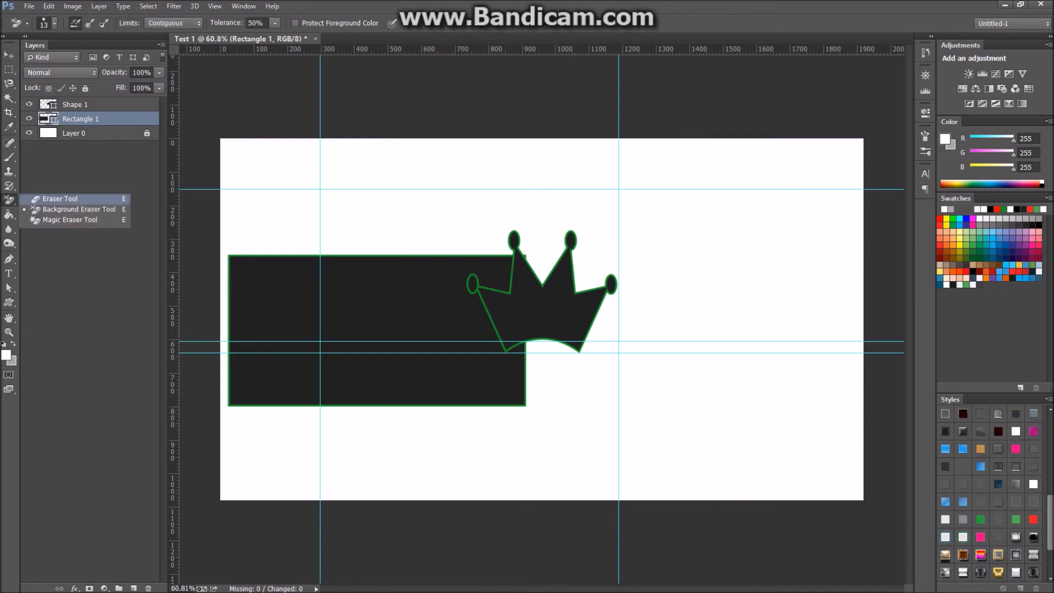
click(61, 198)
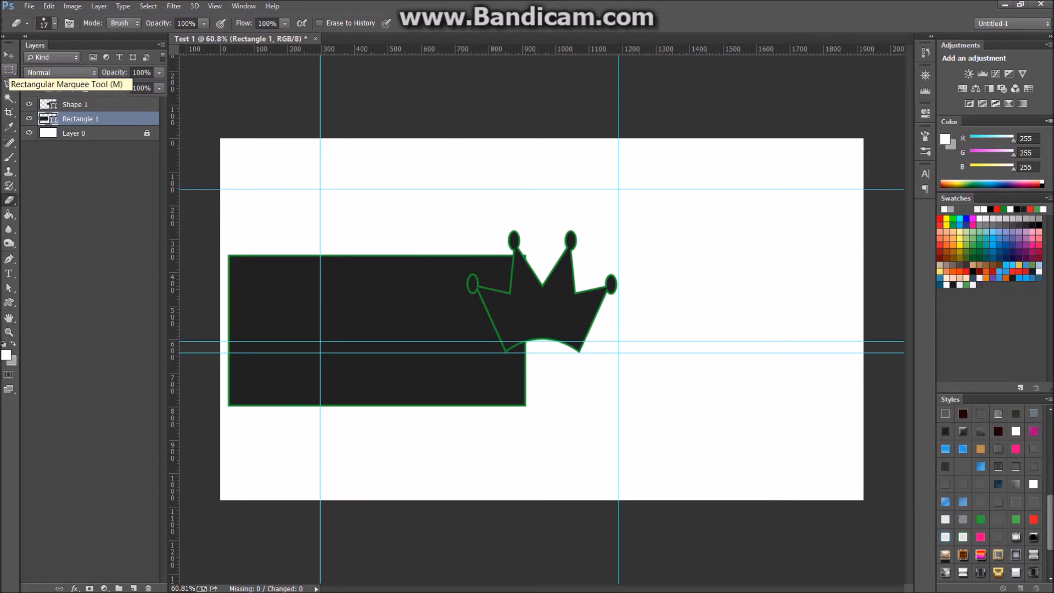
click(9, 69)
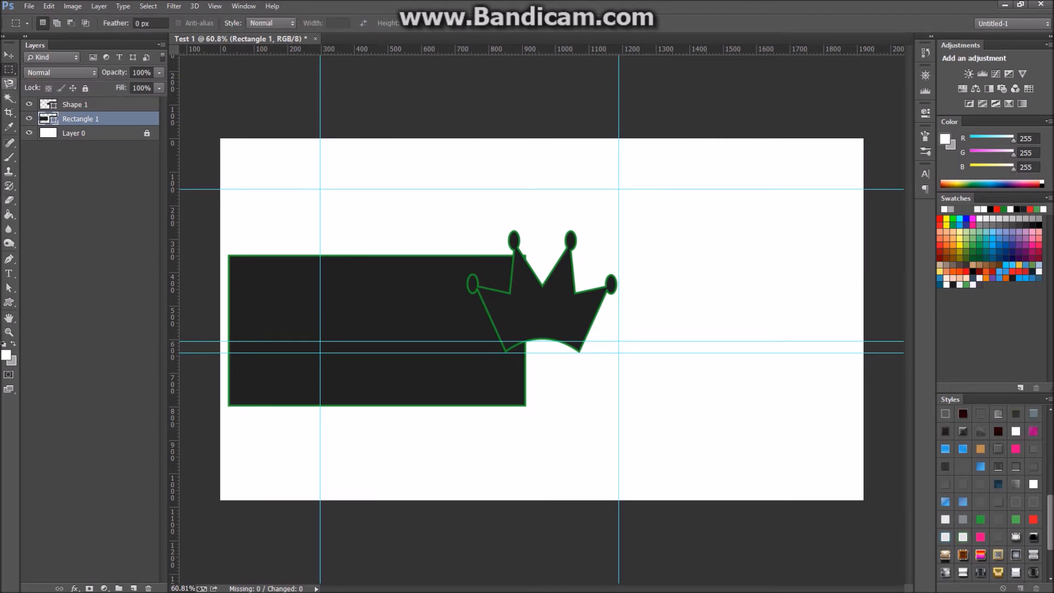
click(9, 84)
click(71, 93)
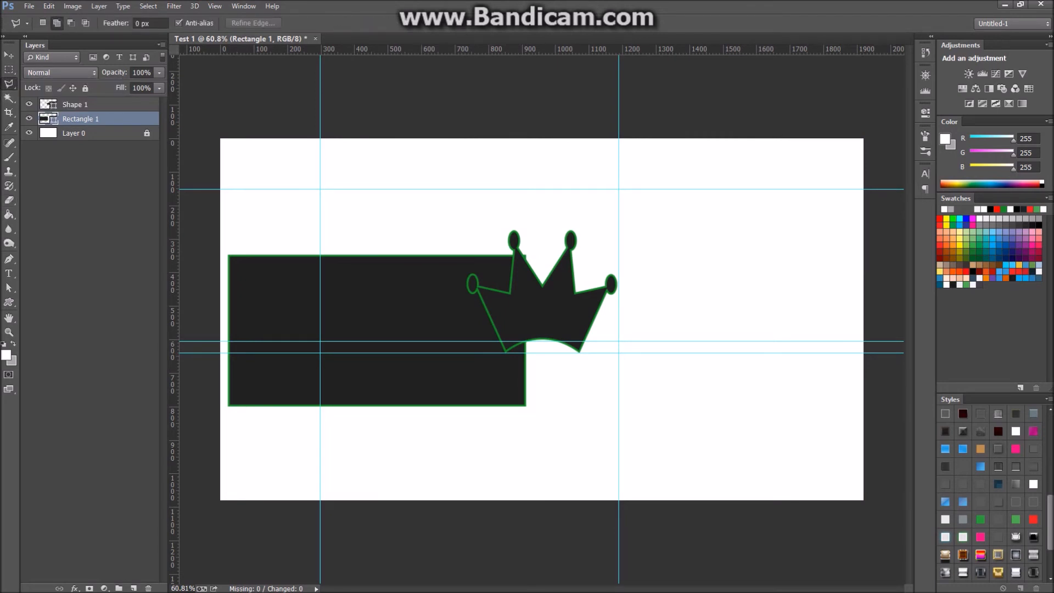
click(9, 84)
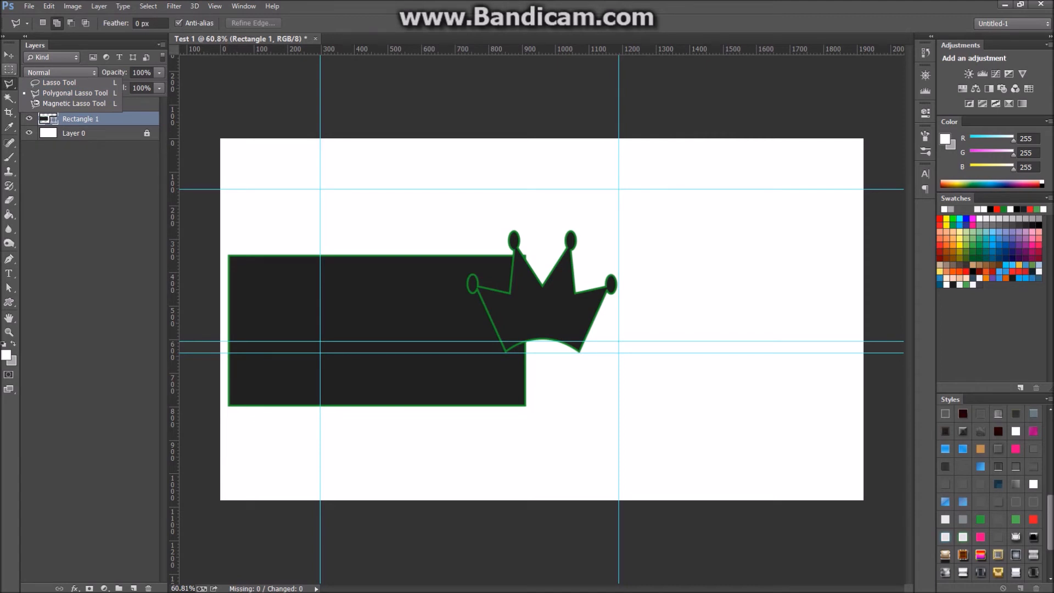
click(9, 69)
drag(650, 169, 280, 442)
click(280, 442)
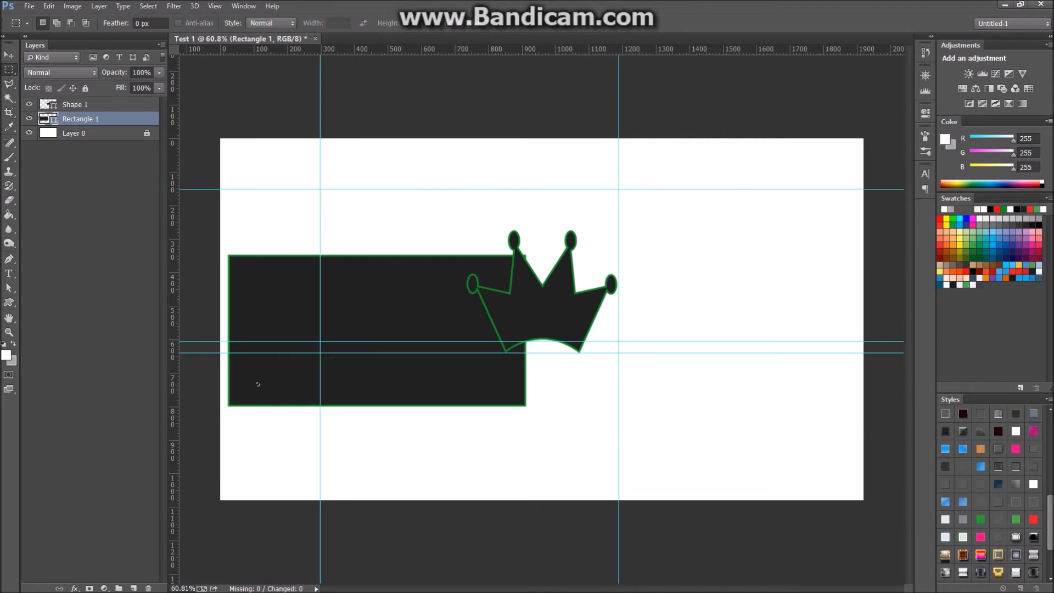
right_click(9, 69)
click(9, 318)
click(9, 302)
right_click(8, 302)
click(77, 269)
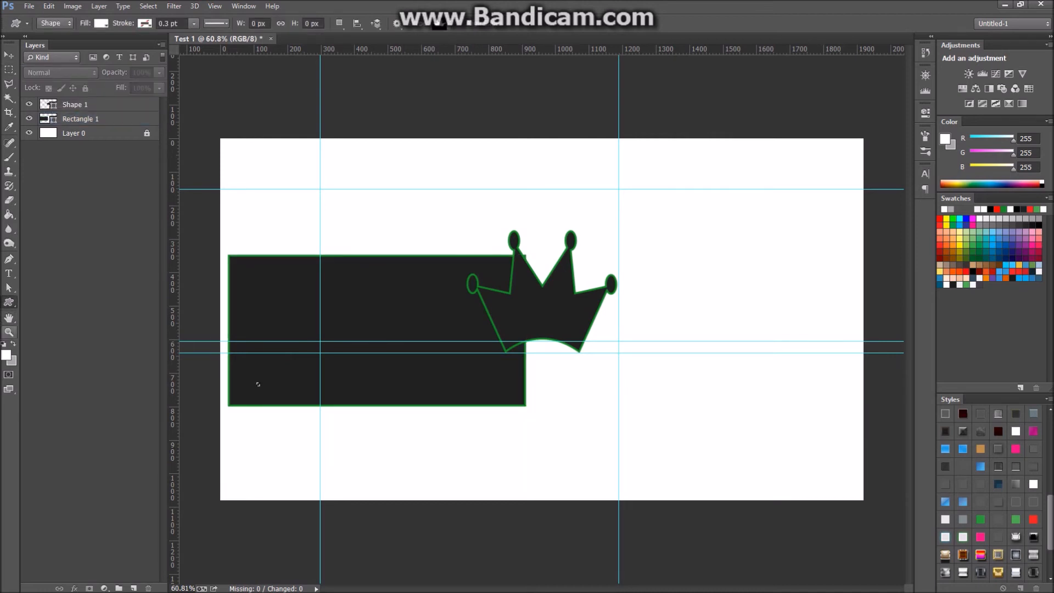
key(h)
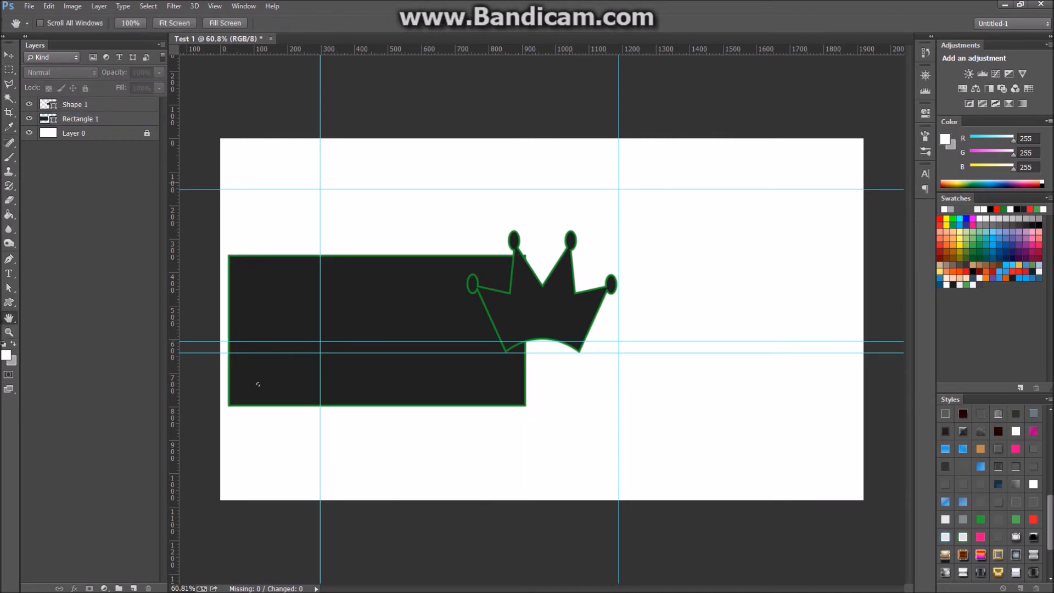
key(ctrl+r)
key(ctrl+r)
scroll(352, 363, down, 3)
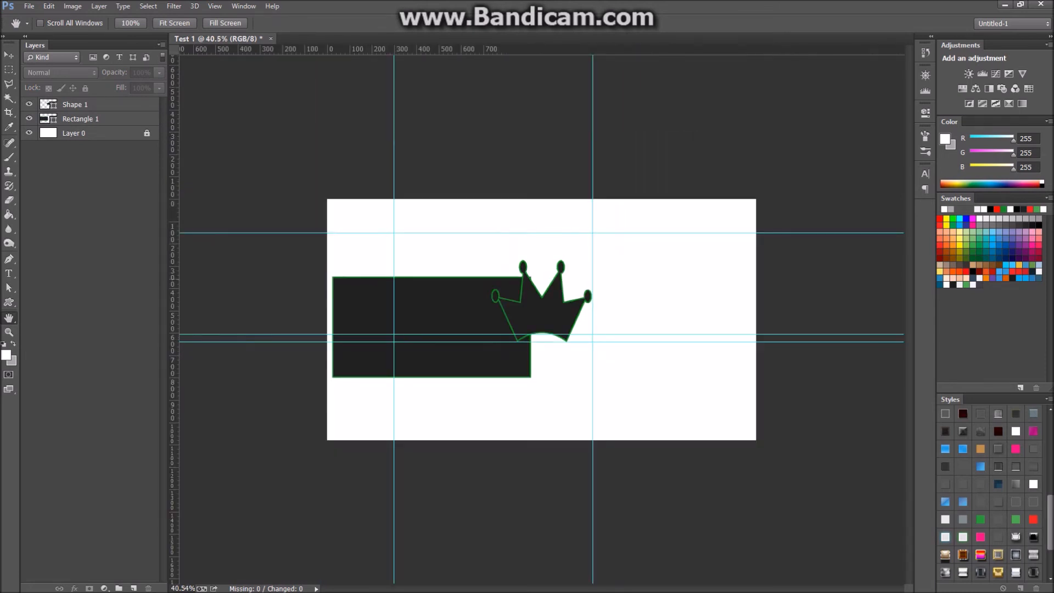
scroll(352, 363, up, 4)
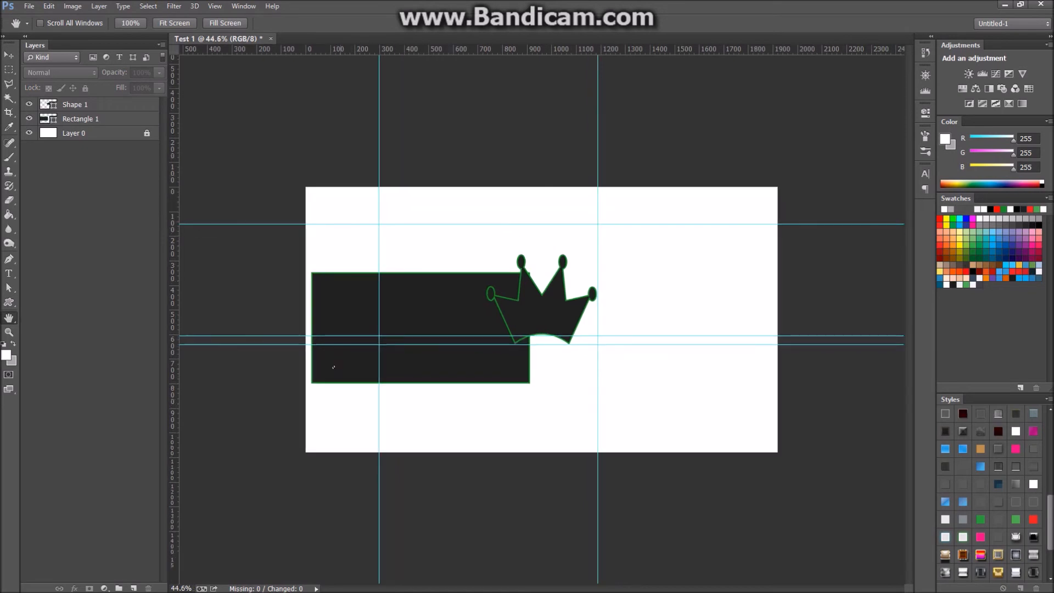
scroll(260, 387, up, 3)
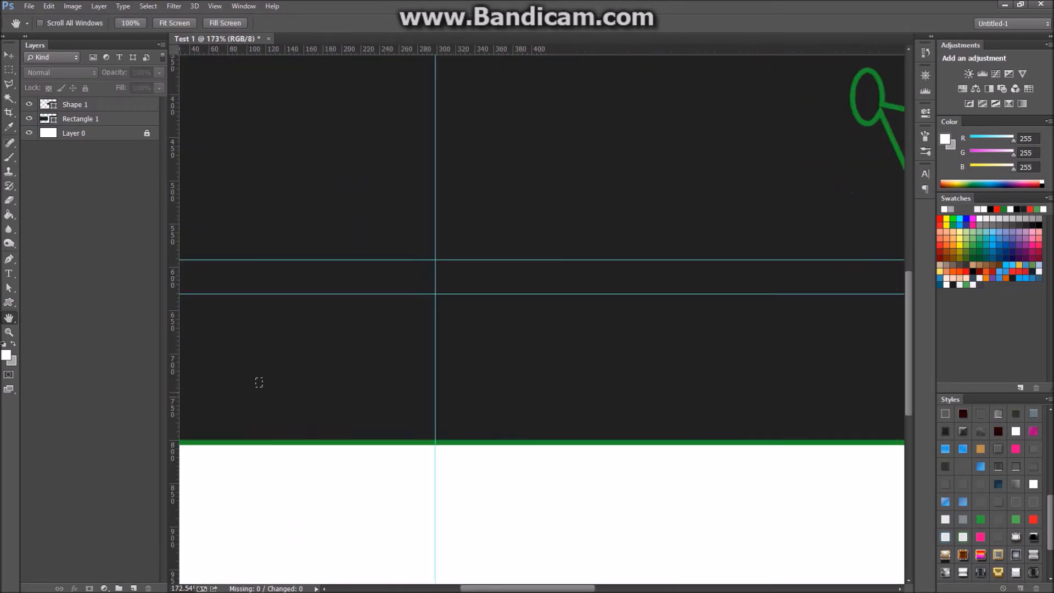
scroll(259, 387, down, 5)
scroll(431, 345, down, 4)
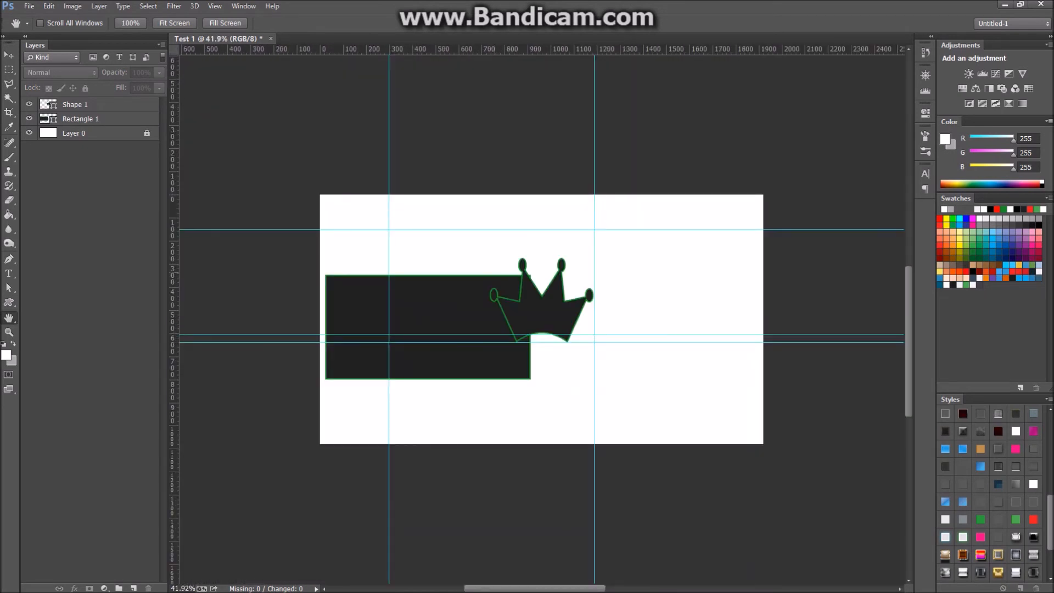
scroll(599, 316, up, 4)
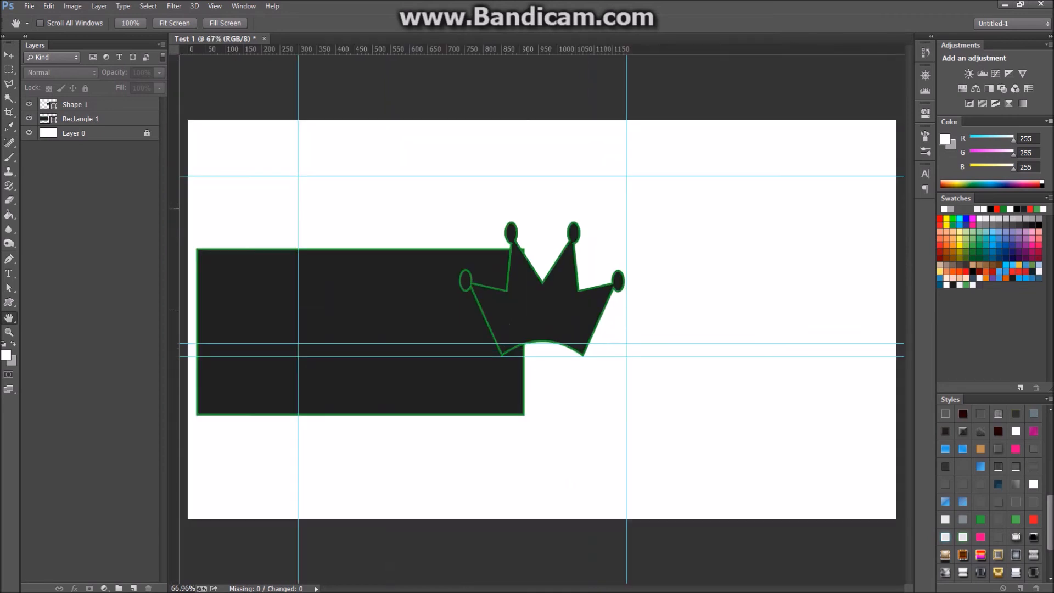
drag(549, 318, 903, 395)
key(ctrl+r)
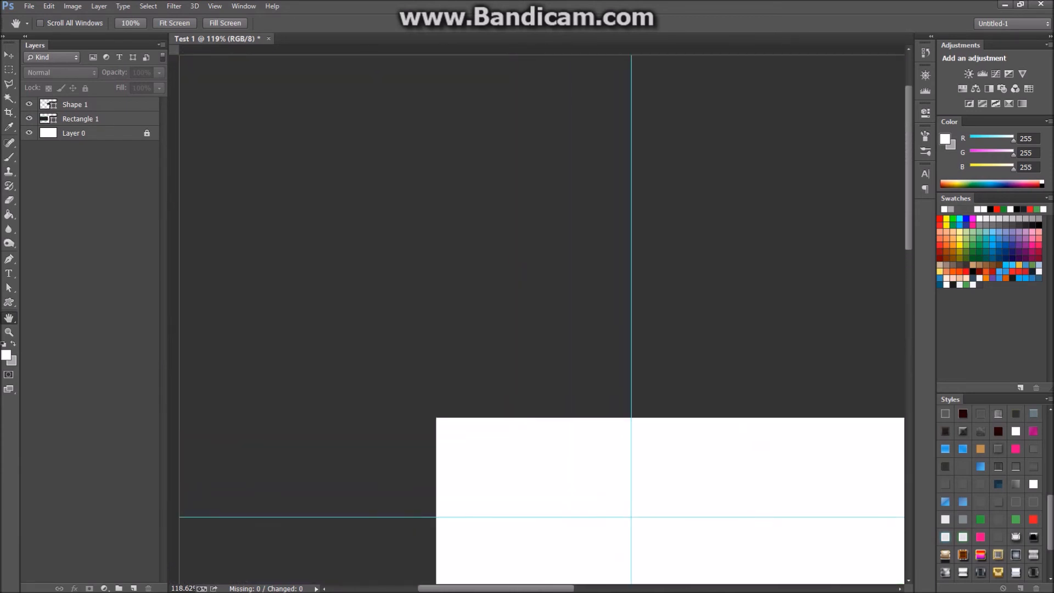
scroll(575, 549, down, 2)
key(ctrl+0)
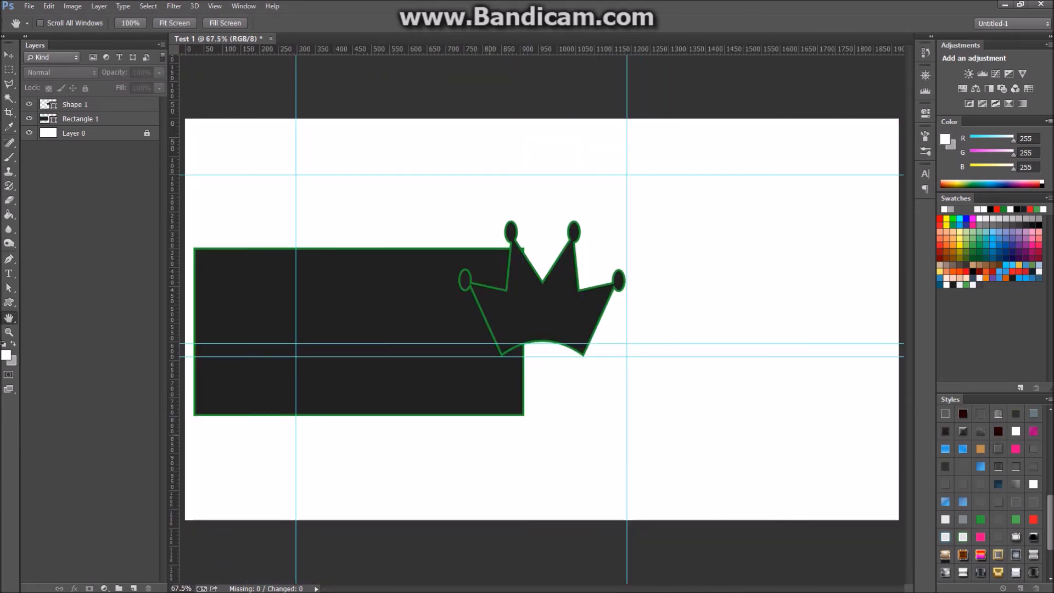
right_click(8, 317)
click(66, 327)
drag(598, 230, 446, 280)
drag(473, 320, 542, 258)
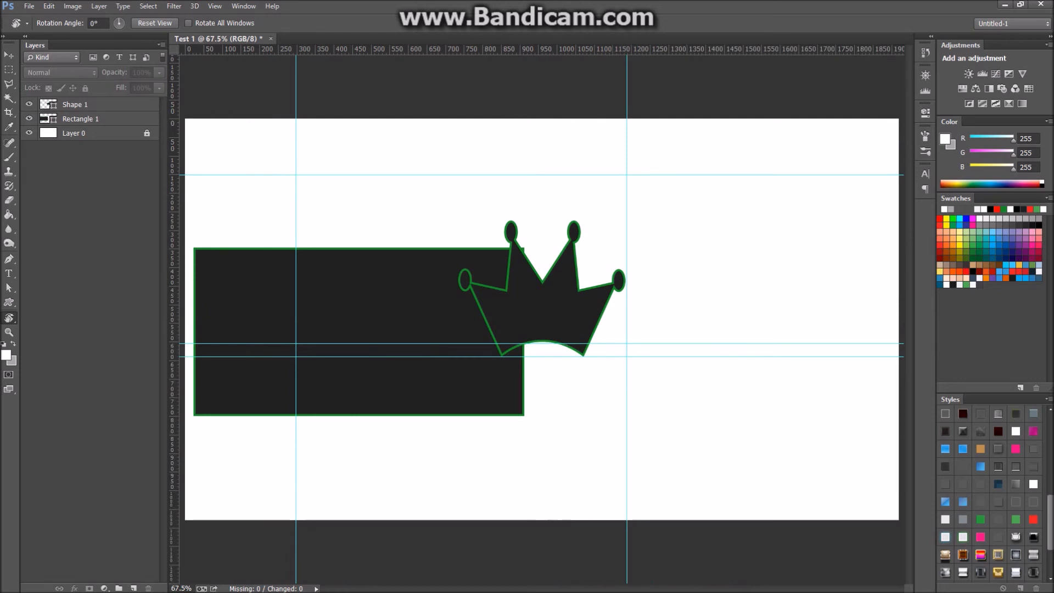
Use the Eyedropper on the crown's green outline to set foreground to R22 G145 B39.
click(9, 318)
click(54, 317)
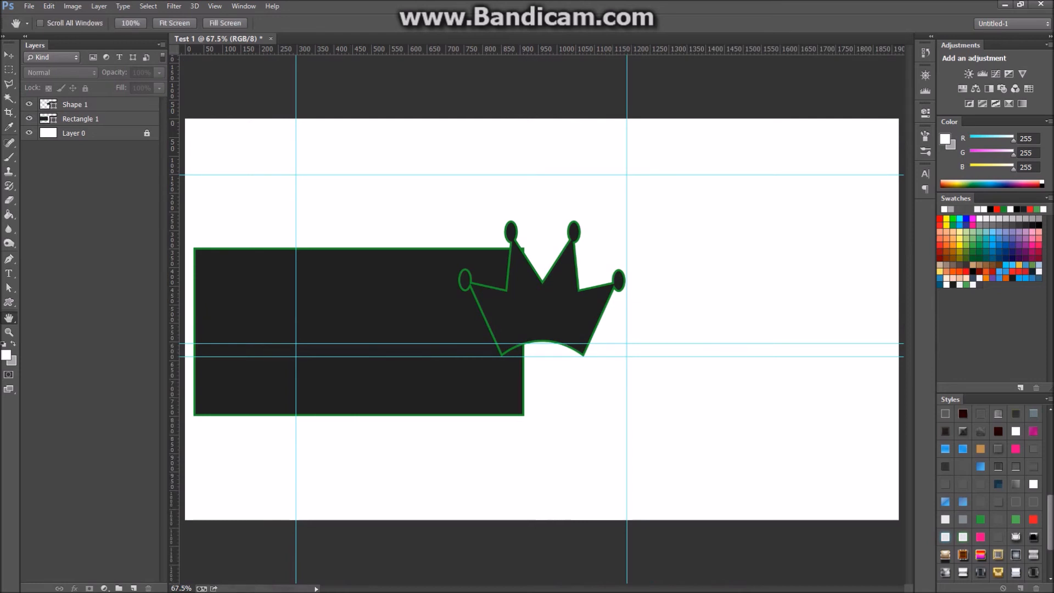
click(8, 127)
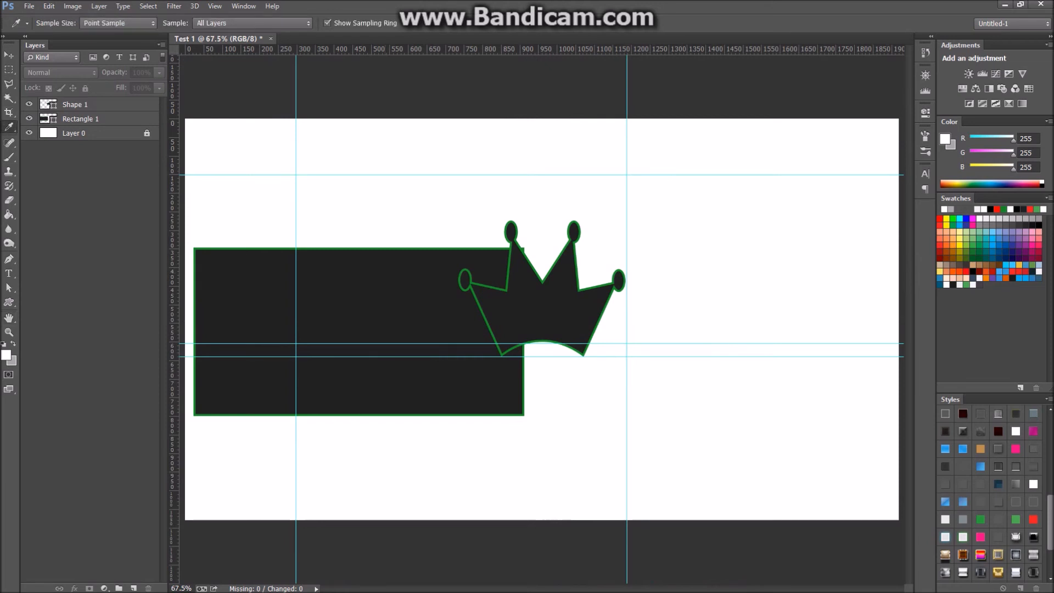
right_click(9, 127)
click(68, 126)
drag(317, 321, 539, 341)
click(9, 113)
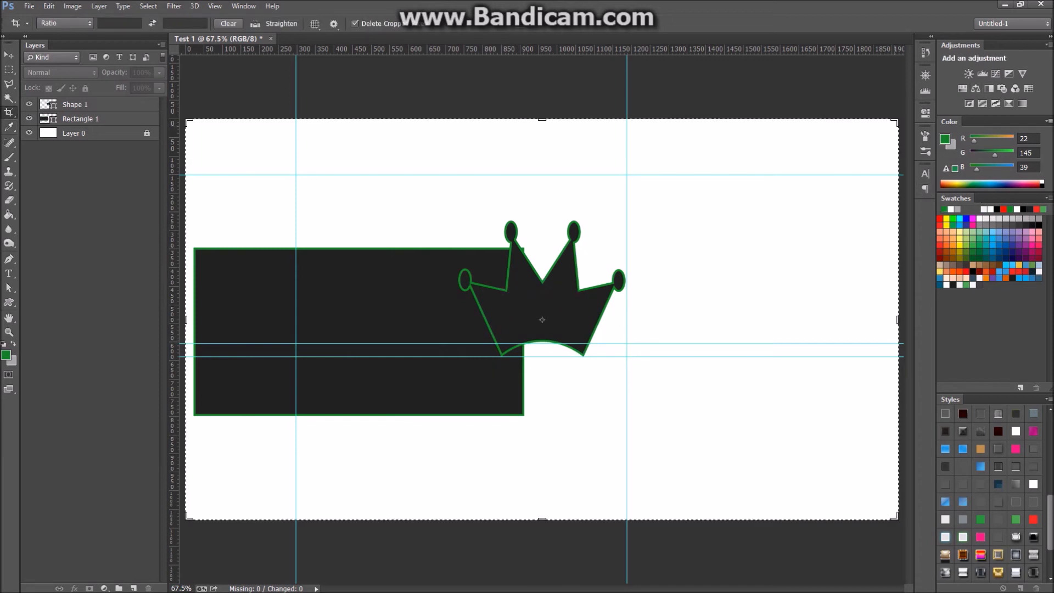
drag(898, 119, 779, 161)
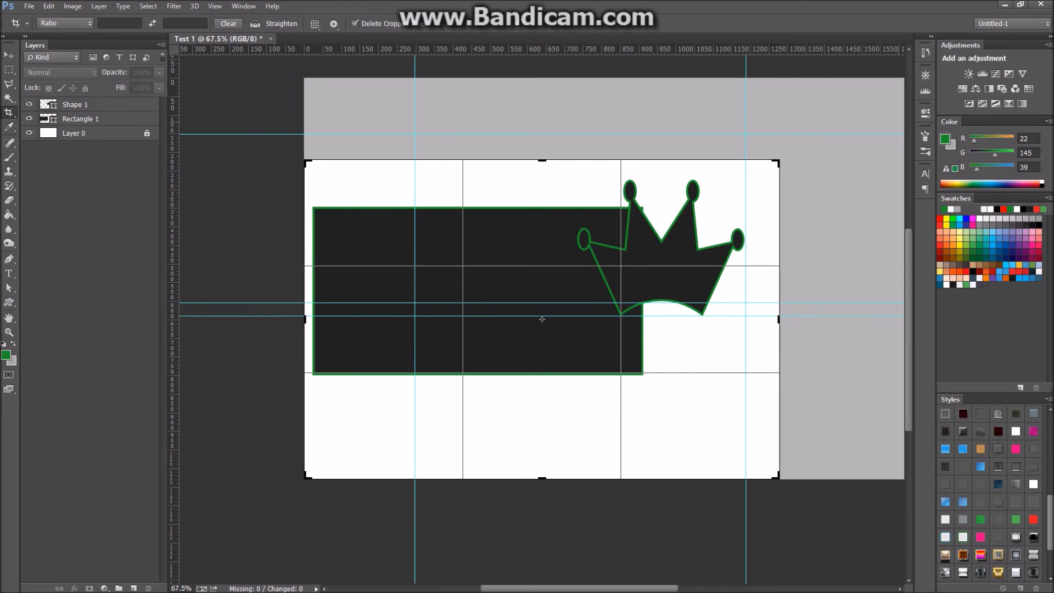
key(Return)
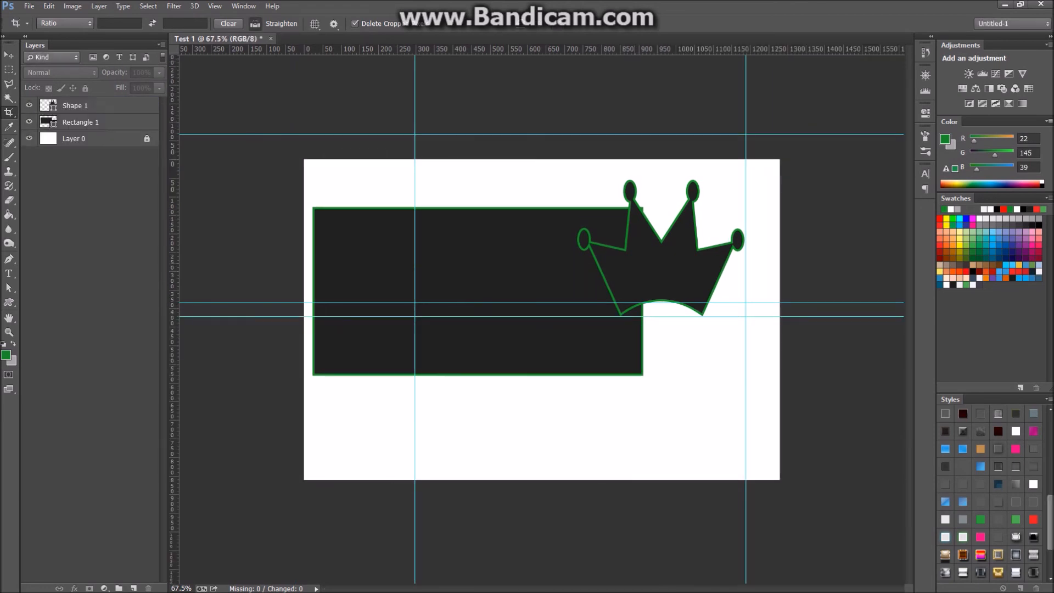
key(ctrl+z)
scroll(541, 319, down, 3)
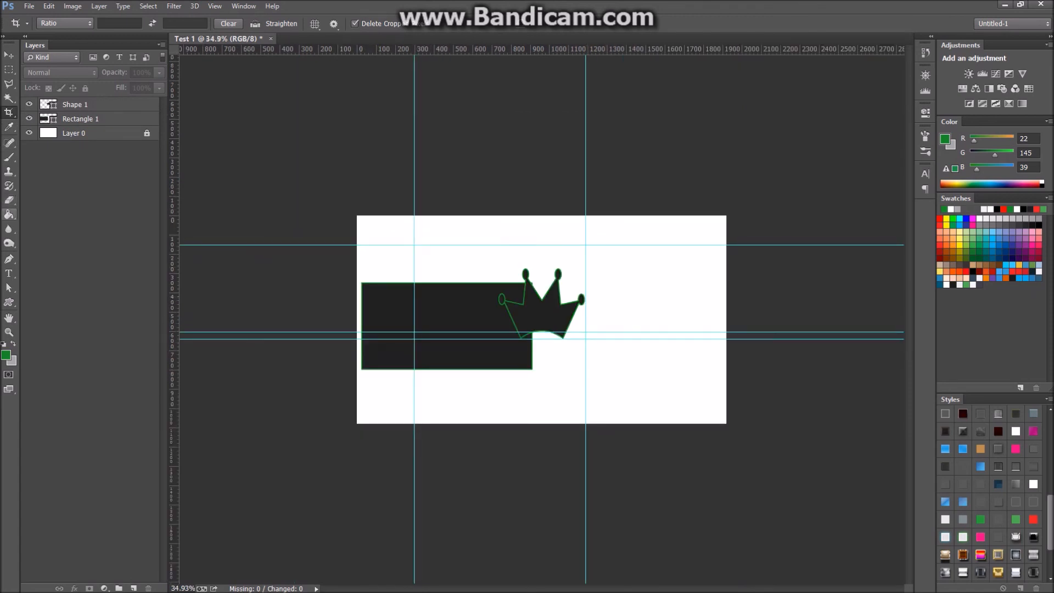
Add Layer 1 above Shape 1 and fill it solid with the sampled green.
click(9, 214)
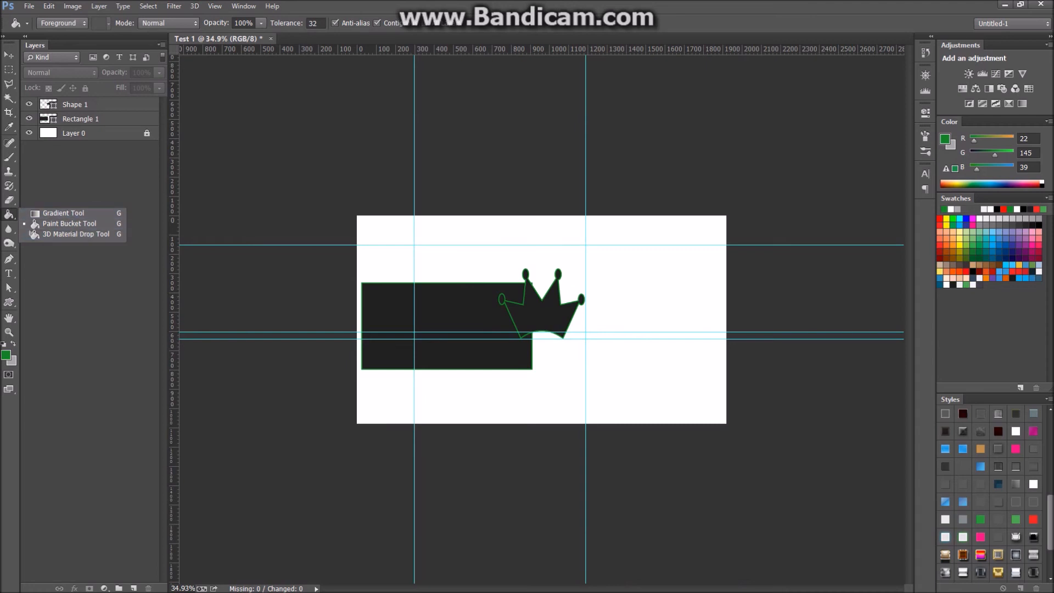
click(9, 214)
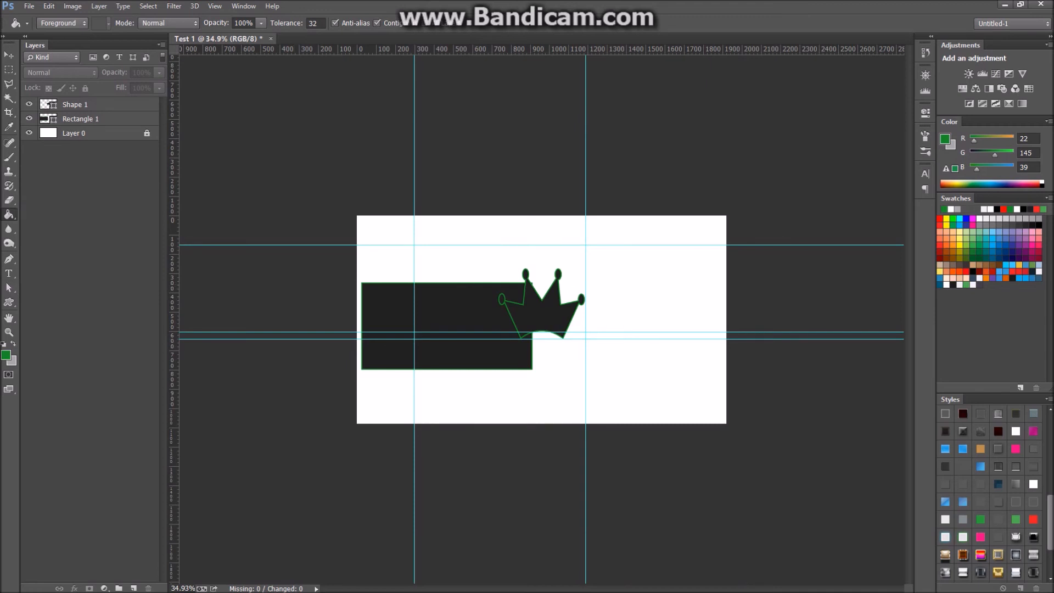
click(98, 104)
key(ctrl+shift+n)
key(Return)
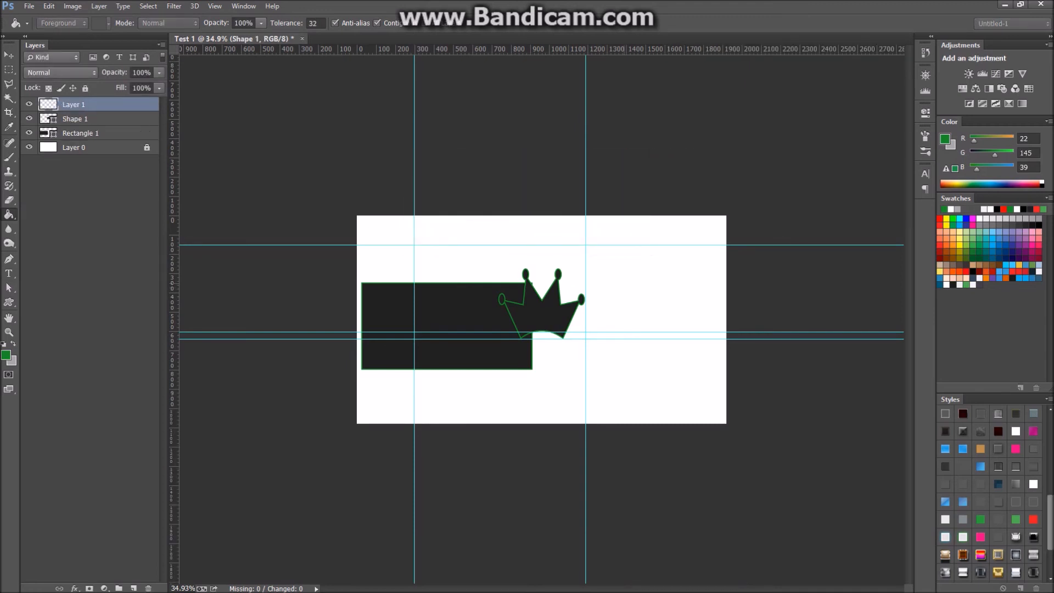
key(alt+BackSpace)
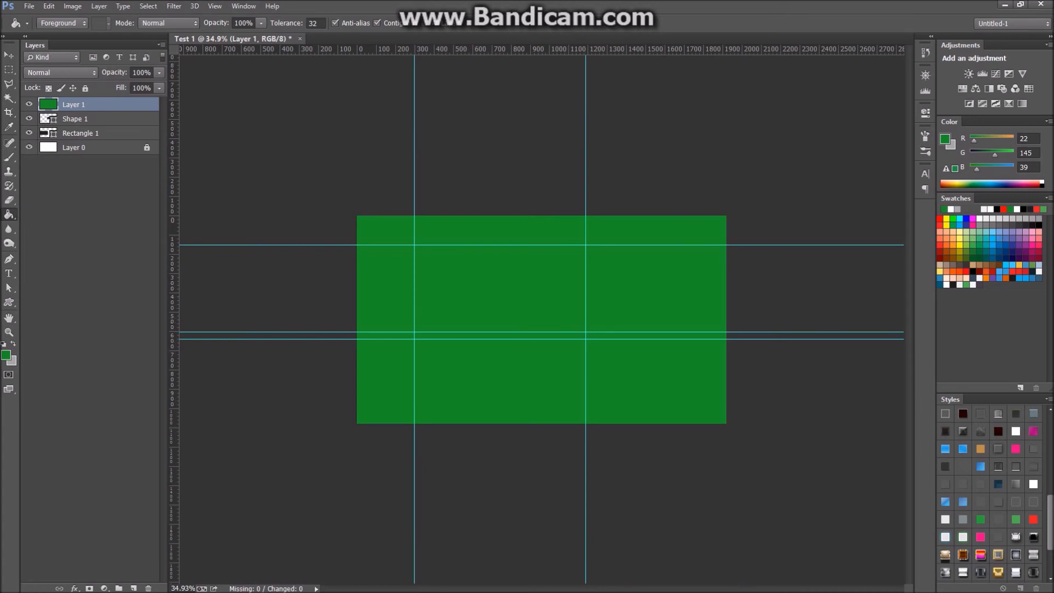
right_click(9, 215)
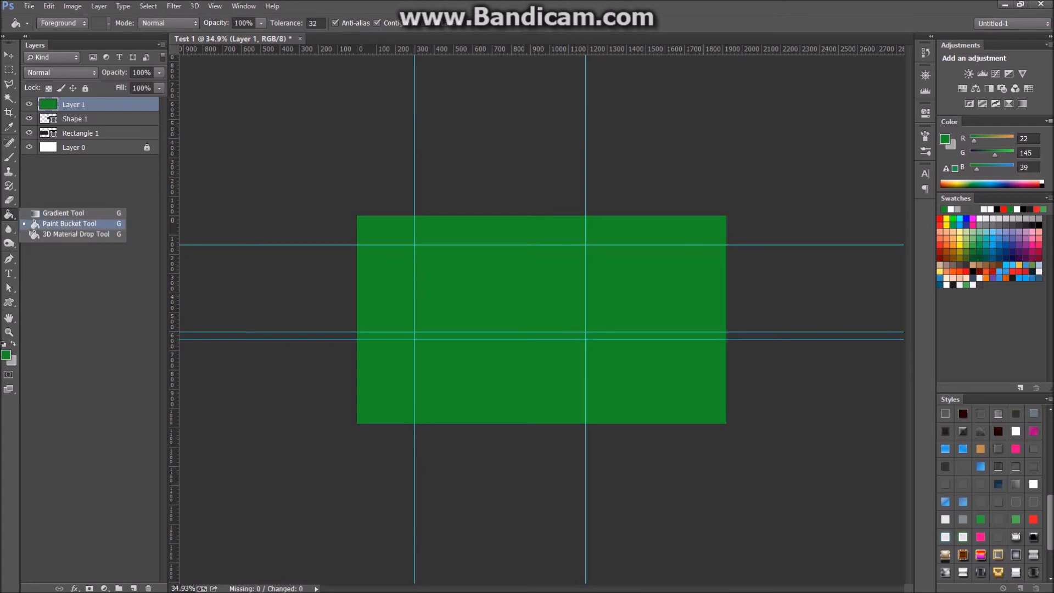
click(63, 213)
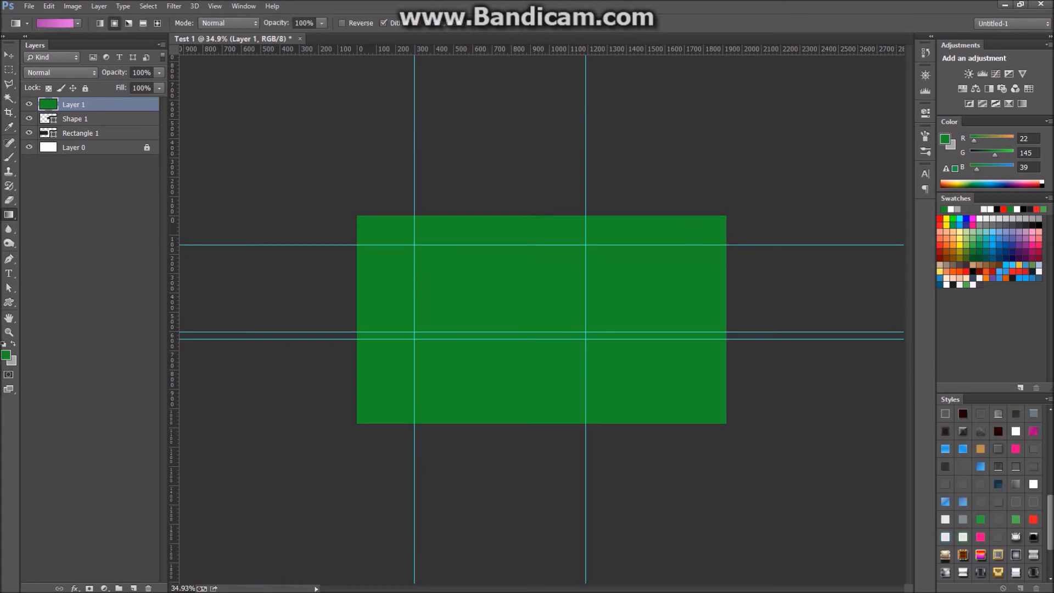
Apply a blue gradient preset to Layer 1, redrawing it in several directions.
click(78, 23)
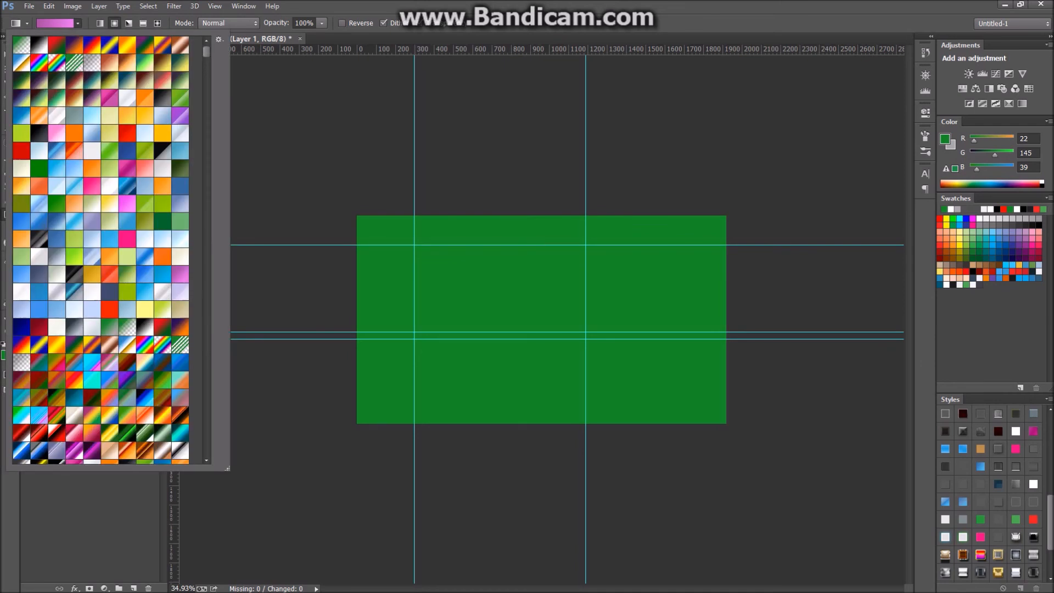
click(180, 186)
drag(312, 186, 727, 418)
drag(813, 282, 560, 312)
drag(501, 256, 618, 392)
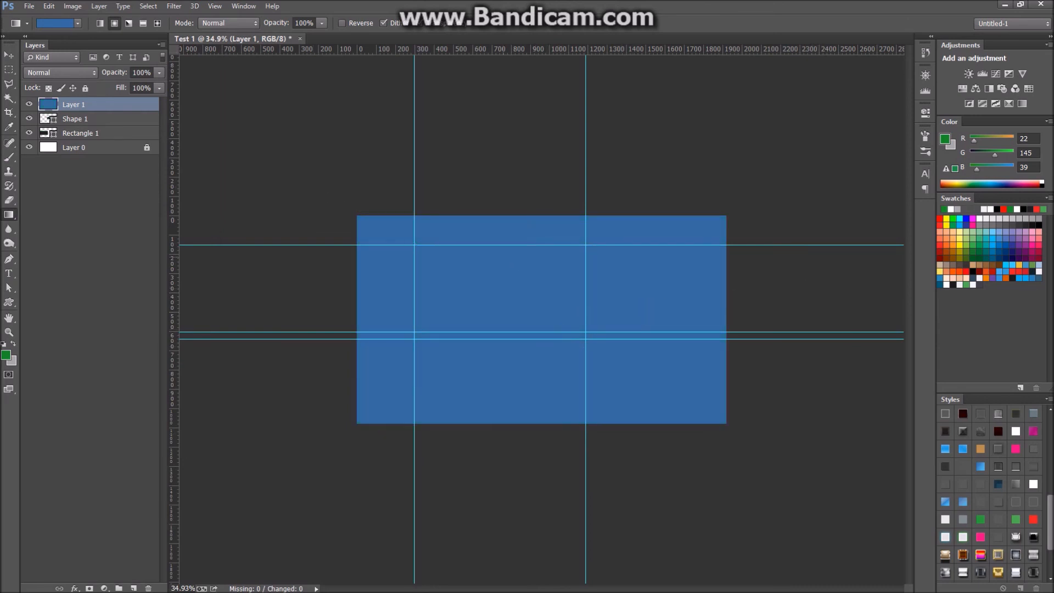
drag(507, 193, 512, 448)
Pick the light blue gradient preset and drag it diagonally across the whole canvas.
click(78, 24)
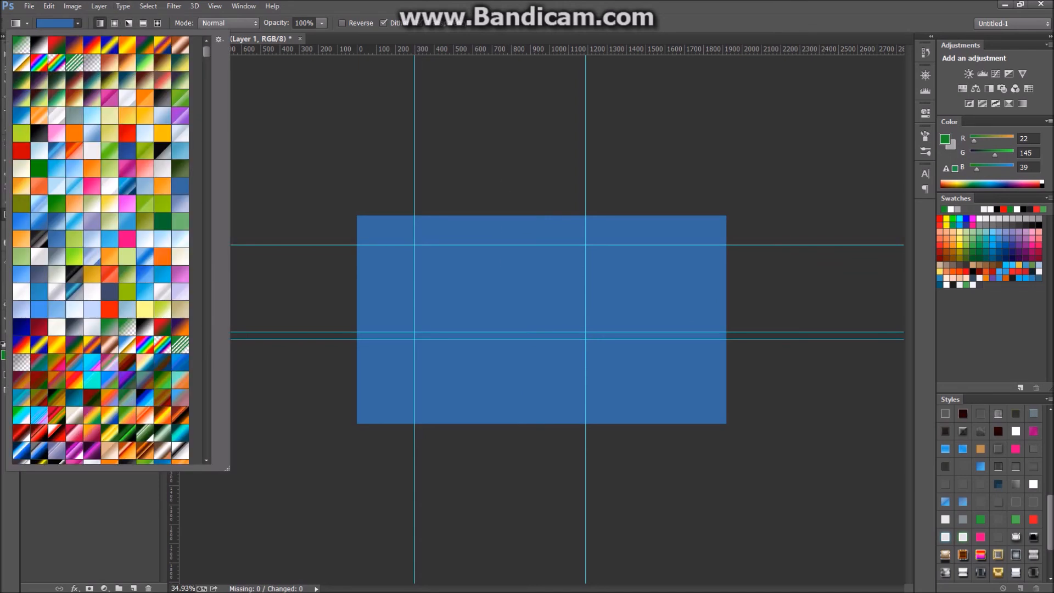
click(145, 134)
drag(272, 168, 807, 452)
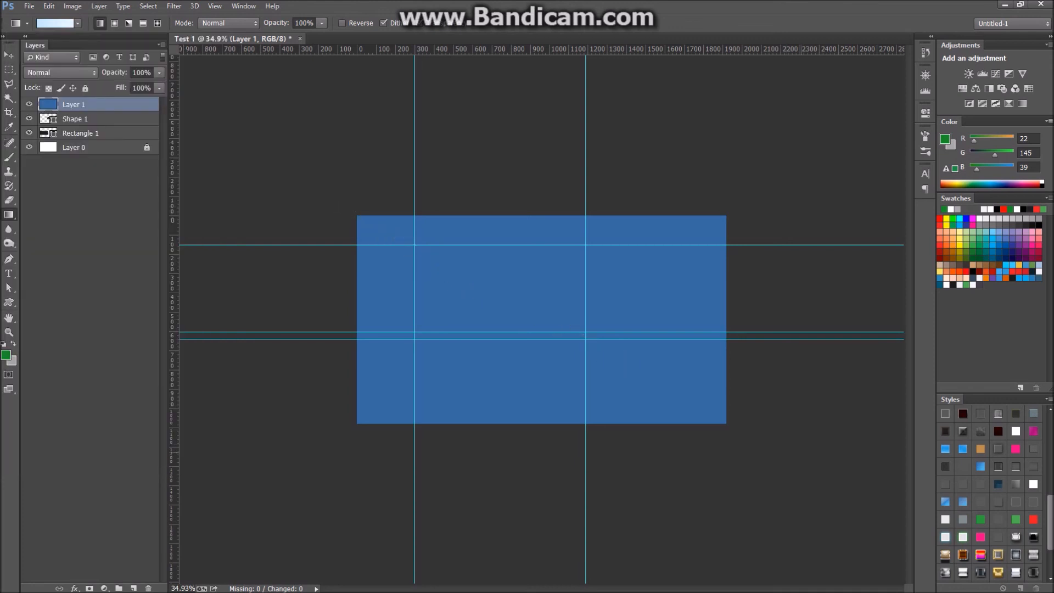
scroll(541, 320, up, 6)
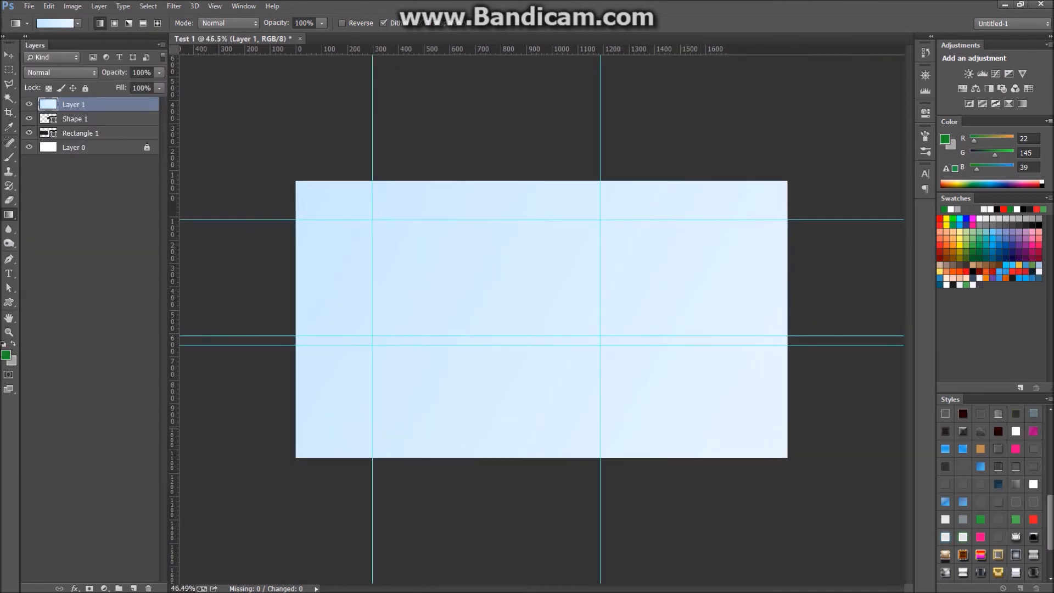
scroll(541, 320, up, 2)
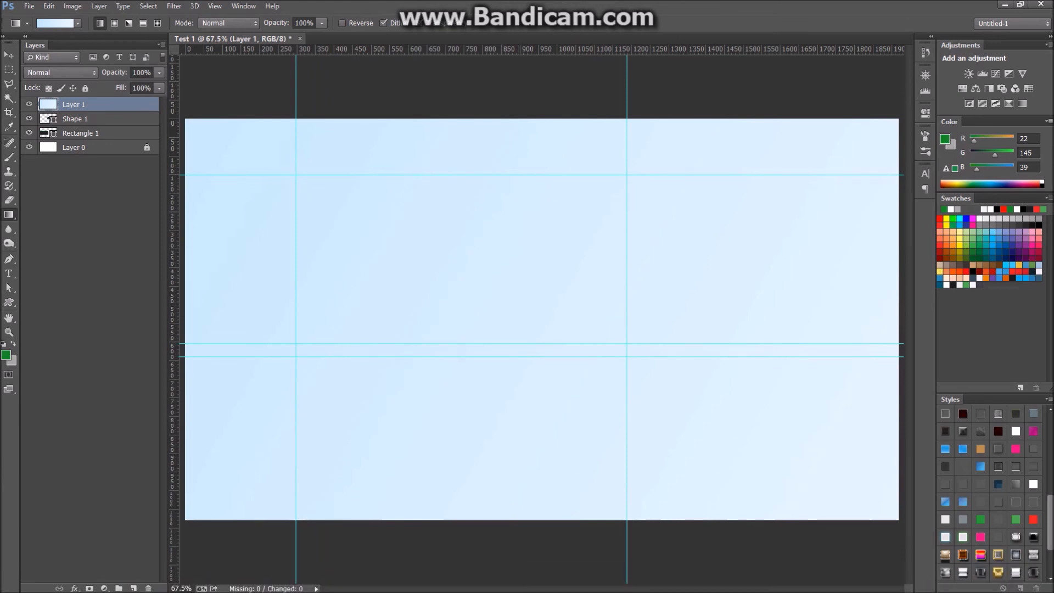
key(v)
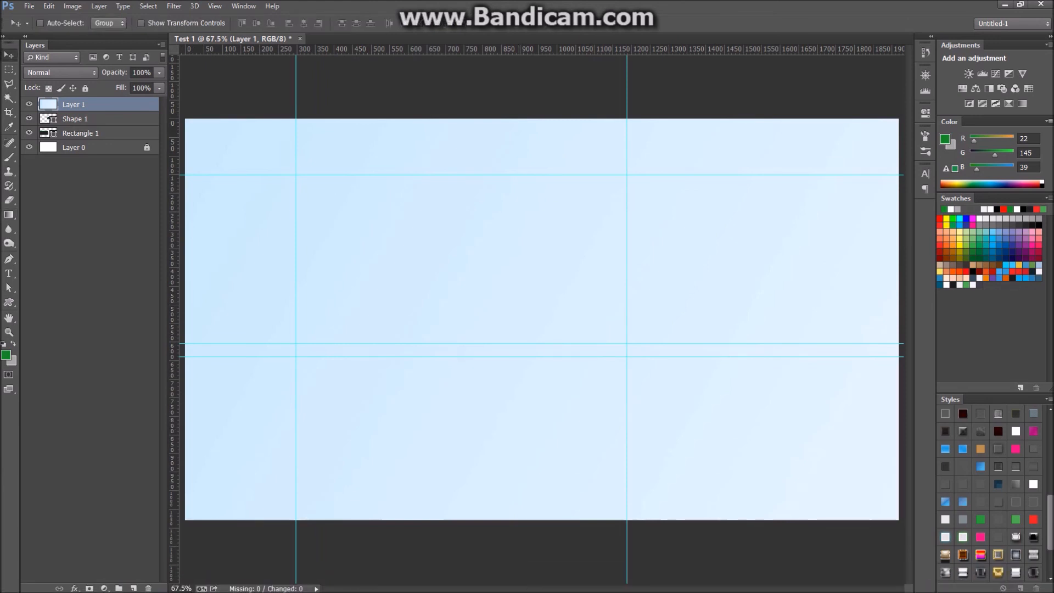